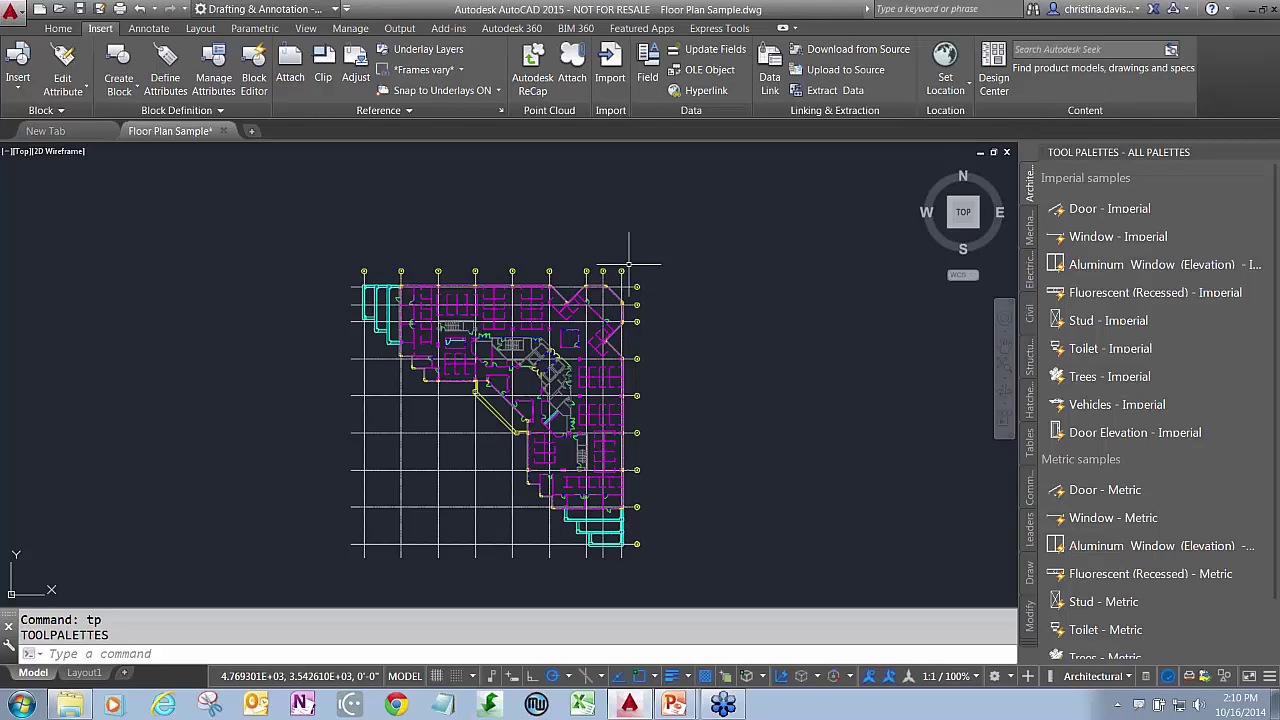
# - Look over the office floor plan's layout and dismiss the save-changes prompt for the drawing
pyautogui.scroll(2, 466, 329)
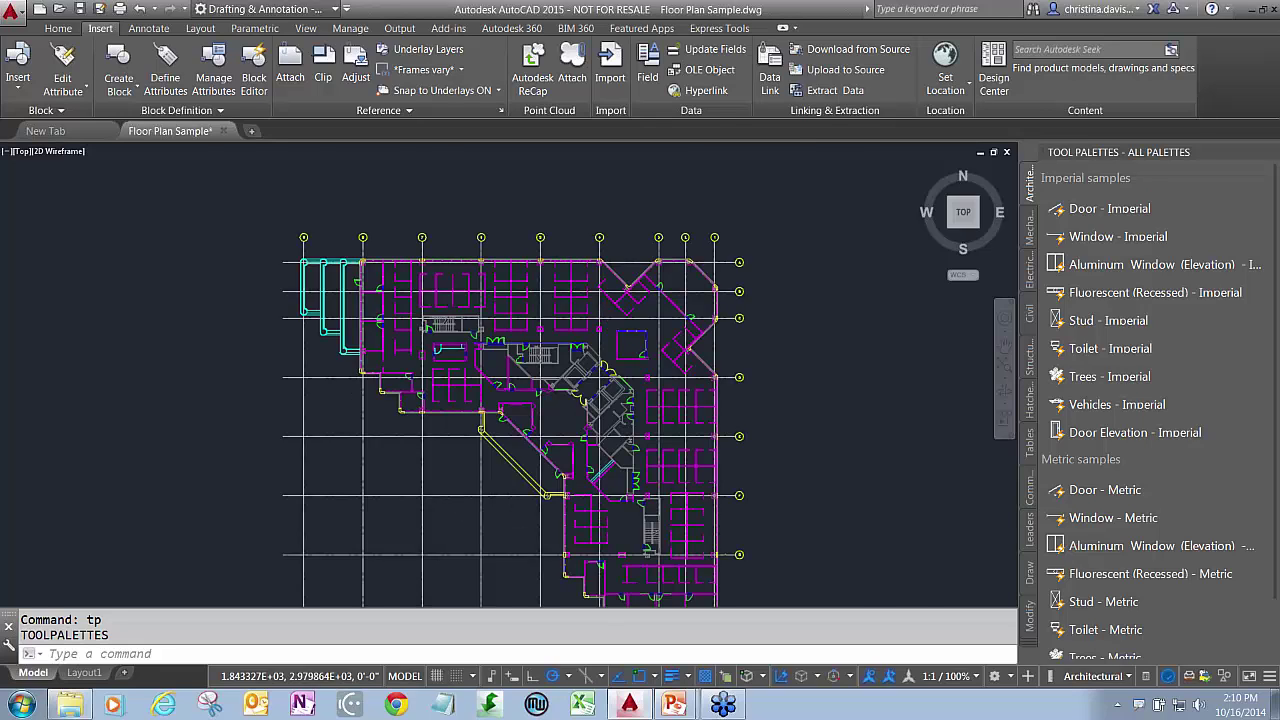
pyautogui.scroll(5, 418, 301)
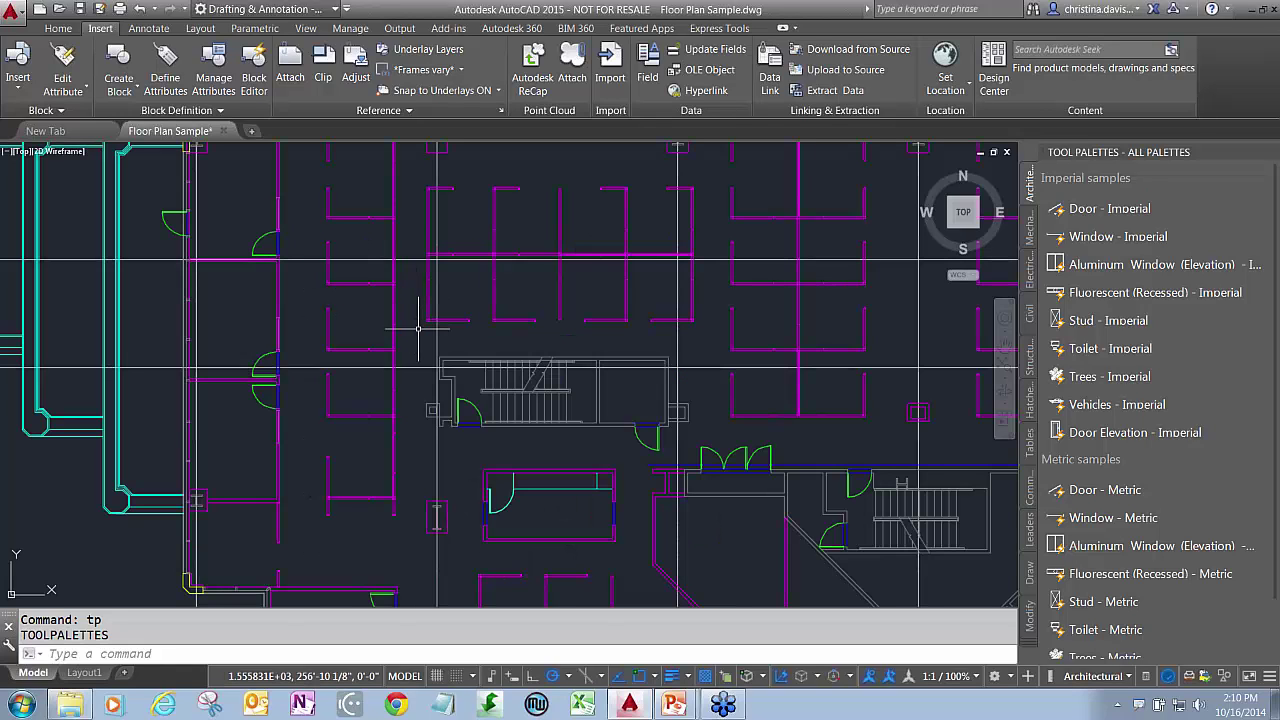
pyautogui.scroll(-2, 419, 327)
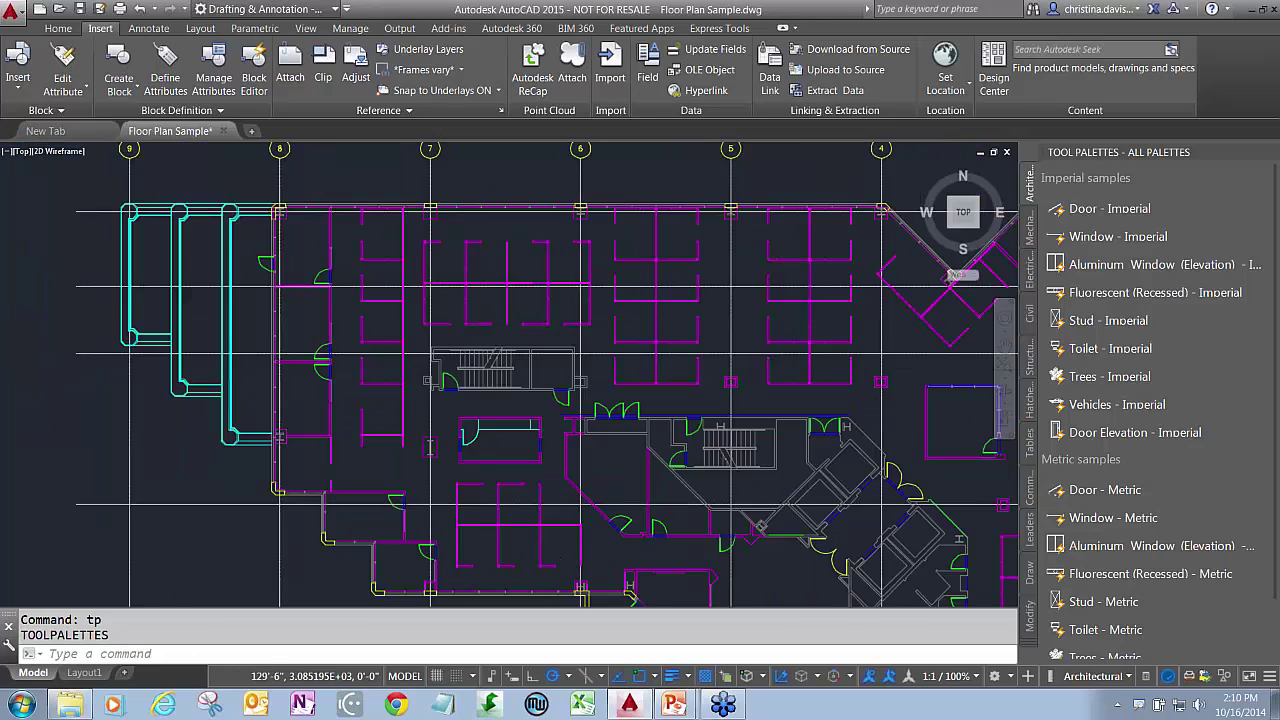
pyautogui.scroll(-5, 370, 256)
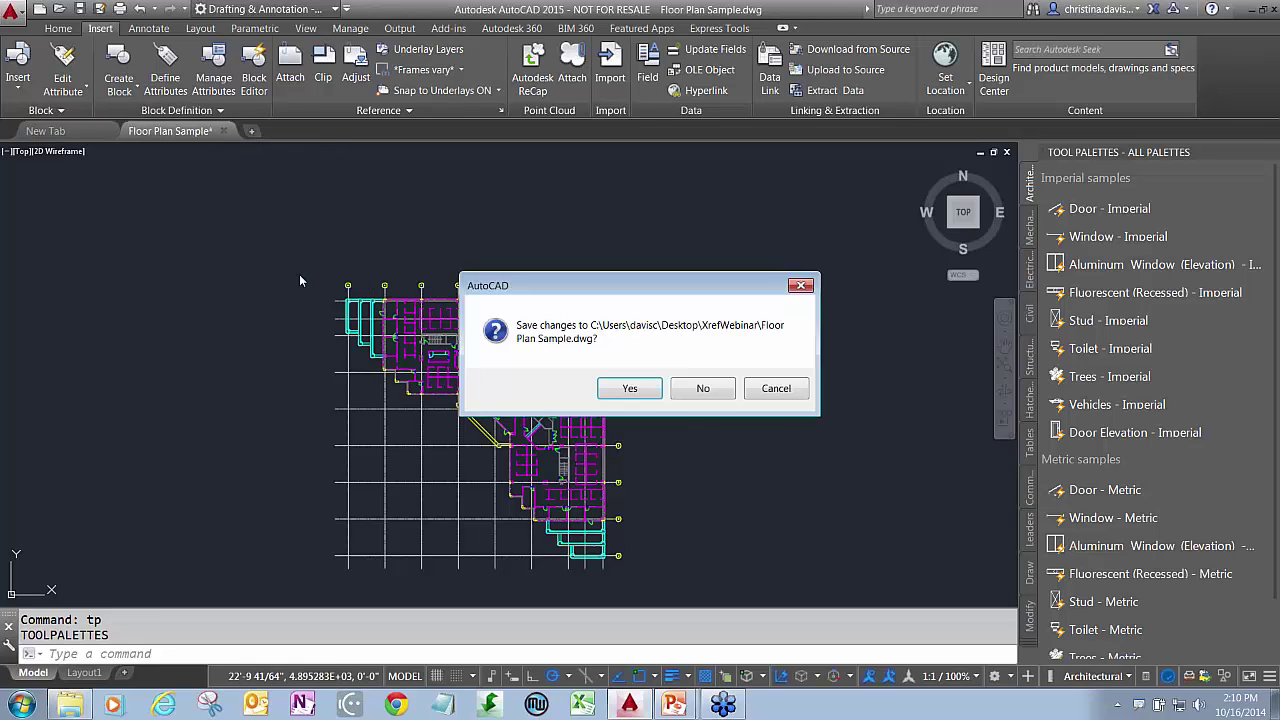
pyautogui.press('Escape')
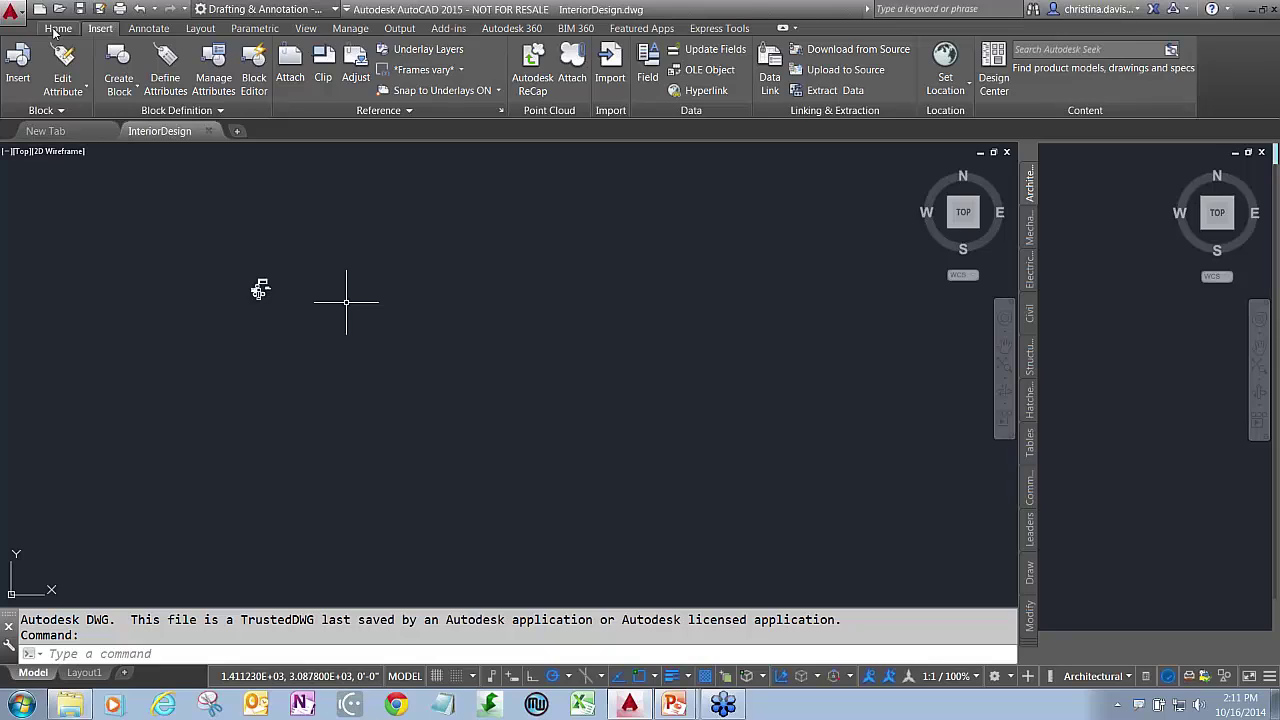
# - Create a new layer named XREF in the InteriorDesign drawing and make it the current layer
pyautogui.click(57, 29)
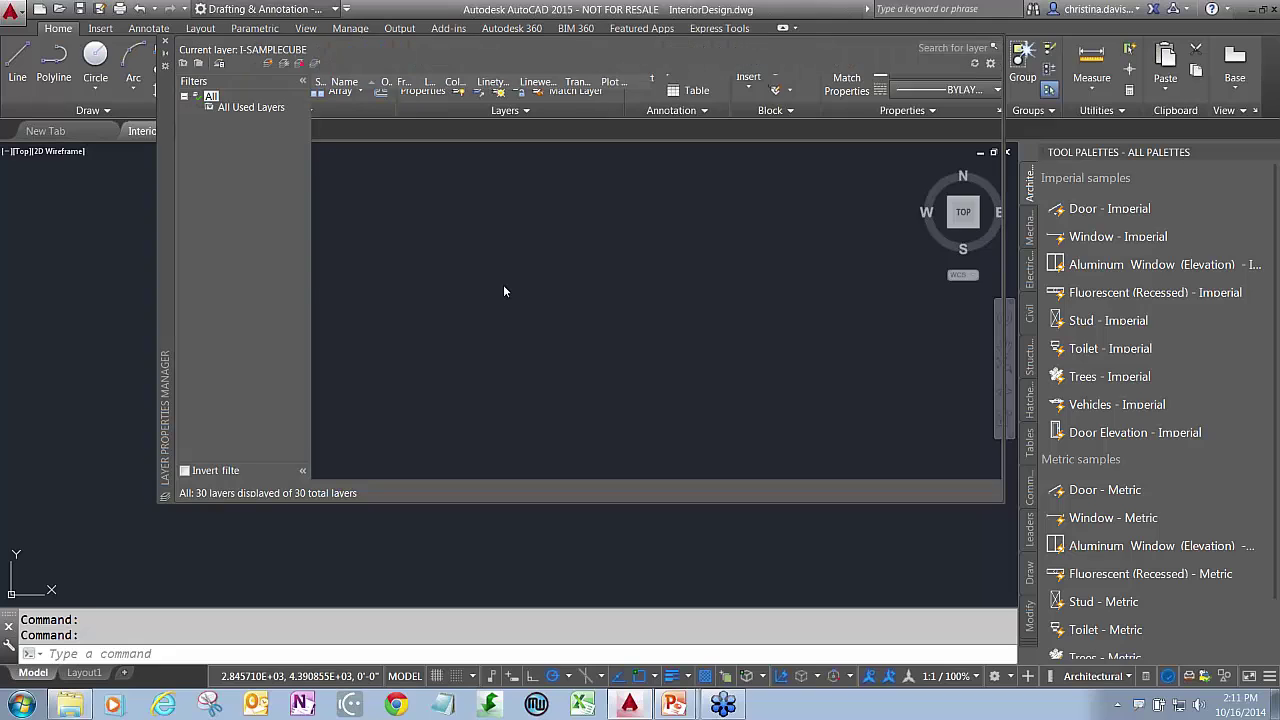
pyautogui.click(270, 64)
pyautogui.write('XREF')
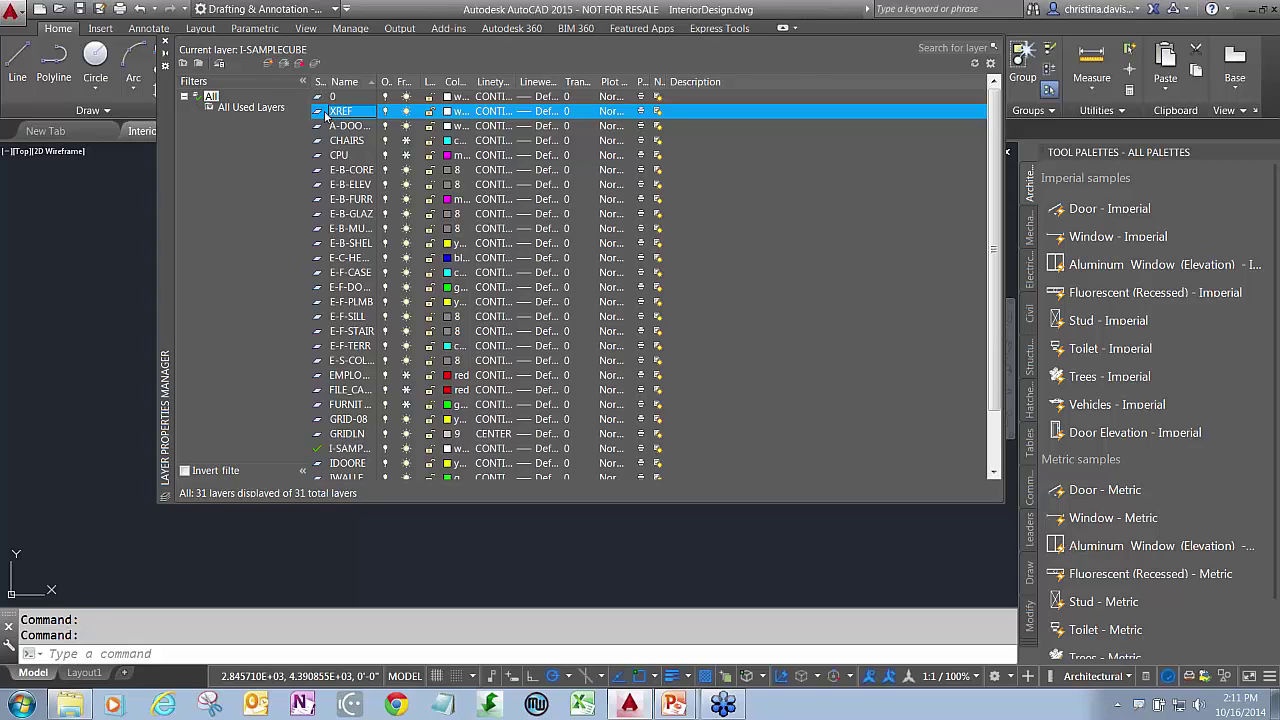
pyautogui.doubleClick(320, 111)
pyautogui.click(165, 42)
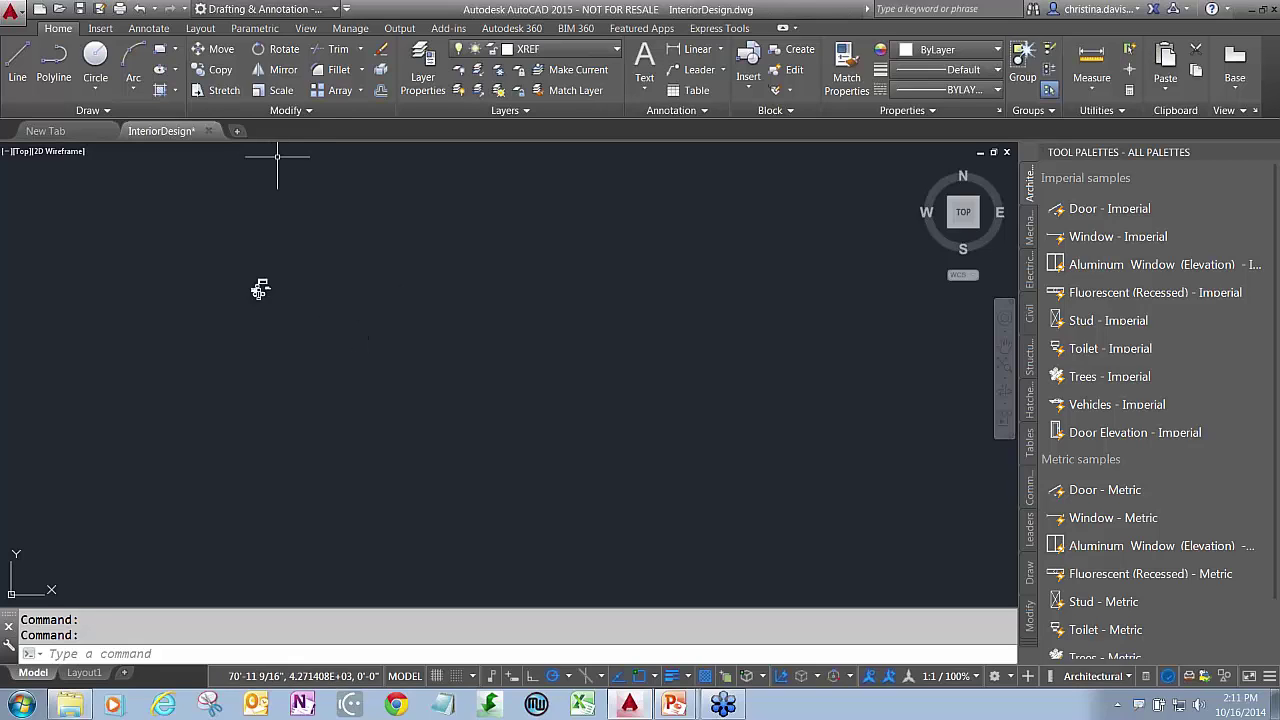
# - Start attaching an external reference and choose Floor Plan Sample.dwg from the XrefWebinar folder as the reference file
pyautogui.click(100, 29)
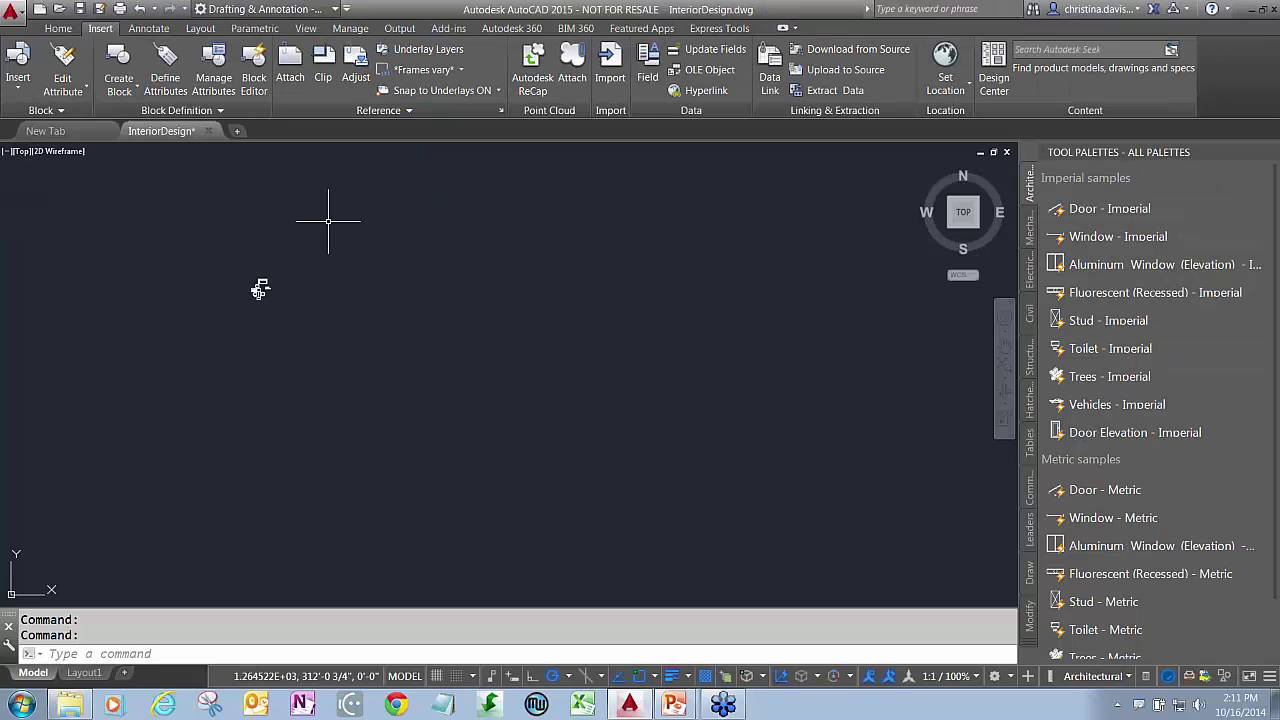
pyautogui.write('xatt')
pyautogui.press('Return')
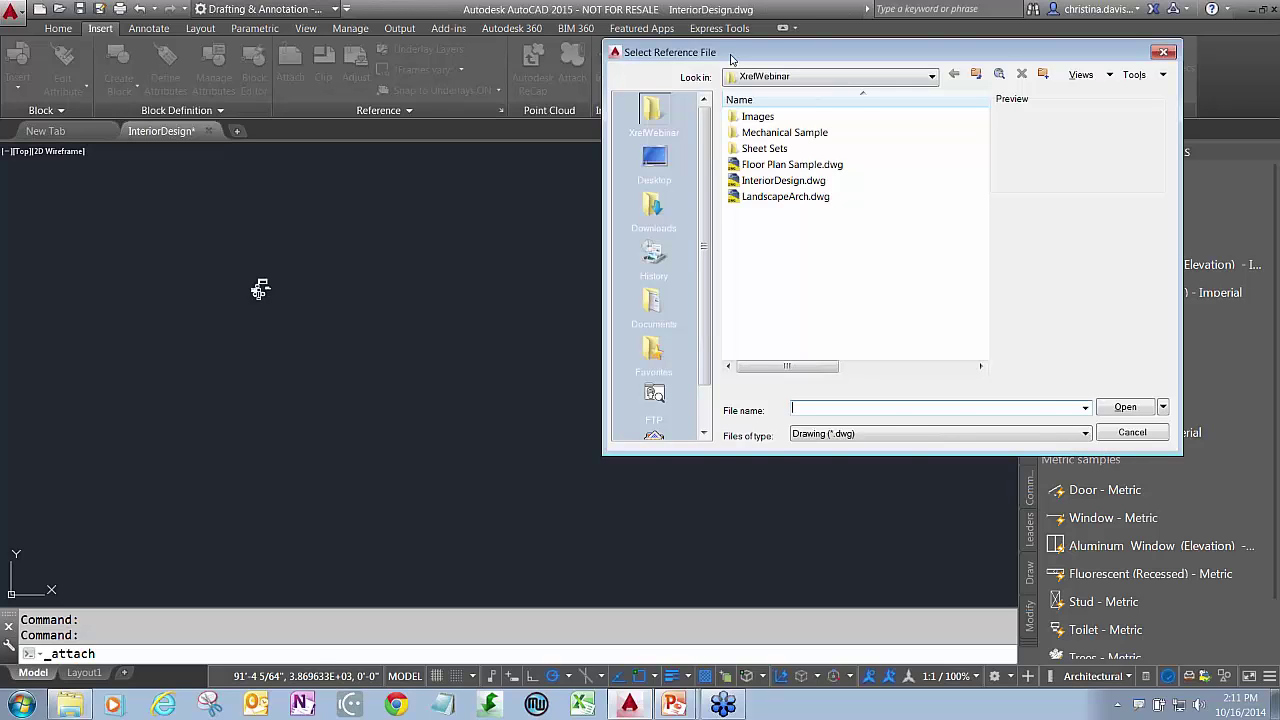
pyautogui.click(795, 457)
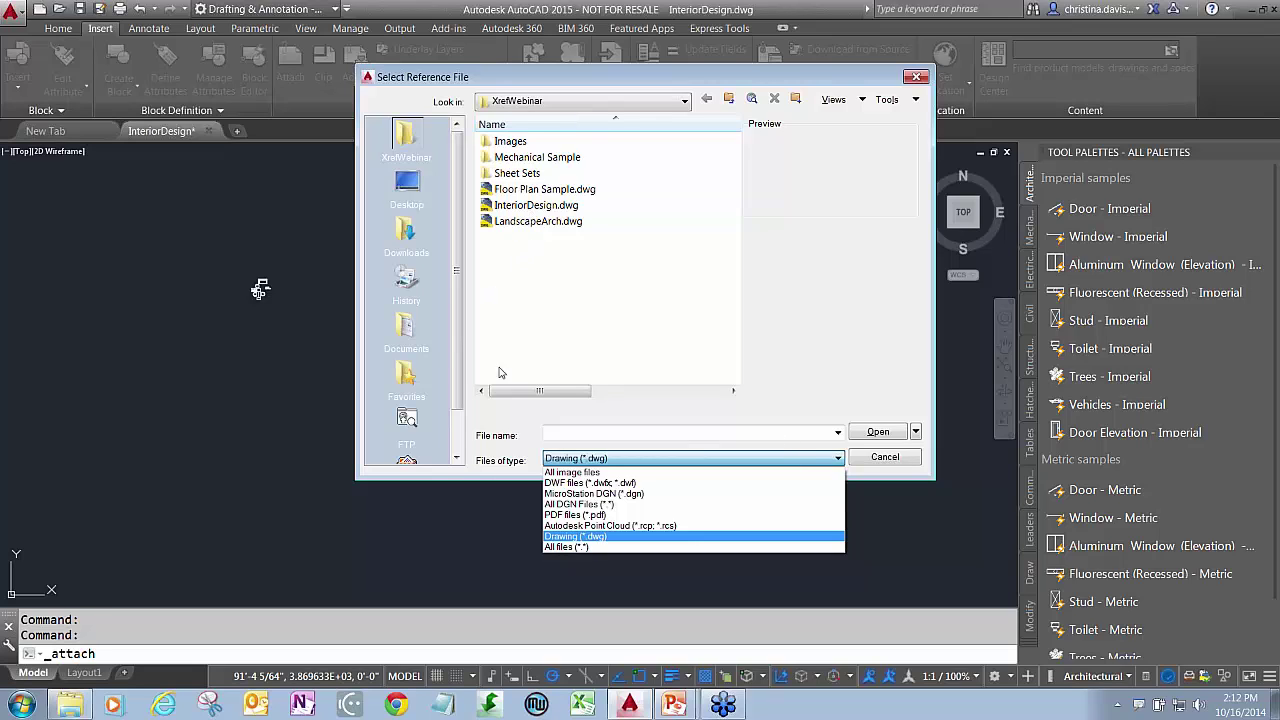
pyautogui.click(540, 196)
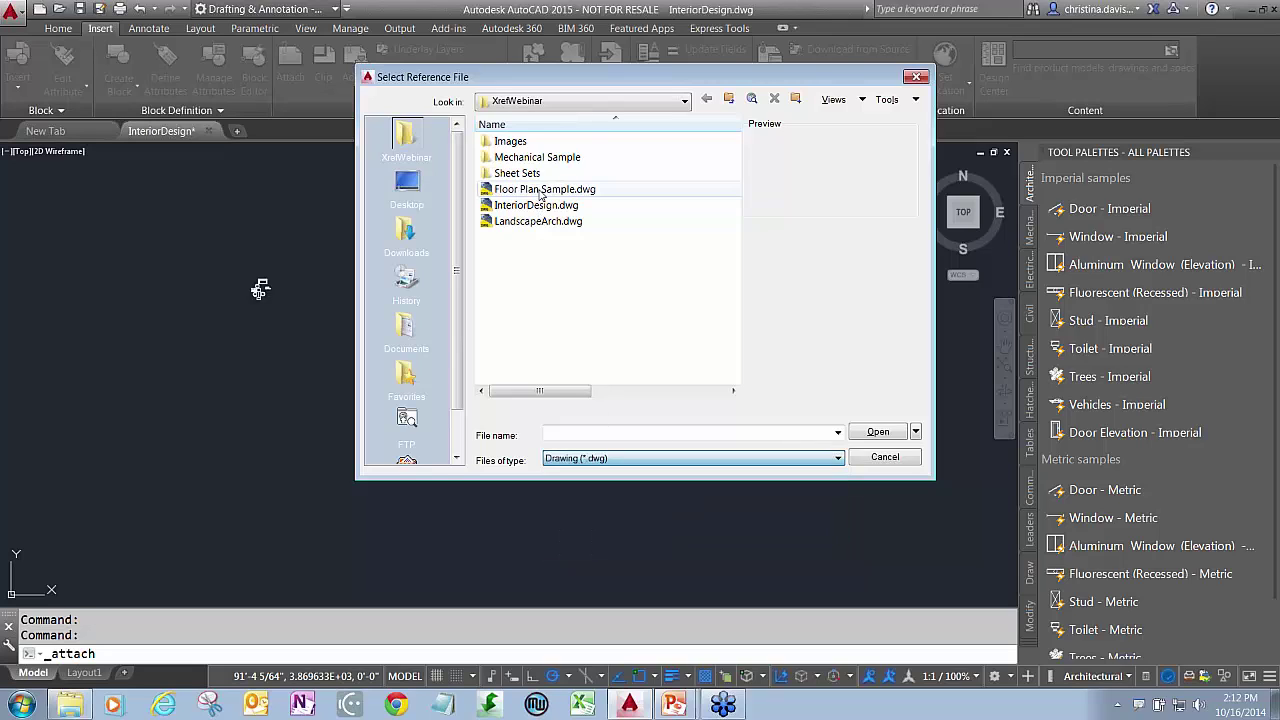
pyautogui.click(540, 192)
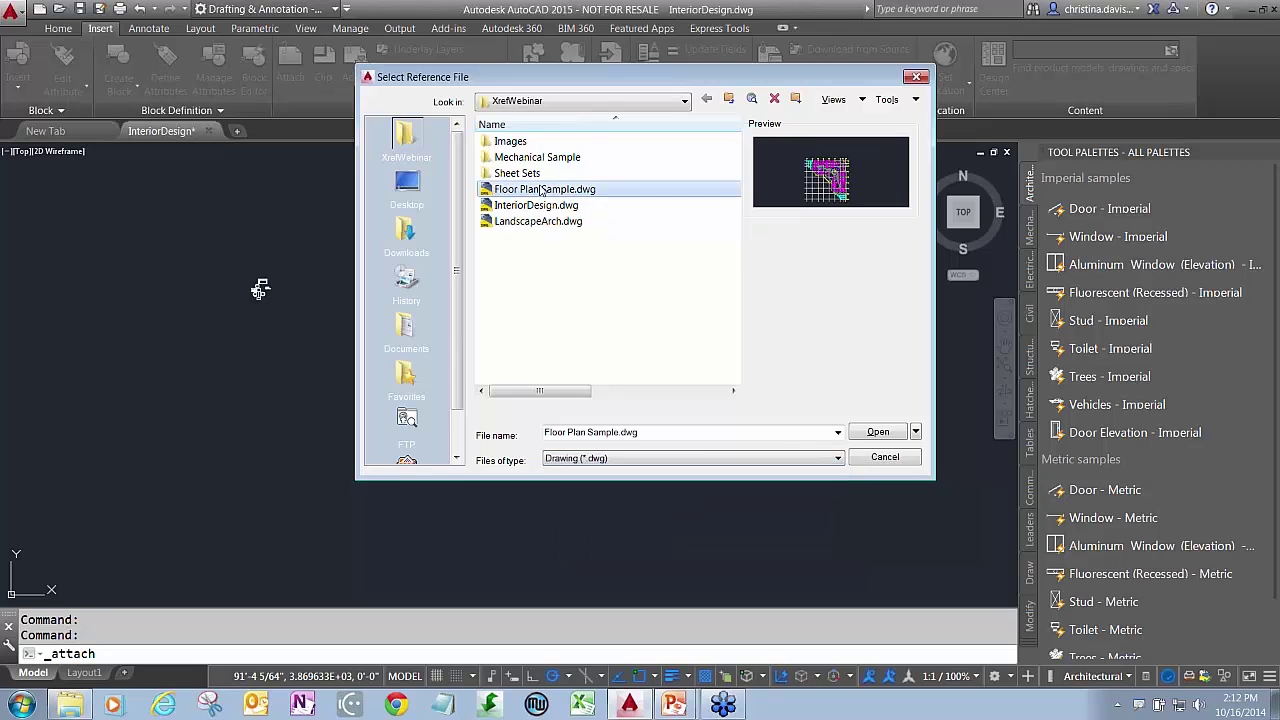
pyautogui.press('Return')
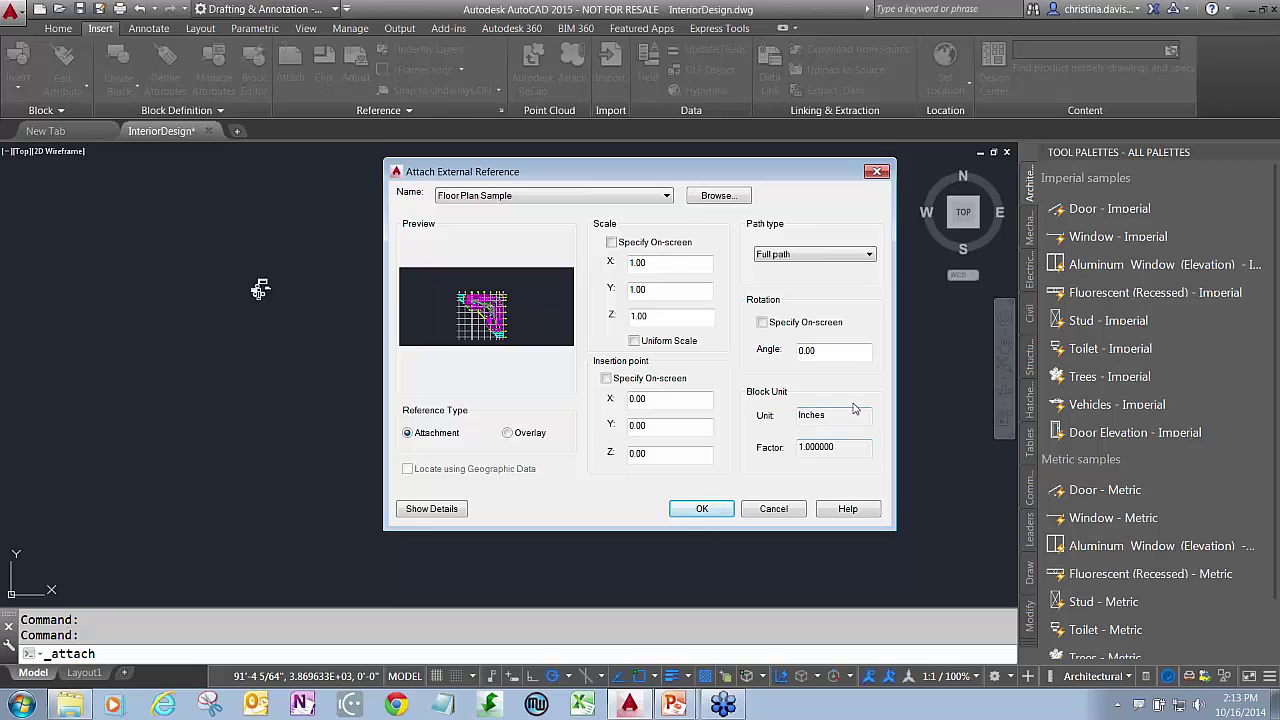
pyautogui.moveTo(850, 391)
pyautogui.mouseDown()
pyautogui.moveTo(745, 447)
pyautogui.moveTo(832, 381)
pyautogui.mouseUp()
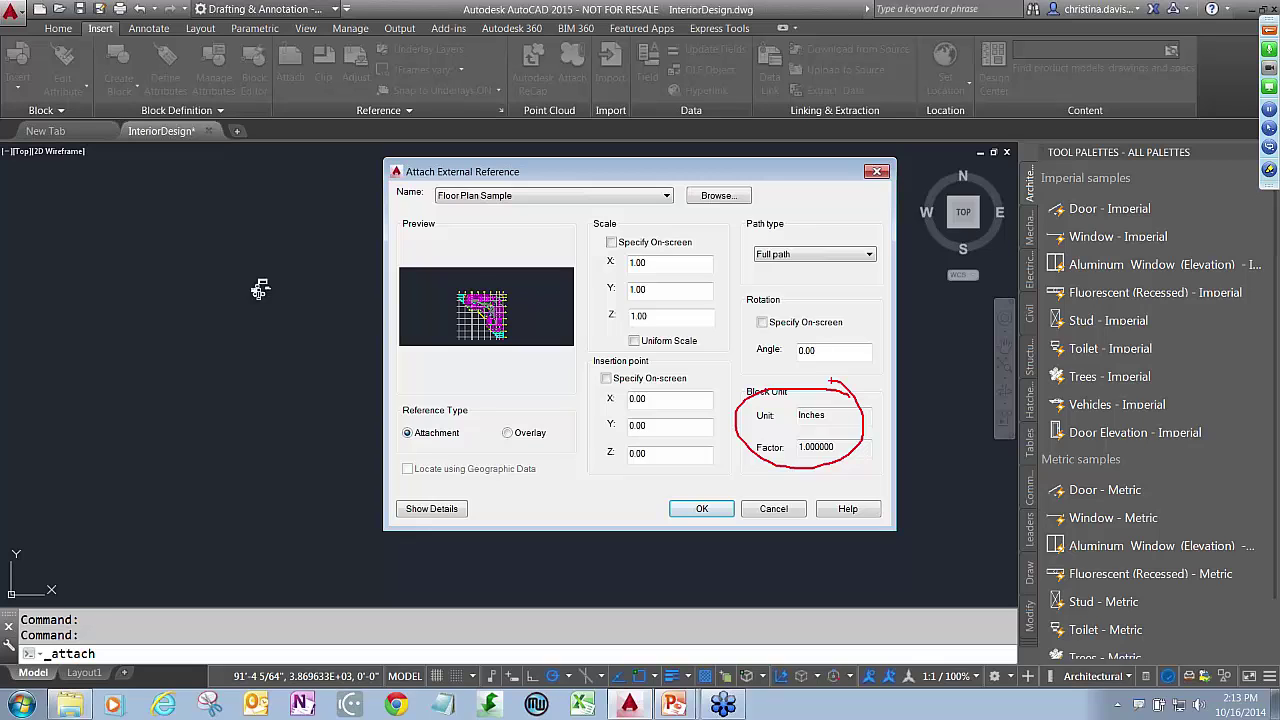
pyautogui.press('Escape')
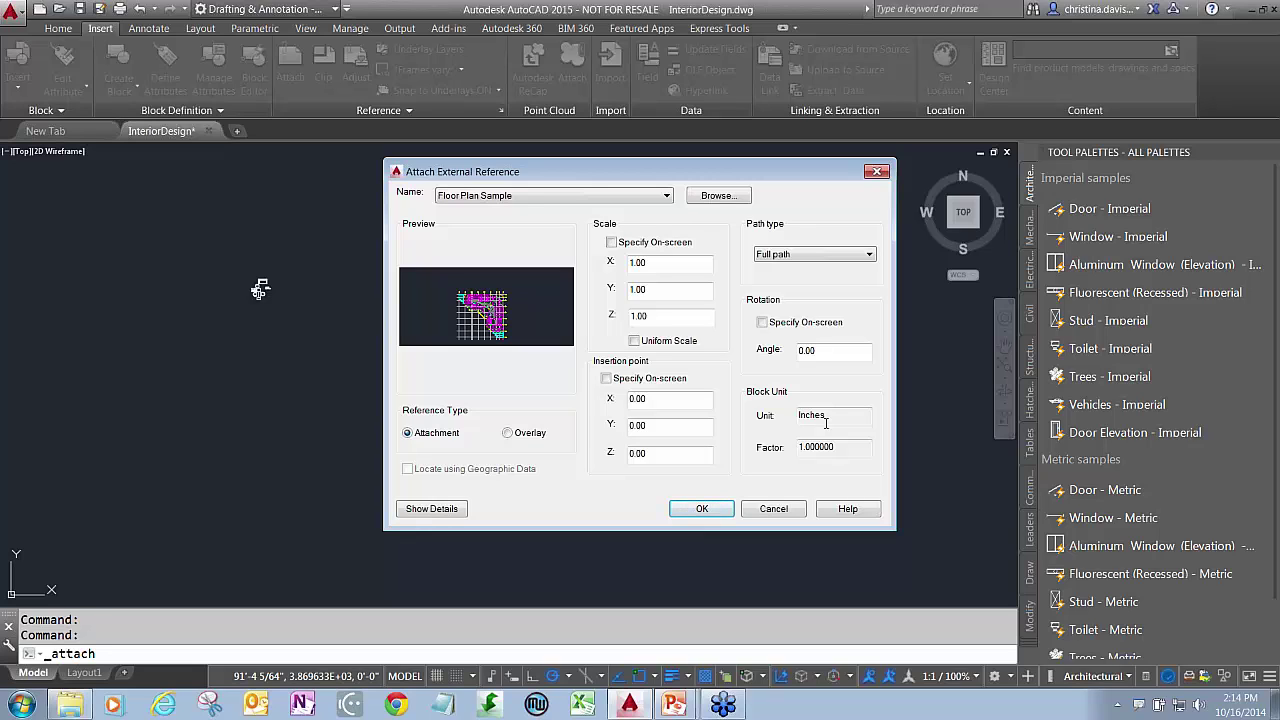
# - Review the available path types and look at the XrefWebinar folder's files in Windows Explorer
pyautogui.click(815, 254)
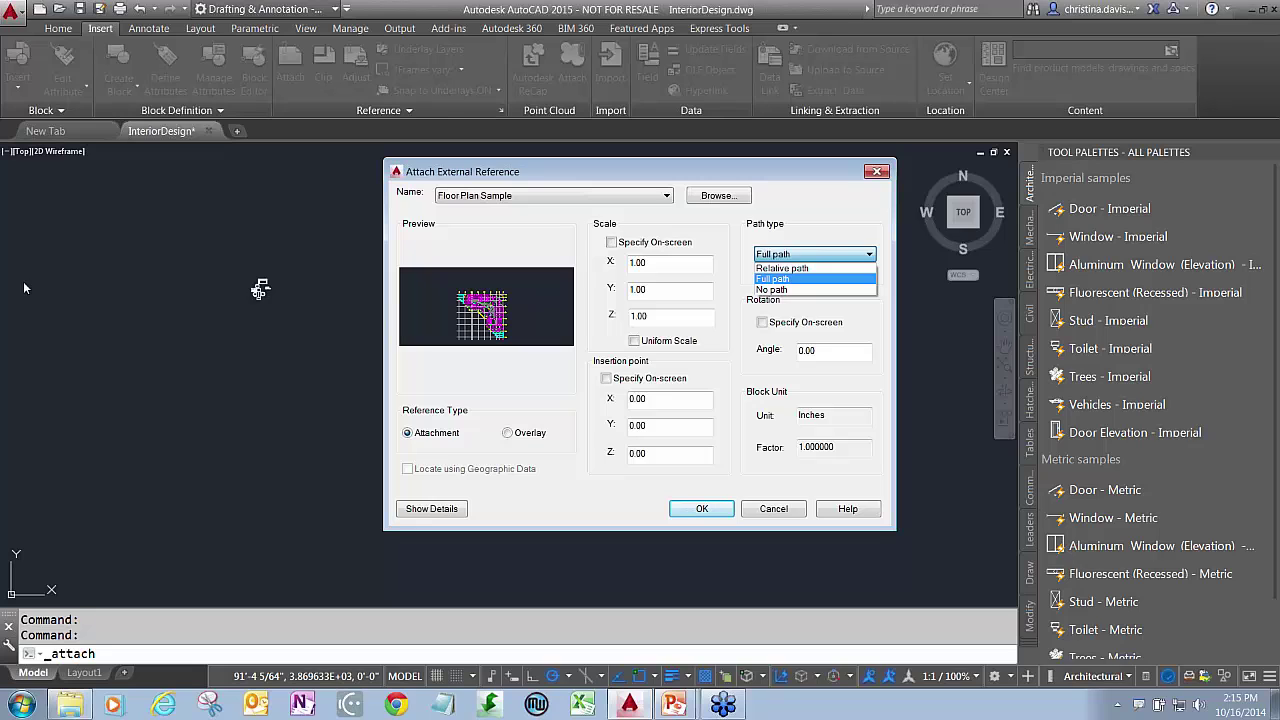
pyautogui.click(82, 703)
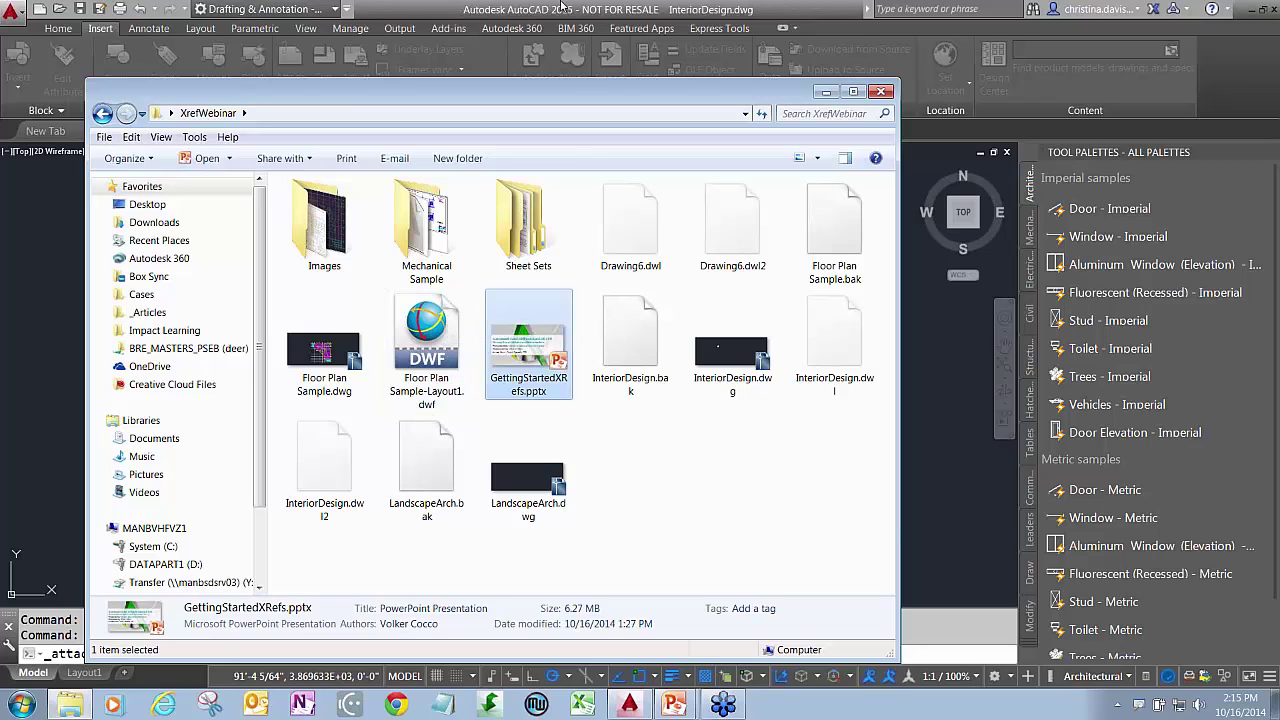
pyautogui.click(562, 7)
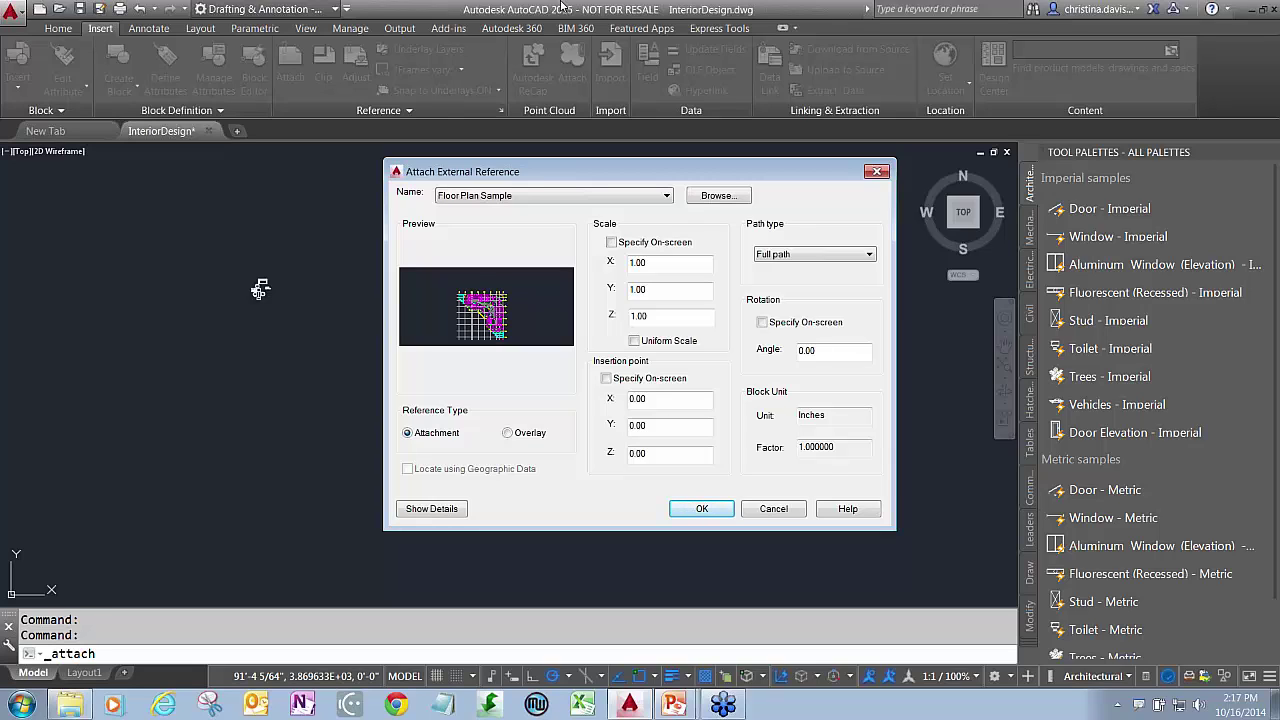
# - Attach the Floor Plan Sample reference with its path type set to Relative path, and save the drawing
pyautogui.click(800, 256)
pyautogui.click(790, 269)
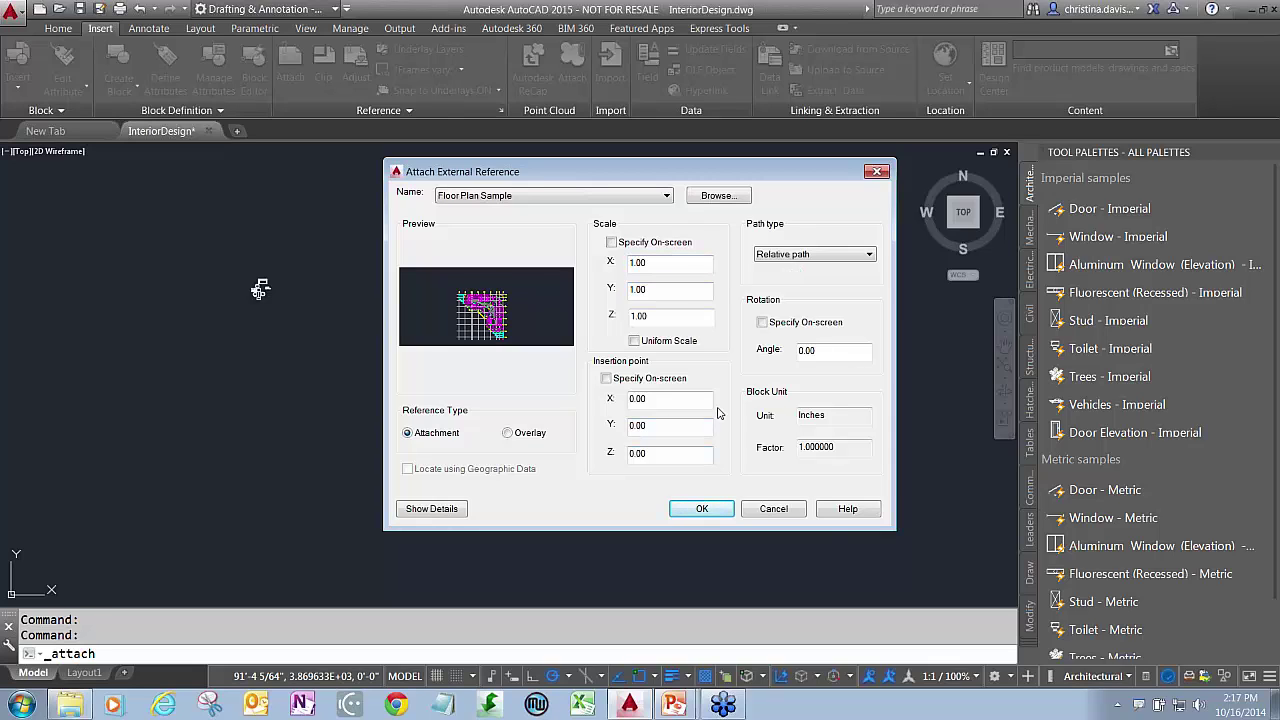
pyautogui.click(702, 509)
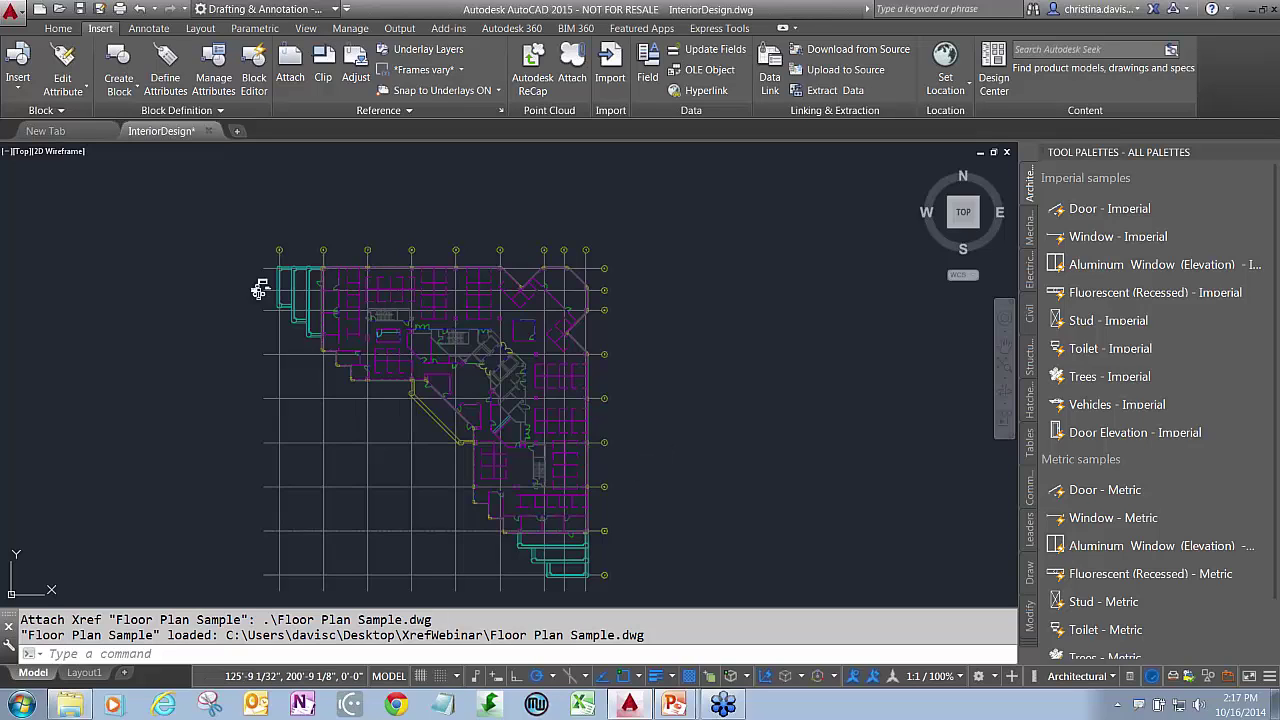
pyautogui.scroll(2, 358, 385)
pyautogui.scroll(2, 358, 385)
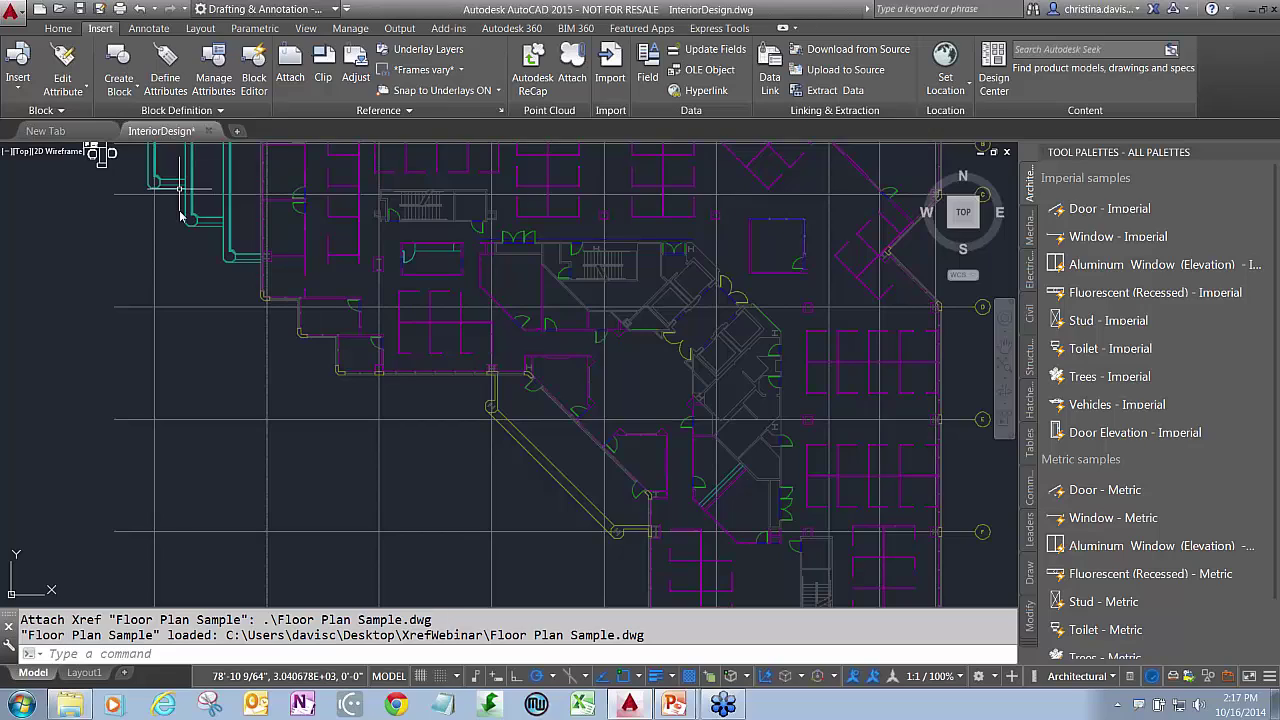
pyautogui.hotkey('ctrl', 's')
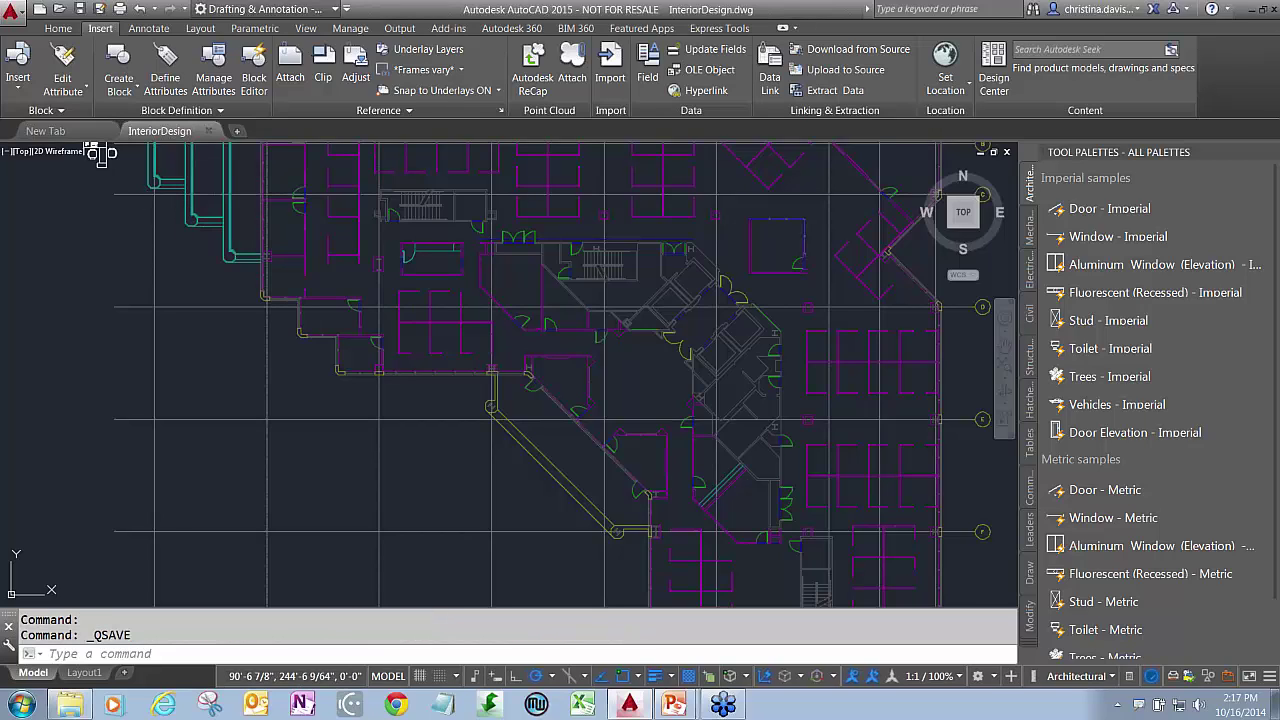
# - Select the attached floor plan reference to inspect it as an object, and clear the selection
pyautogui.click(223, 222)
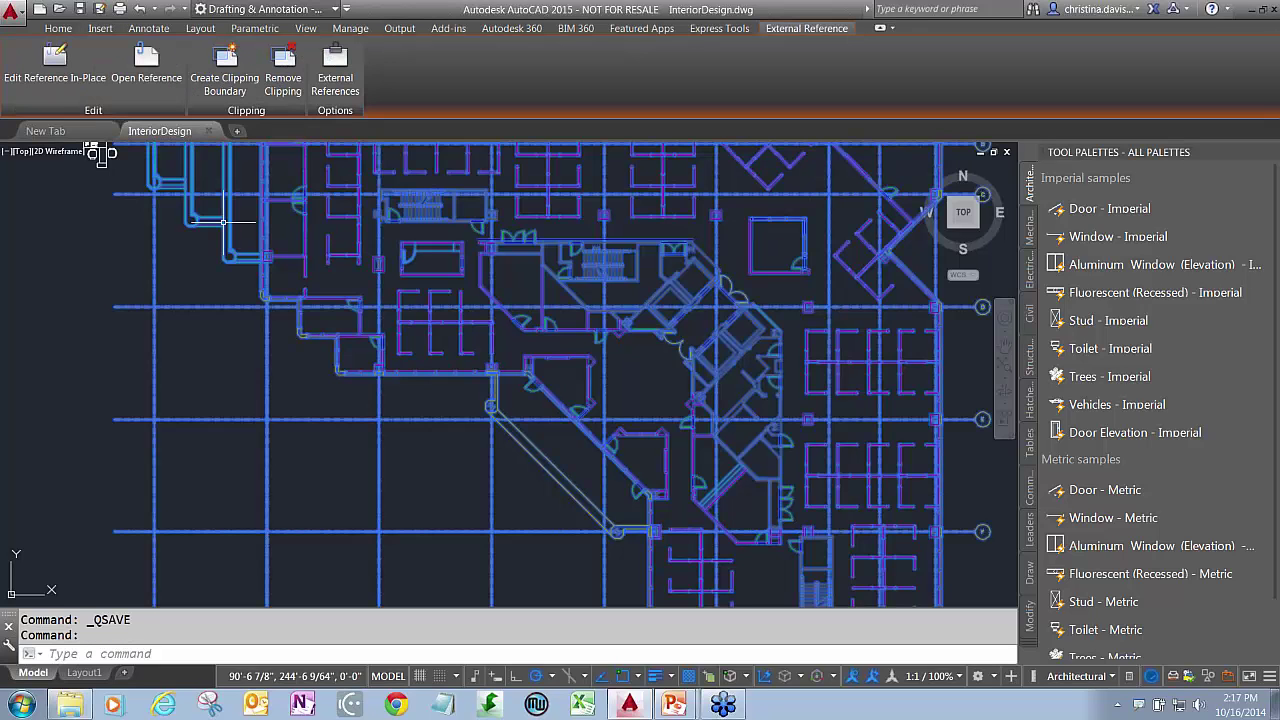
pyautogui.press('Escape')
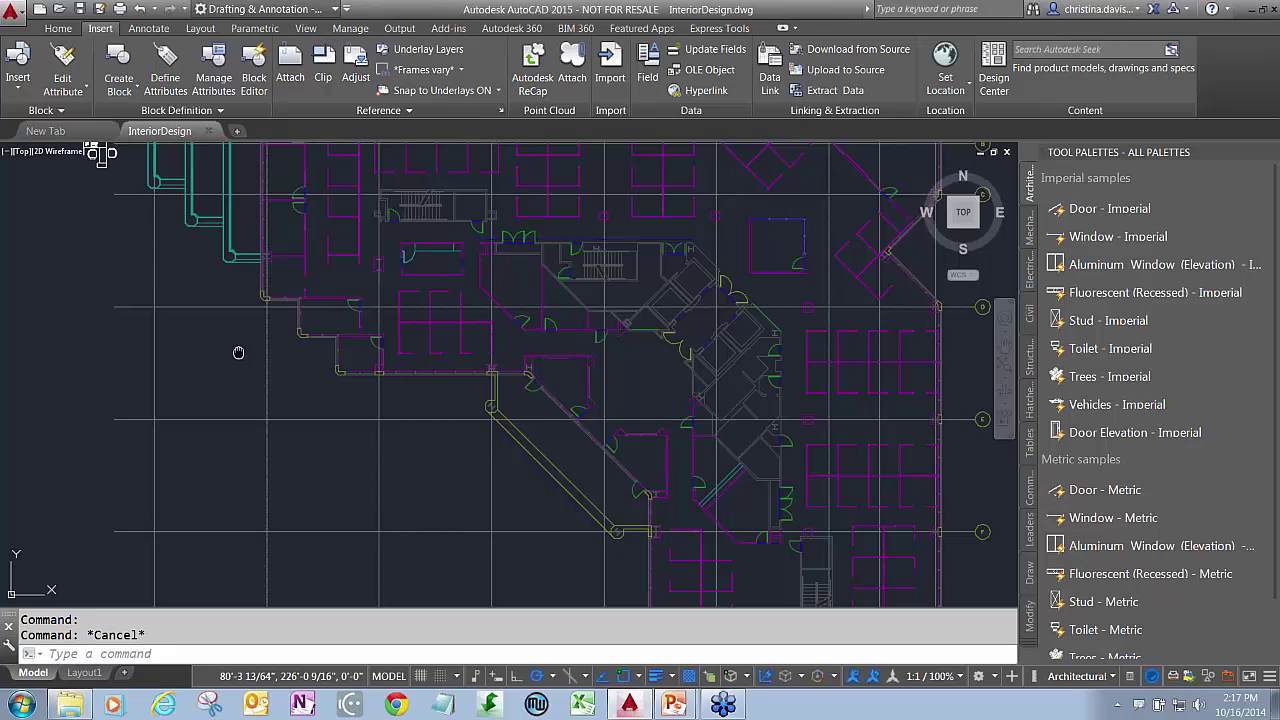
# - Move the office furniture and name label from outside the plan into the upper-left corner office, fitting the cabinet's corner to the room's upper-right corner
pyautogui.moveTo(238, 352); pyautogui.dragTo(242, 359, button='middle')
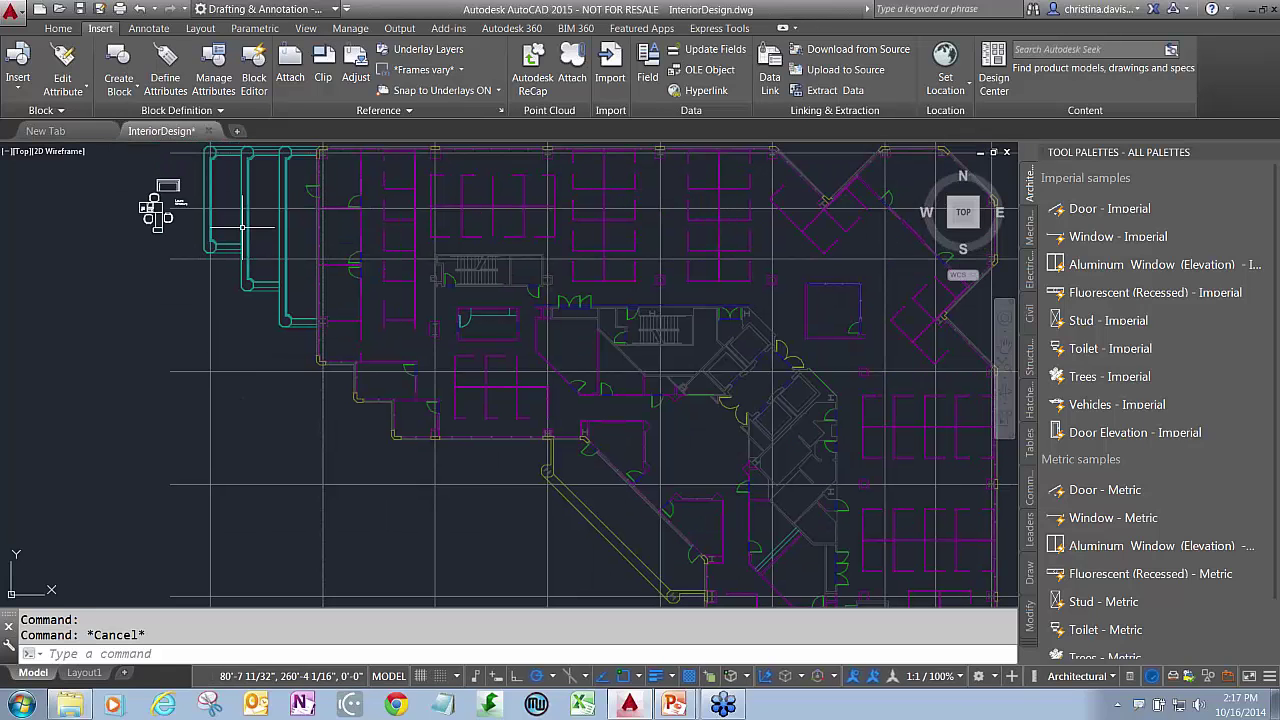
pyautogui.moveTo(241, 228); pyautogui.dragTo(249, 258, button='middle')
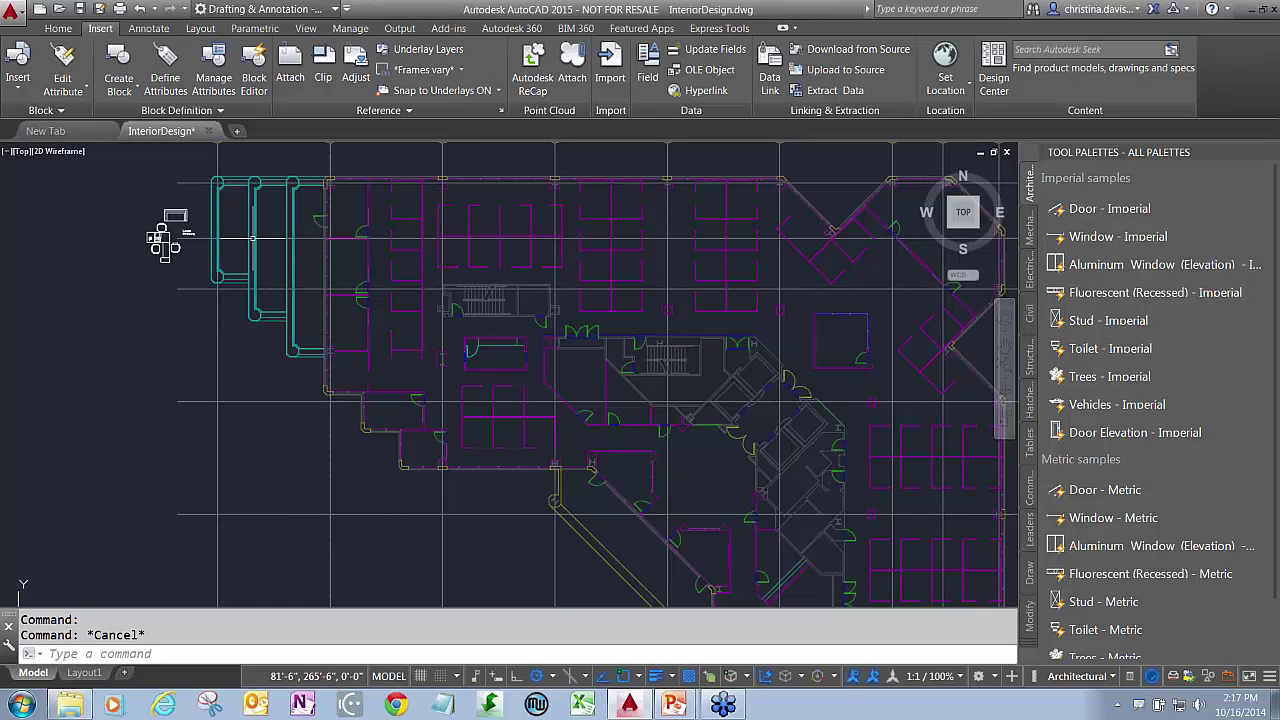
pyautogui.scroll(2, 252, 237)
pyautogui.write('m')
pyautogui.press('Return')
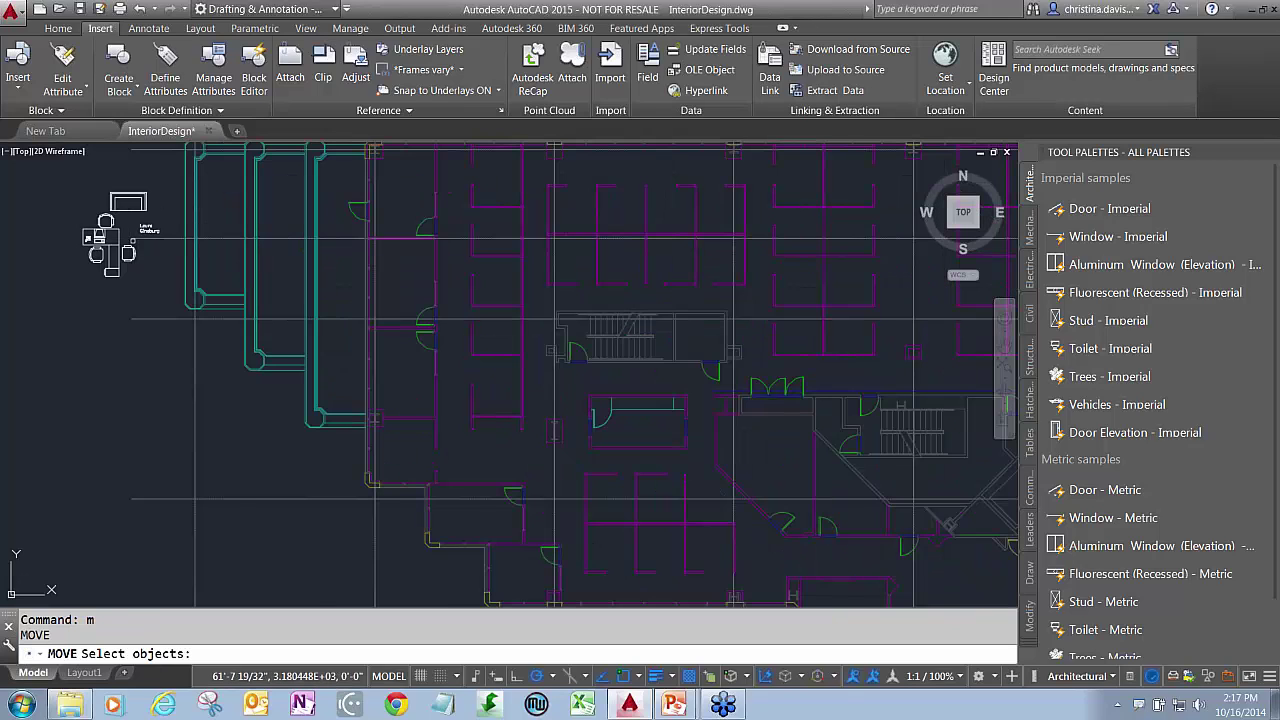
pyautogui.click(60, 188)
pyautogui.click(134, 263)
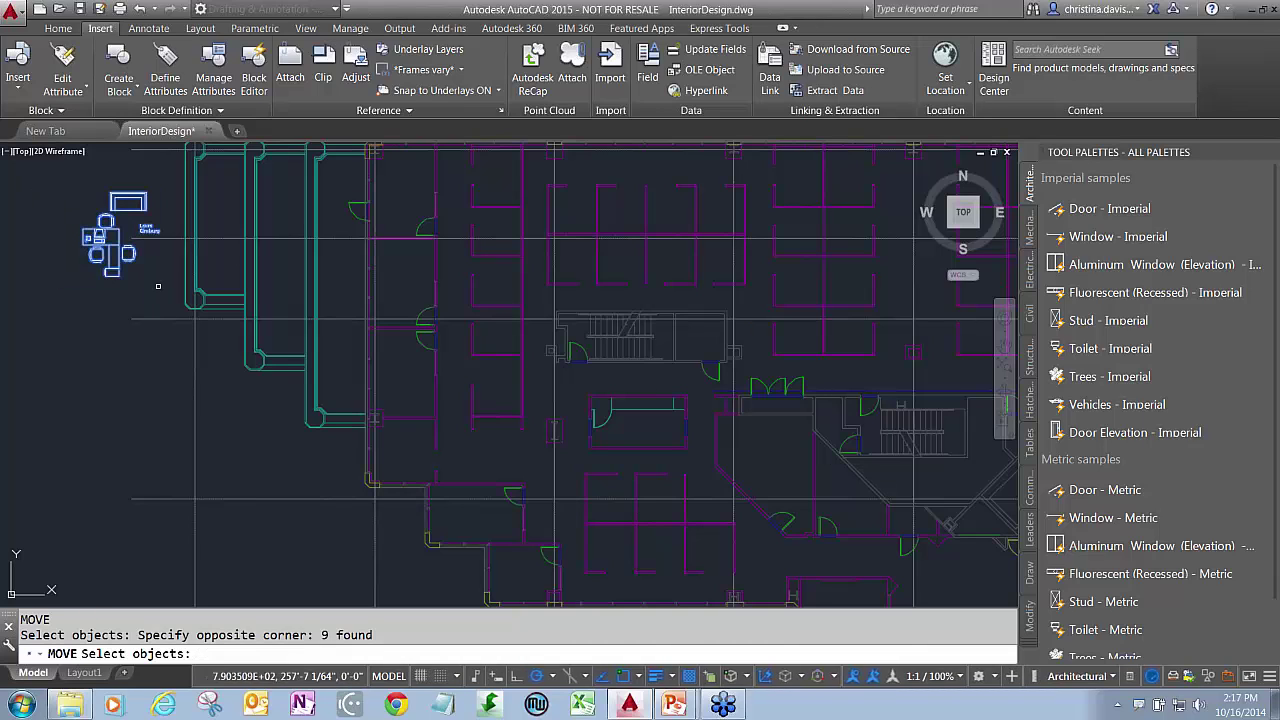
pyautogui.press('Return')
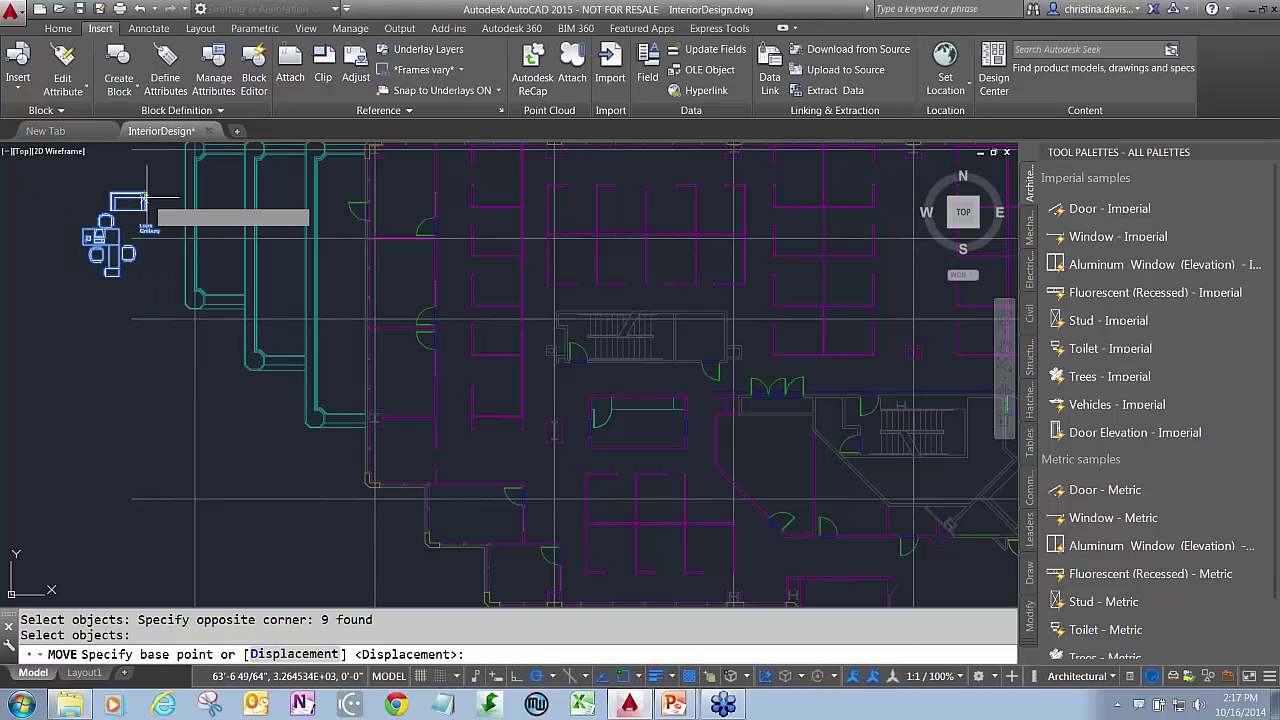
pyautogui.click(148, 206)
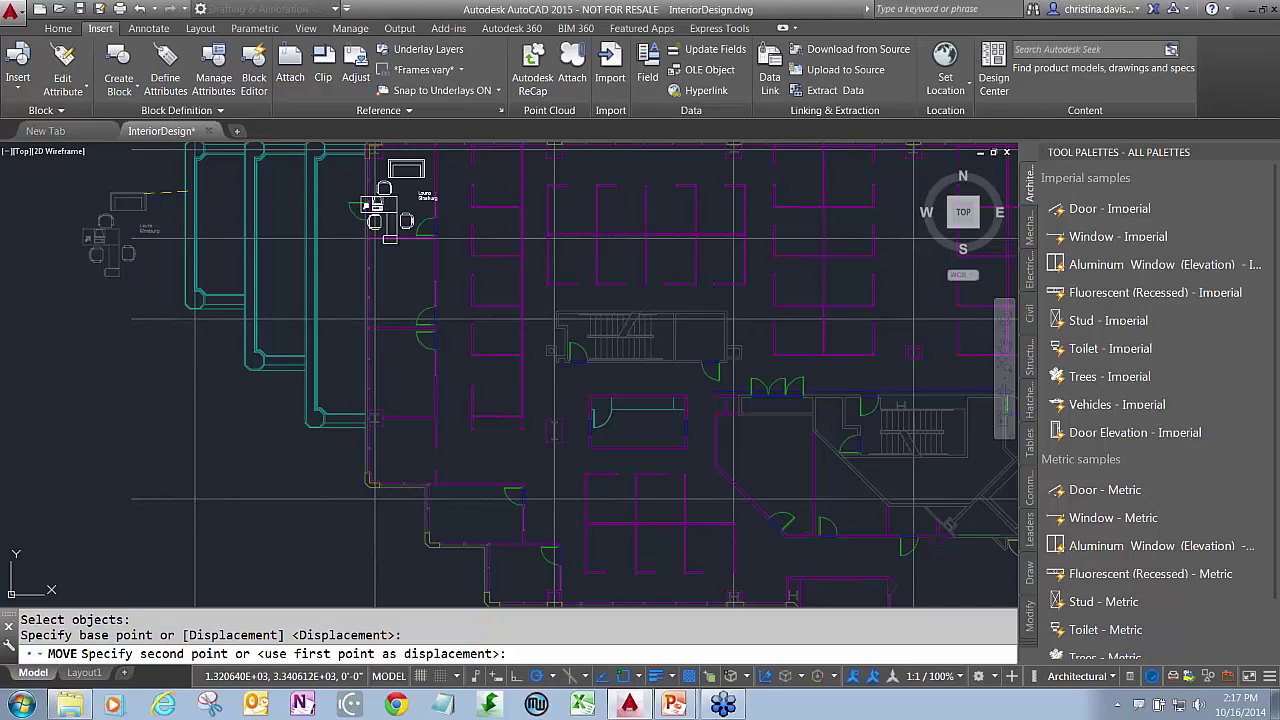
pyautogui.scroll(2, 430, 178)
pyautogui.scroll(2, 414, 206)
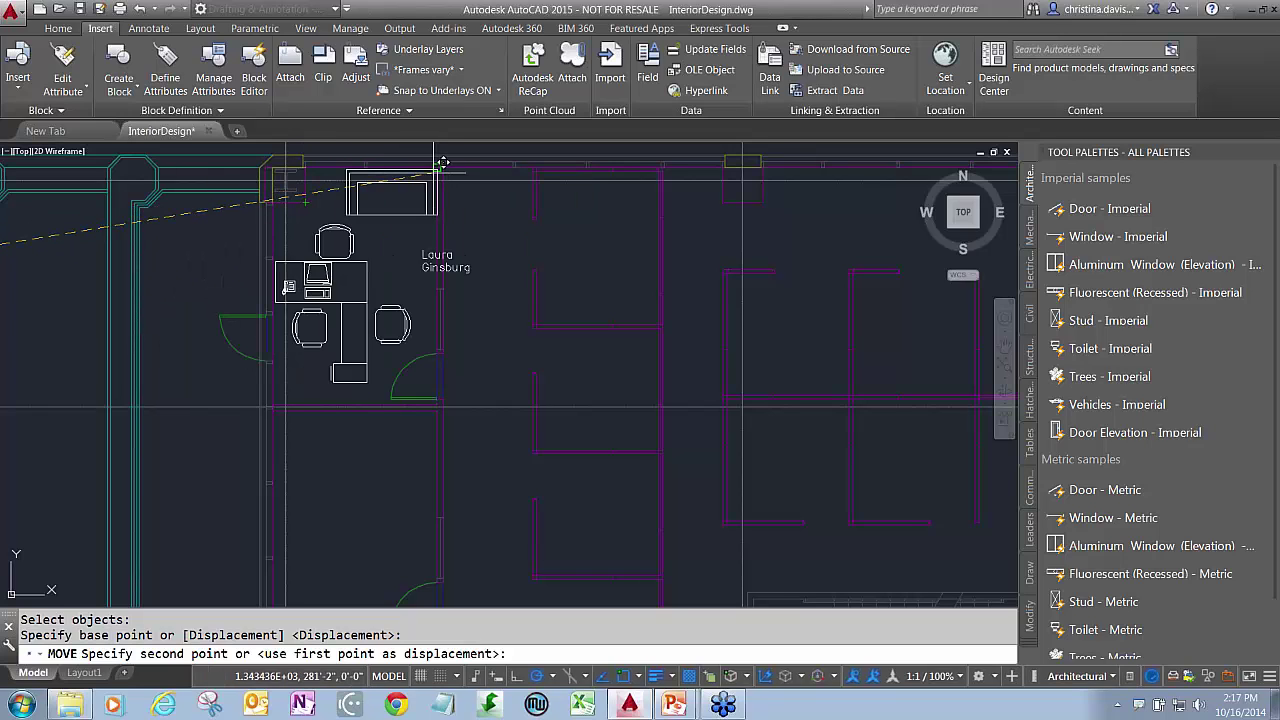
pyautogui.click(434, 172)
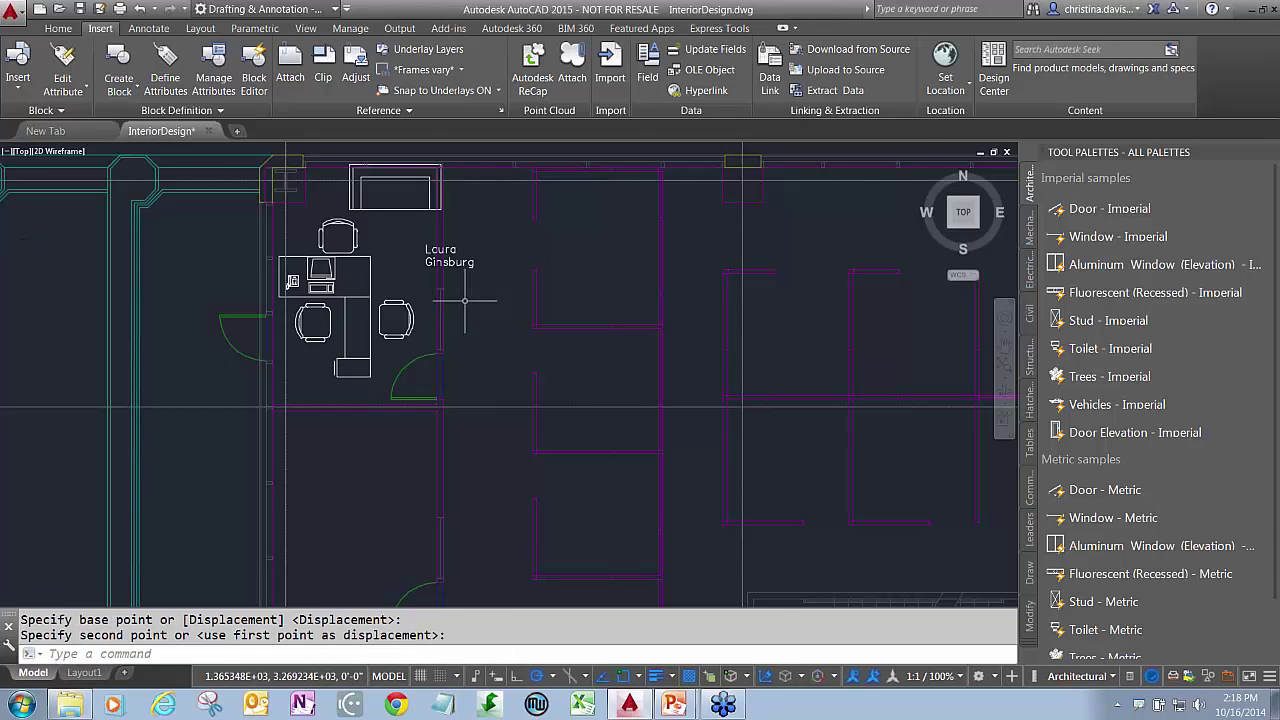
pyautogui.scroll(-2, 464, 300)
pyautogui.scroll(-2, 539, 262)
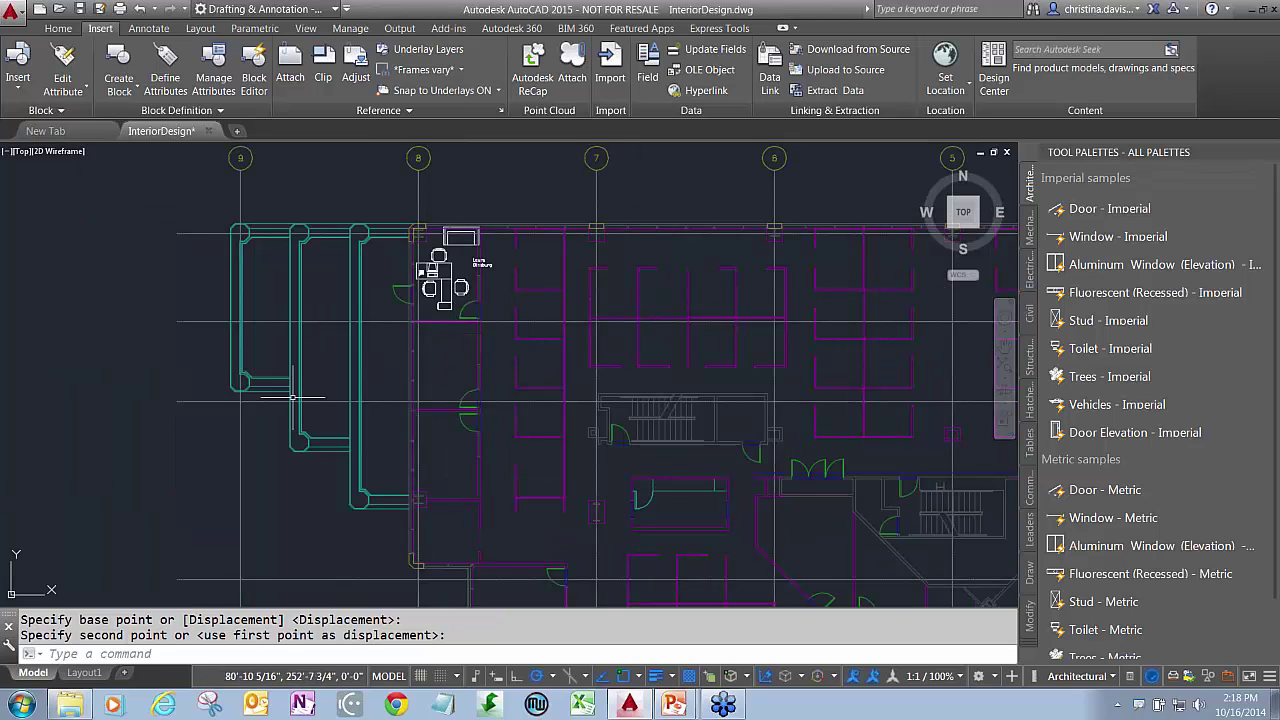
pyautogui.scroll(-2, 199, 373)
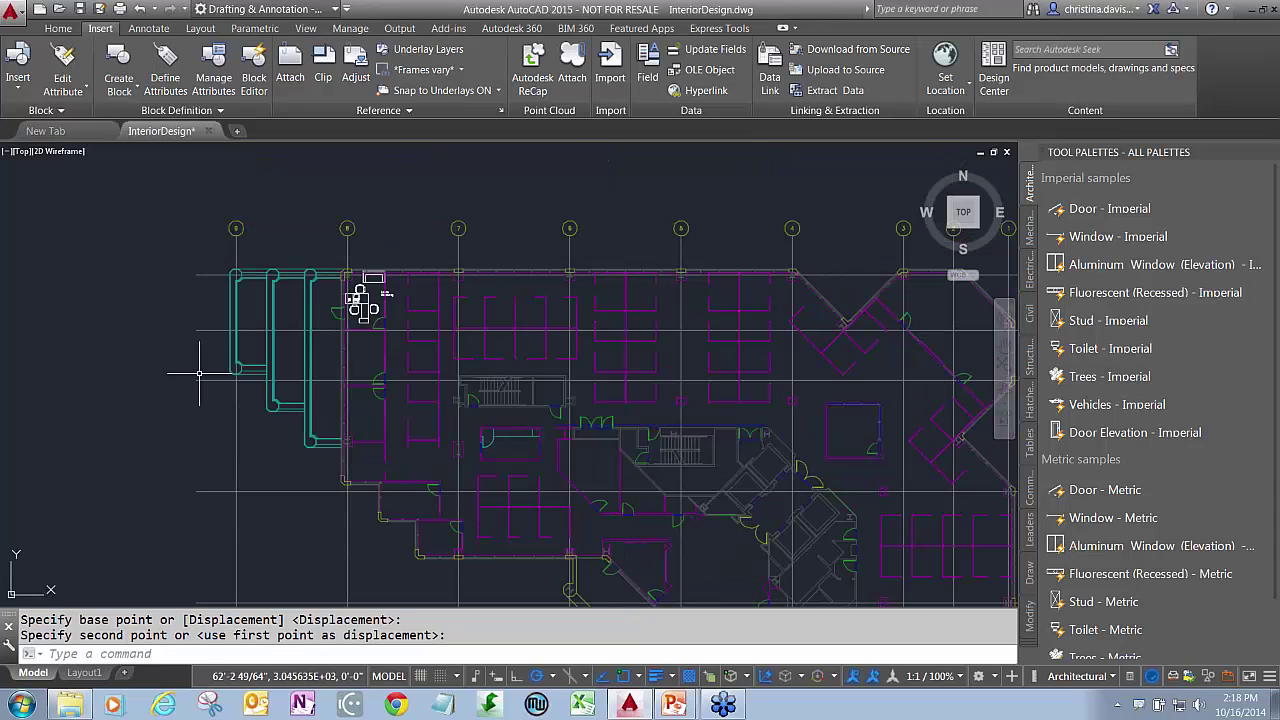
# - Open the list of external references with XREF and place it beside the floor plan, clear of the drawing
pyautogui.moveTo(199, 373); pyautogui.dragTo(270, 360, button='middle')
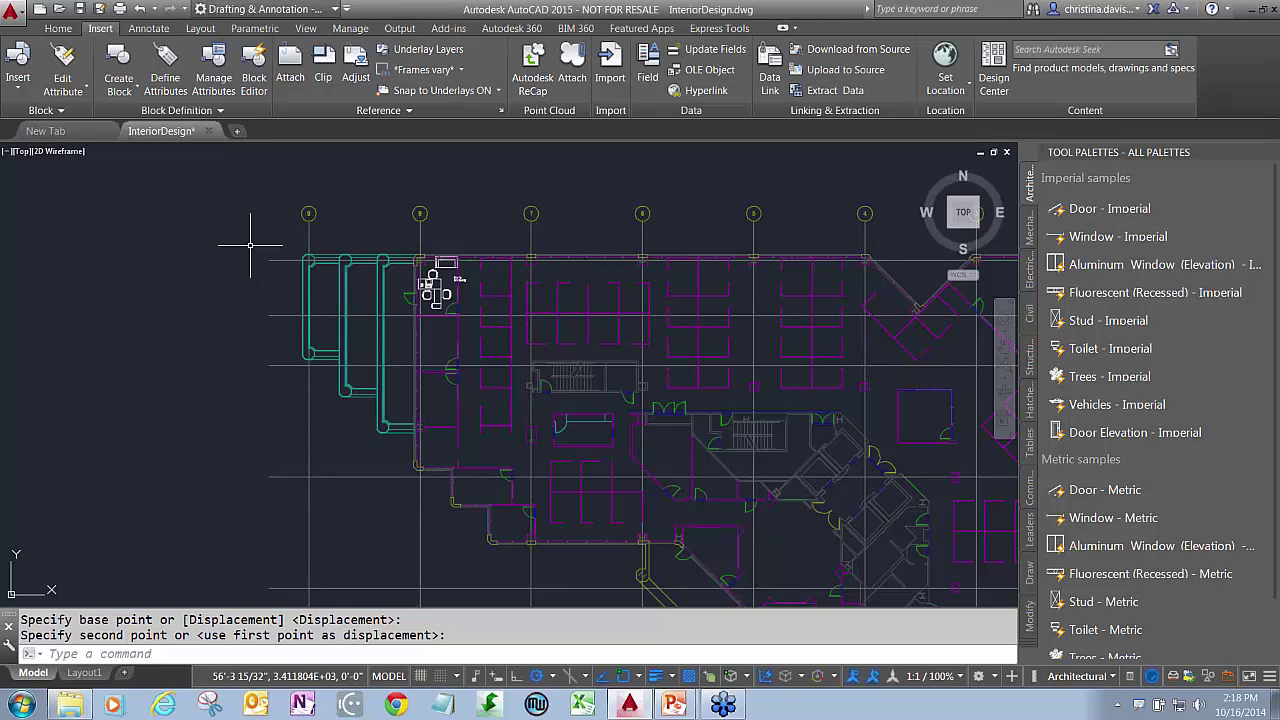
pyautogui.write('xref')
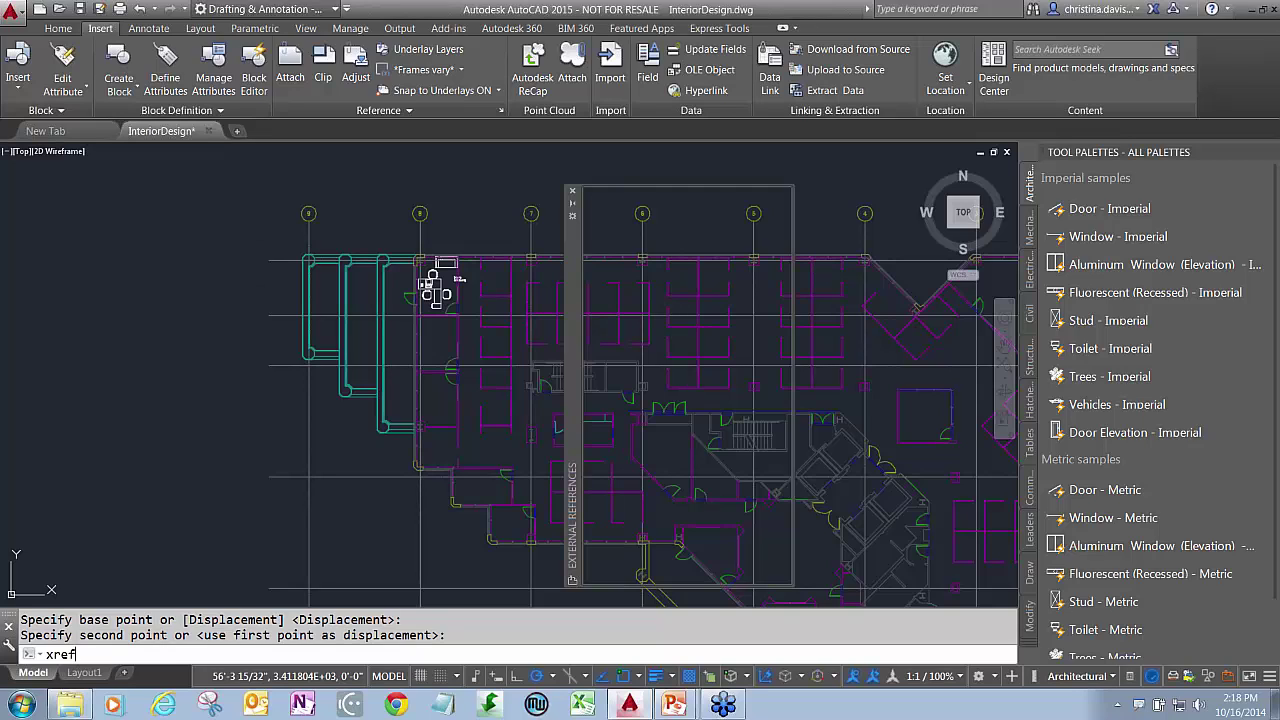
pyautogui.press('Return')
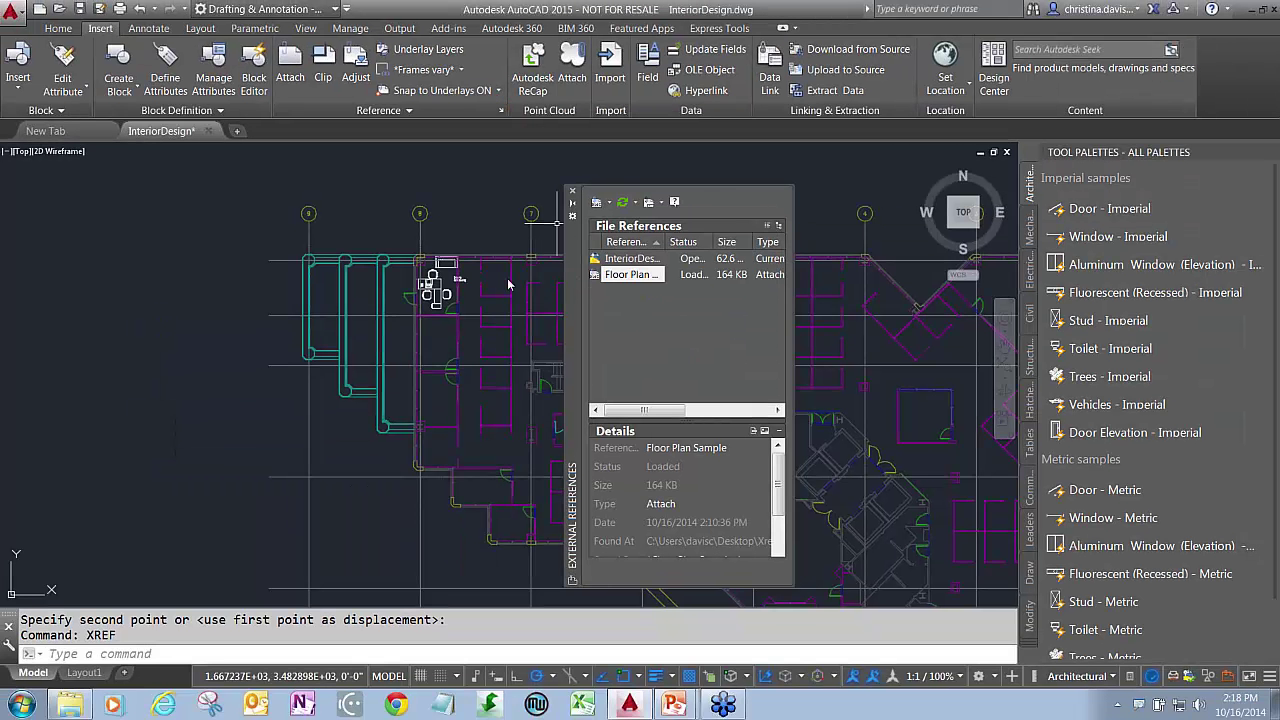
pyautogui.moveTo(669, 471); pyautogui.dragTo(285, 471)
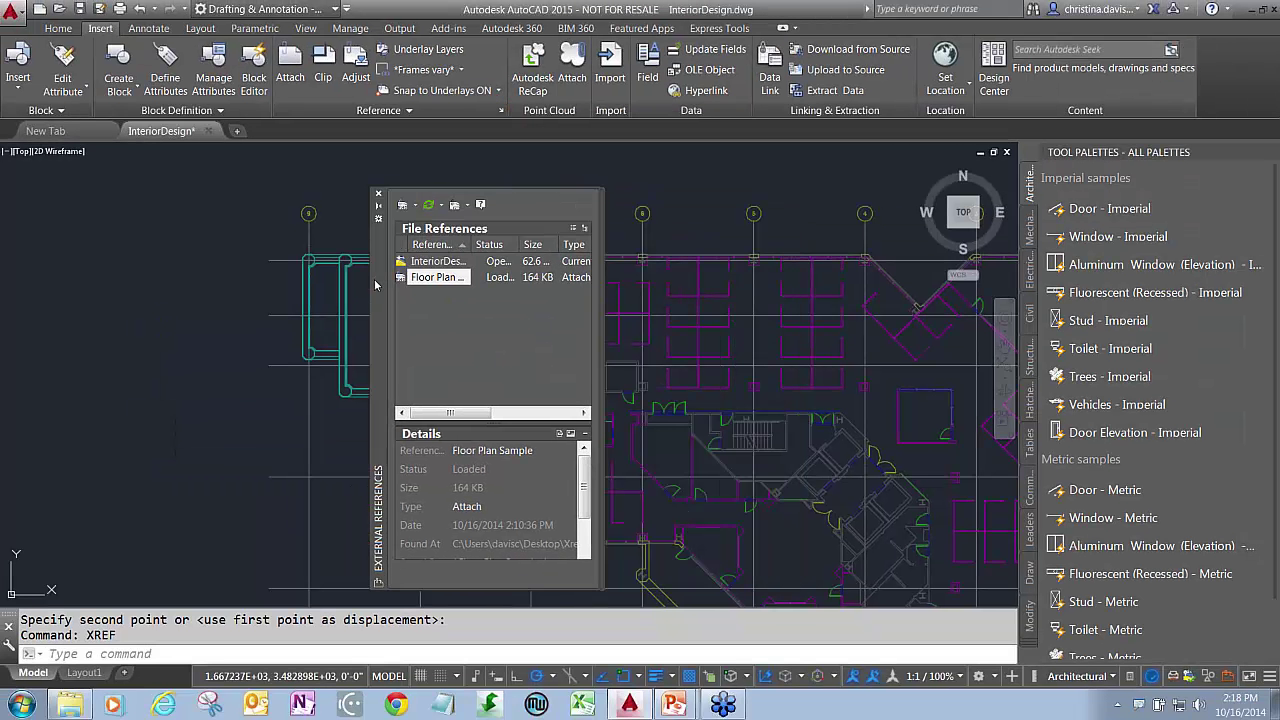
pyautogui.moveTo(375, 286); pyautogui.dragTo(97, 315)
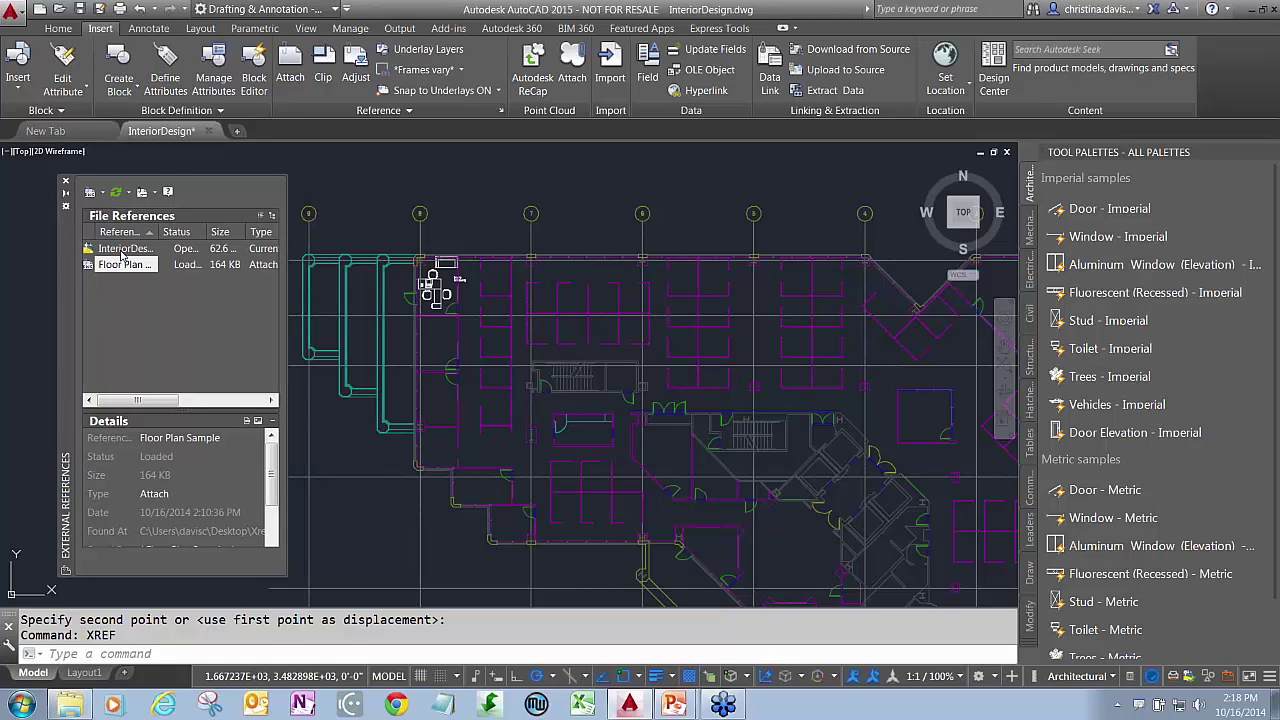
# - Look at the details of the InteriorDesign drawing and the Floor Plan Sample reference in the file references list
pyautogui.click(121, 250)
pyautogui.click(121, 255)
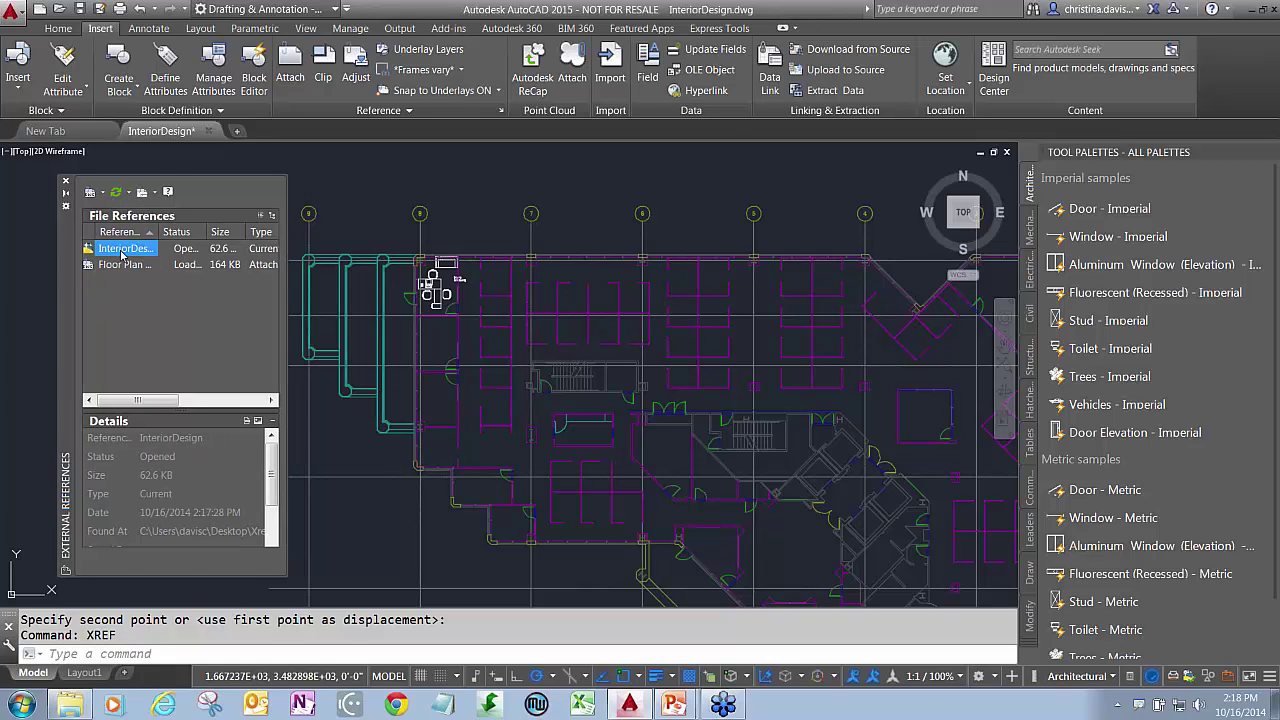
pyautogui.moveTo(121, 255)
pyautogui.click(120, 265)
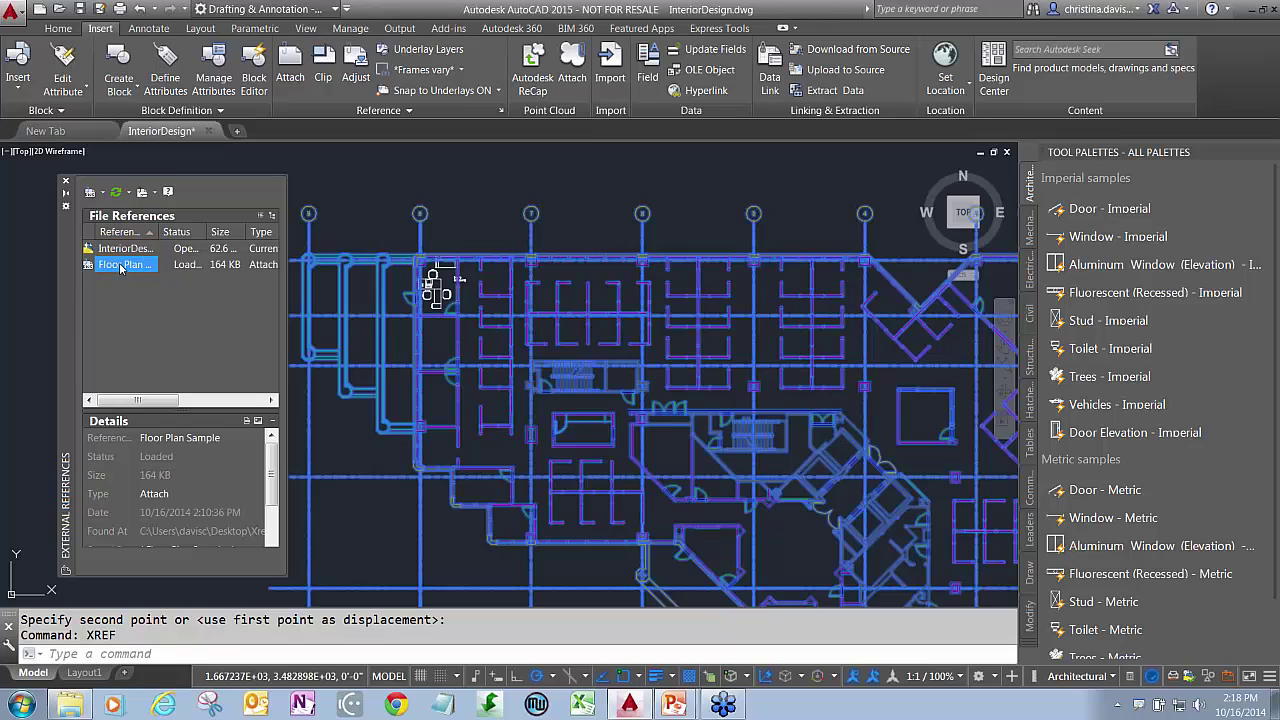
pyautogui.moveTo(120, 266)
# - Unload the Floor Plan Sample reference and reload it
pyautogui.rightClick(144, 270)
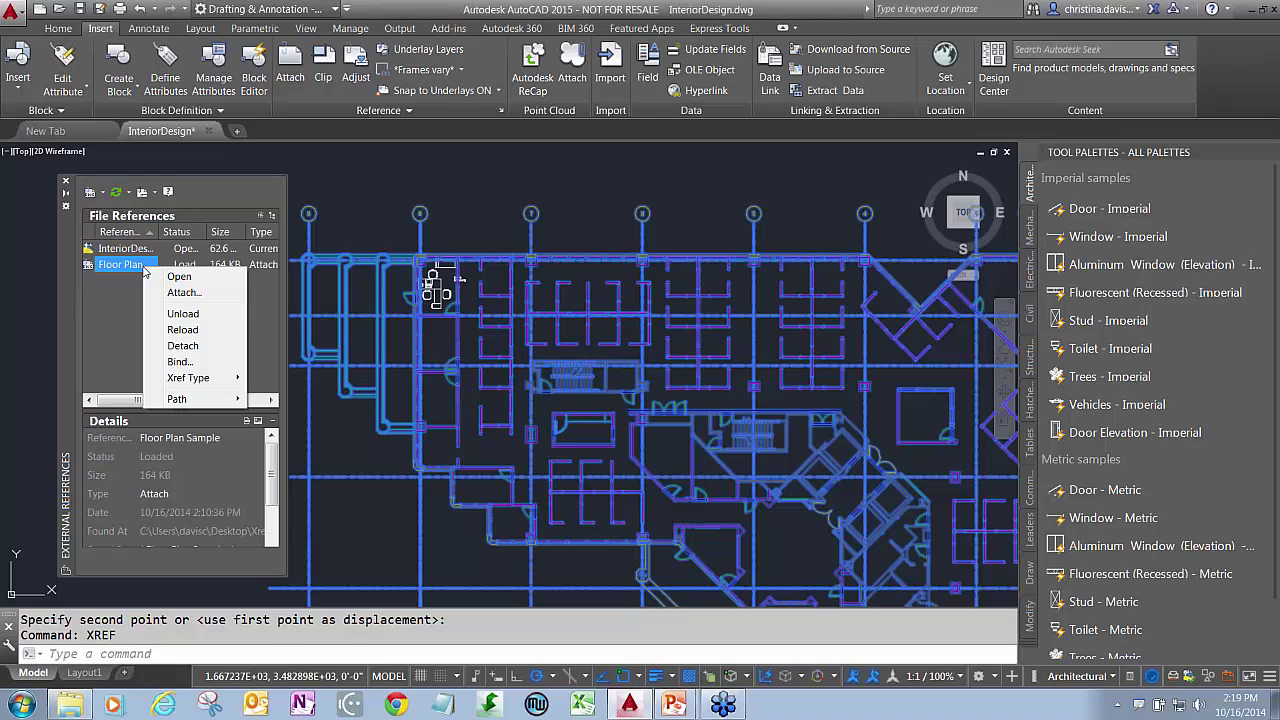
pyautogui.click(183, 314)
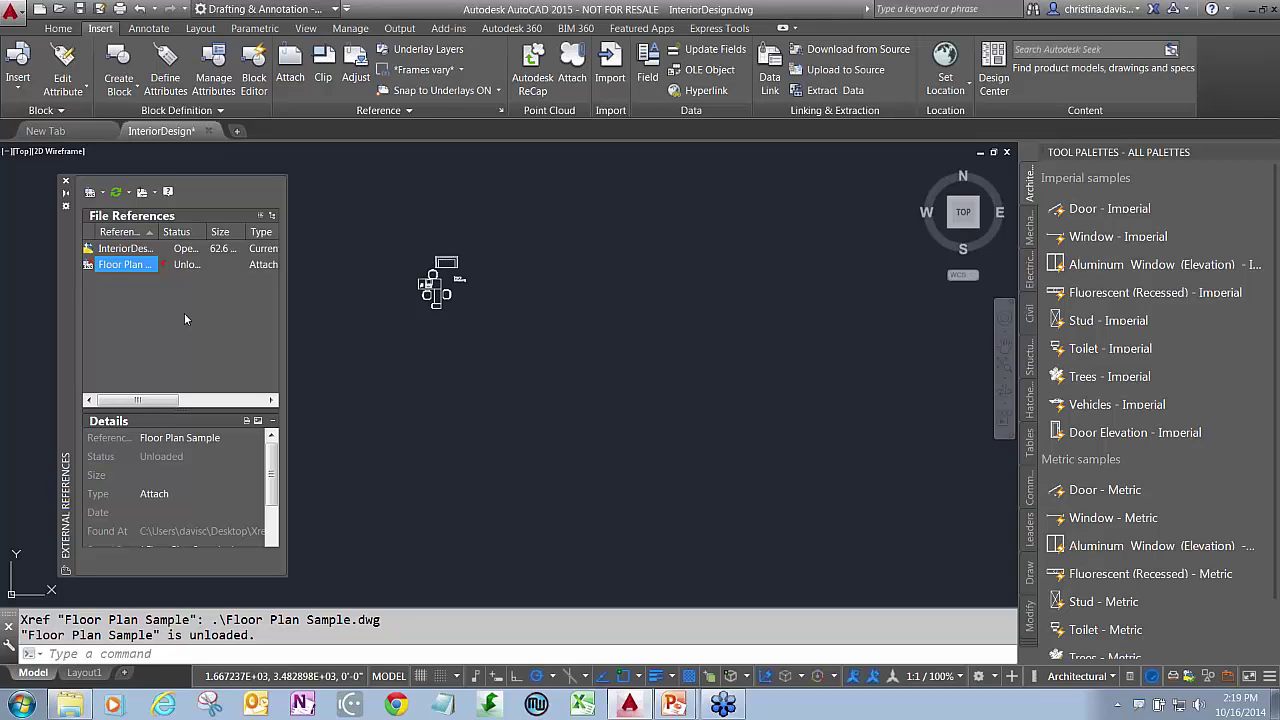
pyautogui.rightClick(148, 268)
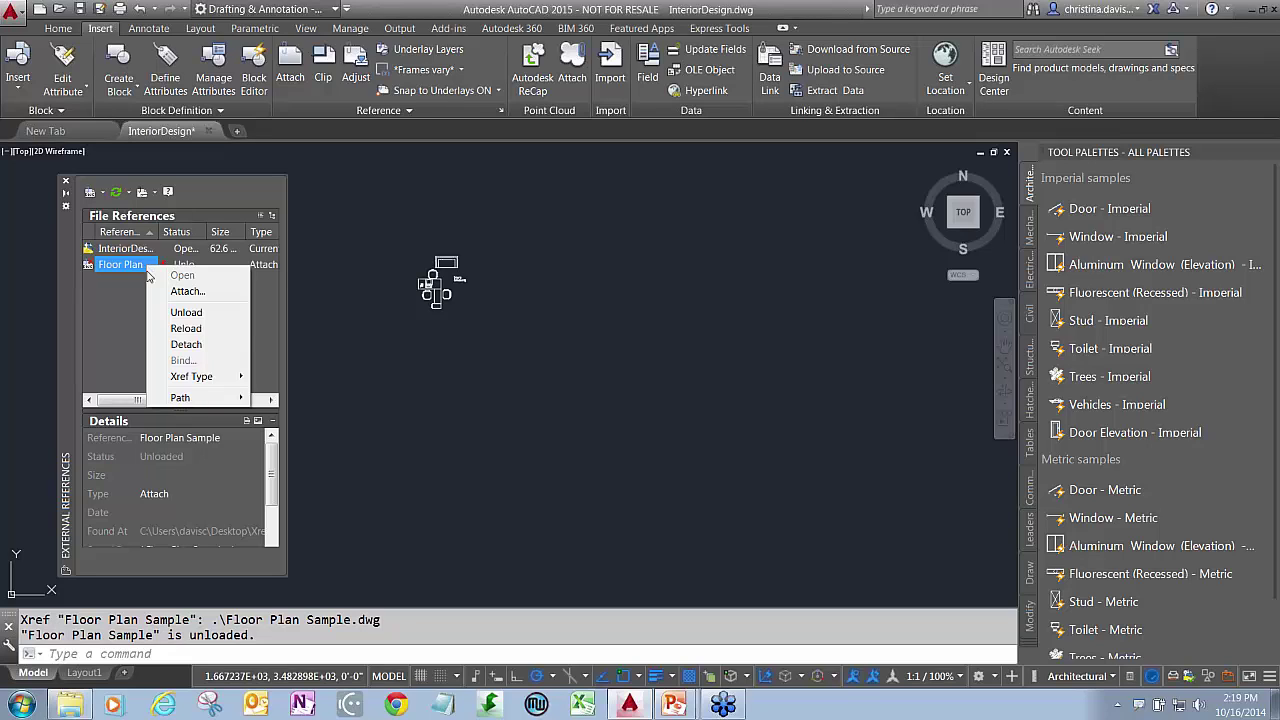
pyautogui.click(182, 330)
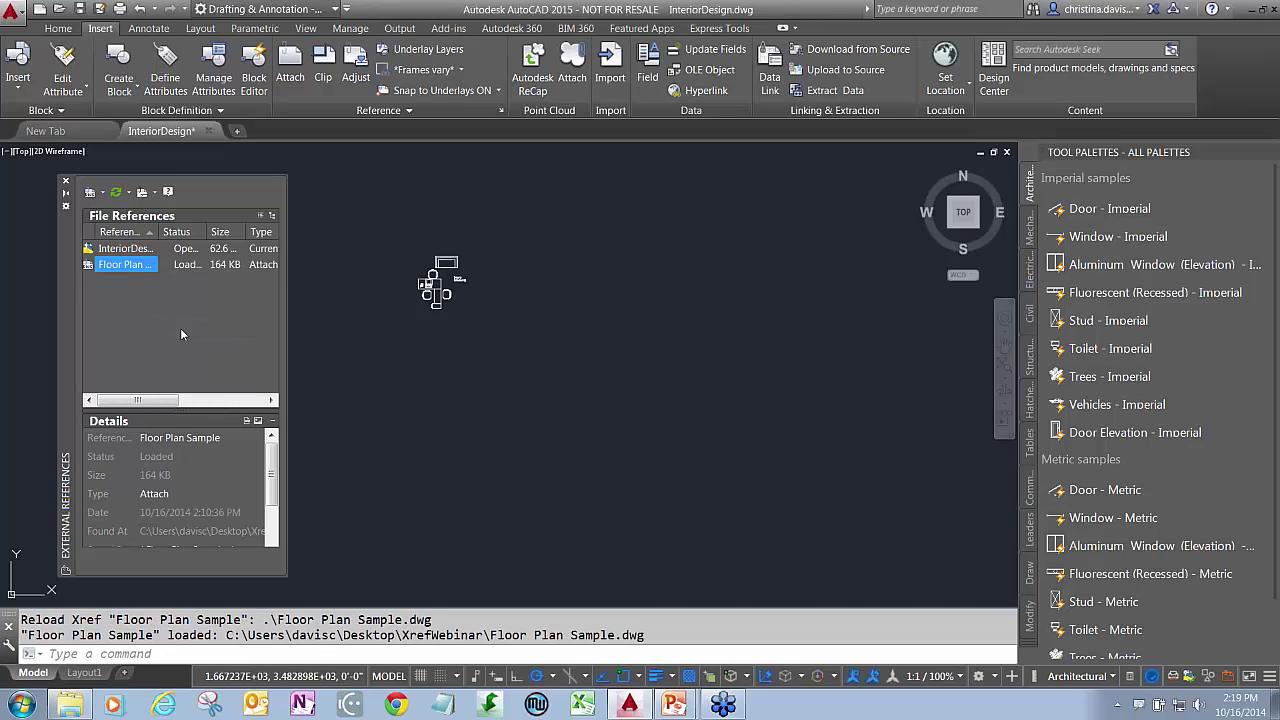
pyautogui.rightClick(152, 272)
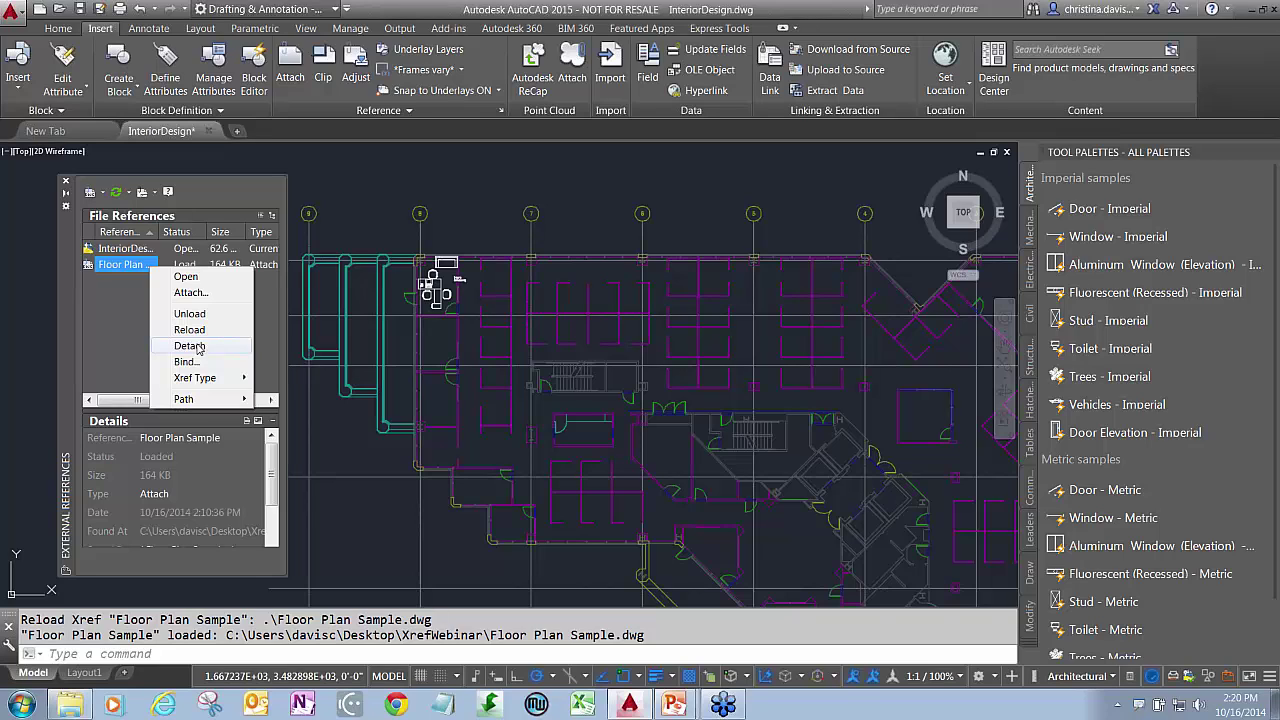
pyautogui.click(356, 218)
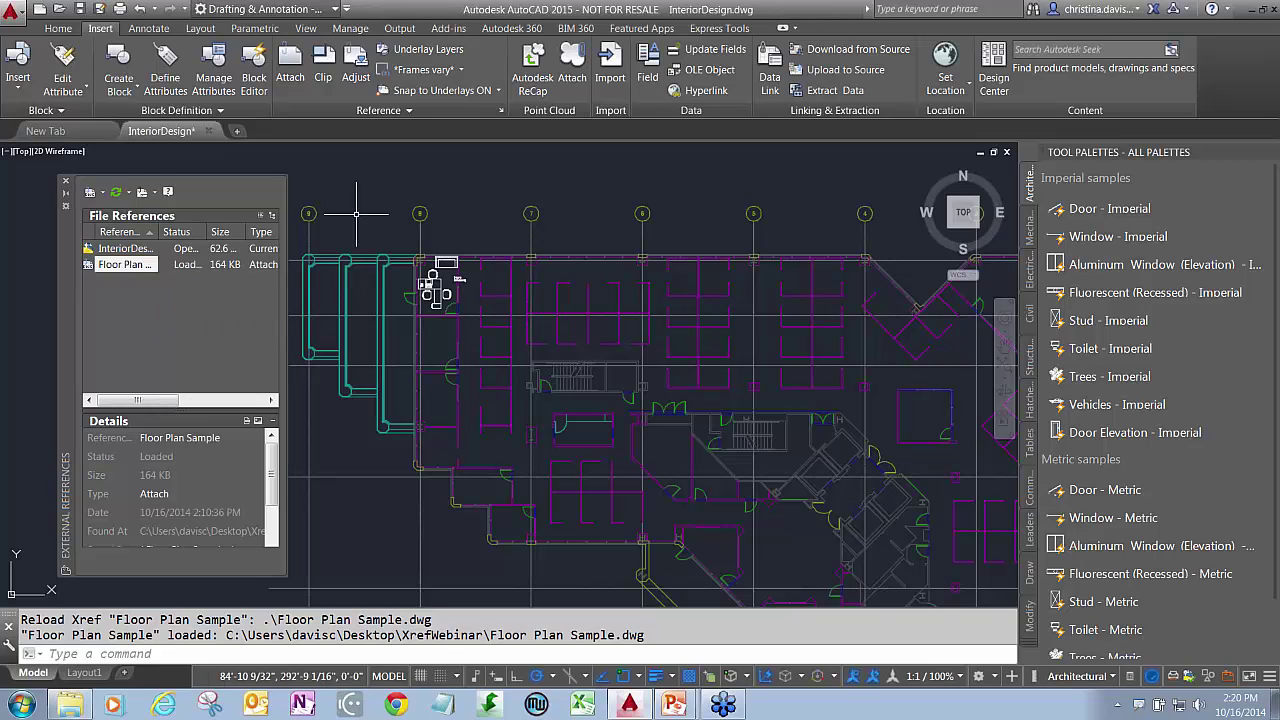
pyautogui.press('Escape')
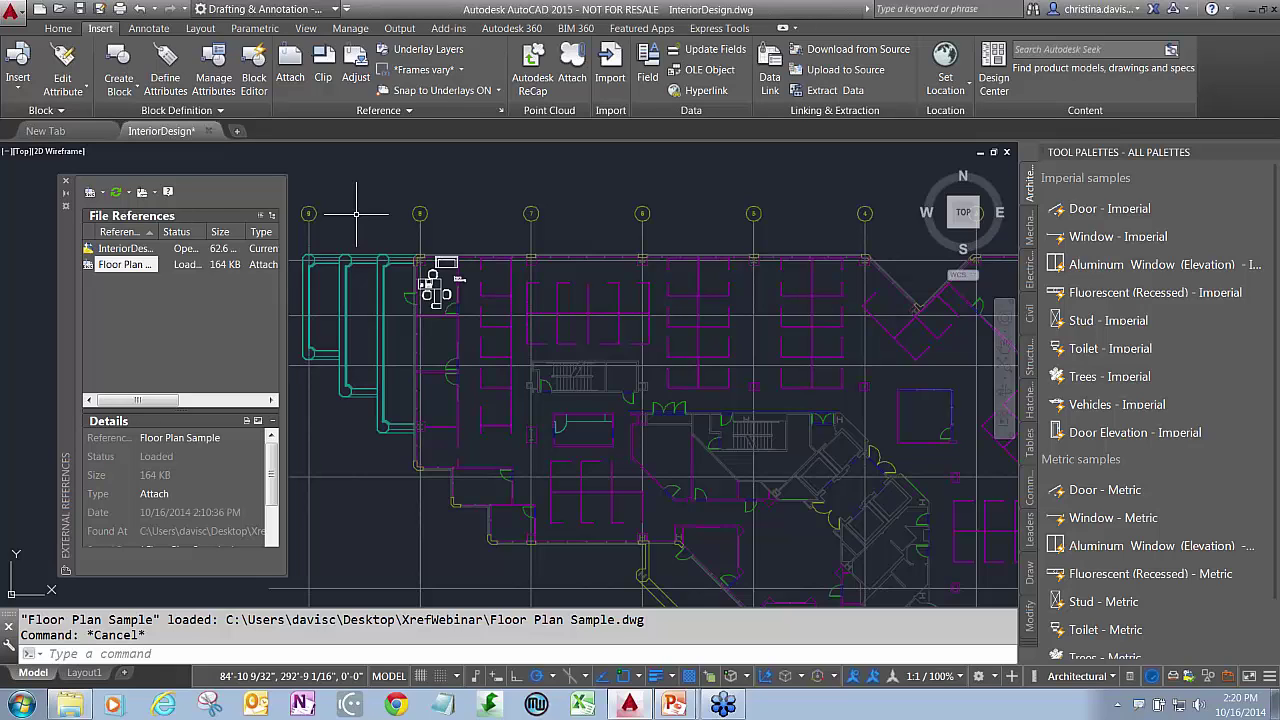
pyautogui.click(471, 215)
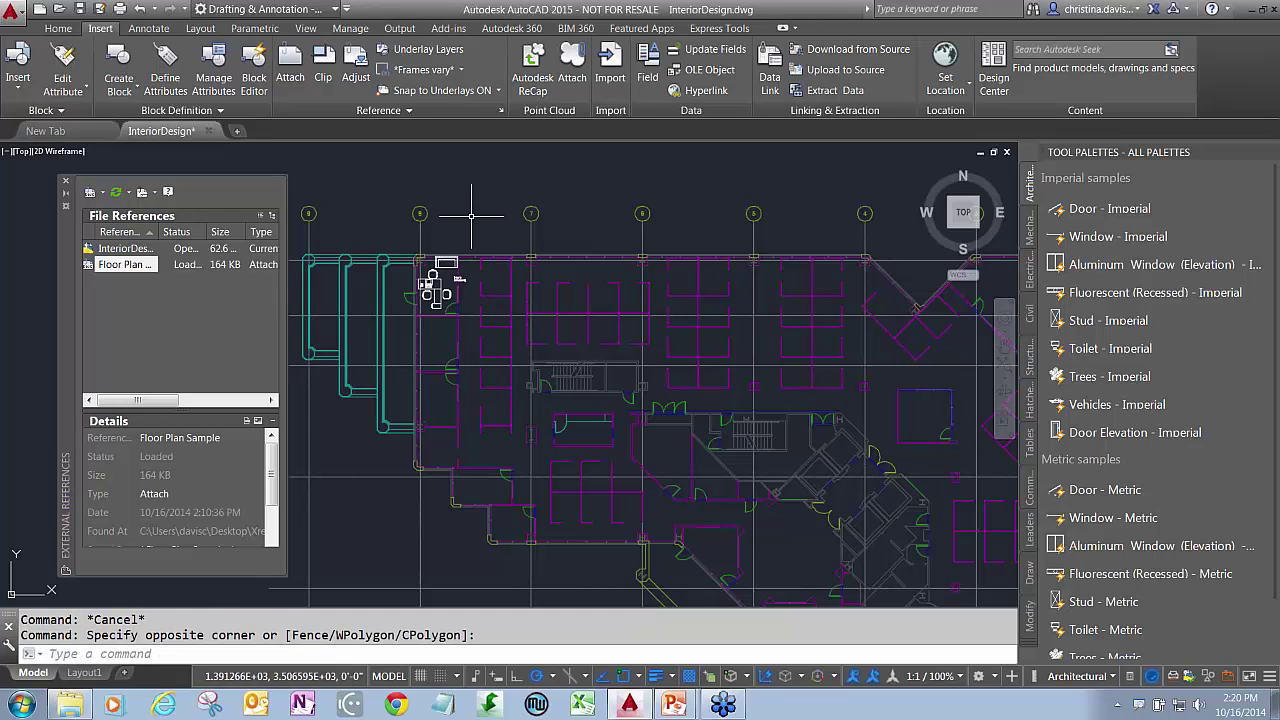
pyautogui.click(471, 236)
# - Erase the attached floor plan from the drawing, and undo the erasure
pyautogui.write('e')
pyautogui.press('Return')
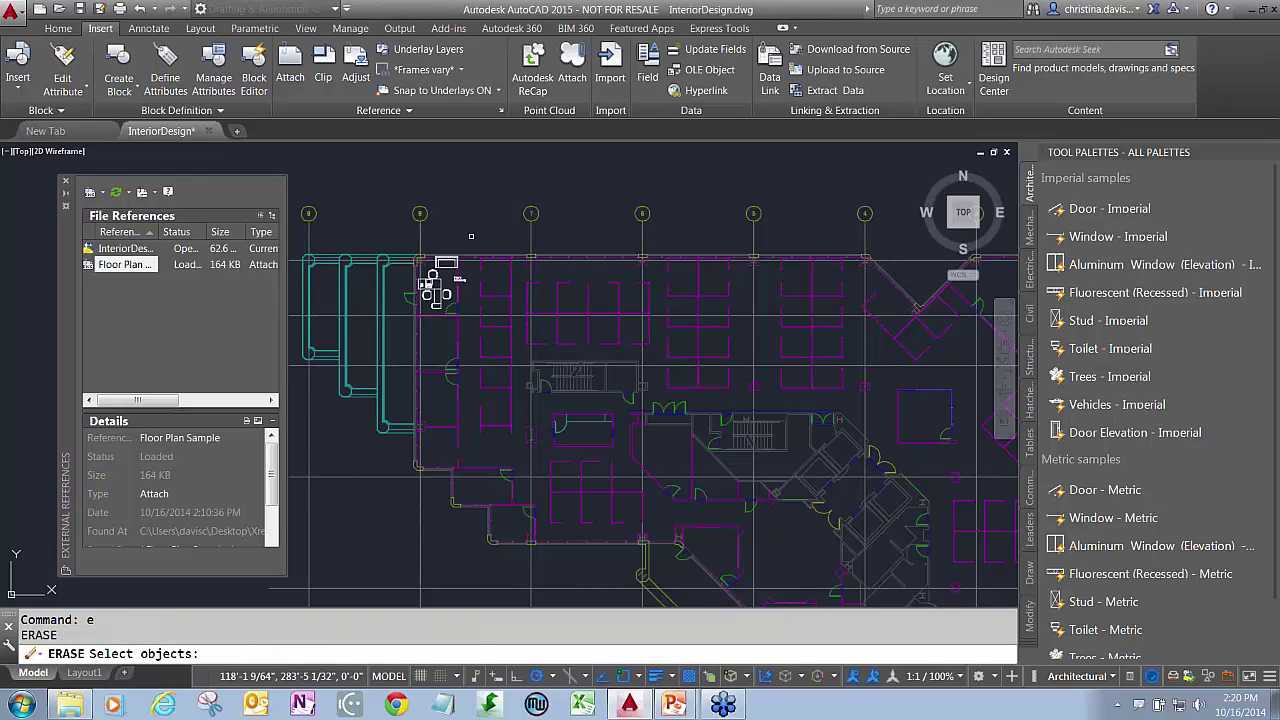
pyautogui.click(479, 256)
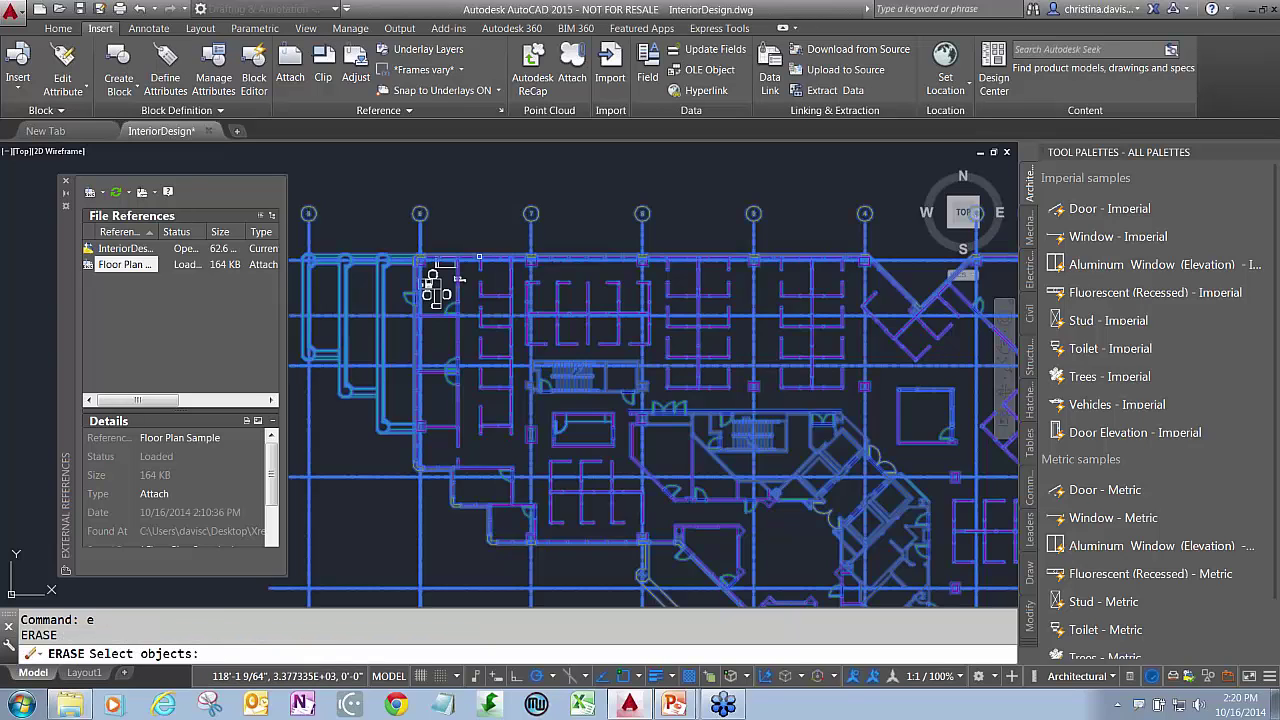
pyautogui.press('Return')
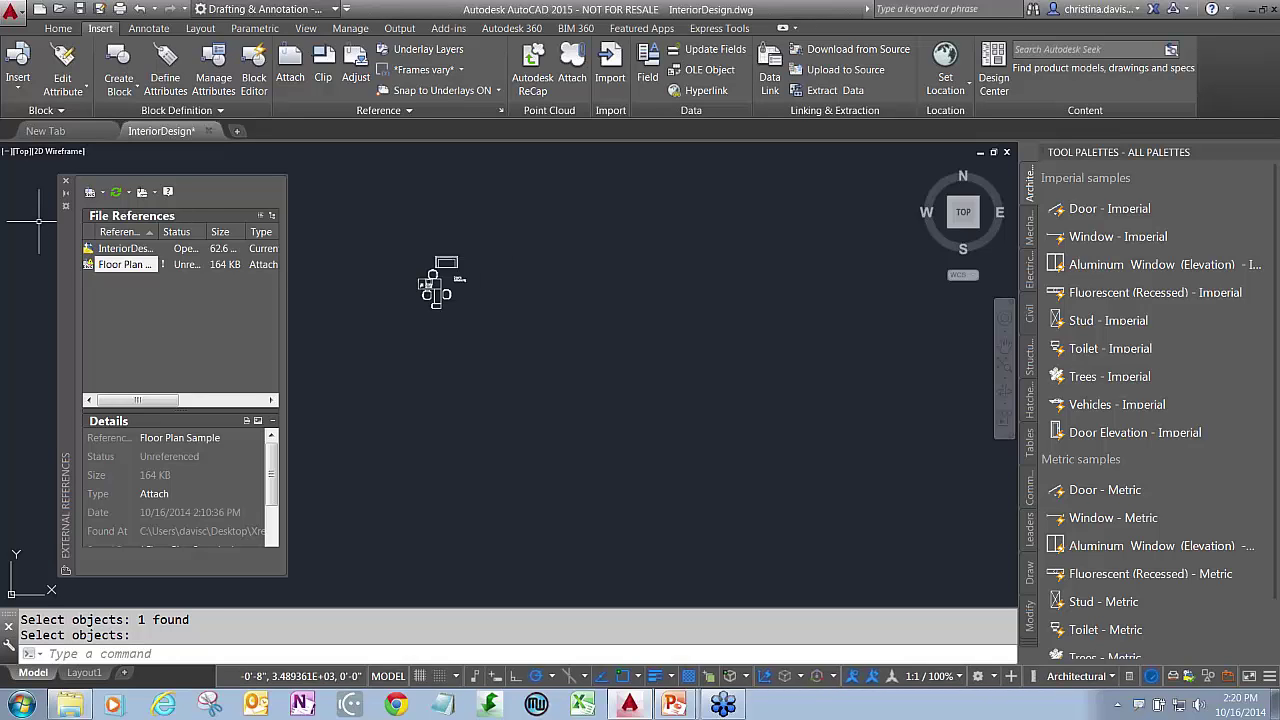
pyautogui.rightClick(130, 265)
pyautogui.press('Escape')
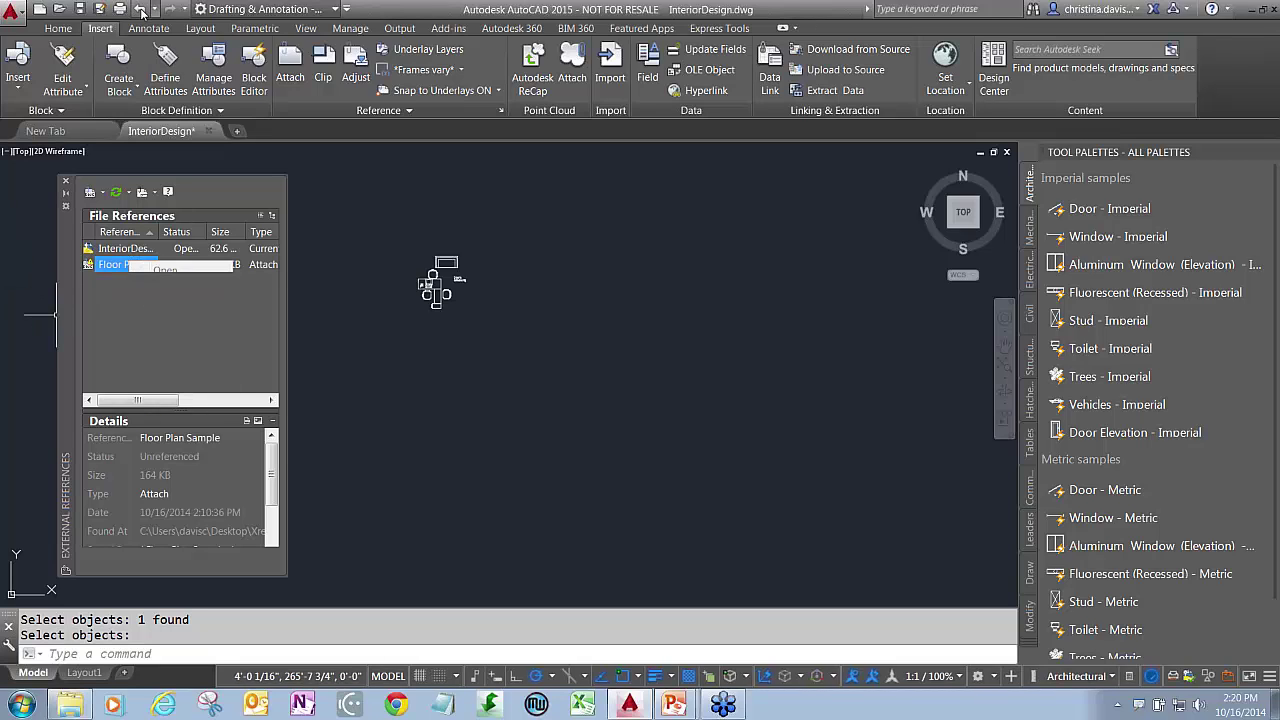
pyautogui.click(140, 9)
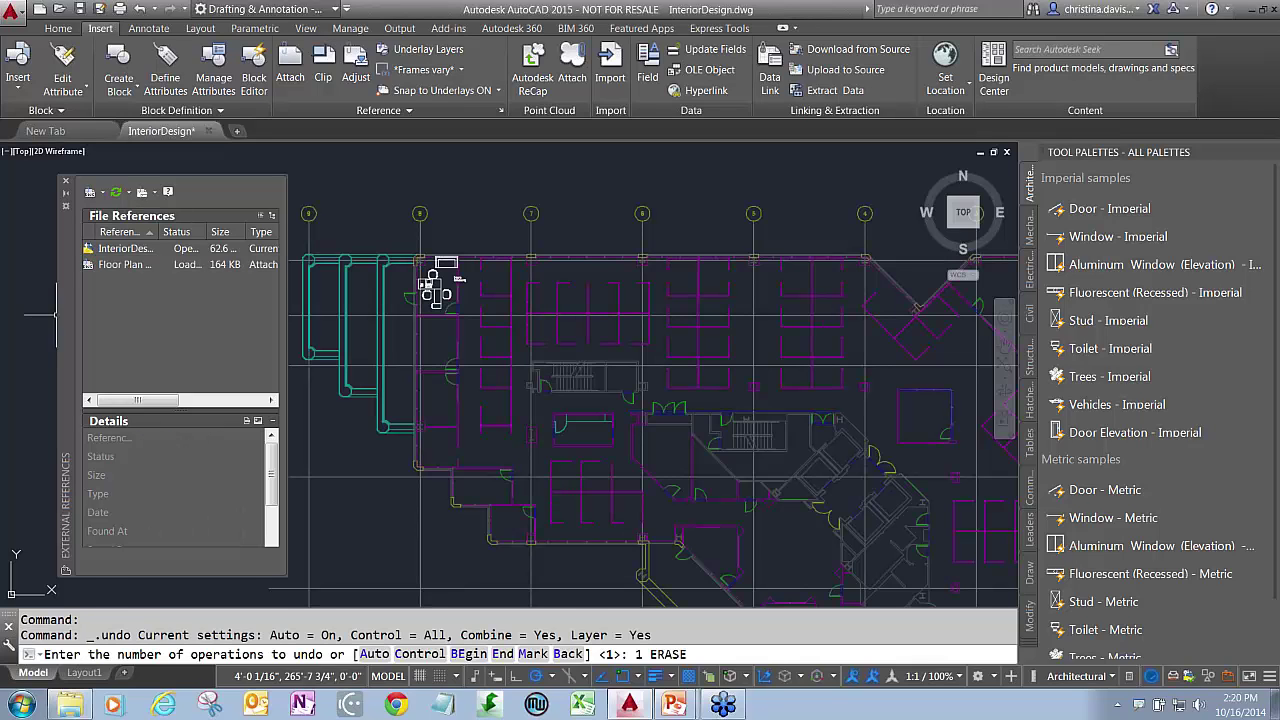
# - Detach the Floor Plan Sample reference from the drawing
pyautogui.click(130, 265)
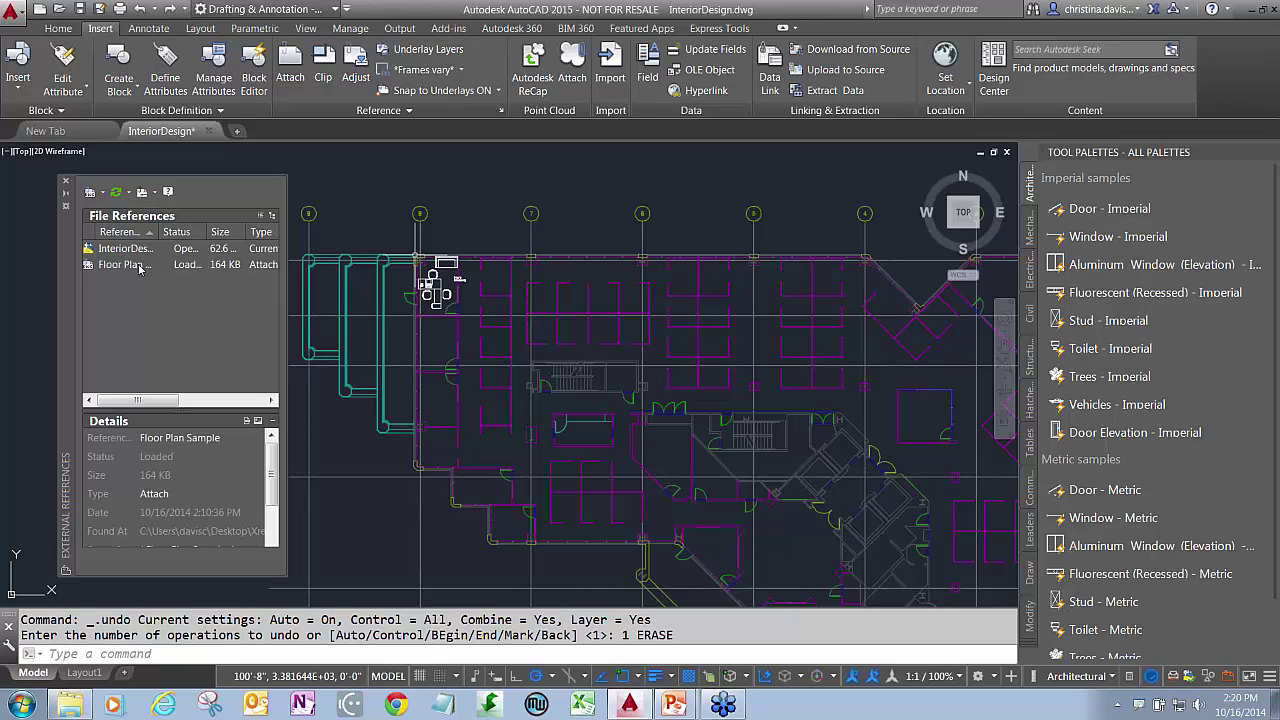
pyautogui.rightClick(140, 266)
pyautogui.click(186, 343)
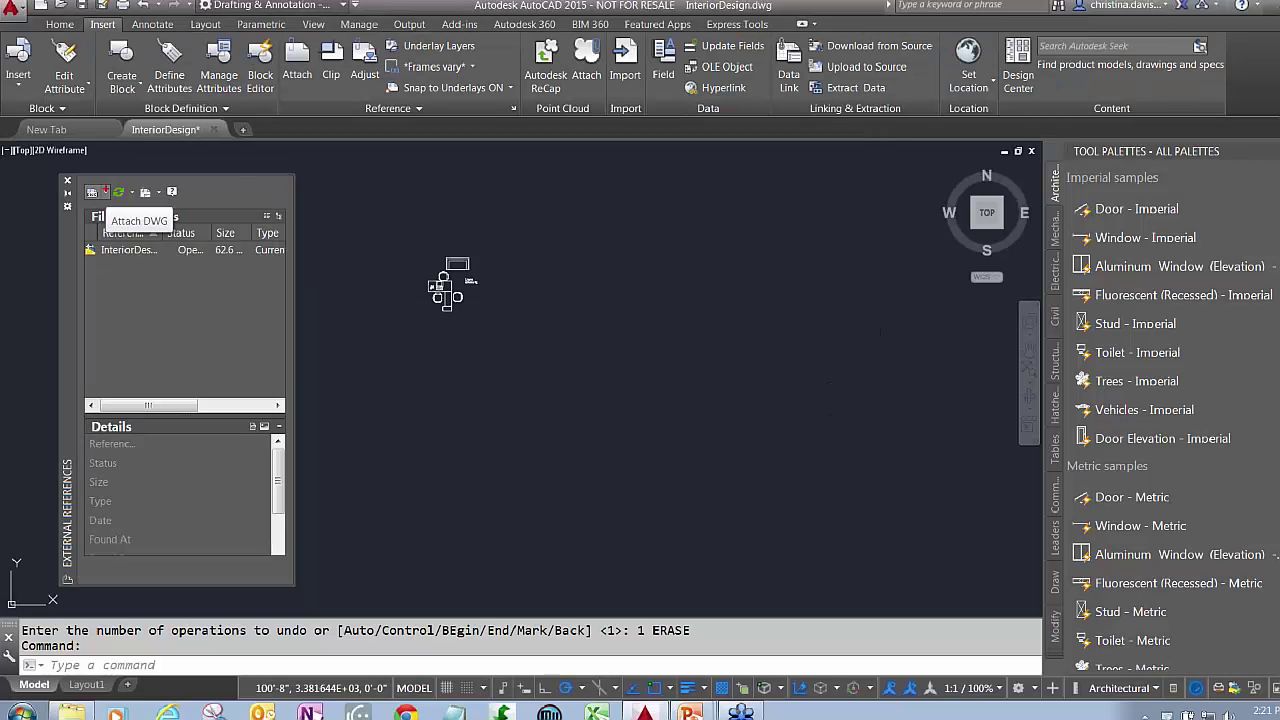
# - Attach the Floor Plan Sample drawing again as an external reference and save the drawing
pyautogui.click(169, 200)
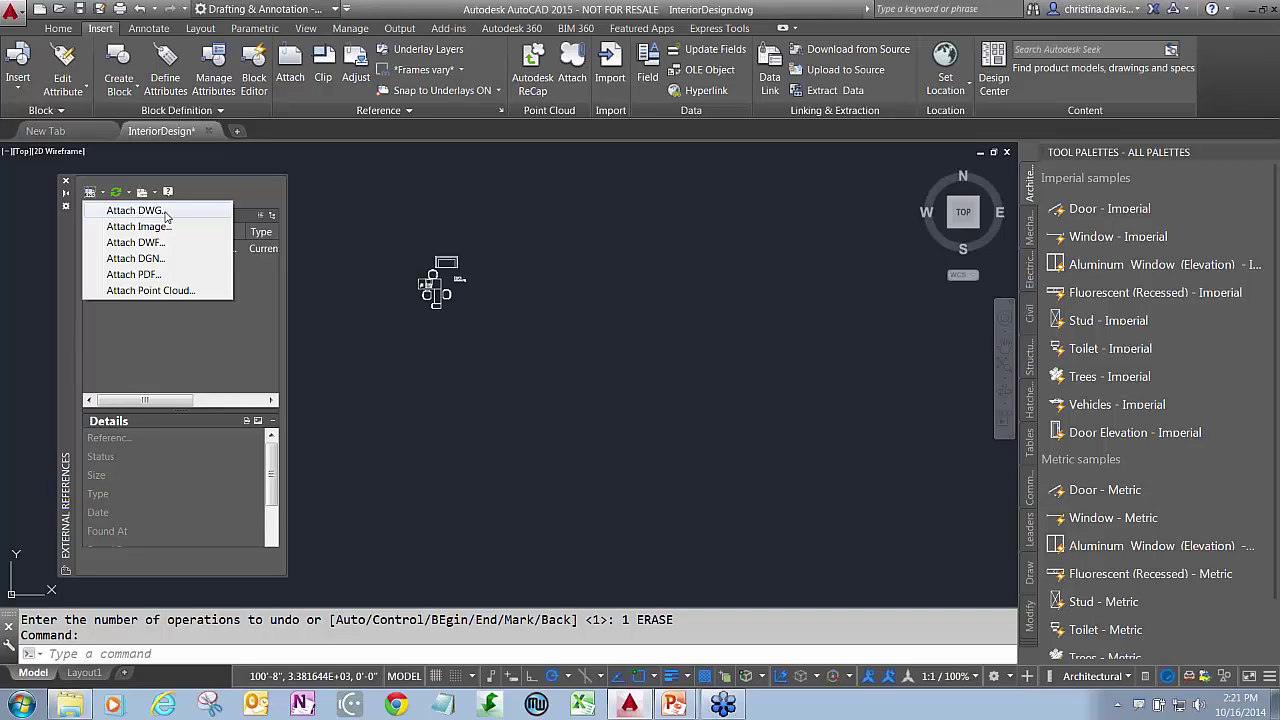
pyautogui.click(135, 211)
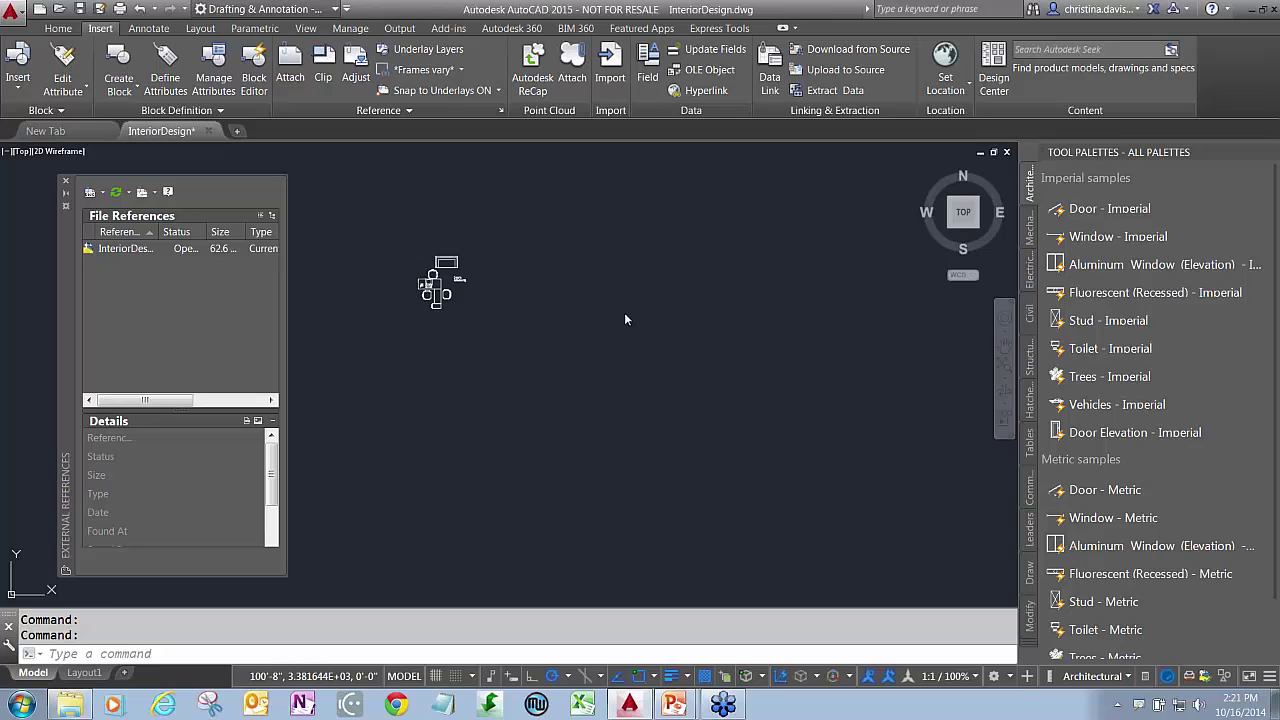
pyautogui.doubleClick(575, 291)
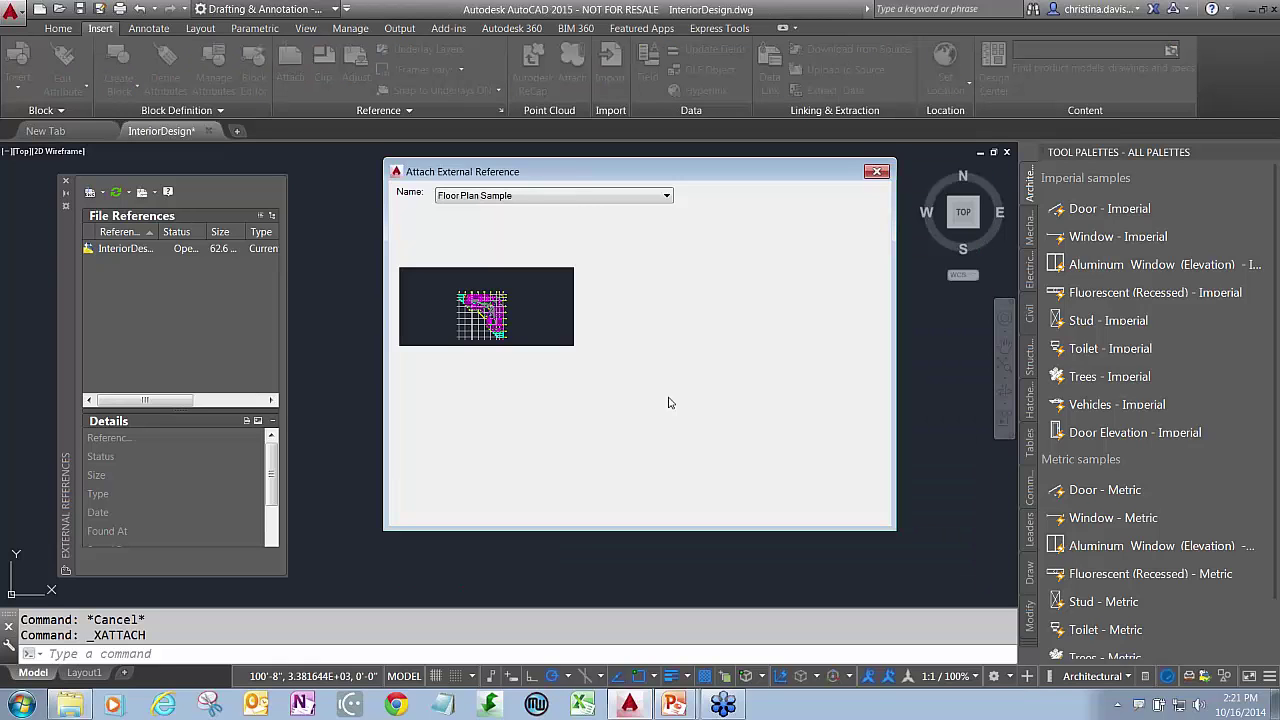
pyautogui.click(703, 509)
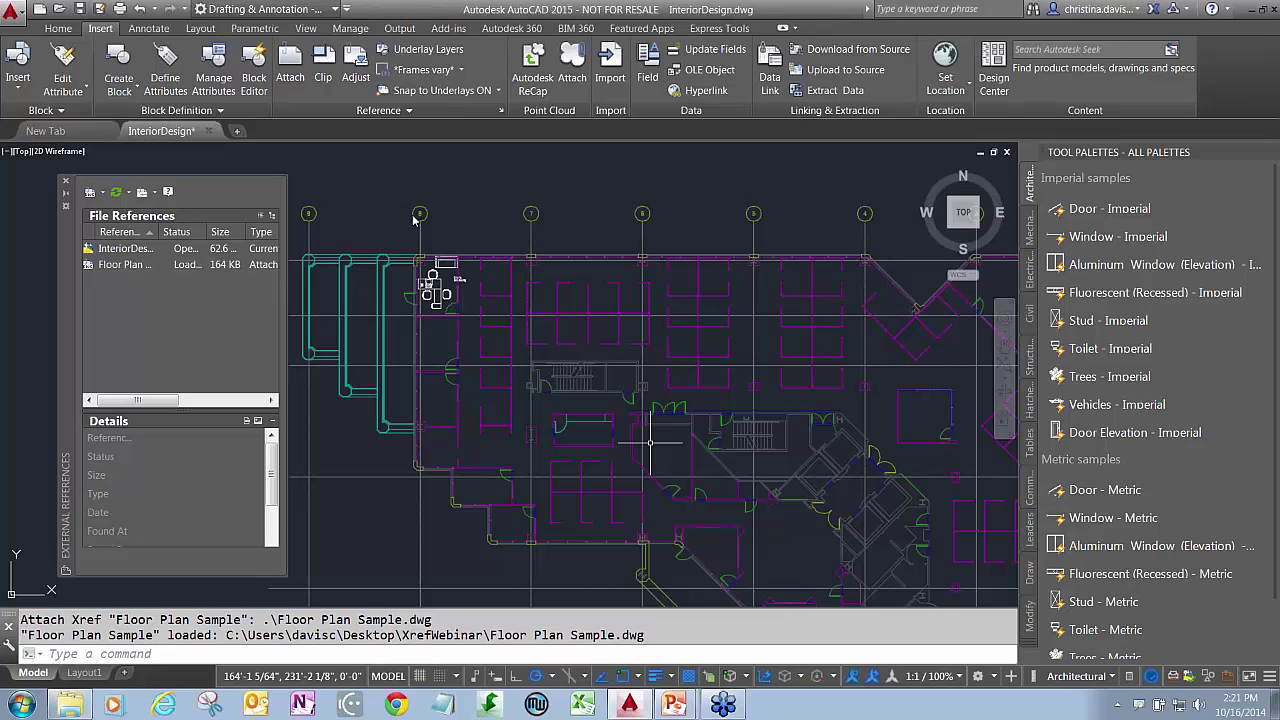
pyautogui.hotkey('ctrl', 's')
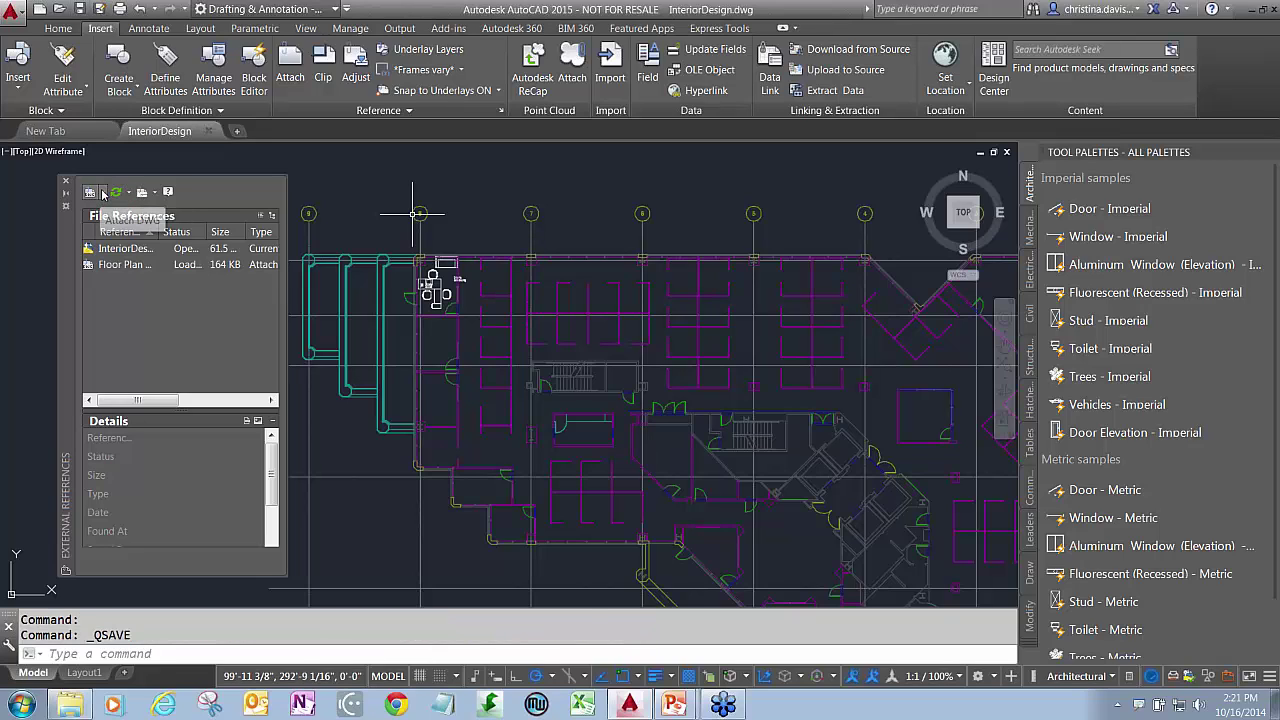
pyautogui.click(102, 193)
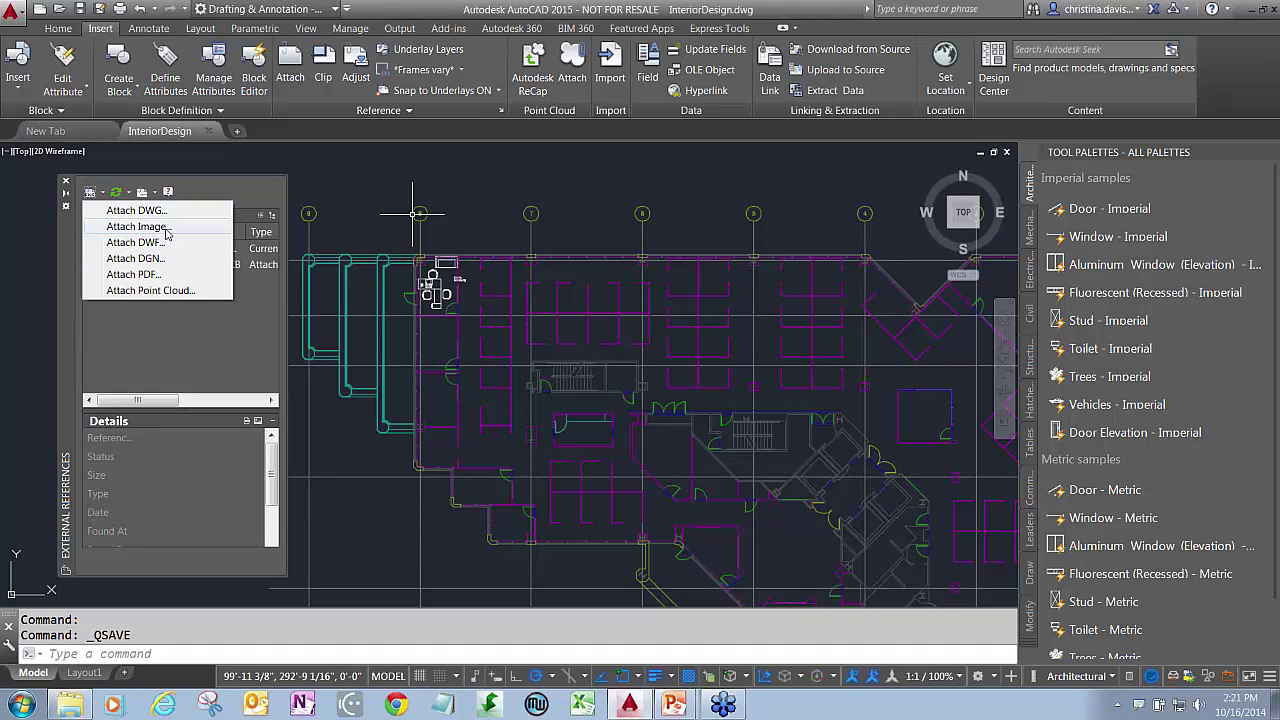
pyautogui.click(155, 274)
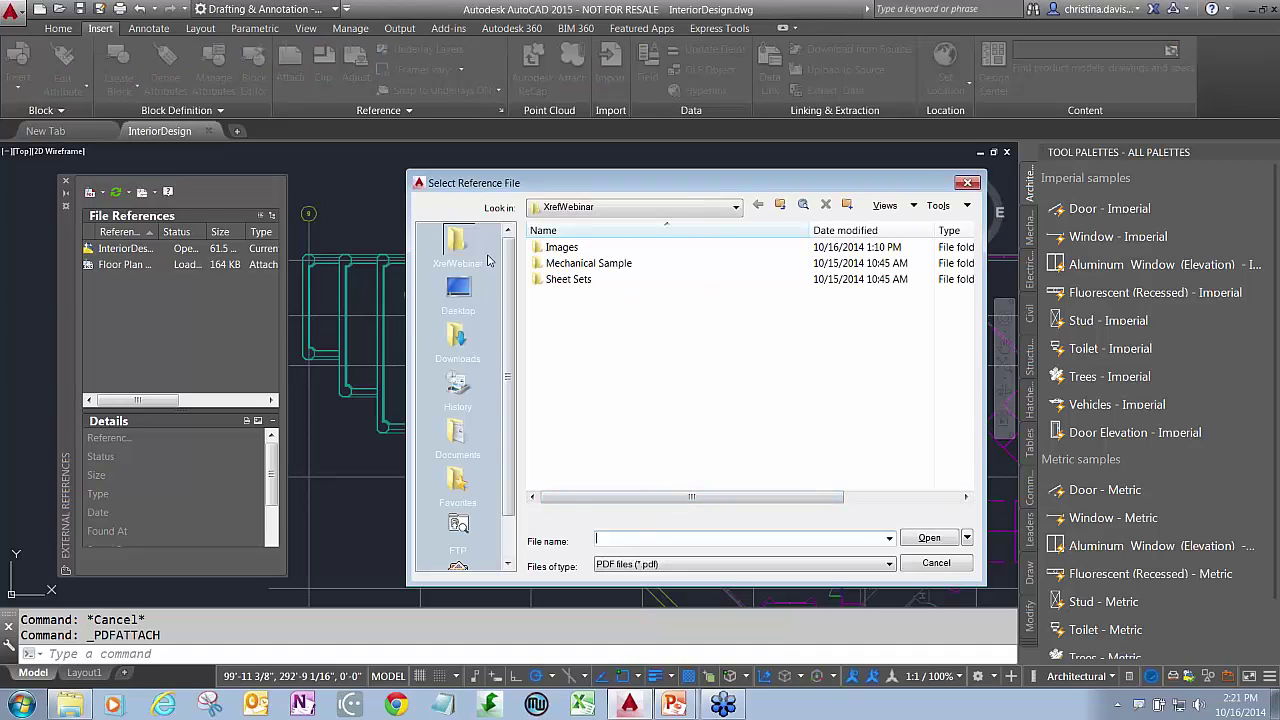
pyautogui.doubleClick(600, 247)
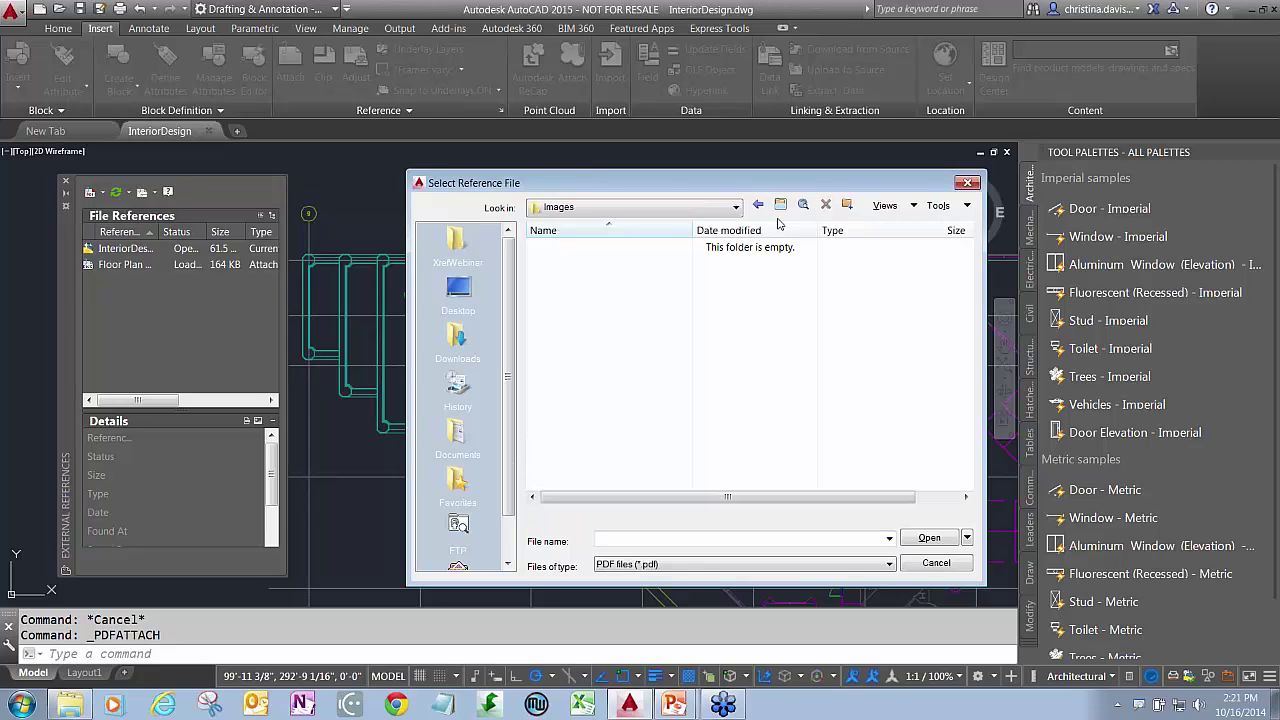
pyautogui.click(711, 564)
pyautogui.click(930, 565)
pyautogui.click(934, 565)
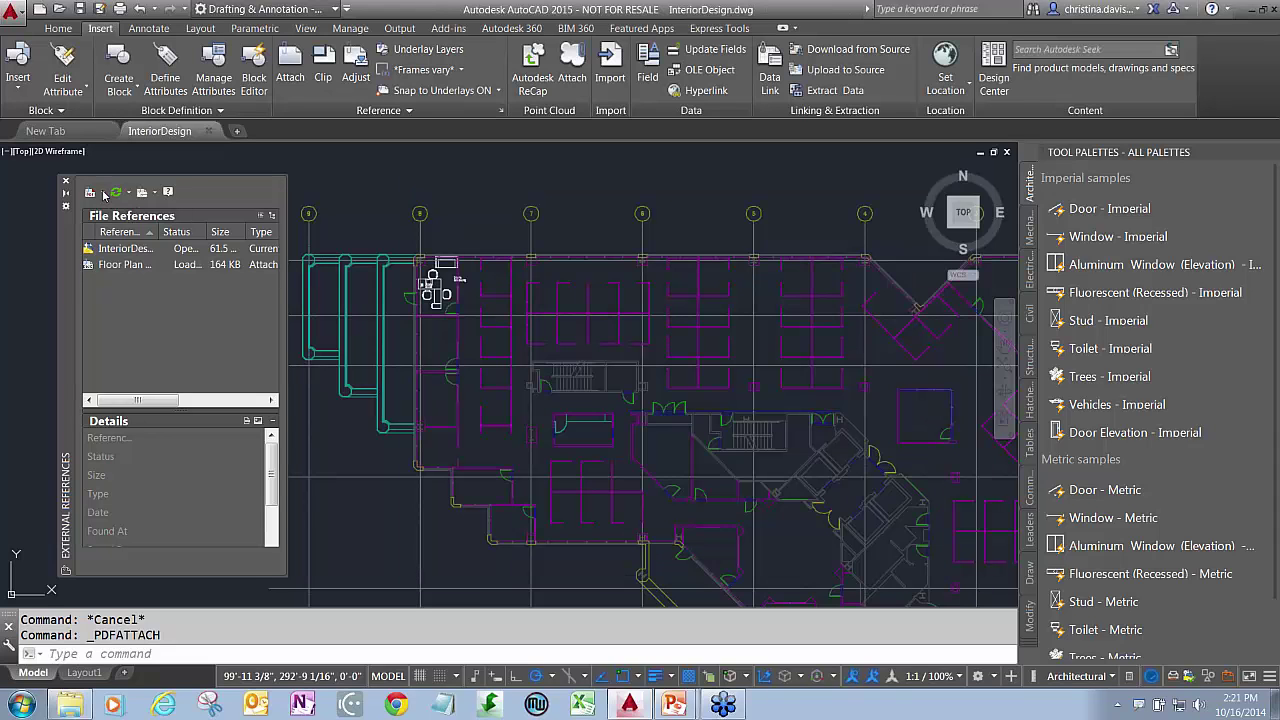
# - Attach the FloorPlan.jpg image with a relative path, leaving its insertion point and scale to be specified on-screen and rotation at 0
pyautogui.click(102, 193)
pyautogui.click(130, 227)
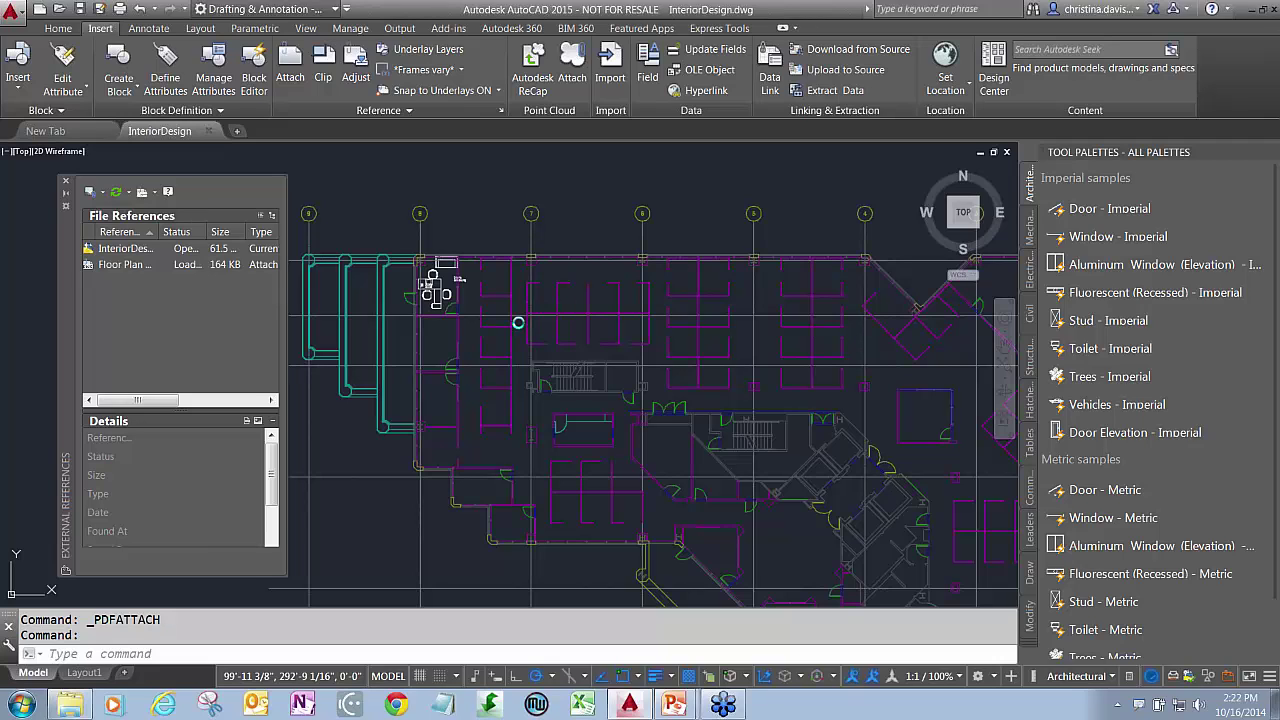
pyautogui.doubleClick(561, 247)
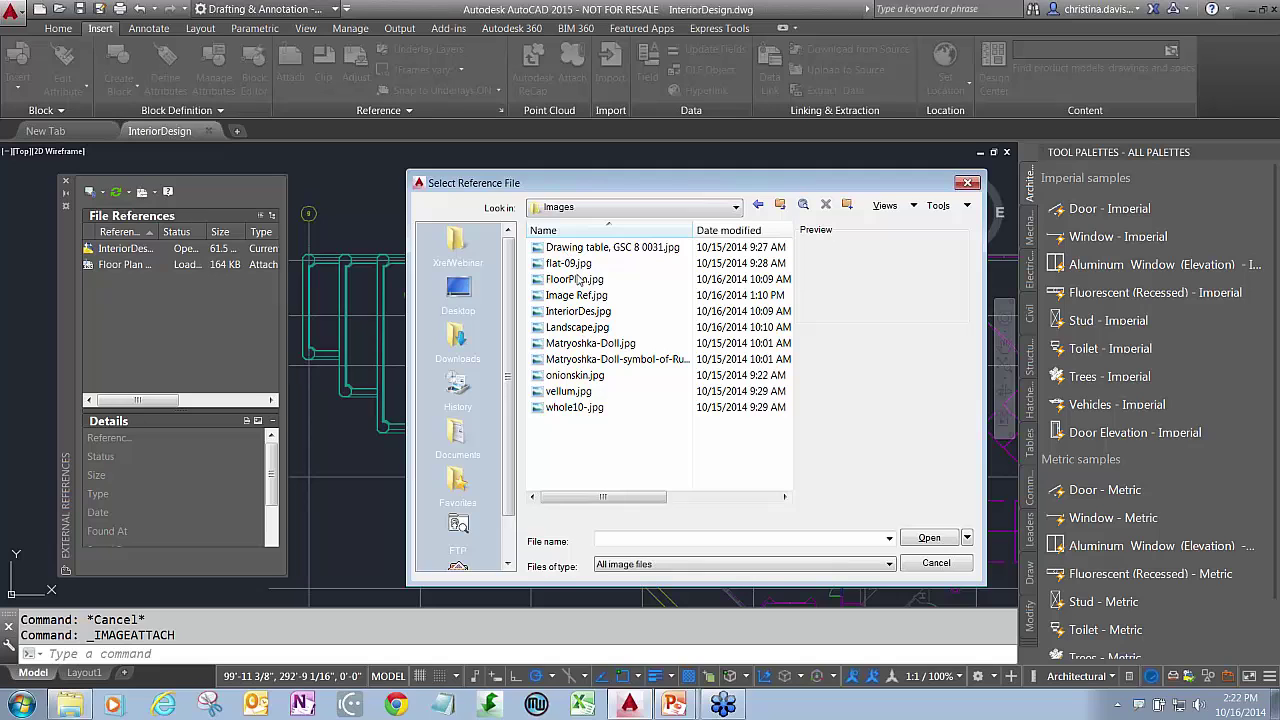
pyautogui.click(576, 280)
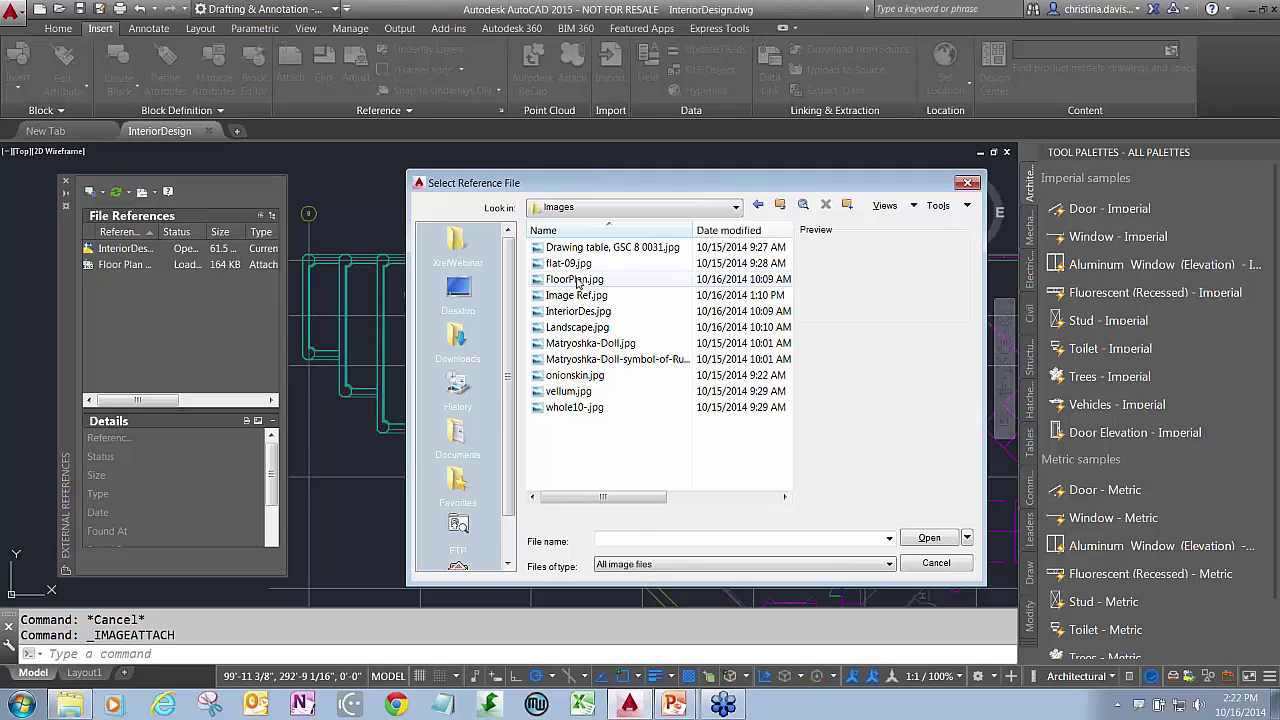
pyautogui.click(929, 538)
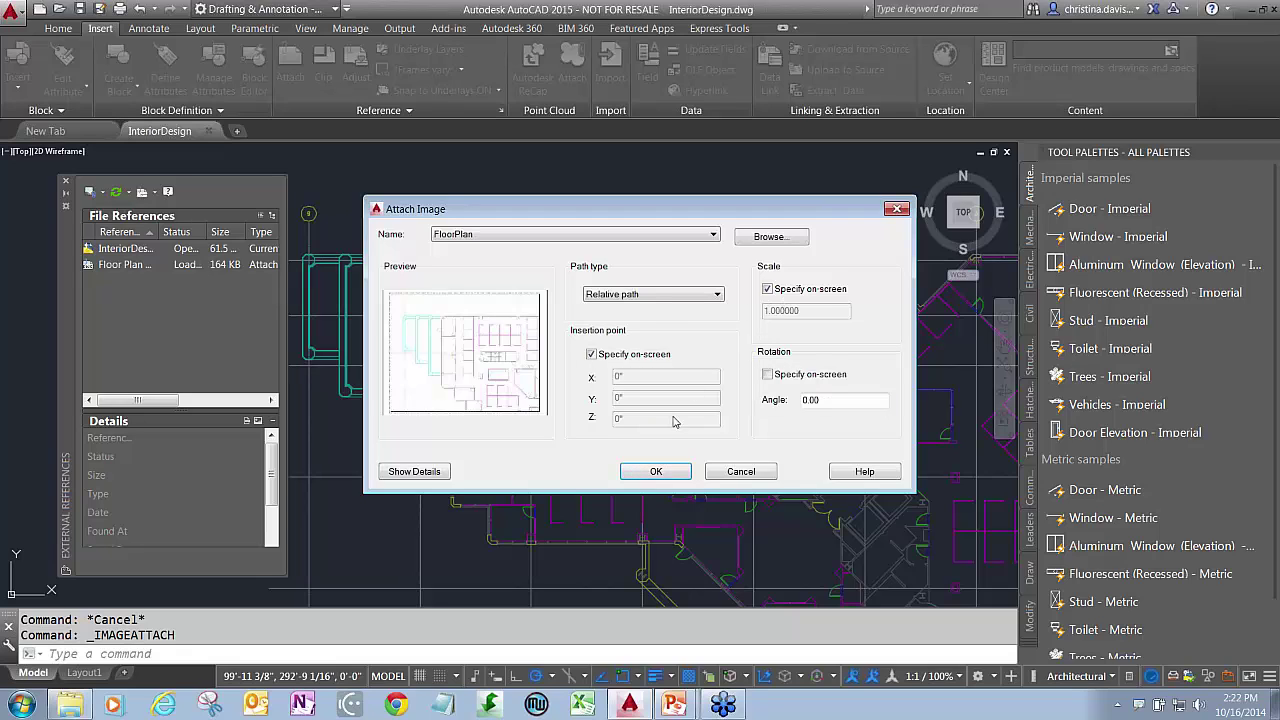
pyautogui.click(656, 471)
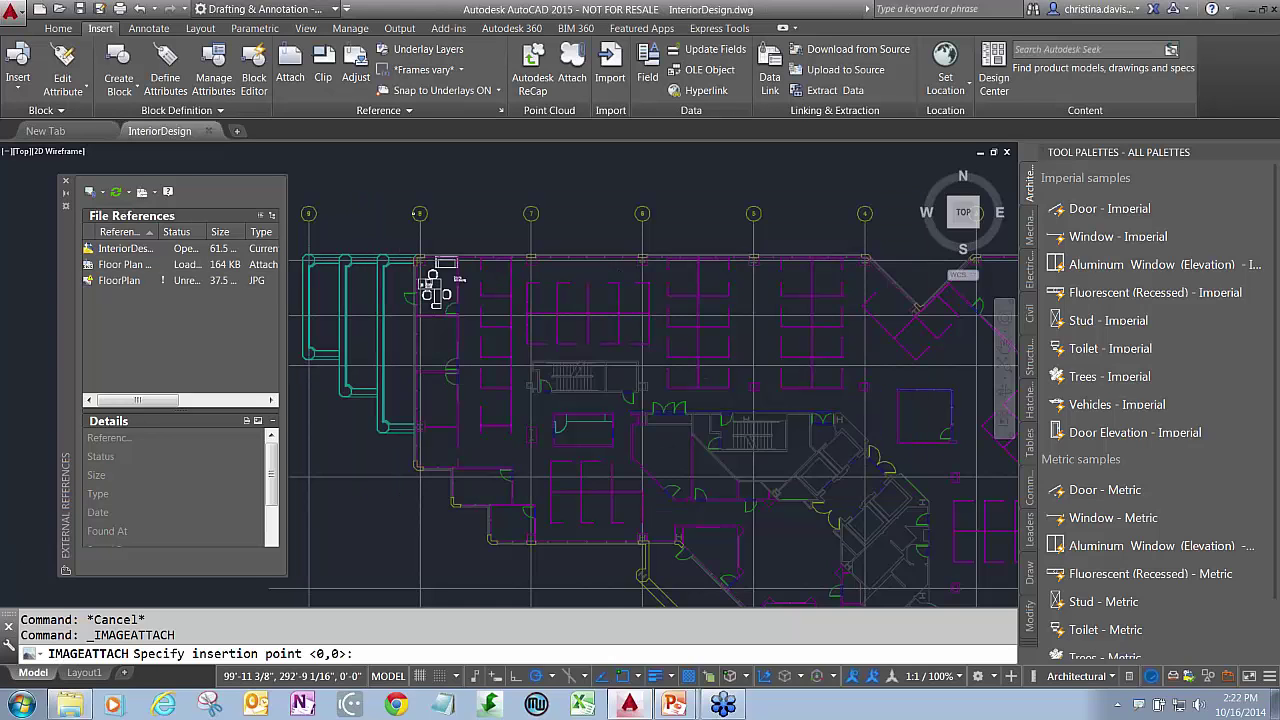
# - Place the floor plan image in the empty area east of the building's upper corner and set its scale on-screen
pyautogui.scroll(-3, 433, 285)
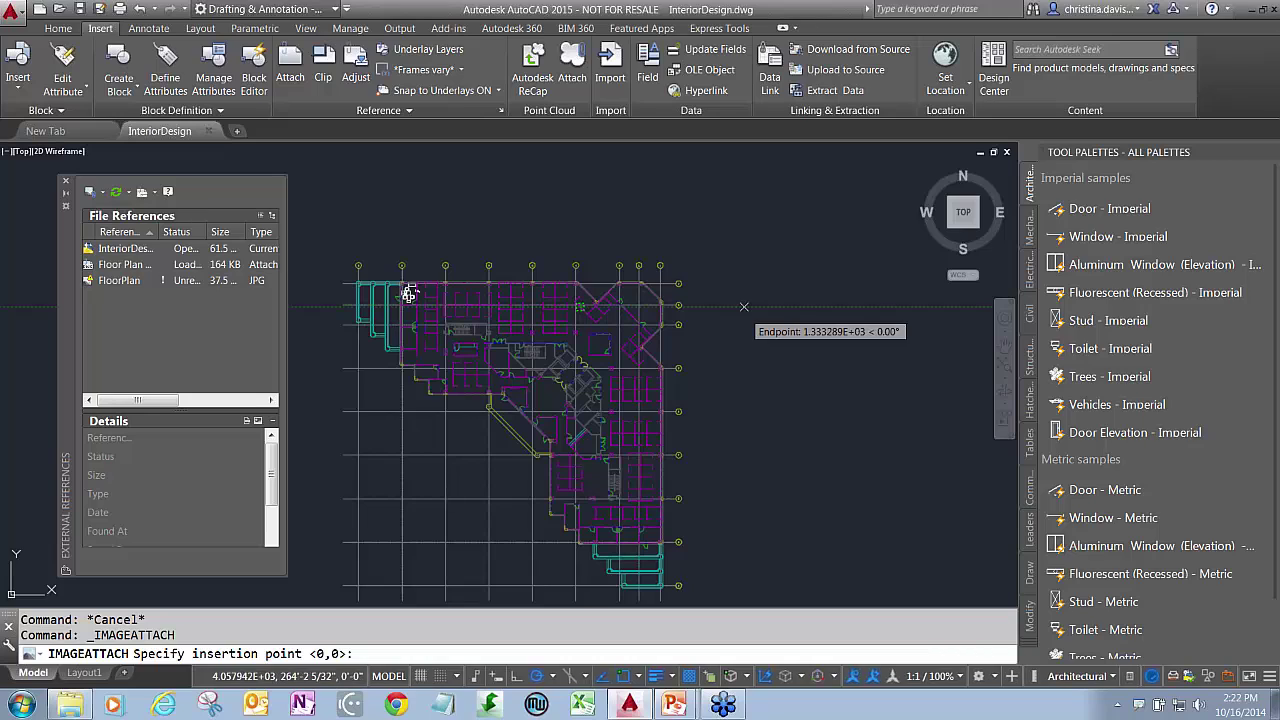
pyautogui.click(732, 305)
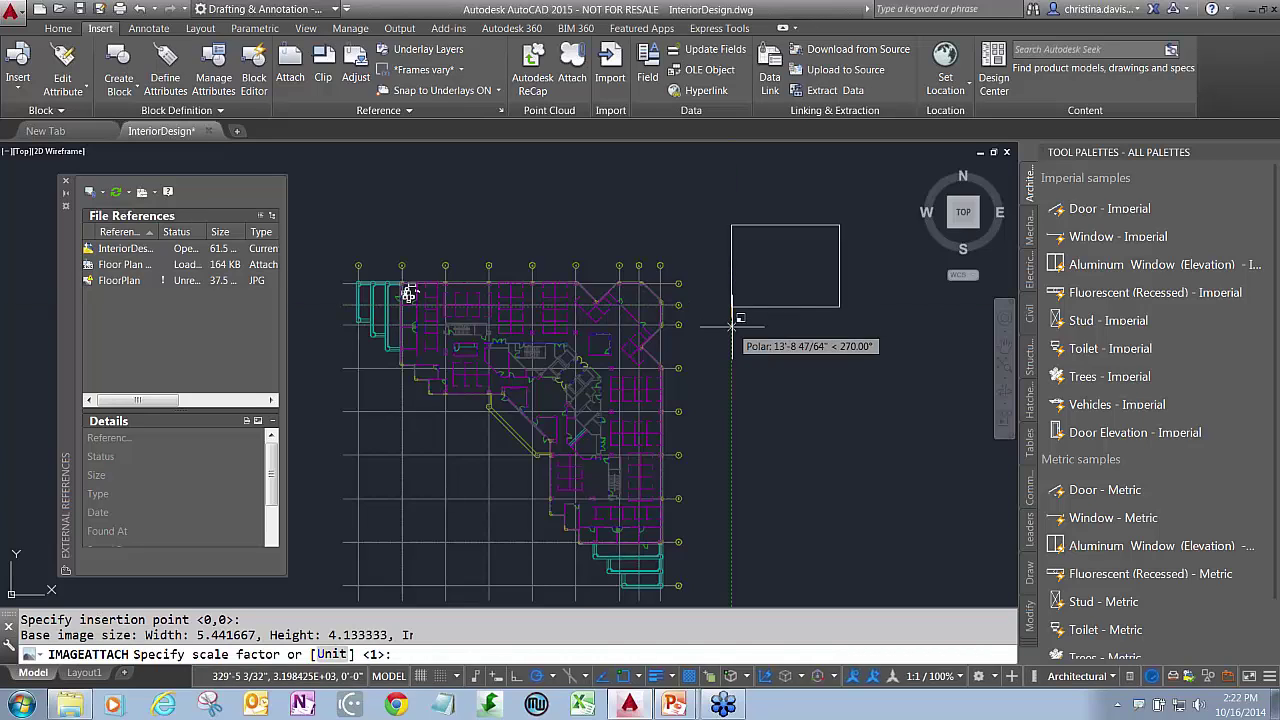
pyautogui.click(732, 324)
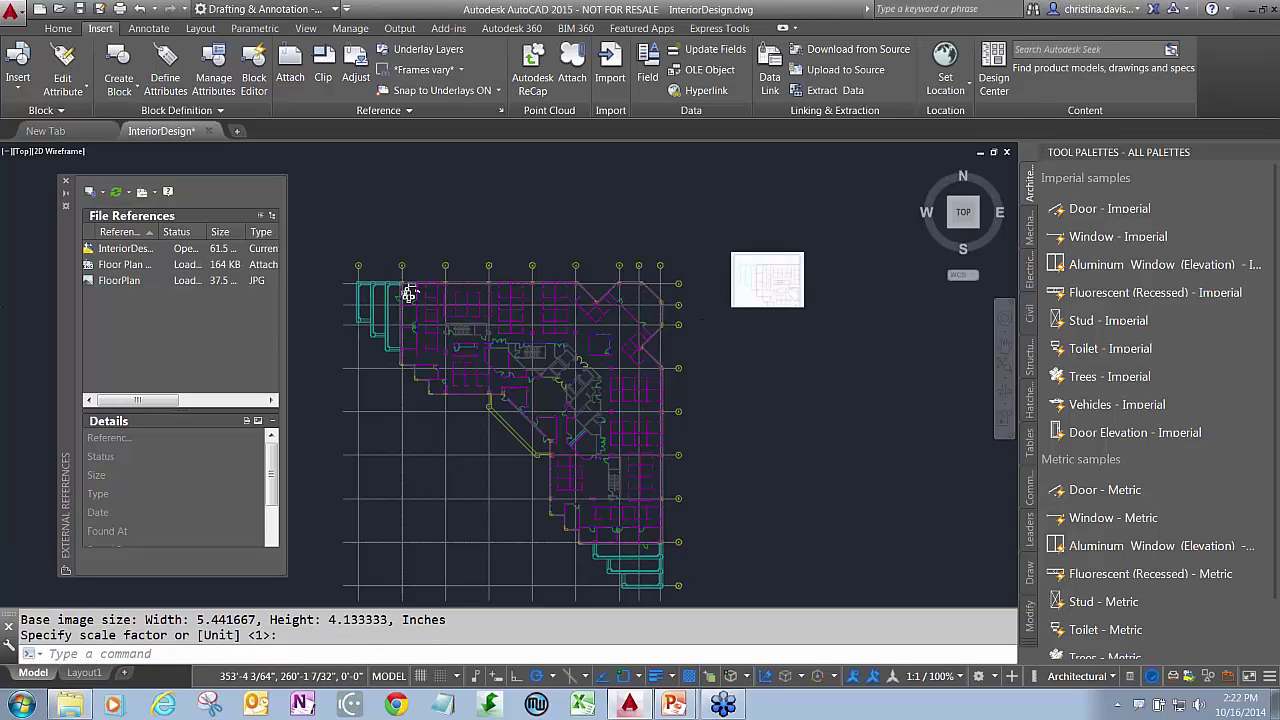
pyautogui.scroll(2, 775, 305)
pyautogui.scroll(4, 771, 308)
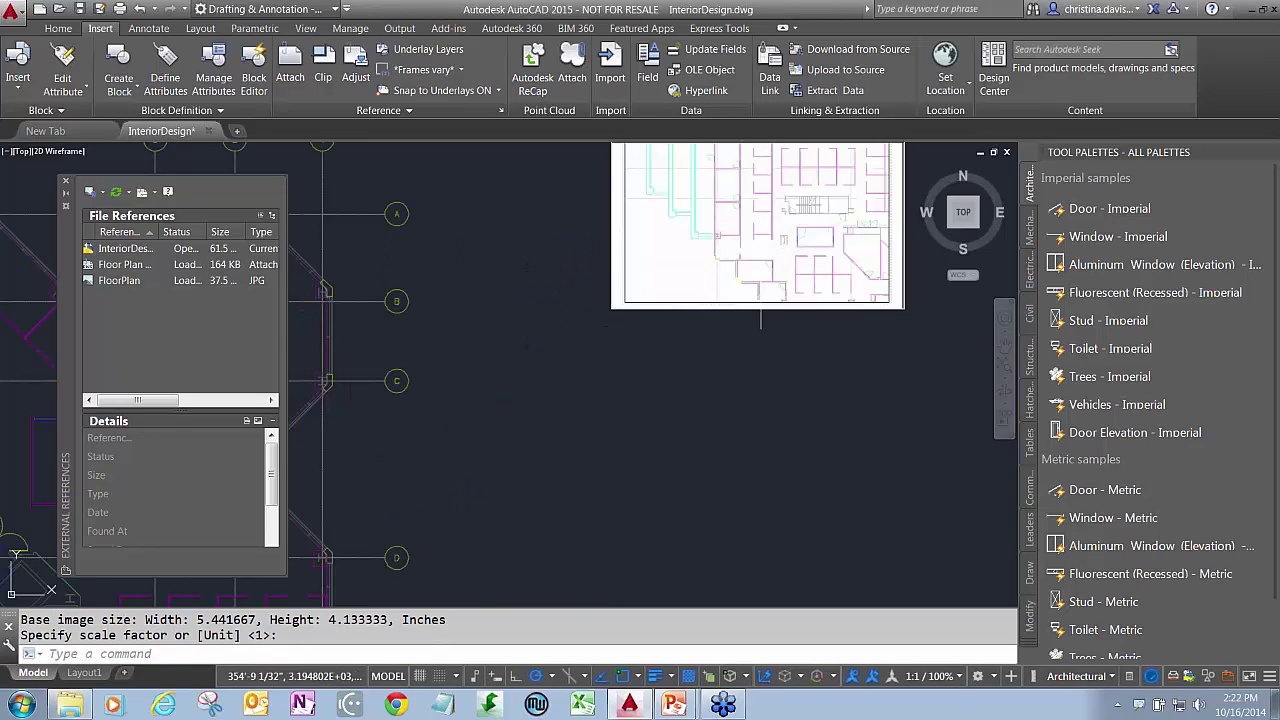
pyautogui.moveTo(760, 317); pyautogui.dragTo(727, 395, button='middle')
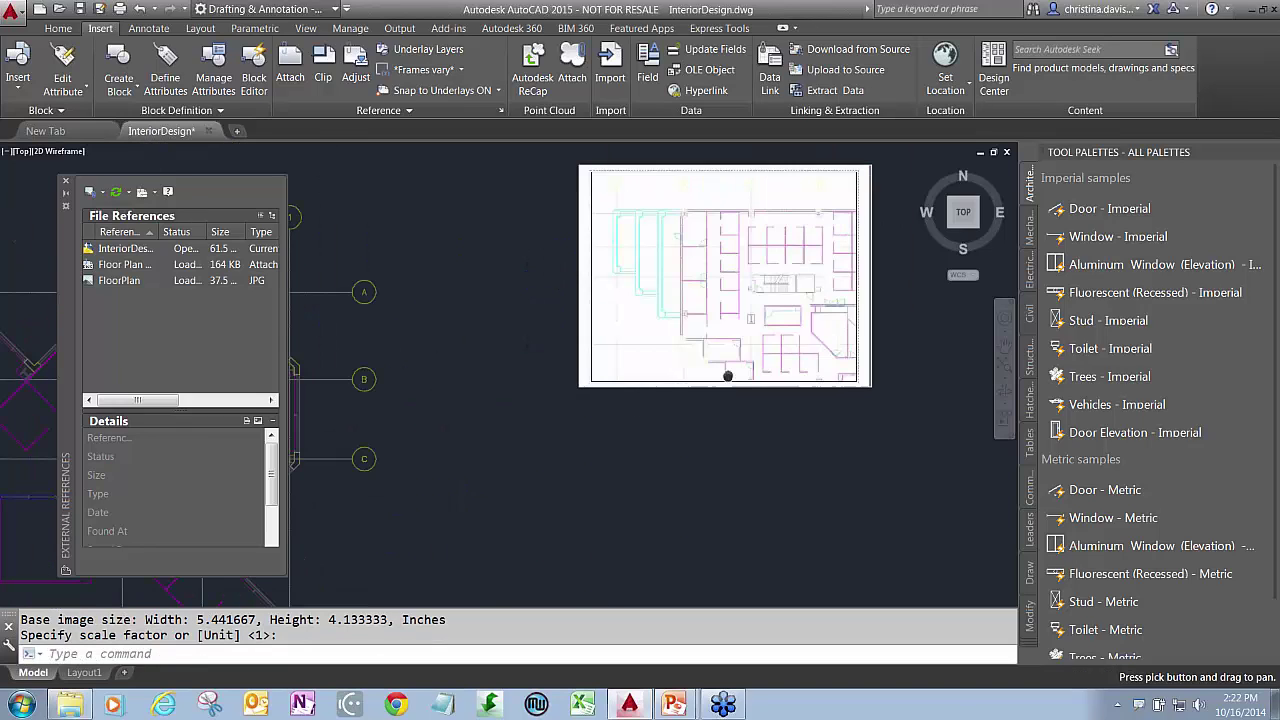
# - Draw two connected line segments, one horizontal and one vertical, over the cyan walls of the attached image
pyautogui.click(118, 287)
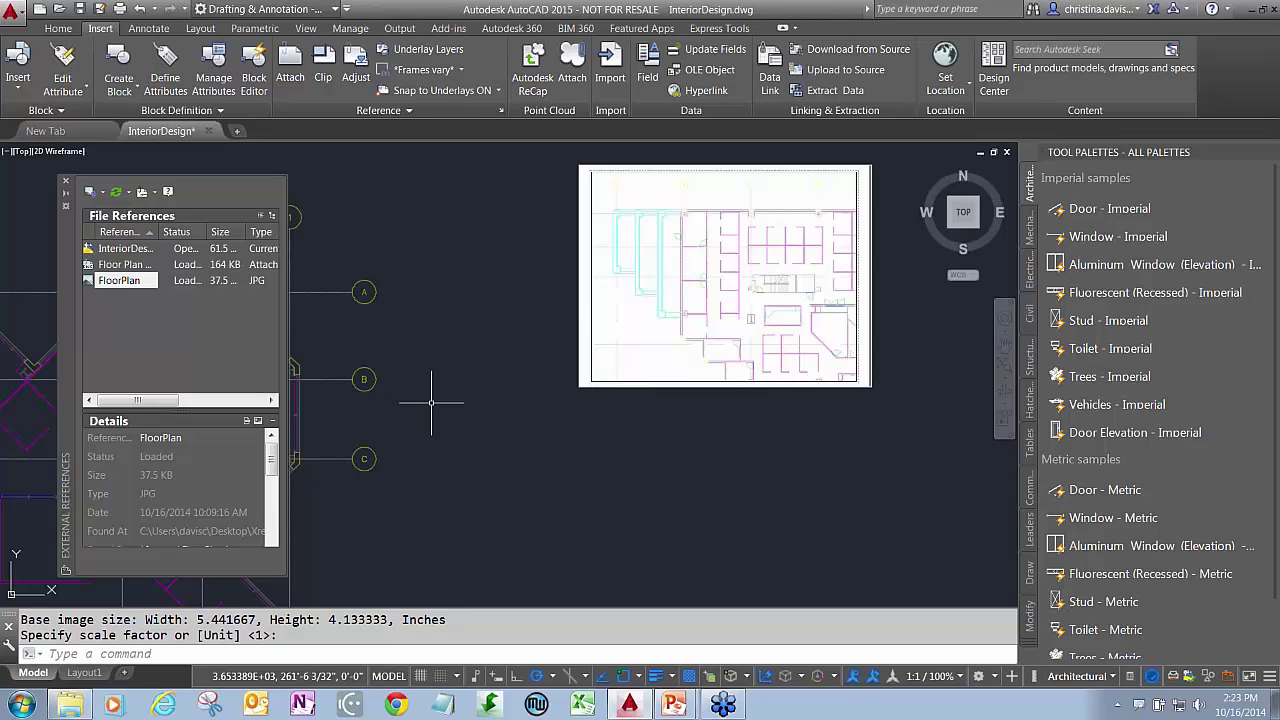
pyautogui.moveTo(598, 477)
pyautogui.mouseDown(button='middle')
pyautogui.moveTo(527, 508)
pyautogui.moveTo(255, 150)
pyautogui.mouseUp(button='middle')
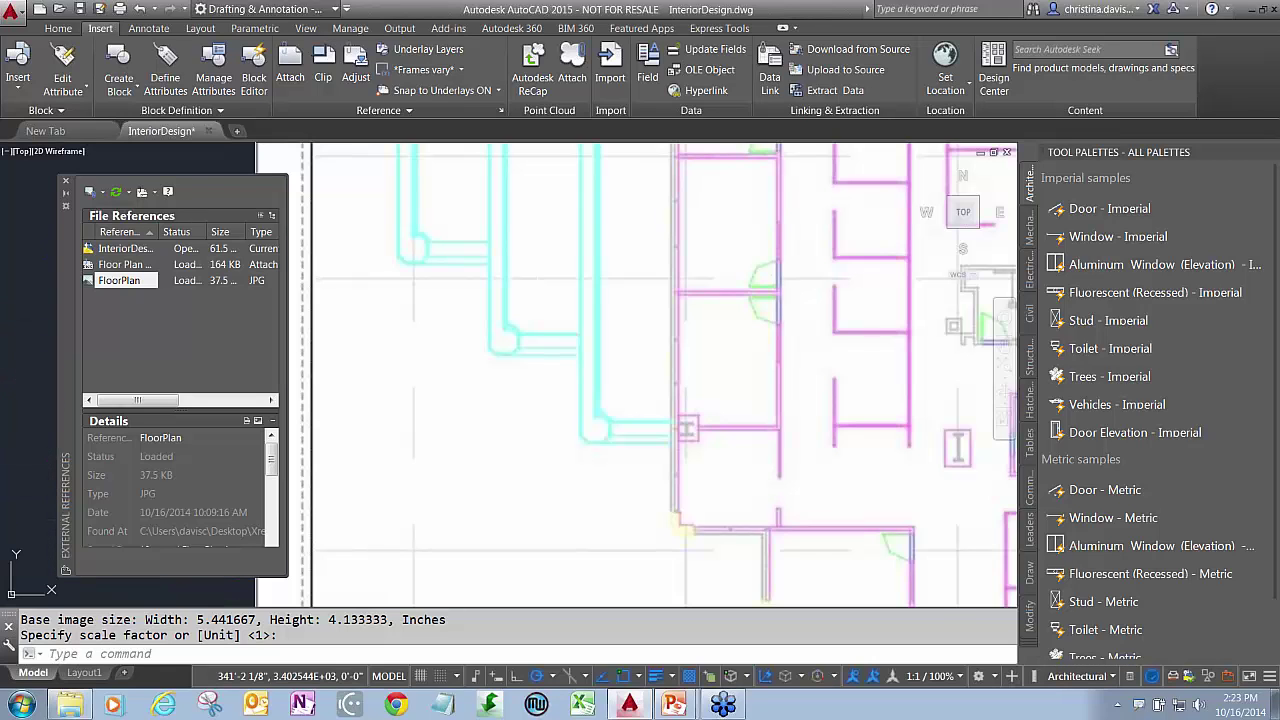
pyautogui.click(55, 28)
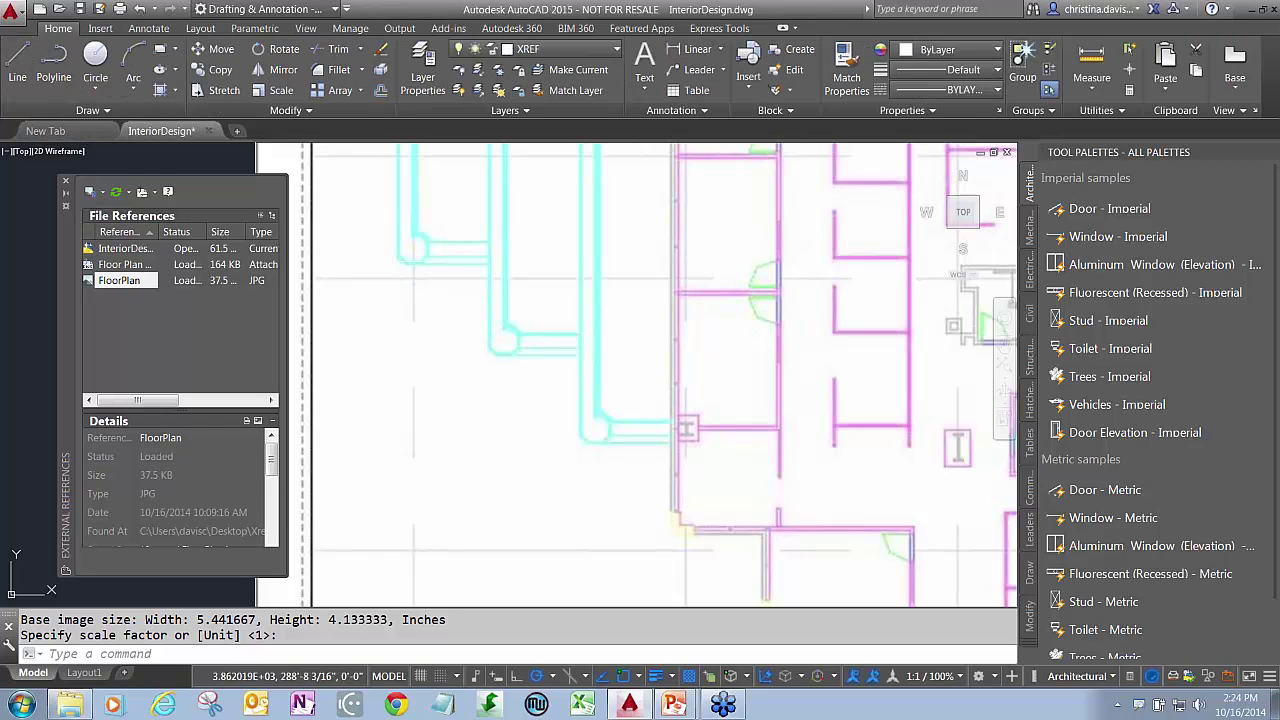
pyautogui.click(17, 65)
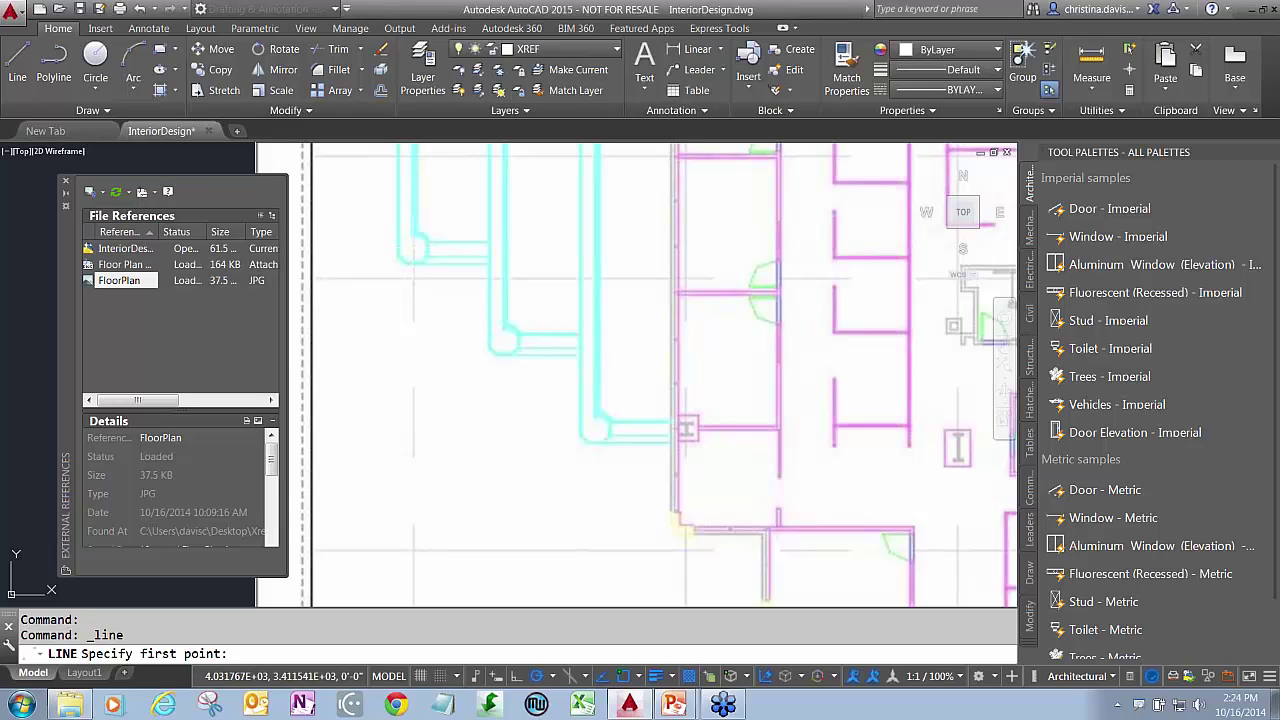
pyautogui.click(521, 322)
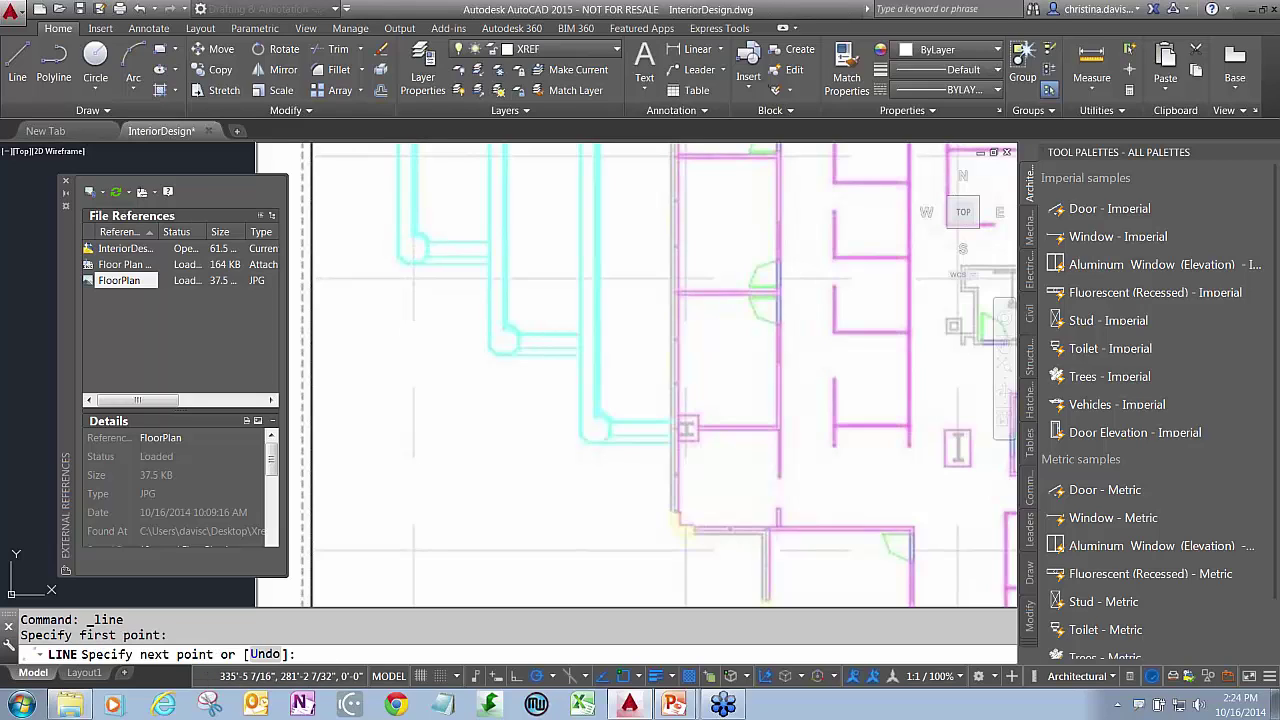
pyautogui.click(583, 321)
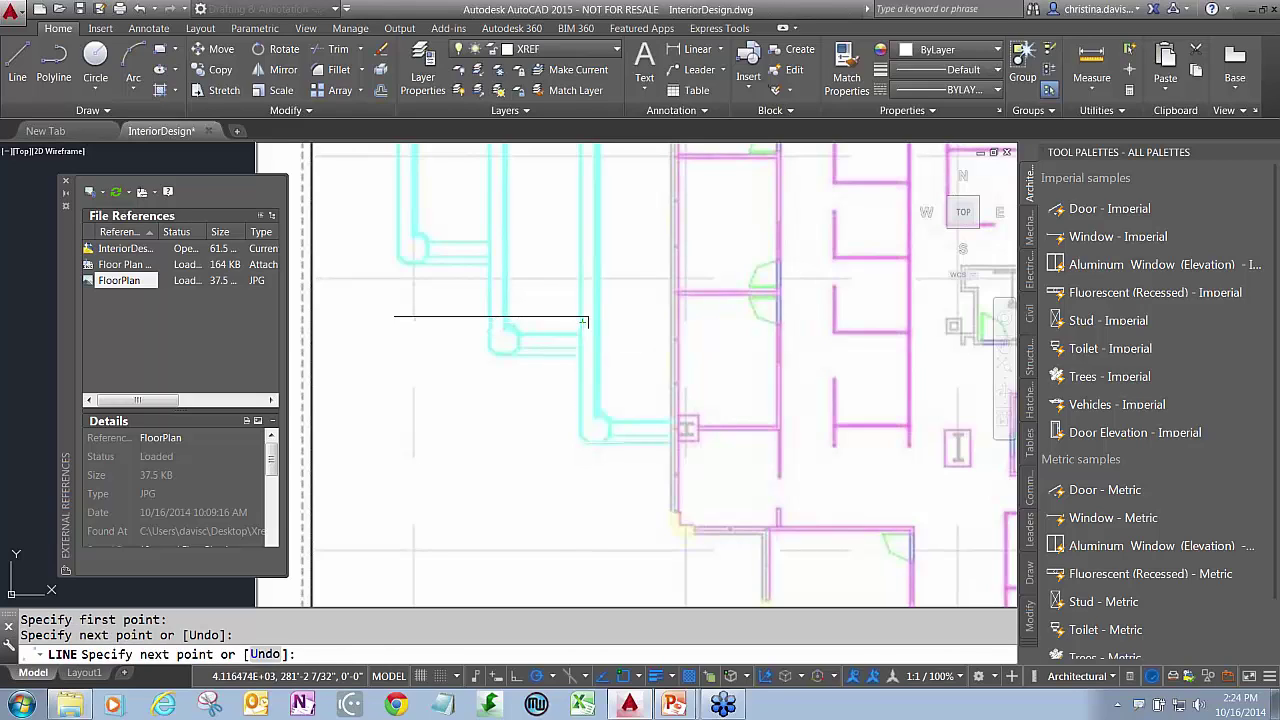
pyautogui.click(600, 440)
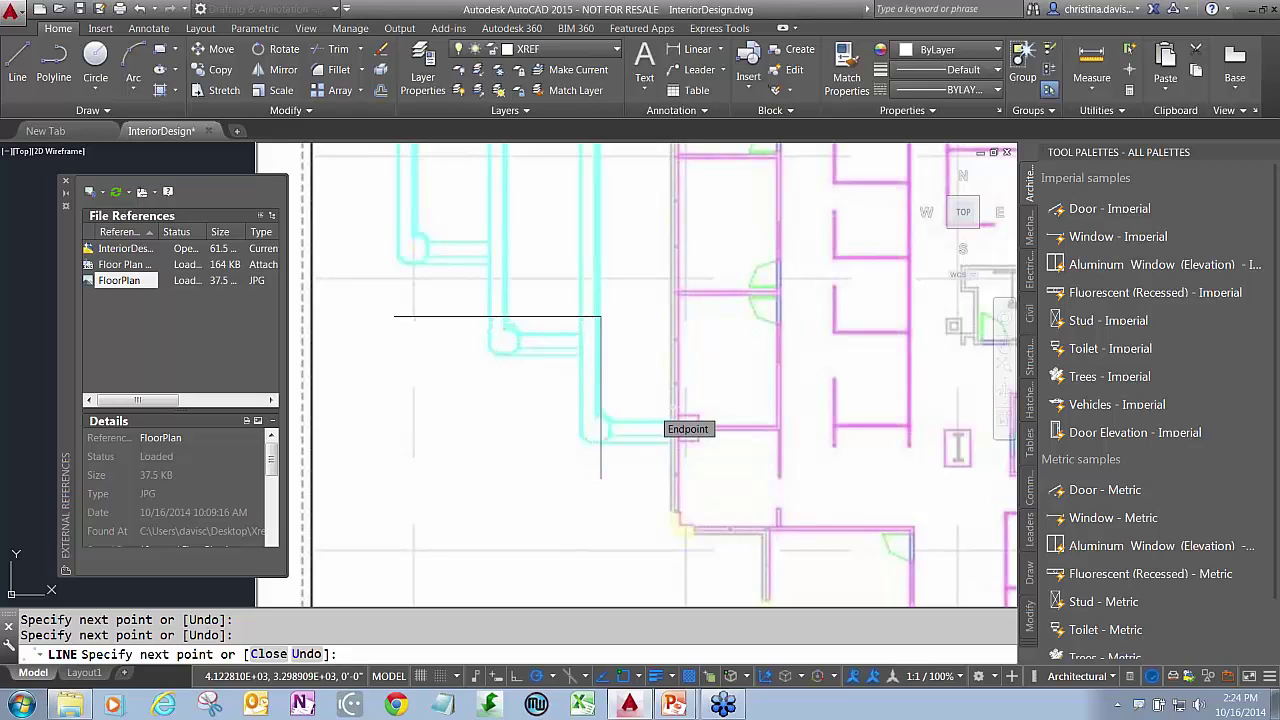
pyautogui.press('Return')
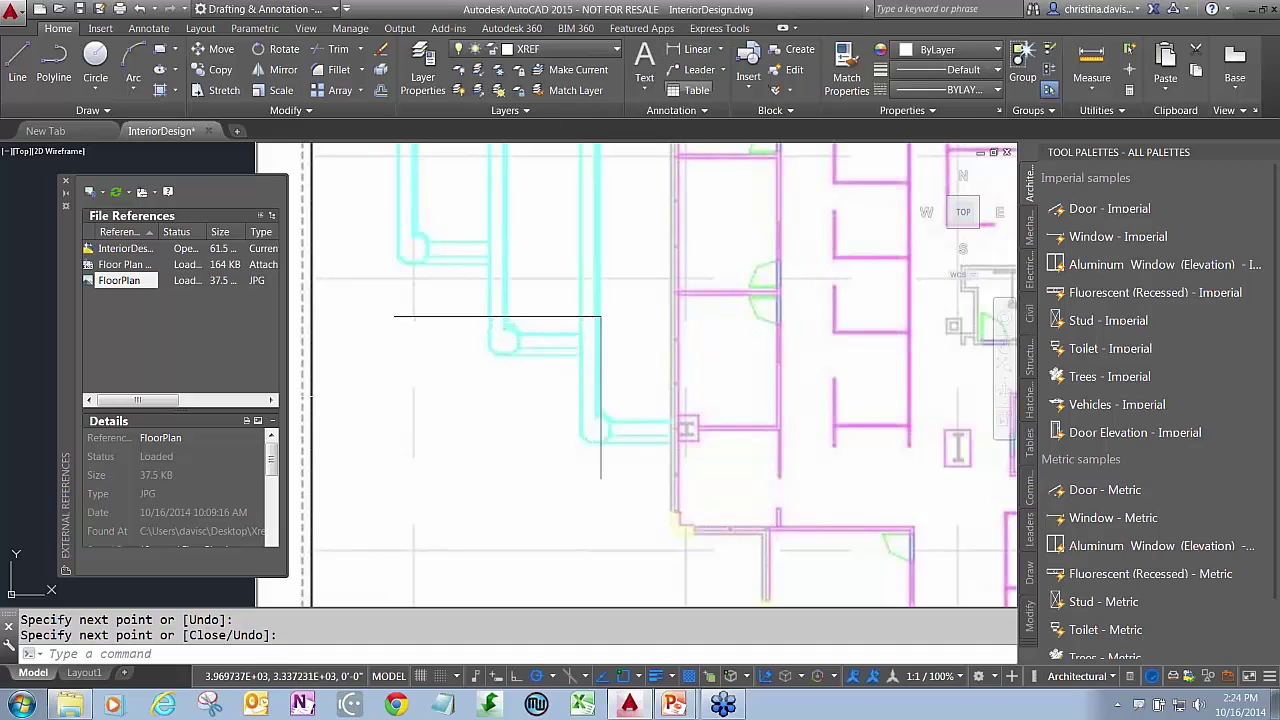
# - Select the attached image to view its adjustment and clipping options, and clear the selection
pyautogui.click(490, 160)
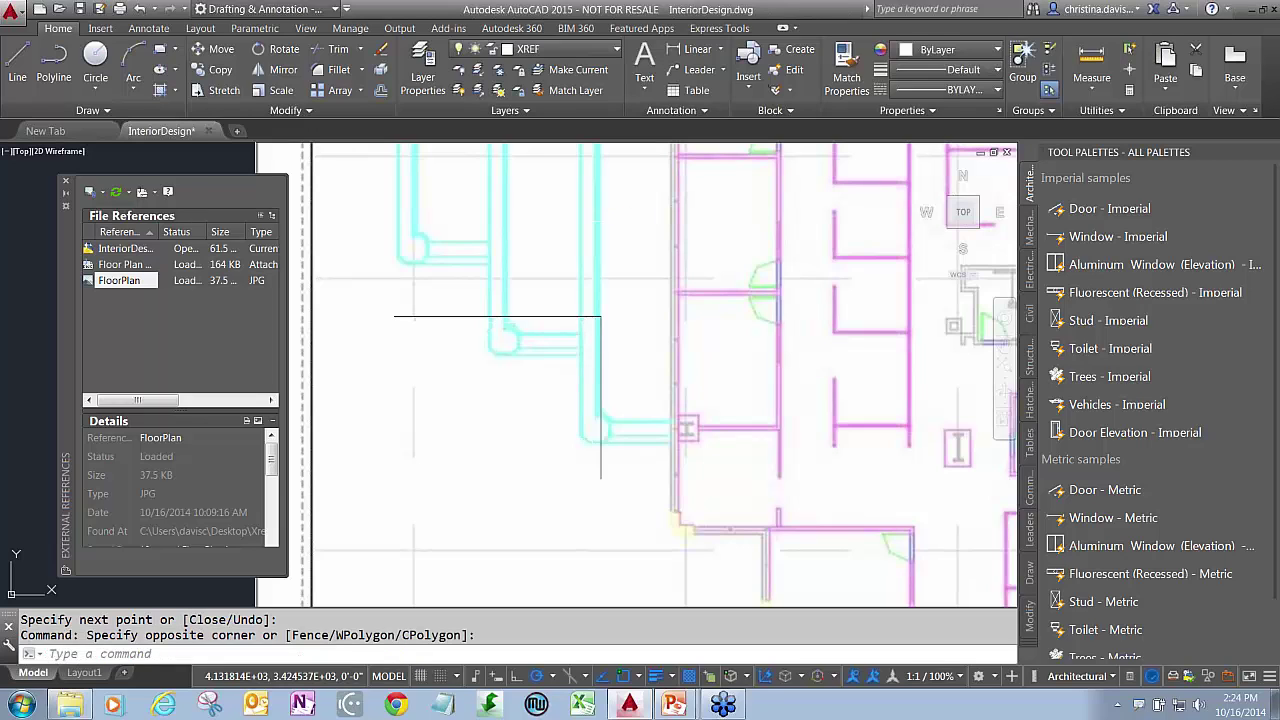
pyautogui.scroll(-4, 601, 317)
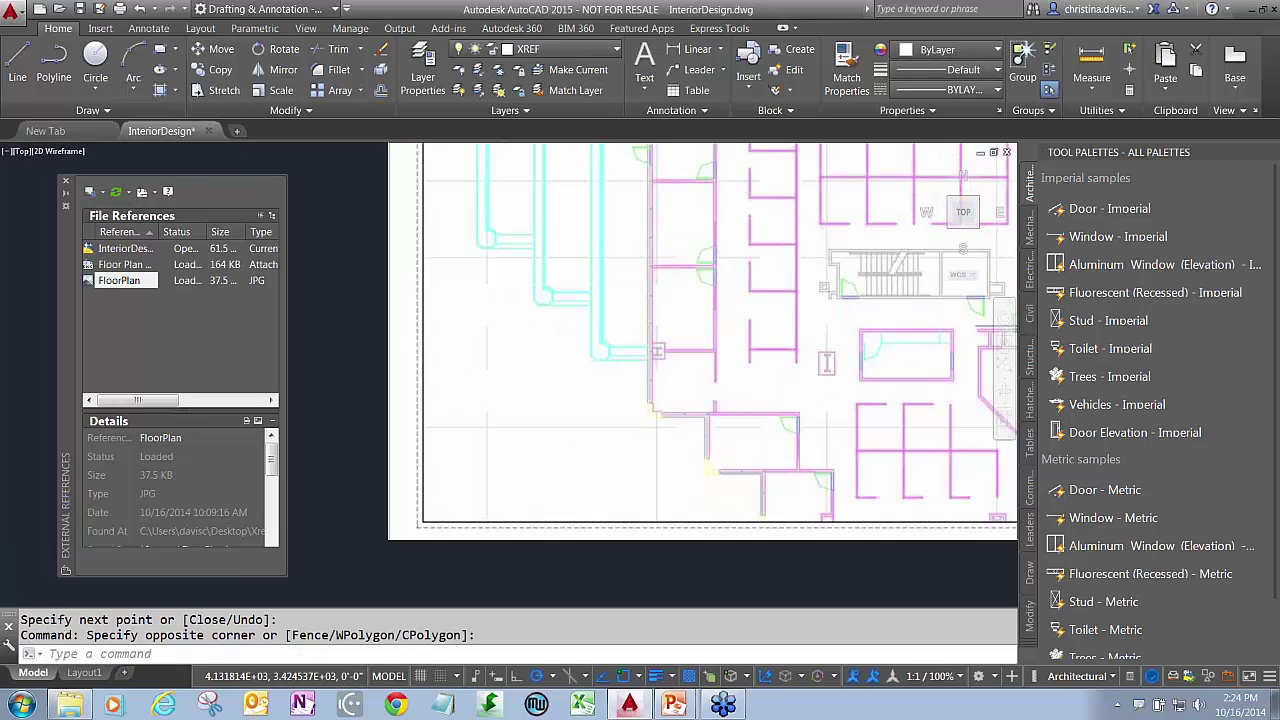
pyautogui.click(520, 421)
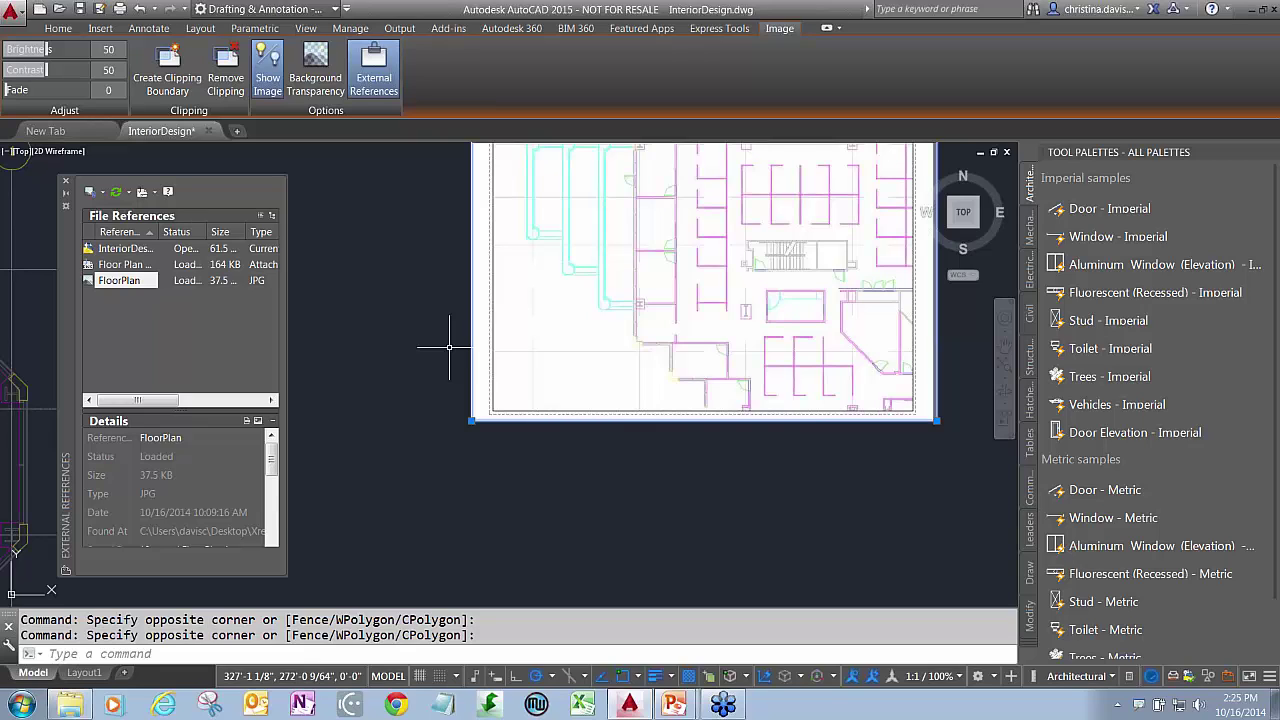
pyautogui.press('Escape')
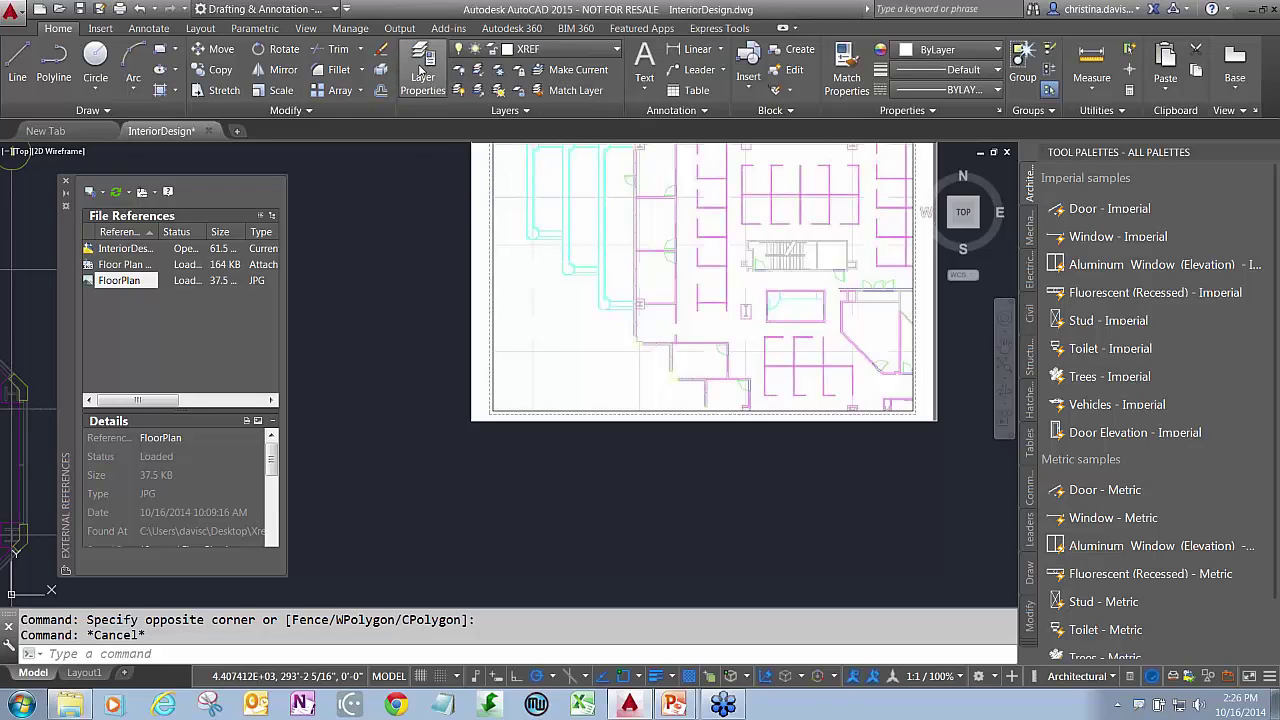
# - Review the layers of the Floor Plan Sample xref using its layer filter, compare them with the full layer list, and close the layer manager
pyautogui.click(421, 68)
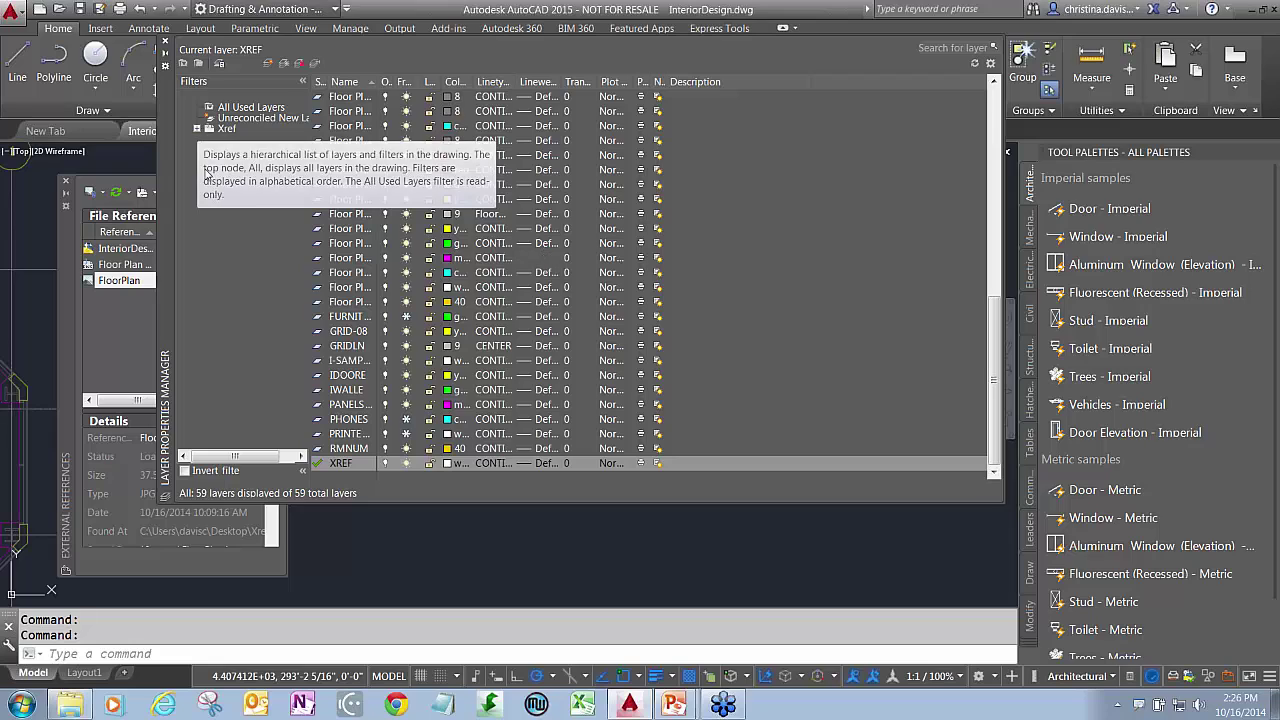
pyautogui.click(197, 130)
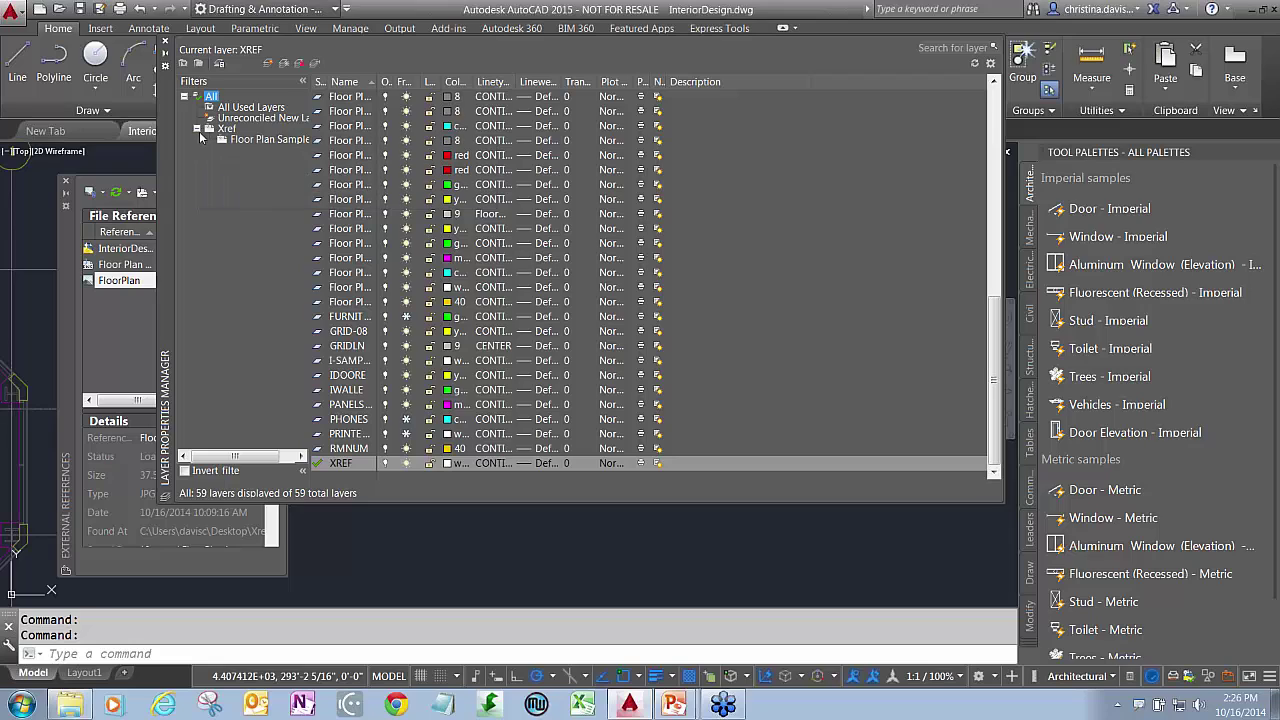
pyautogui.click(258, 143)
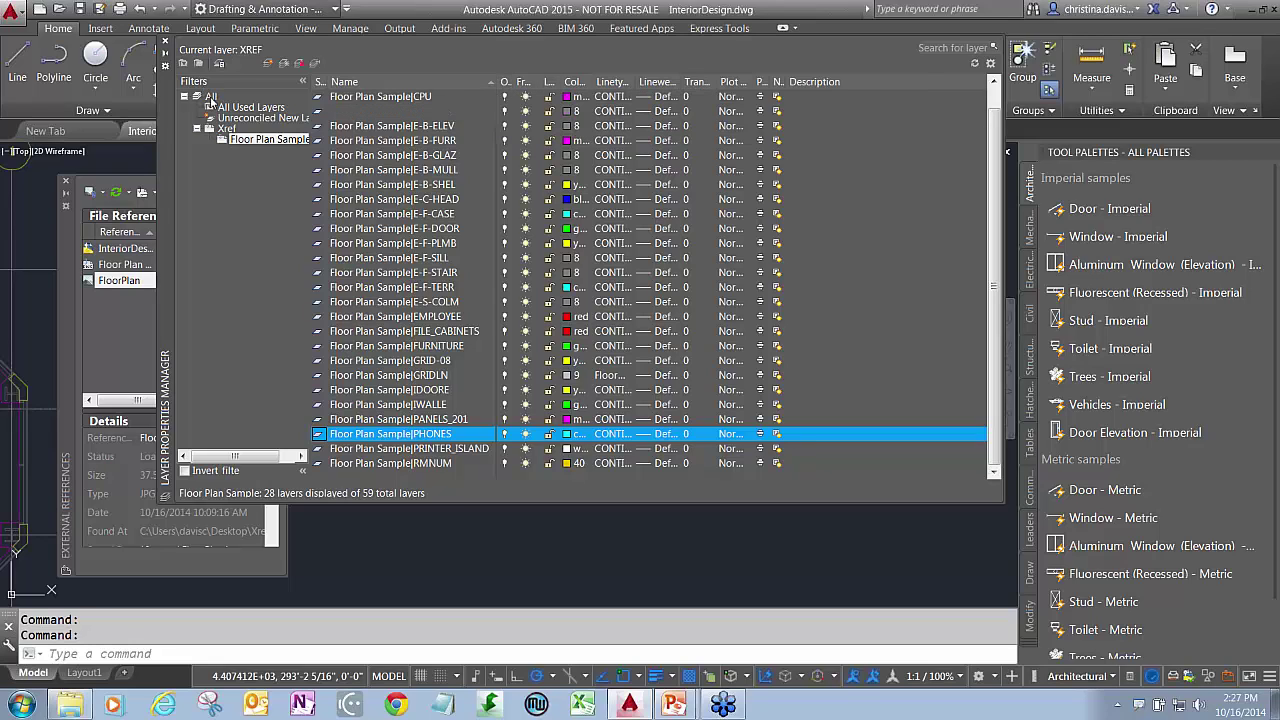
pyautogui.hotkey('shift', 'Tab')
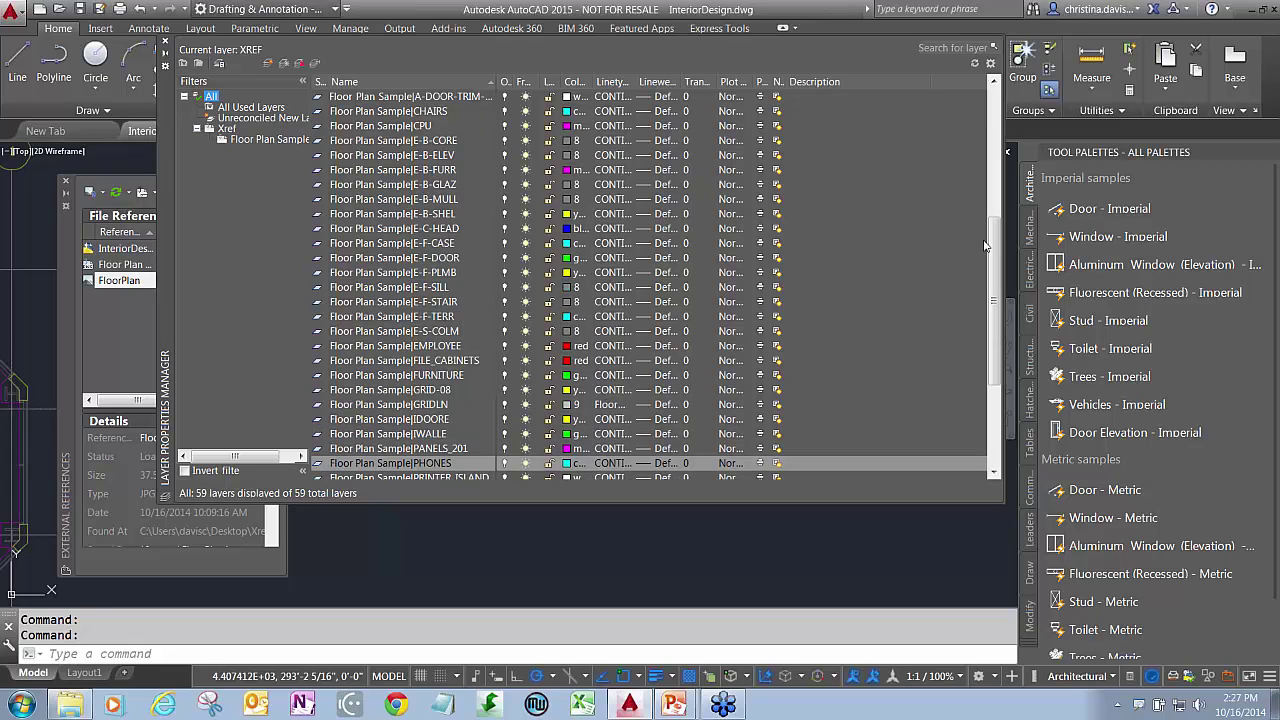
pyautogui.moveTo(995, 240); pyautogui.dragTo(993, 100)
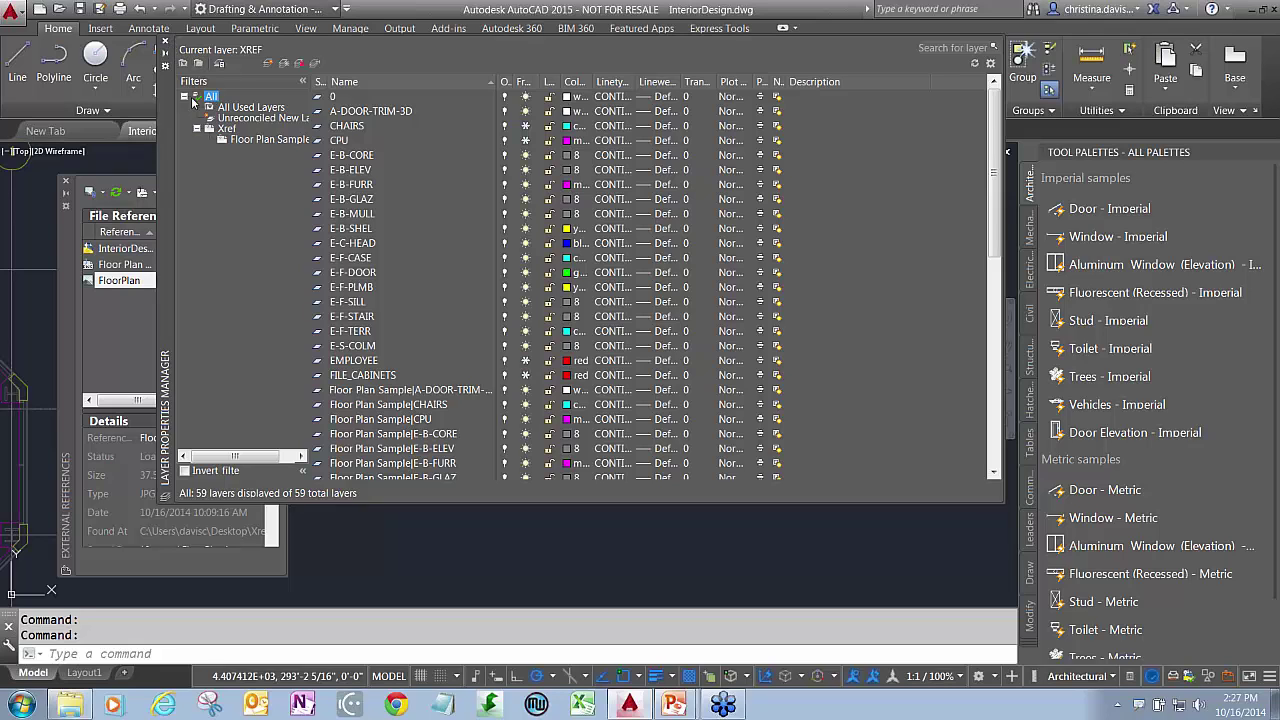
pyautogui.click(166, 44)
# - Select the attached Floor Plan Sample reference in the drawing to view its editing and clipping options, and clear the selection
pyautogui.scroll(-5, 570, 368)
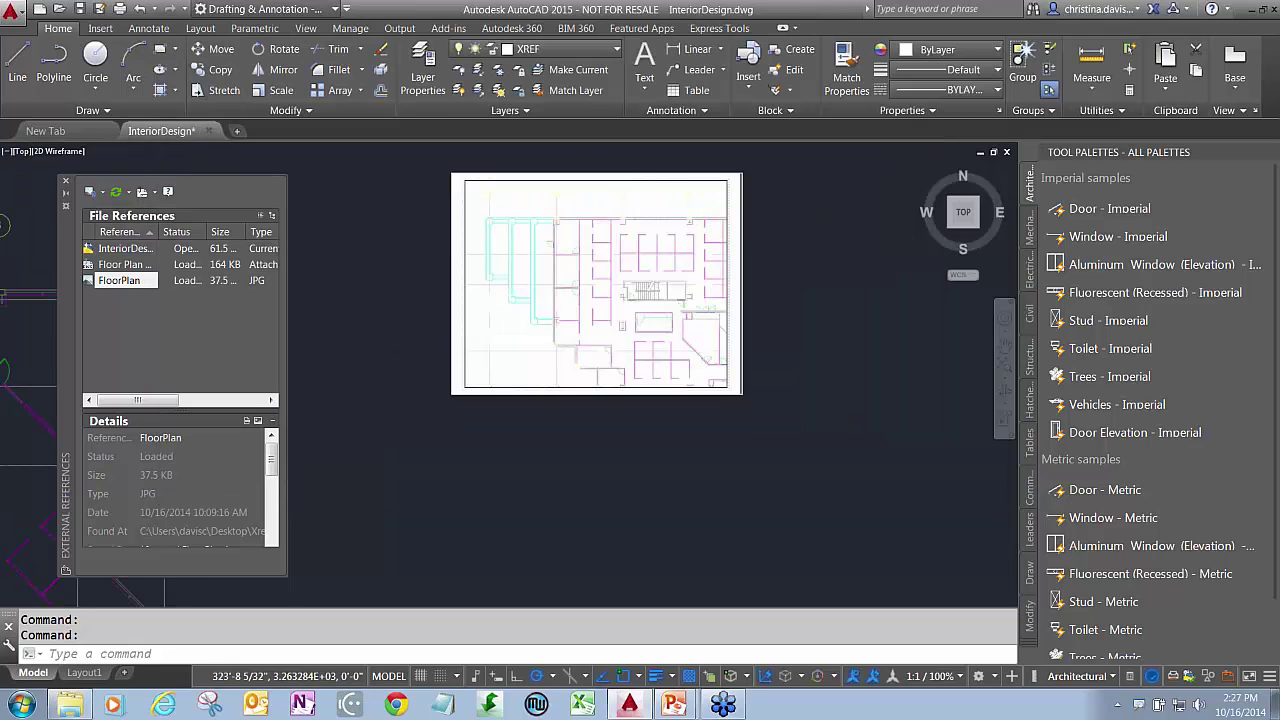
pyautogui.moveTo(570, 368); pyautogui.dragTo(858, 346, button='middle')
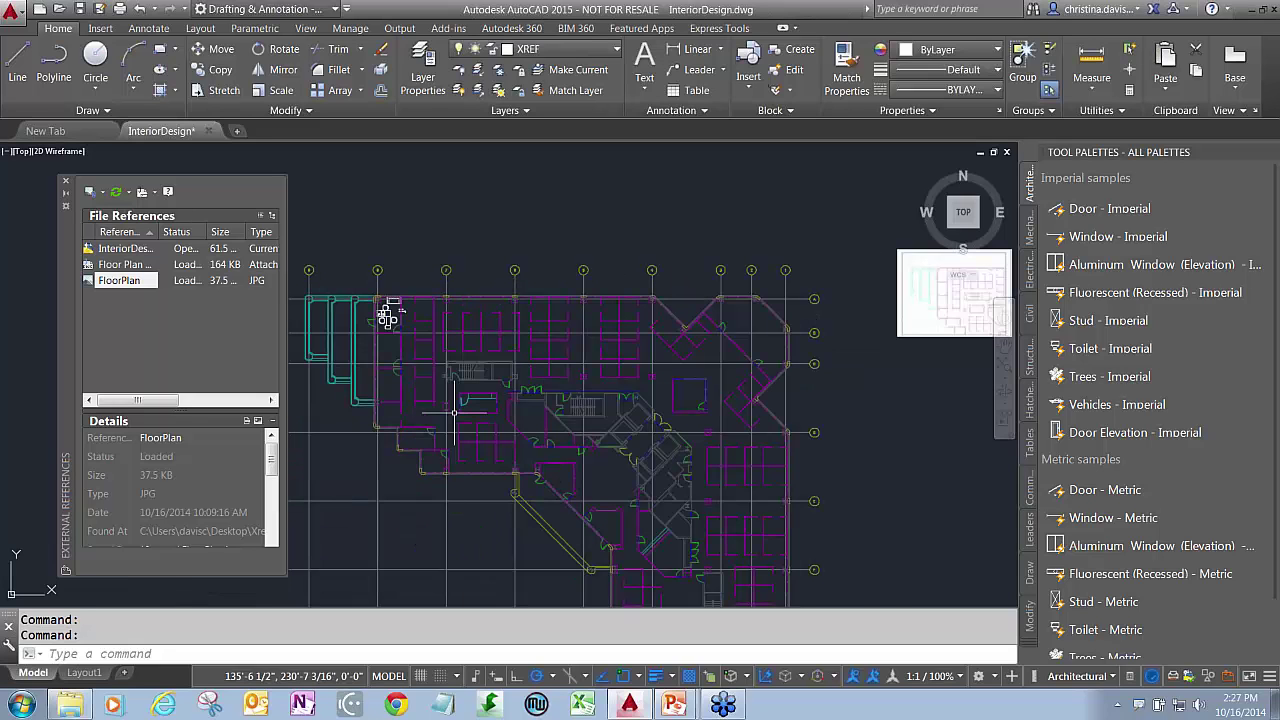
pyautogui.scroll(2, 454, 411)
pyautogui.click(470, 360)
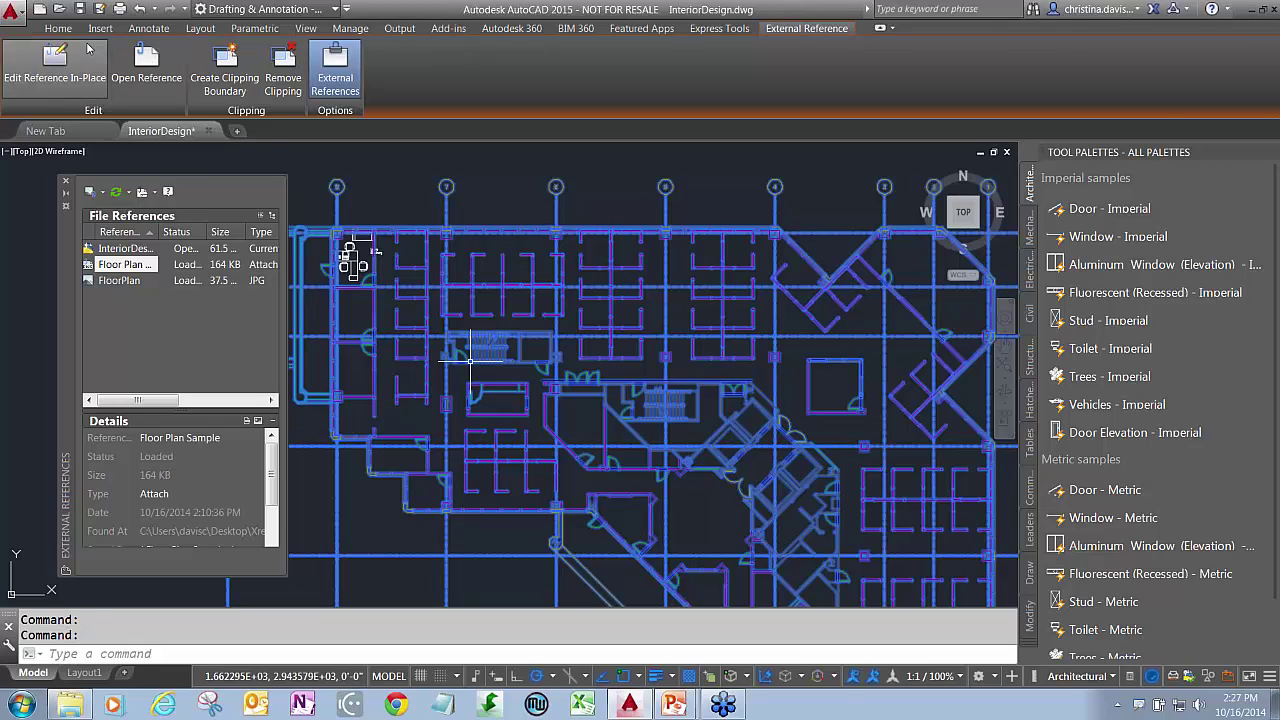
pyautogui.press('Escape')
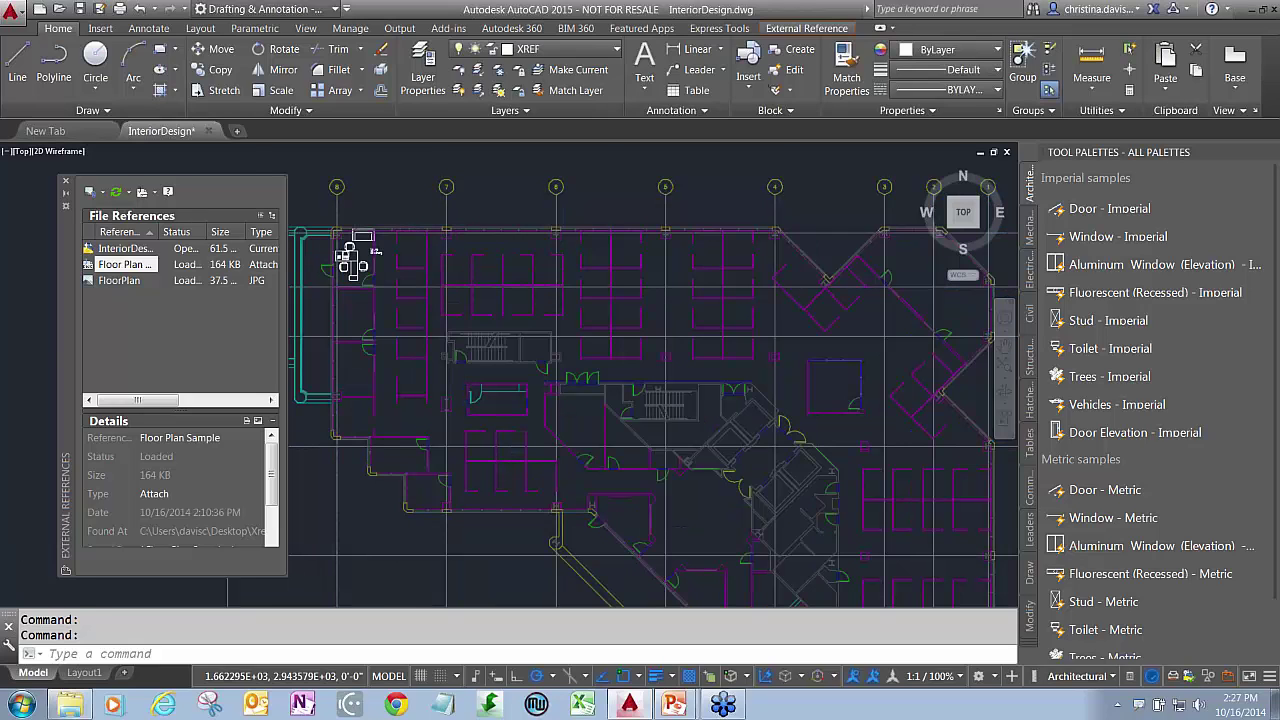
pyautogui.press('Escape')
# - Run XLIST on a magenta panel line inside the floor plan reference to list the nested object's properties
pyautogui.scroll(2, 478, 312)
pyautogui.scroll(3, 476, 288)
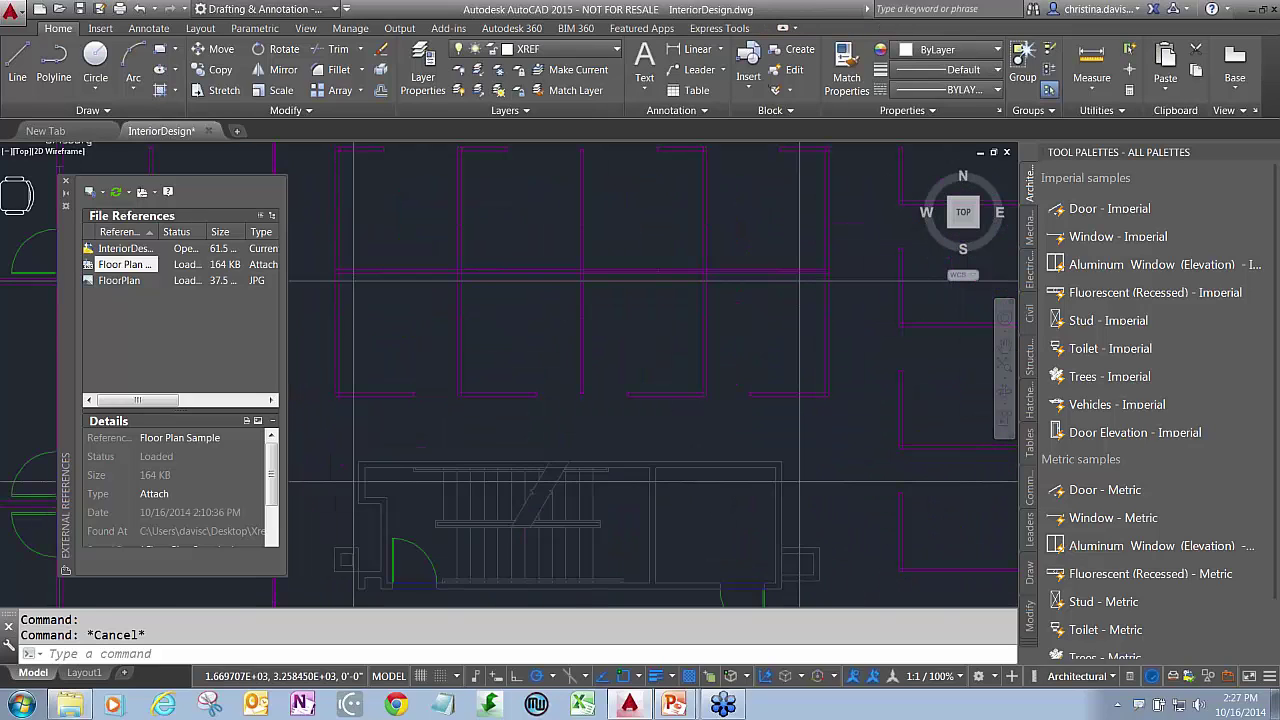
pyautogui.scroll(2, 460, 190)
pyautogui.write('xlist')
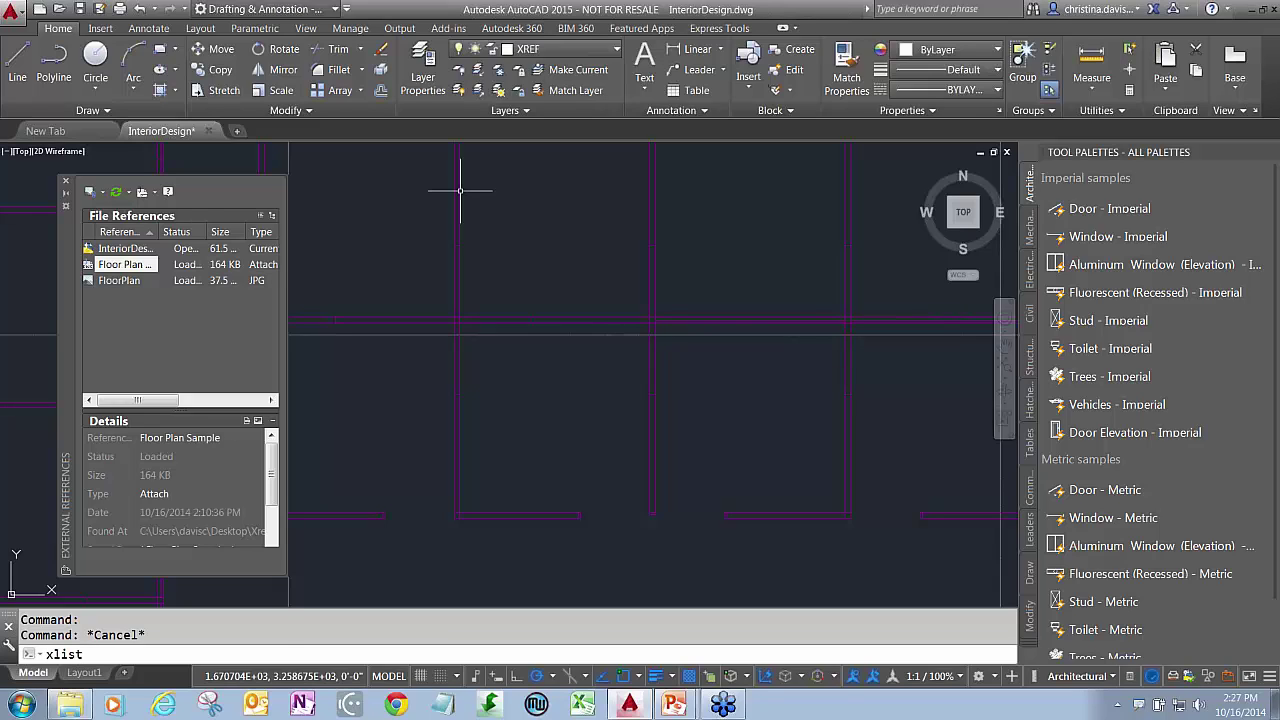
pyautogui.press('Return')
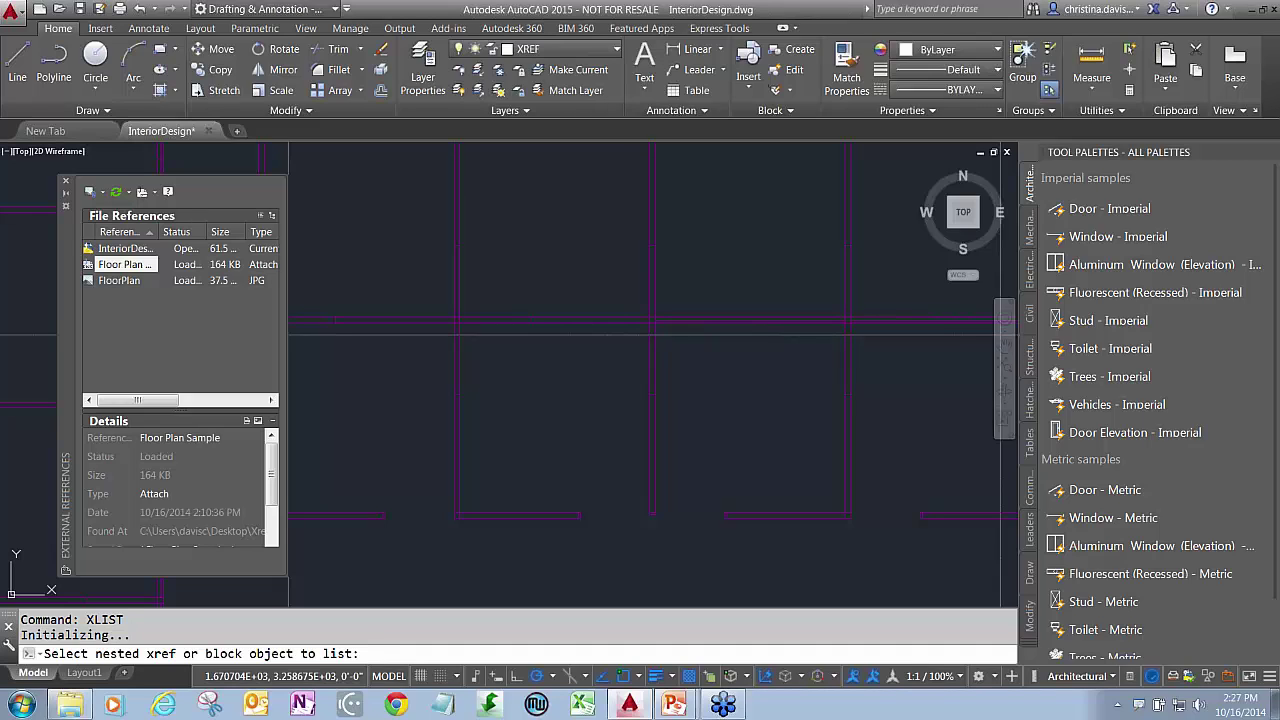
pyautogui.click(461, 197)
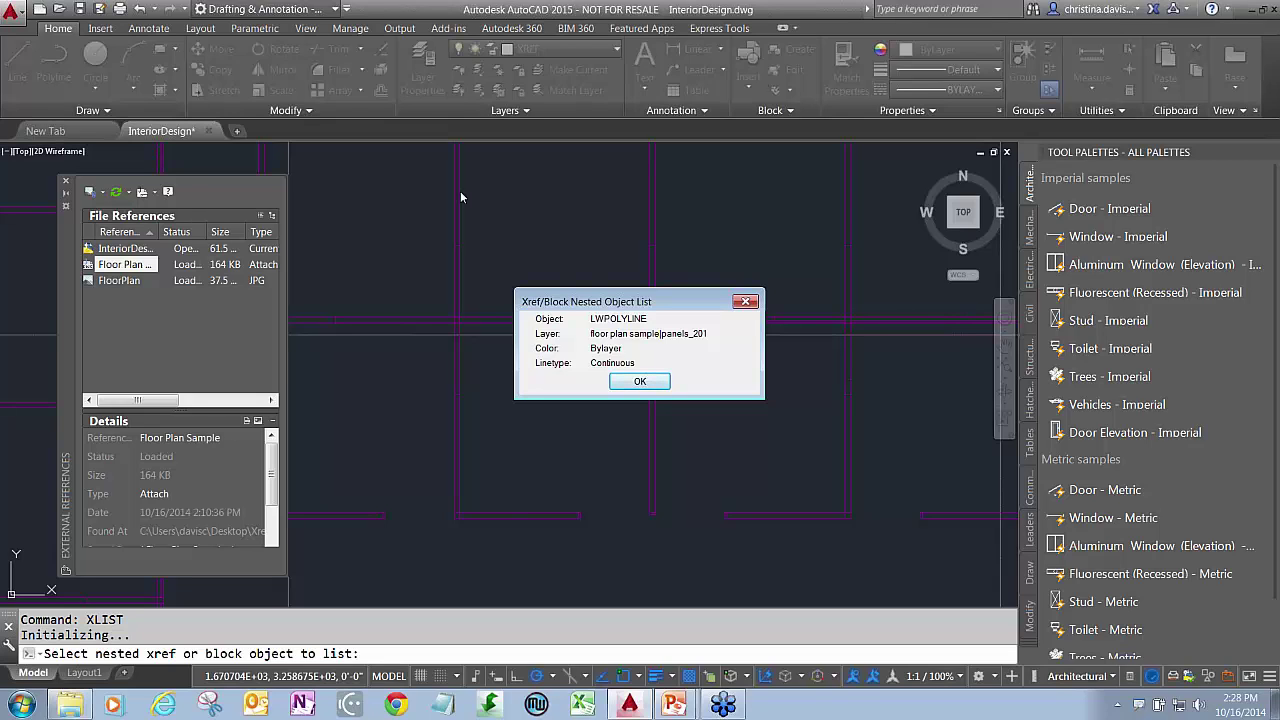
# - Close the nested object listing, and compare the referenced floor plan with xref fading turned off and back on
pyautogui.press('Return')
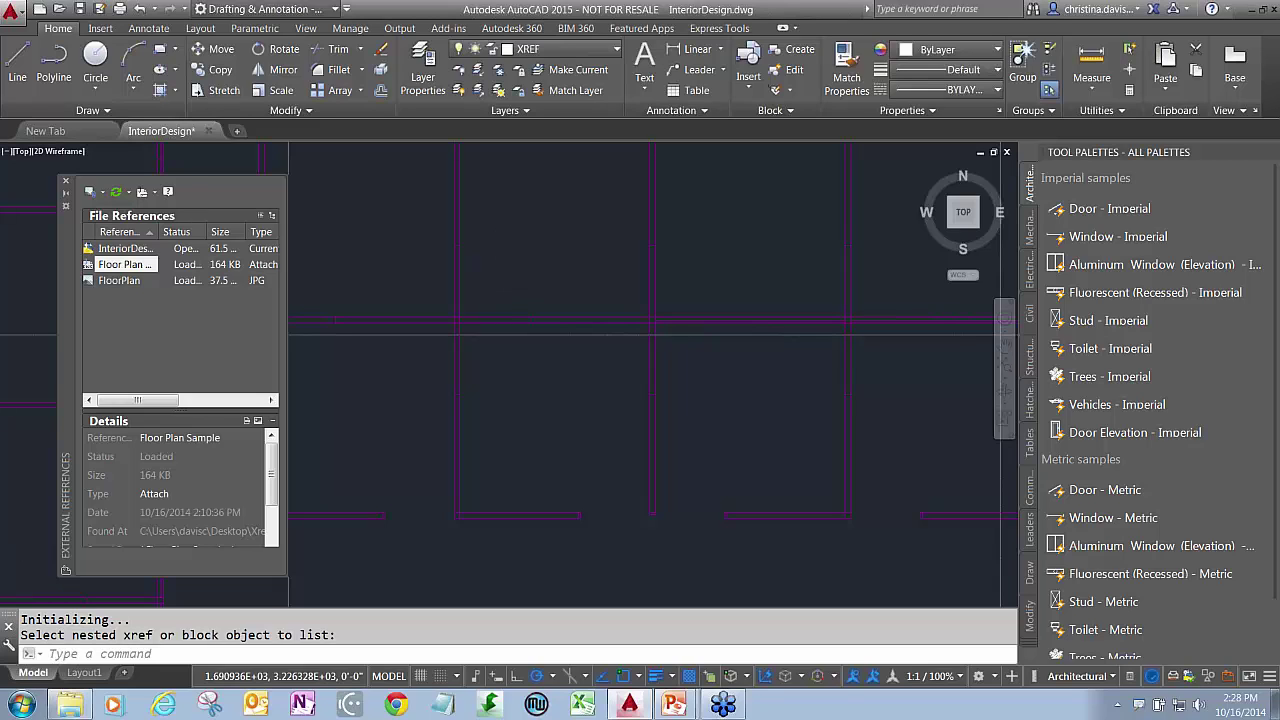
pyautogui.scroll(-3, 505, 256)
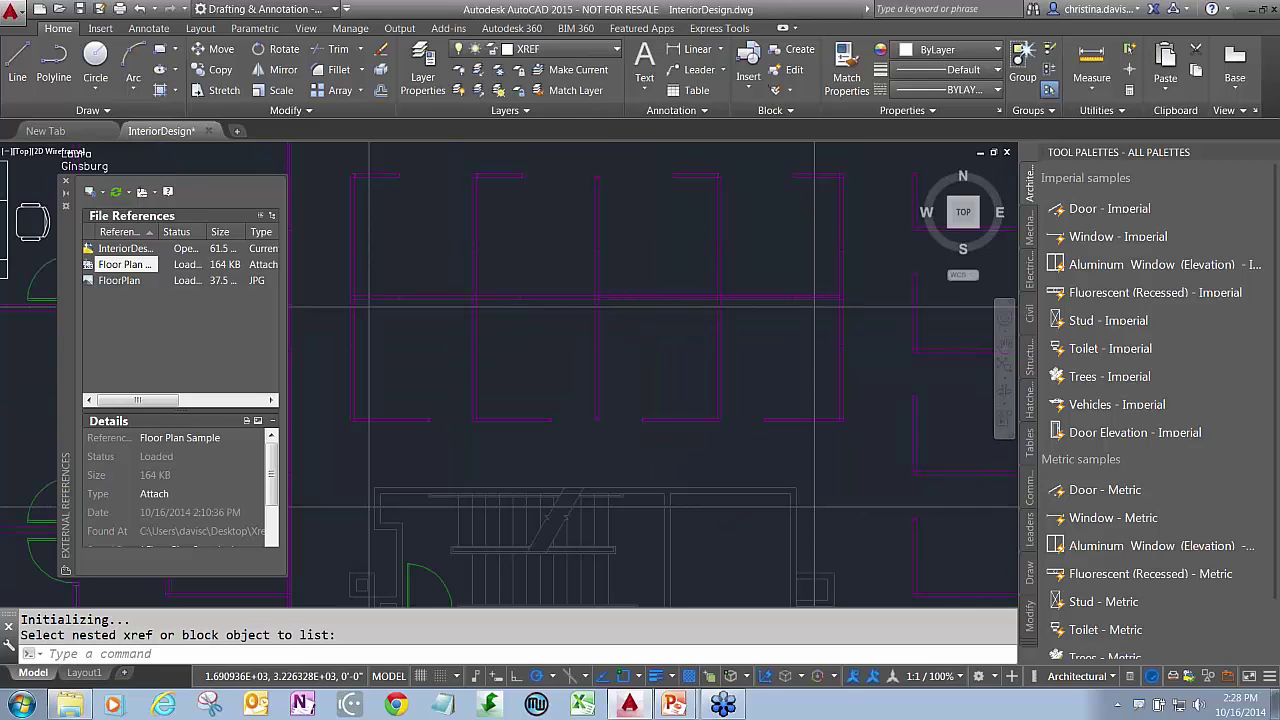
pyautogui.scroll(-3, 503, 259)
pyautogui.scroll(-3, 503, 259)
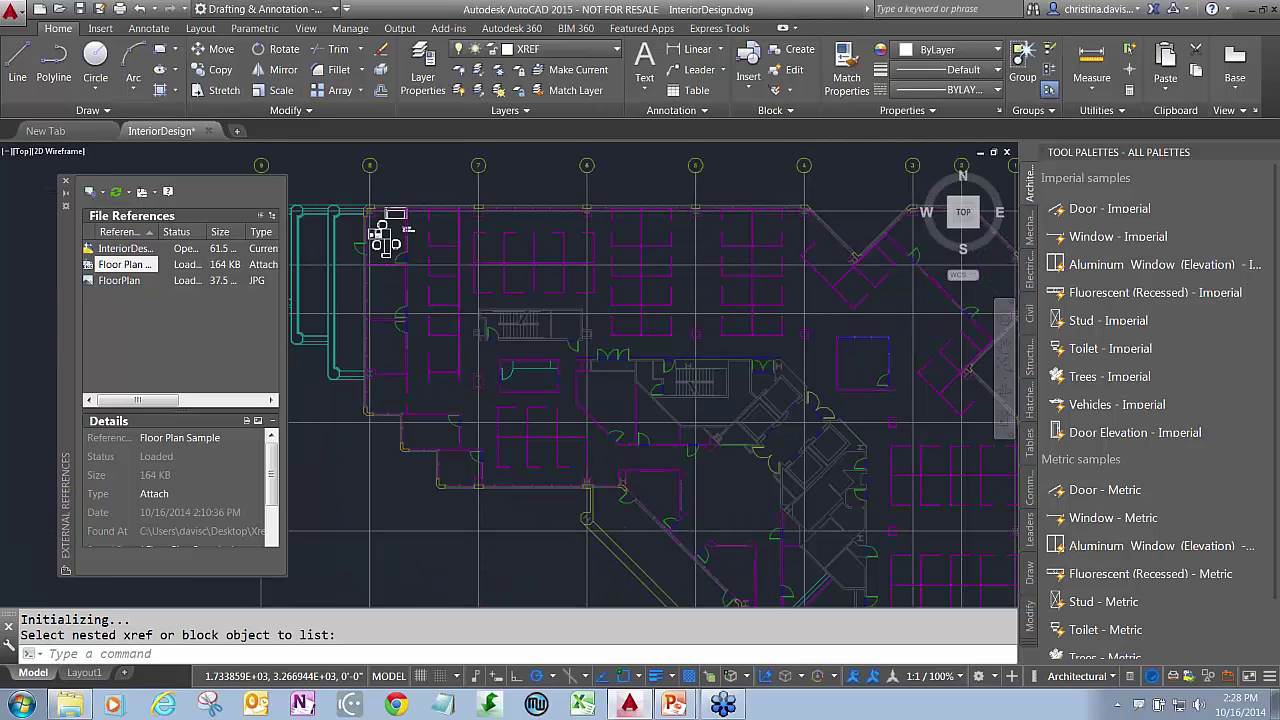
pyautogui.scroll(3, 313, 250)
pyautogui.scroll(3, 442, 243)
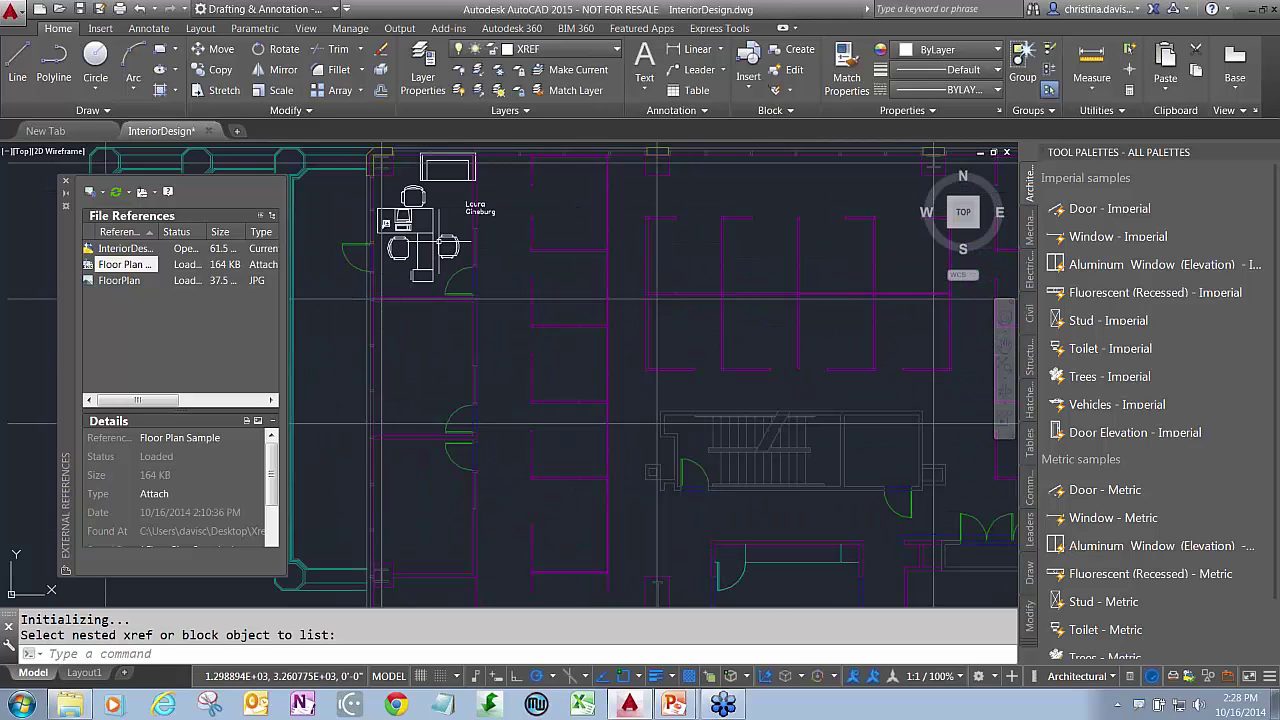
pyautogui.scroll(-3, 513, 298)
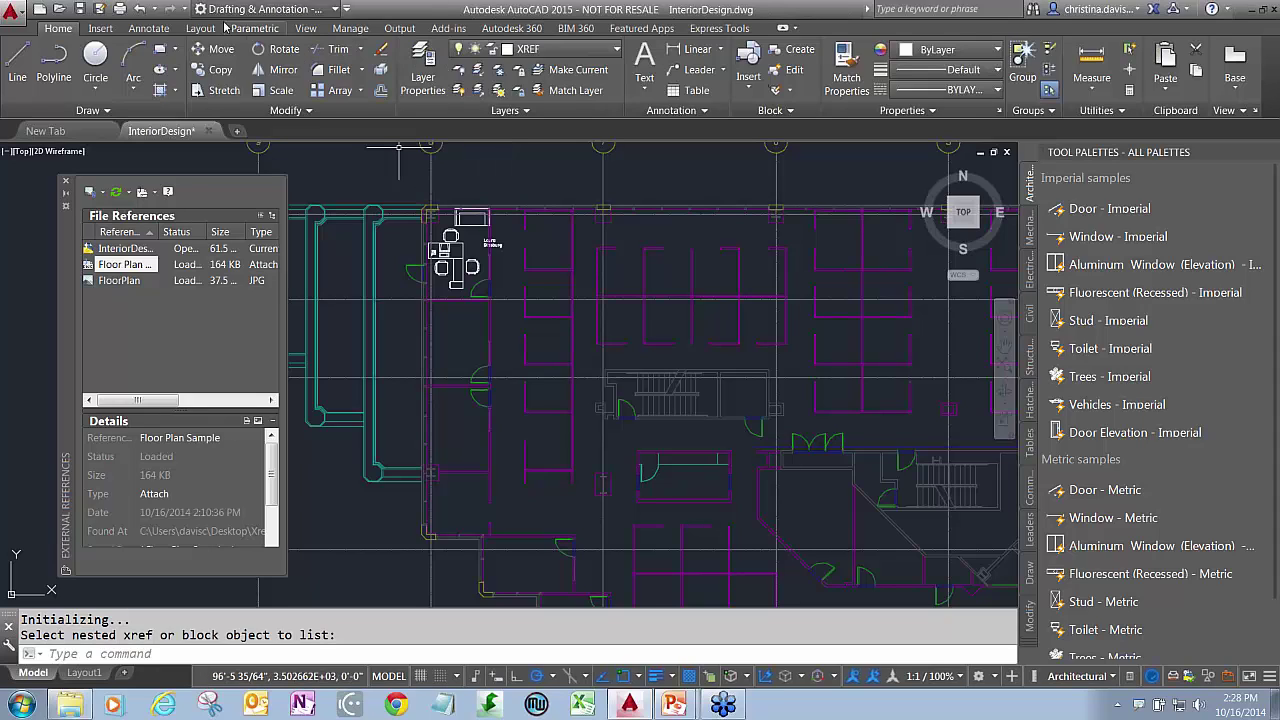
pyautogui.click(100, 28)
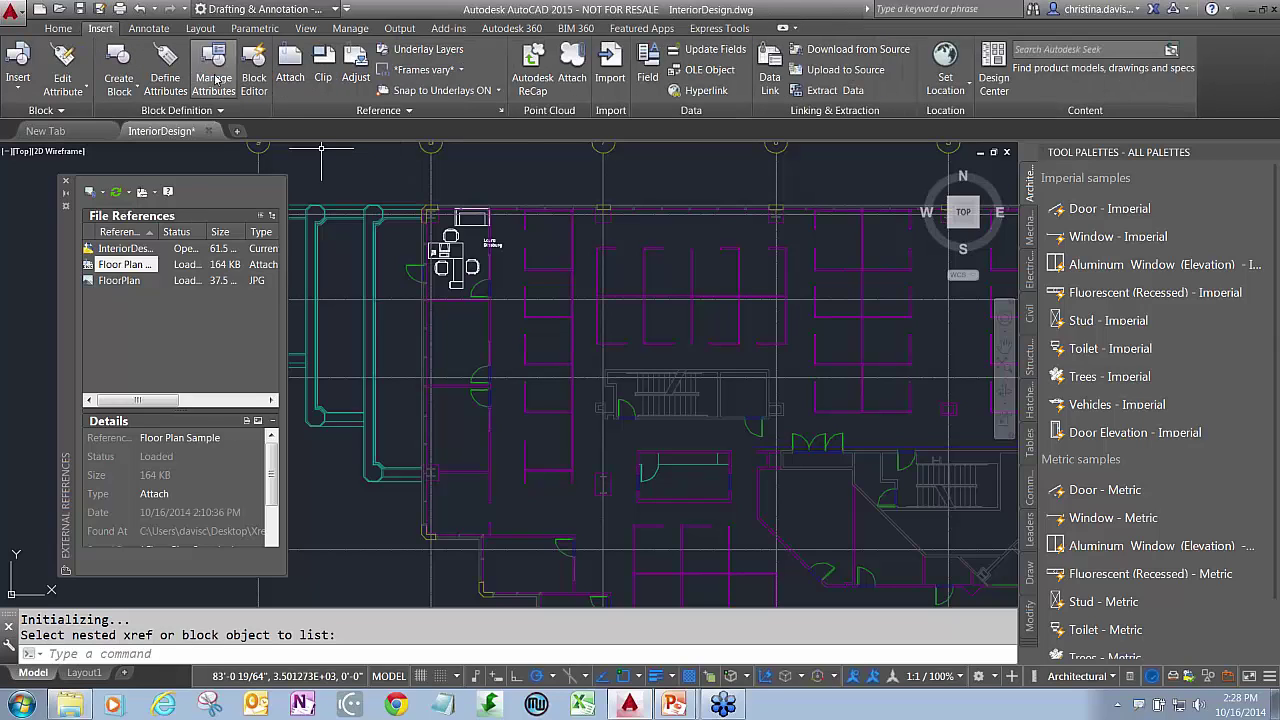
pyautogui.click(397, 112)
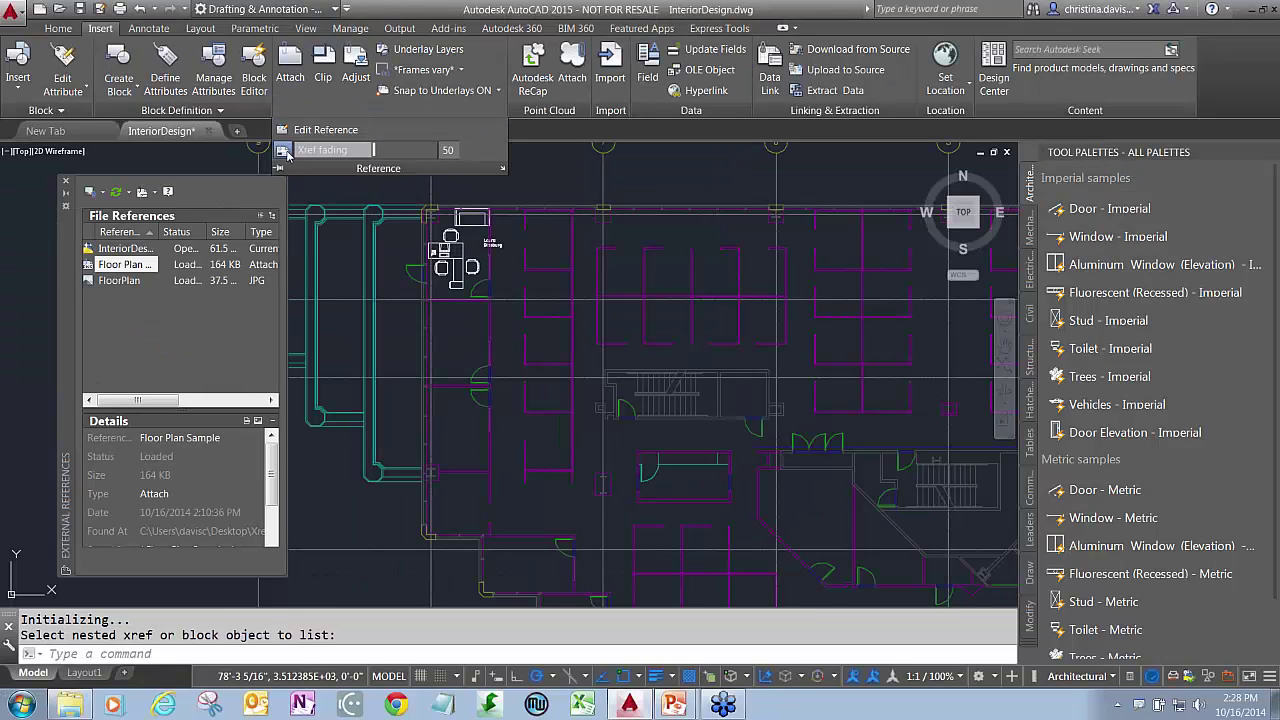
pyautogui.click(283, 150)
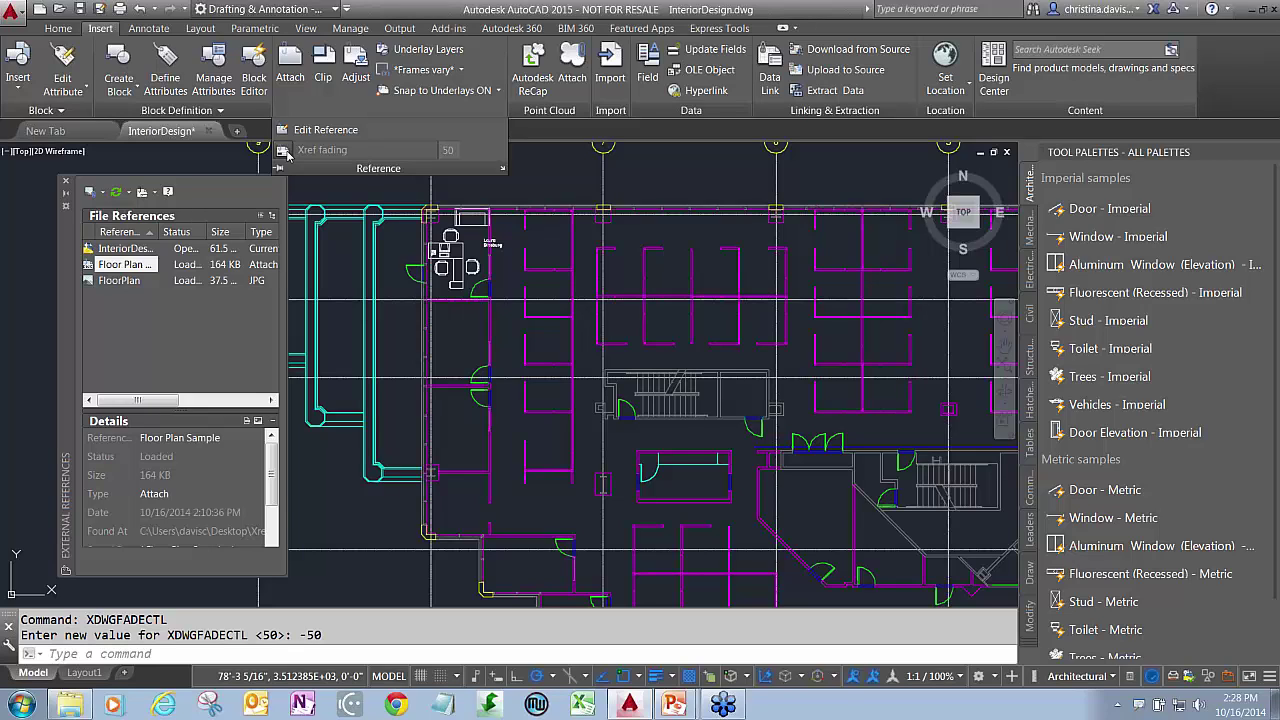
pyautogui.click(284, 150)
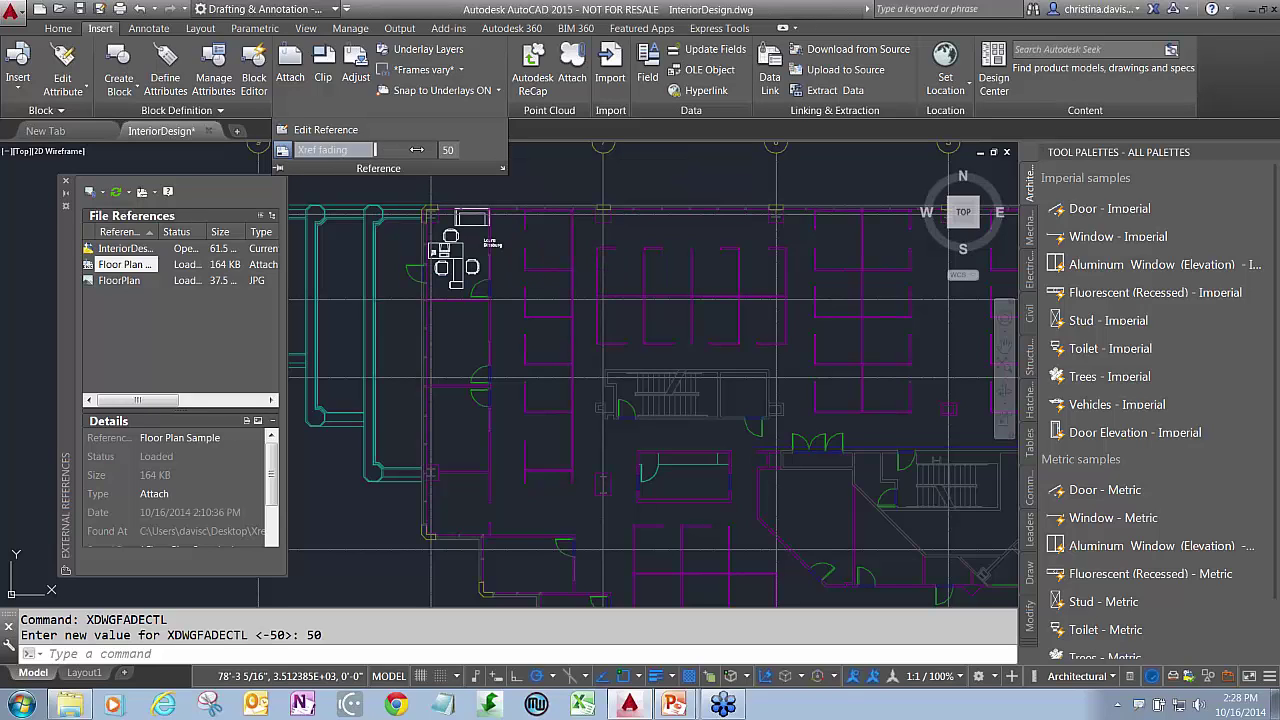
# - Try the xref fading of the floor plan at 82 and 16, and set it to 71
pyautogui.moveTo(417, 149)
pyautogui.mouseDown()
pyautogui.moveTo(450, 149)
pyautogui.moveTo(407, 152)
pyautogui.mouseUp()
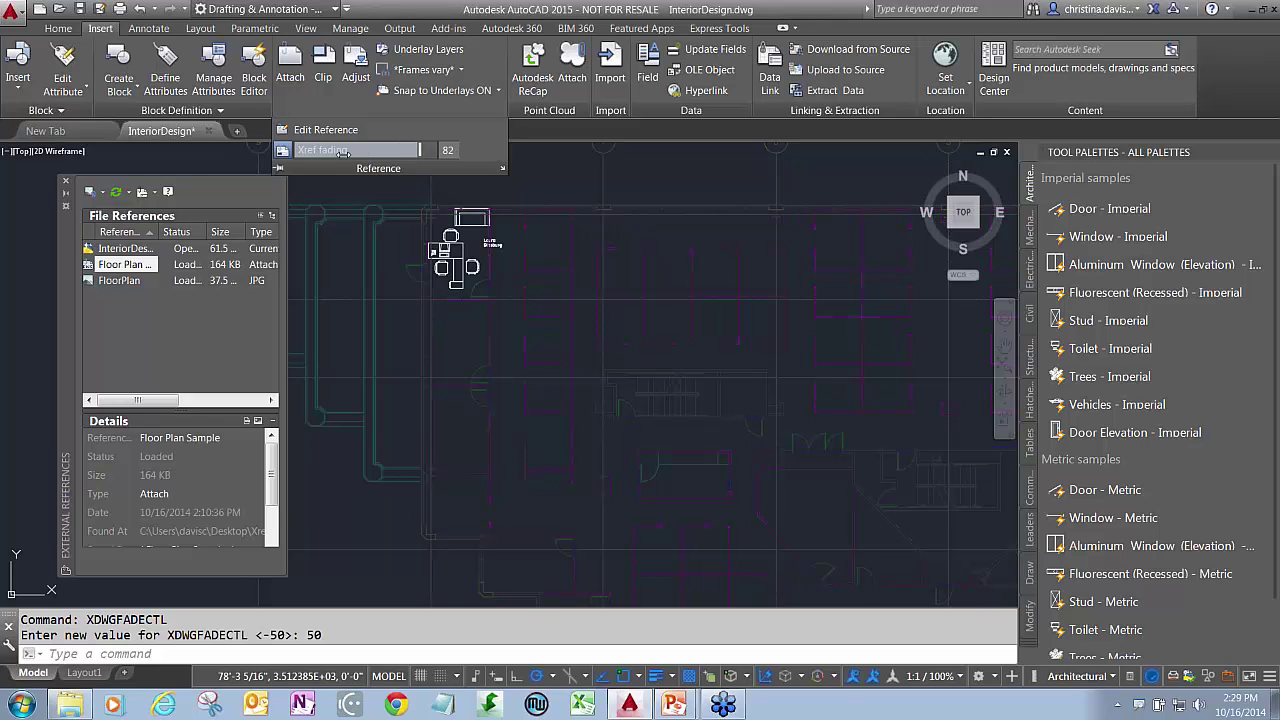
pyautogui.click(312, 151)
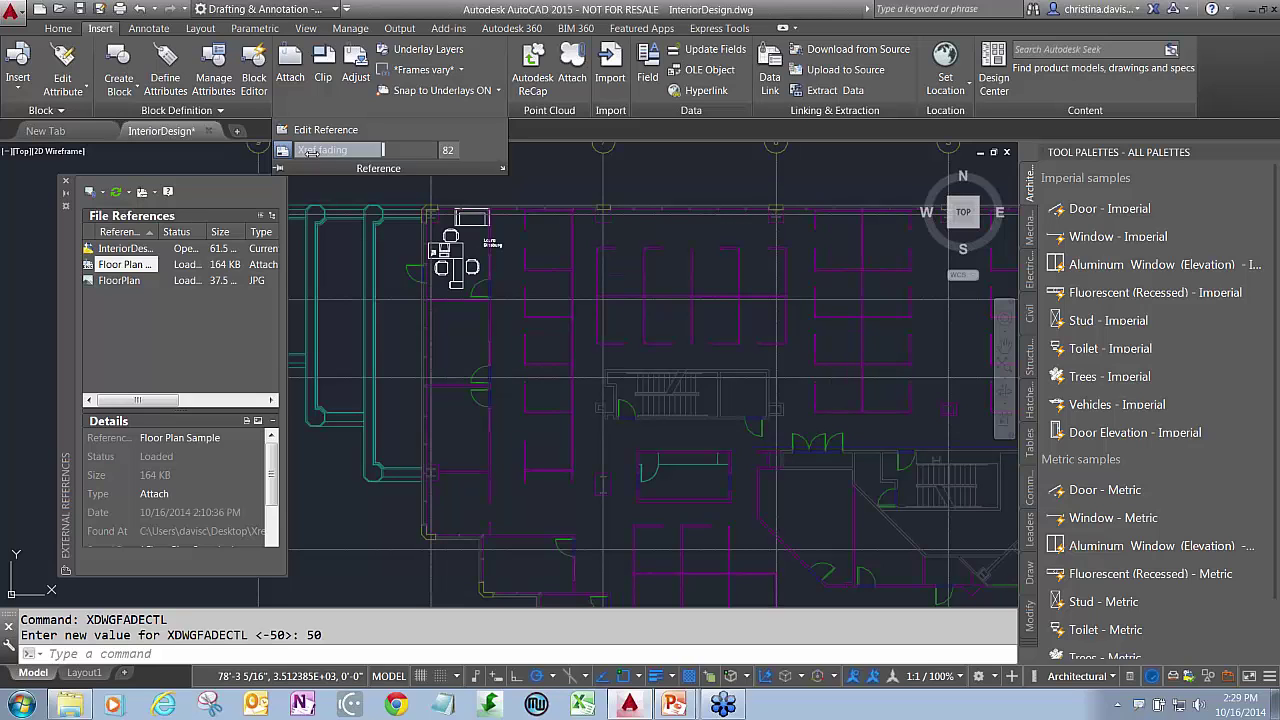
pyautogui.click(309, 150)
pyautogui.click(307, 150)
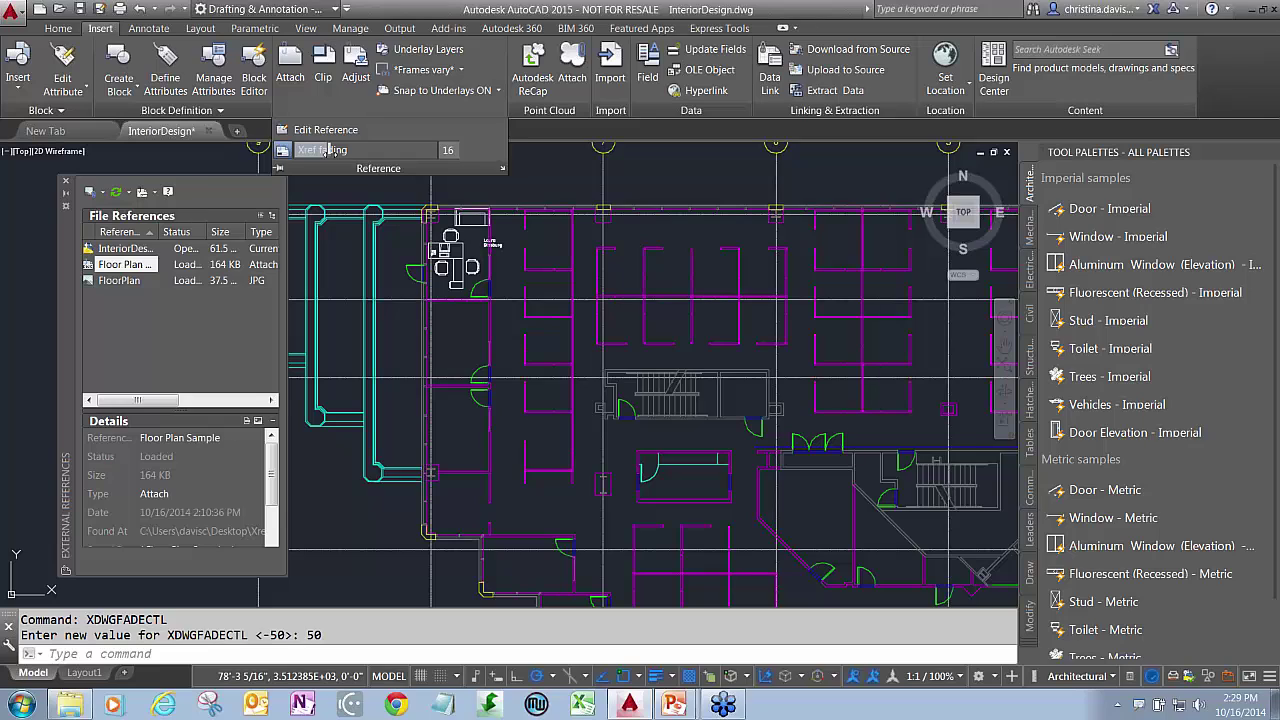
pyautogui.moveTo(327, 150); pyautogui.dragTo(405, 151)
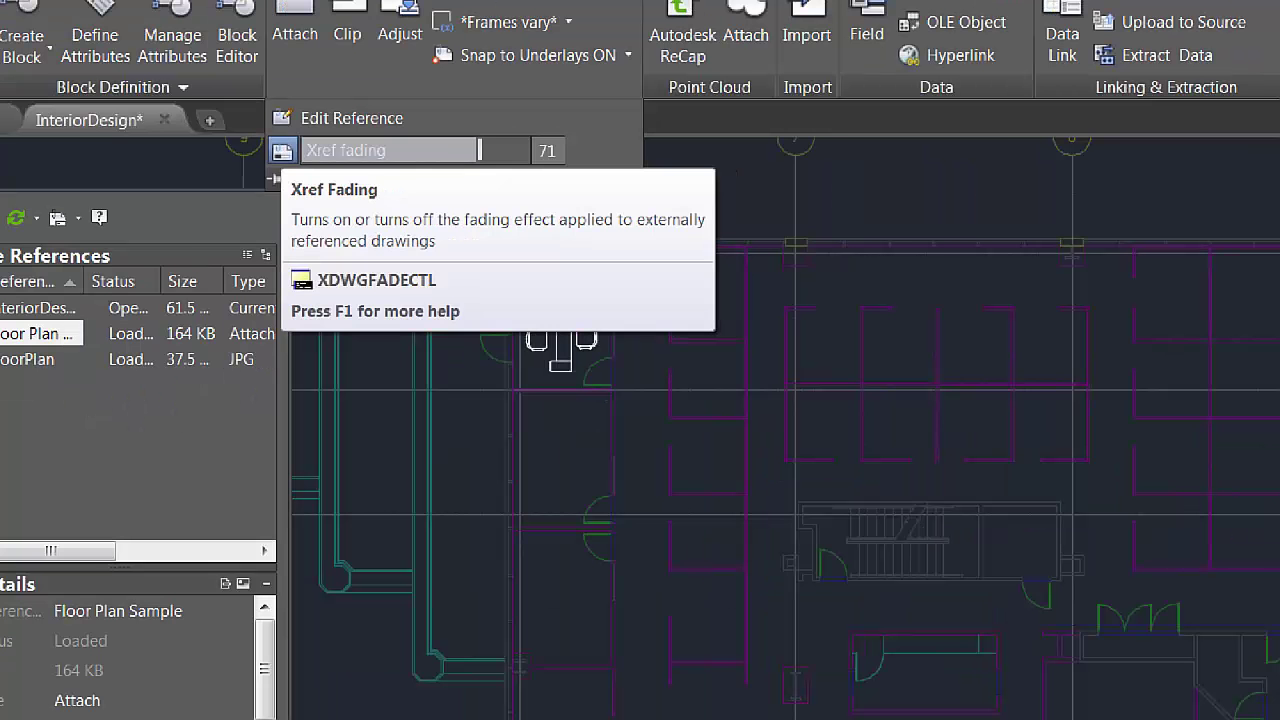
pyautogui.click(283, 149)
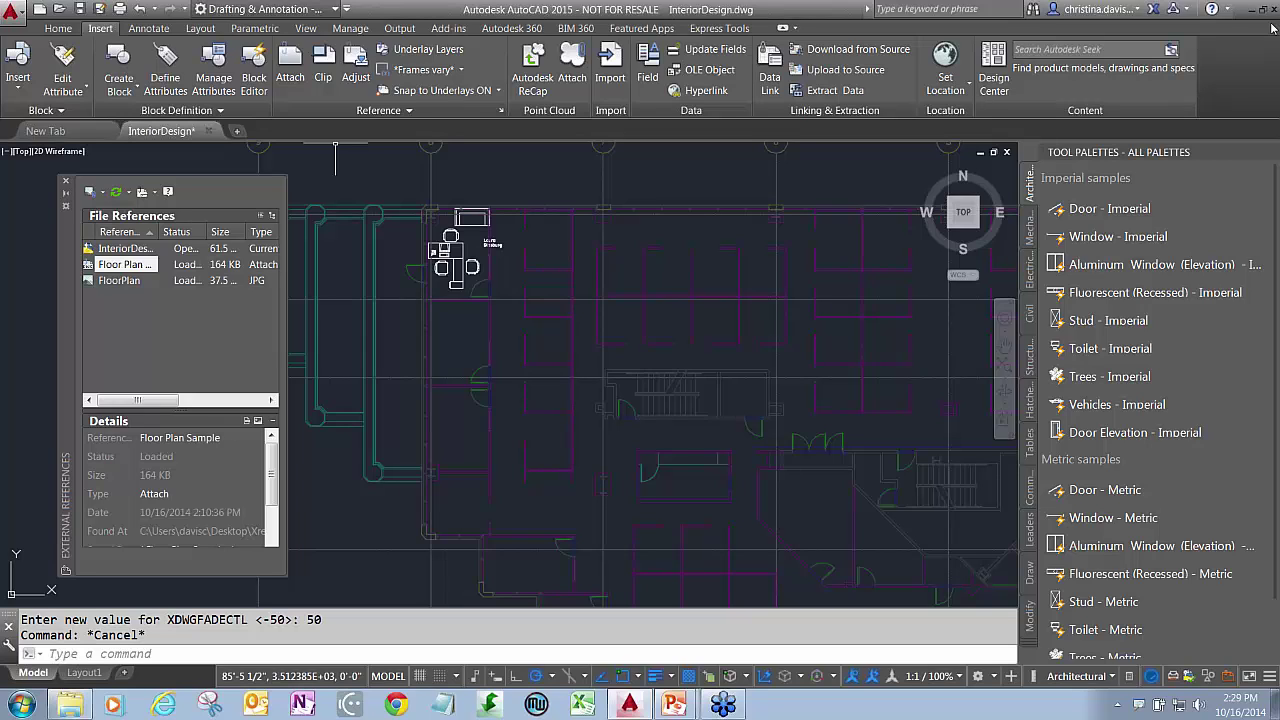
pyautogui.click(326, 115)
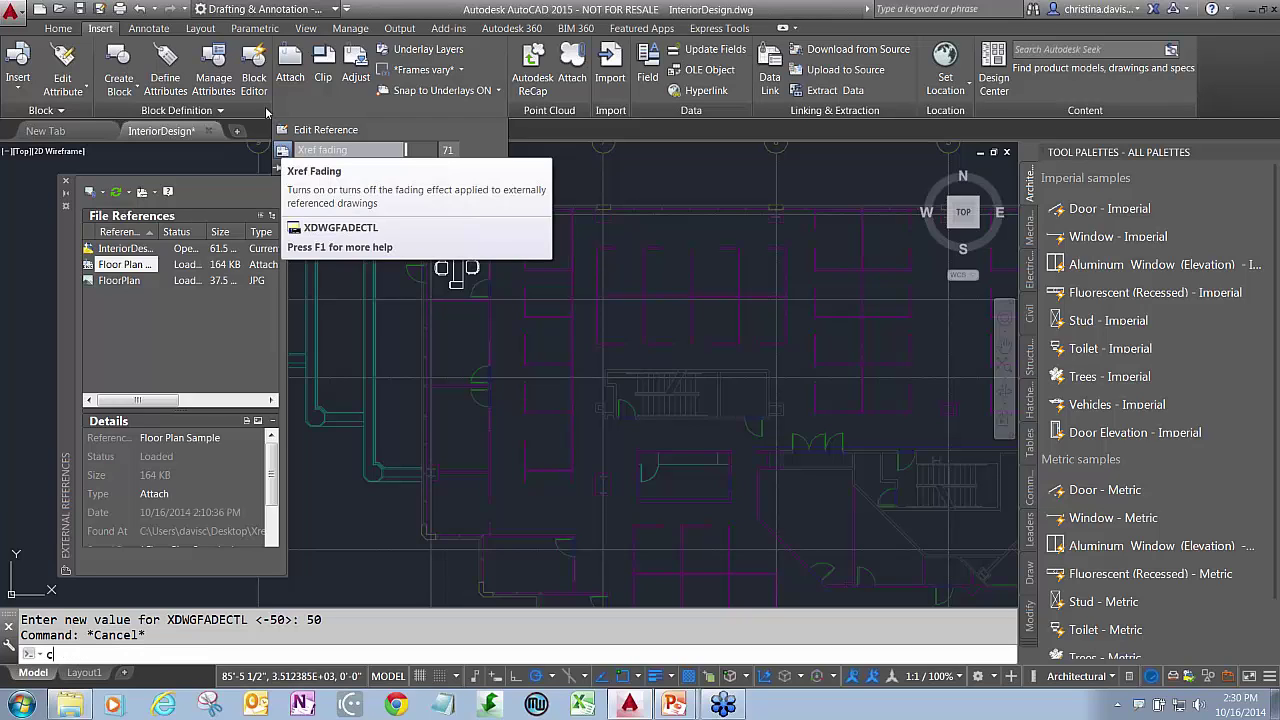
# - Check which file types can be attached through the External References palette
pyautogui.write('c')
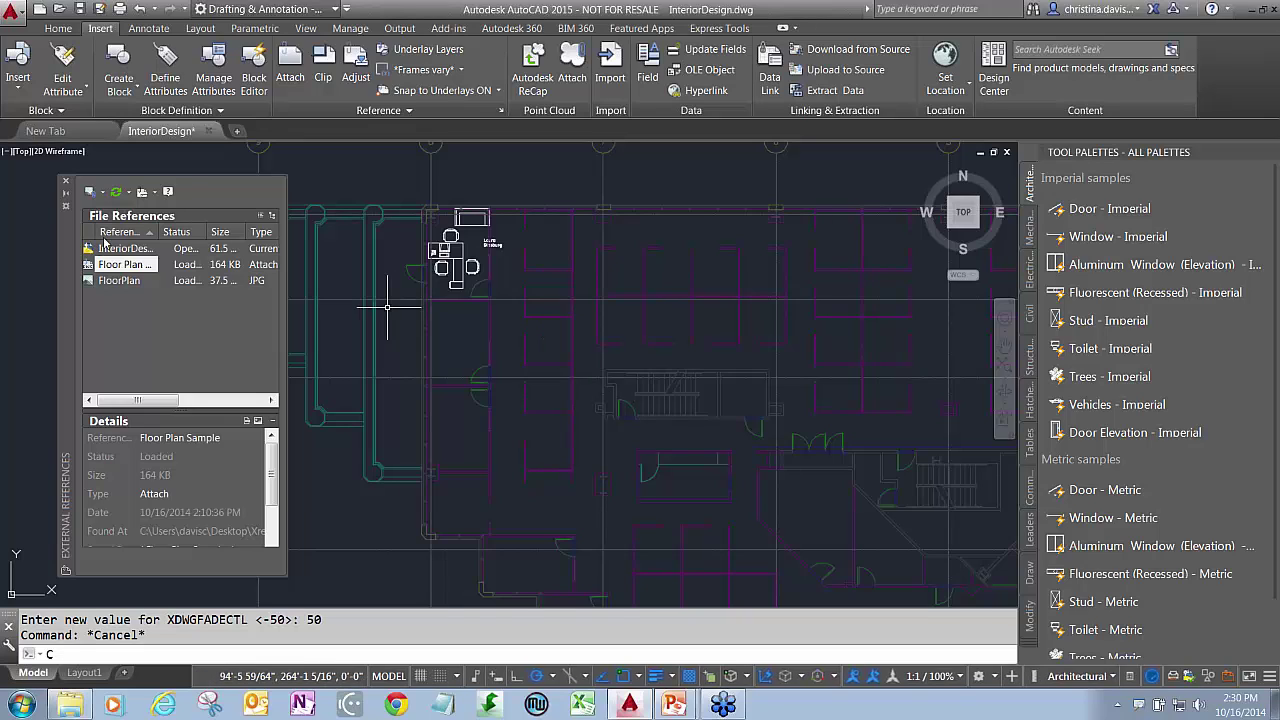
pyautogui.click(104, 193)
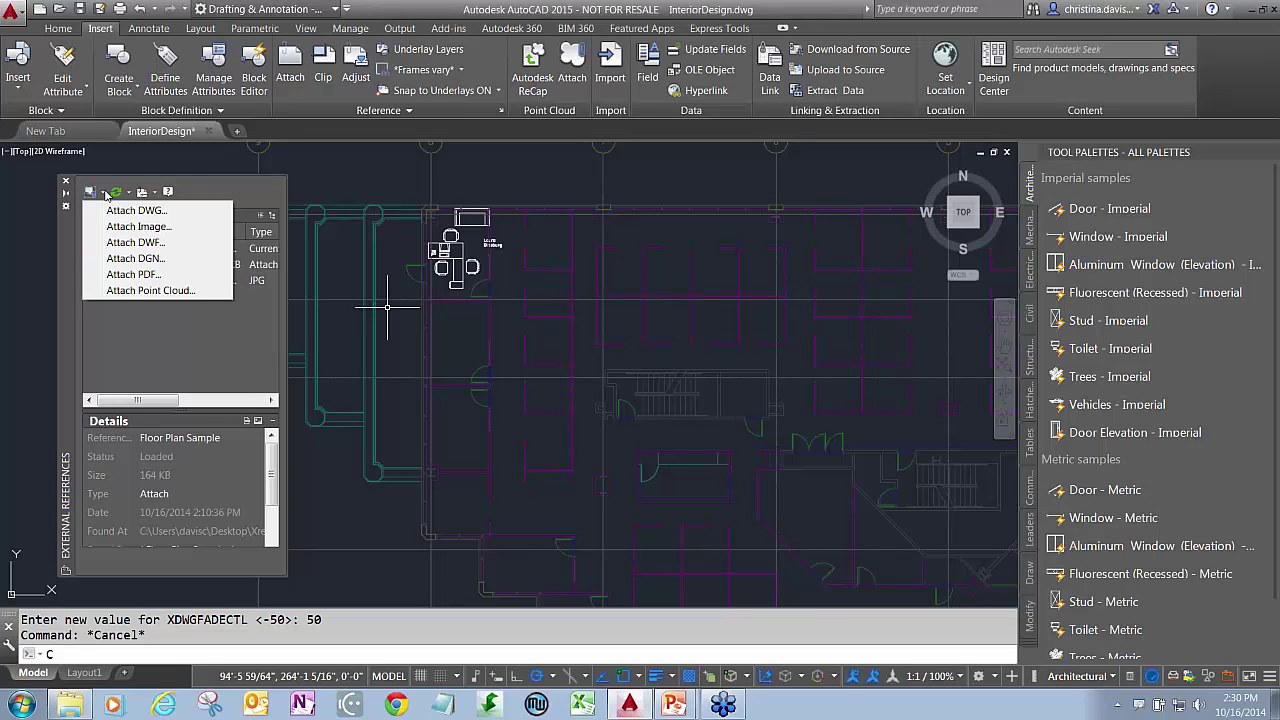
pyautogui.click(342, 183)
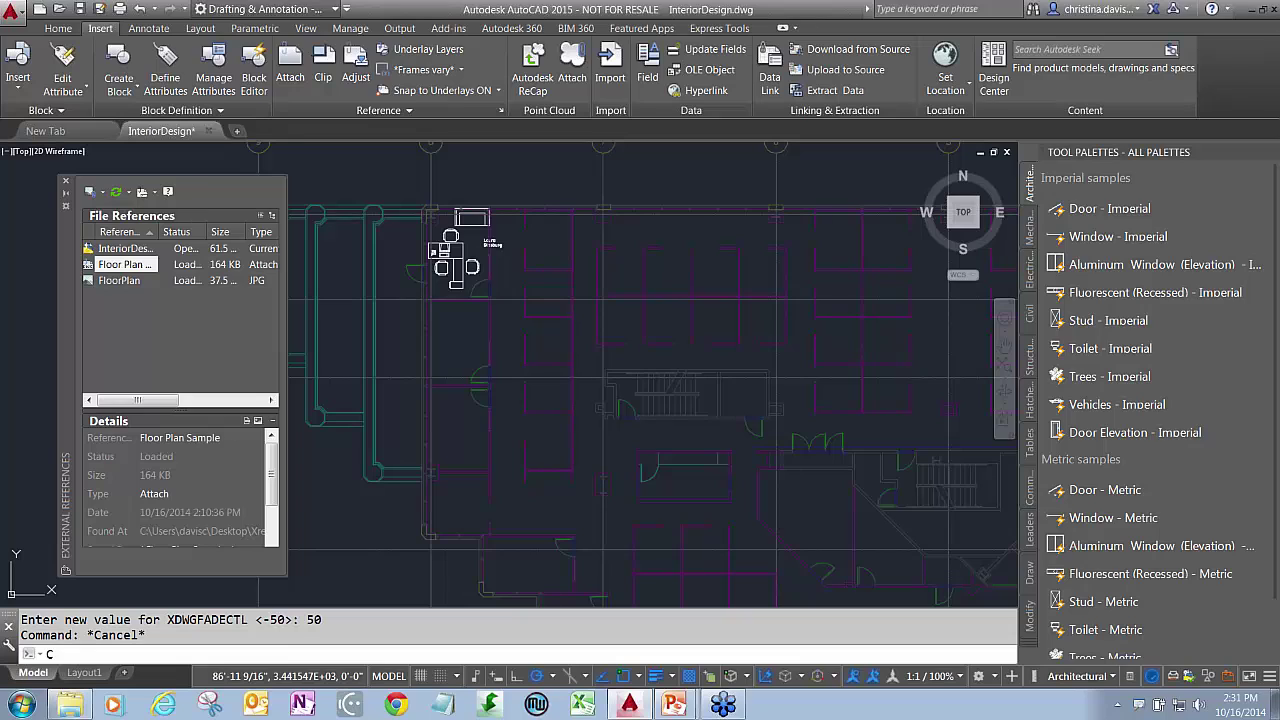
# - Start a new Excel data link named EXCEL to view its file and path options, and cancel it
pyautogui.click(769, 80)
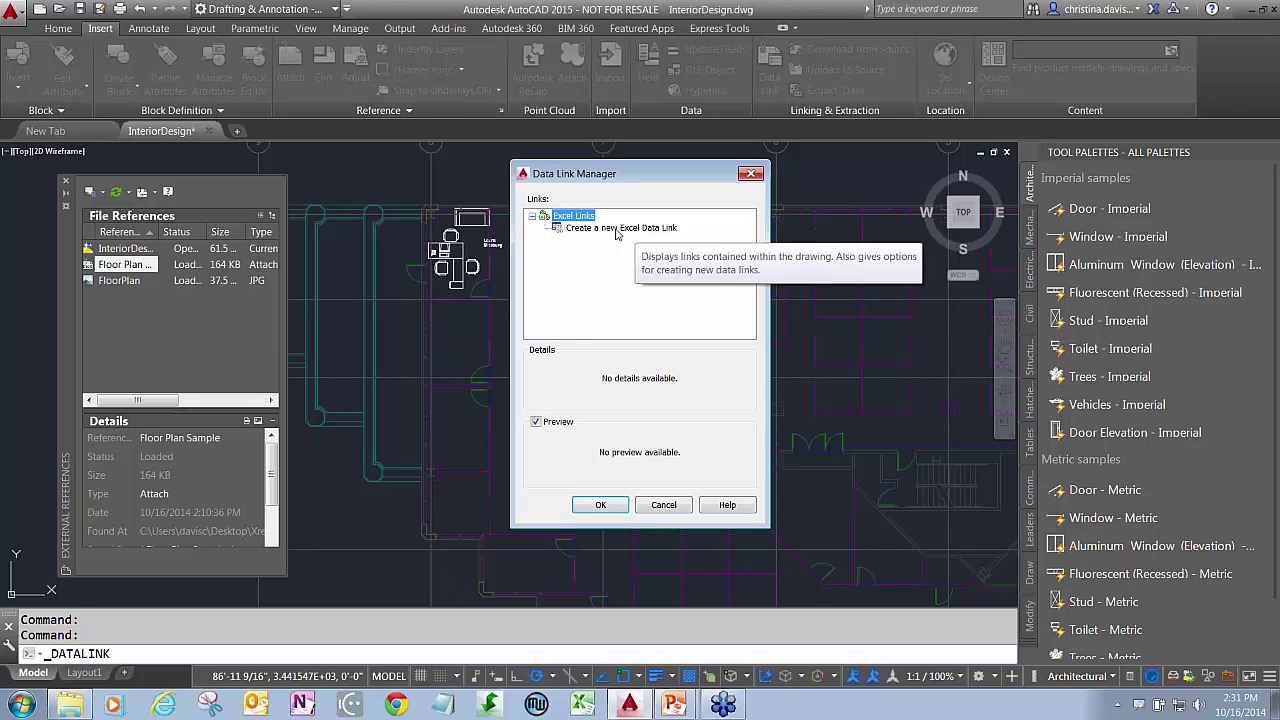
pyautogui.doubleClick(617, 229)
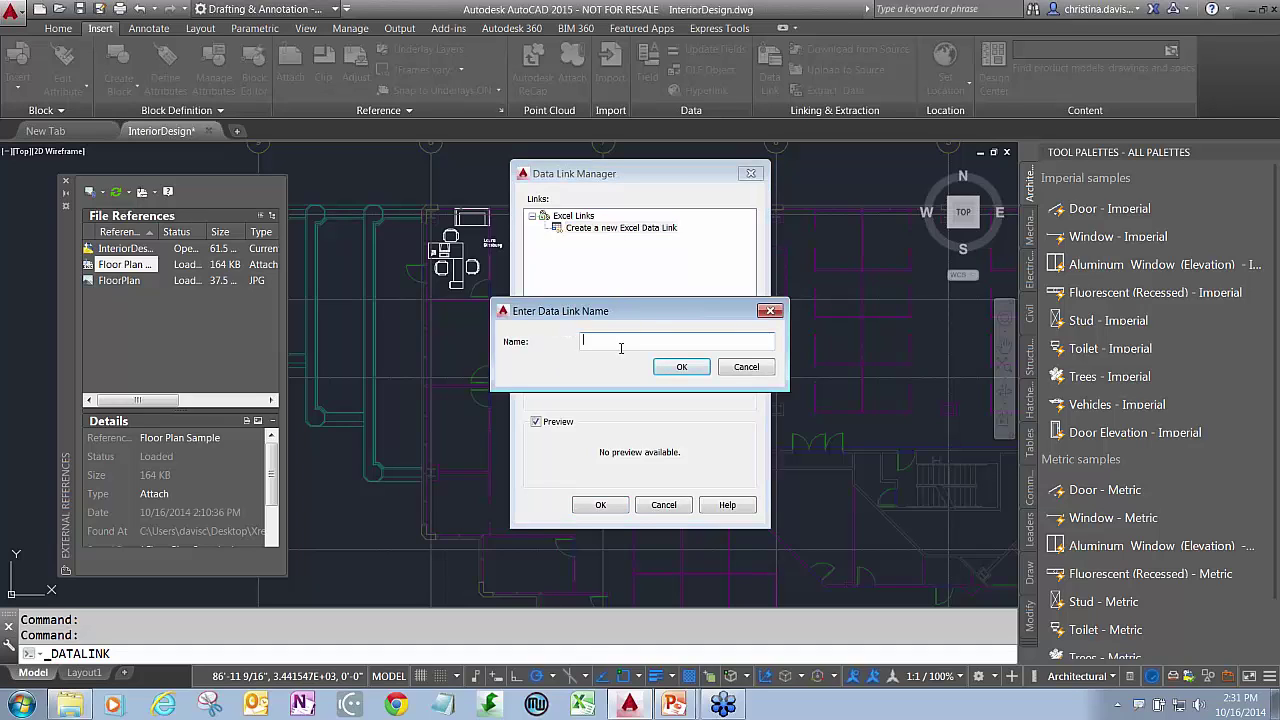
pyautogui.write('Areas')
pyautogui.click(682, 366)
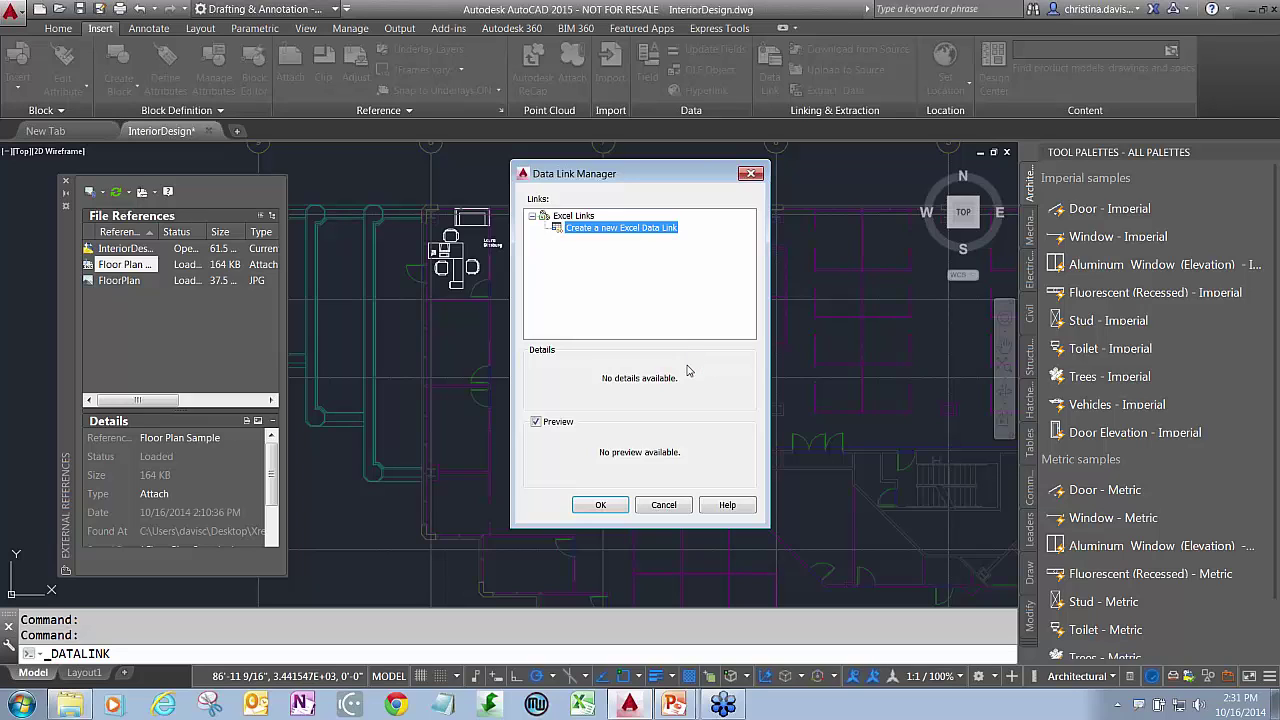
pyautogui.press('Return')
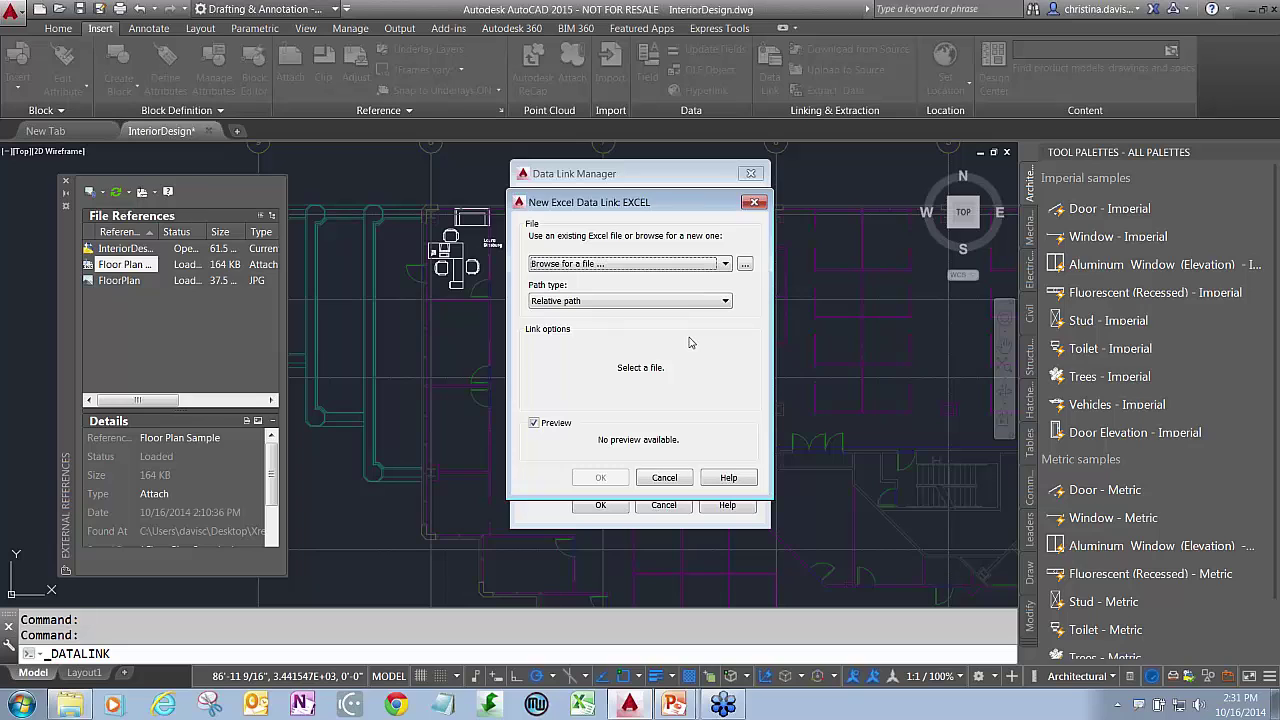
pyautogui.click(684, 478)
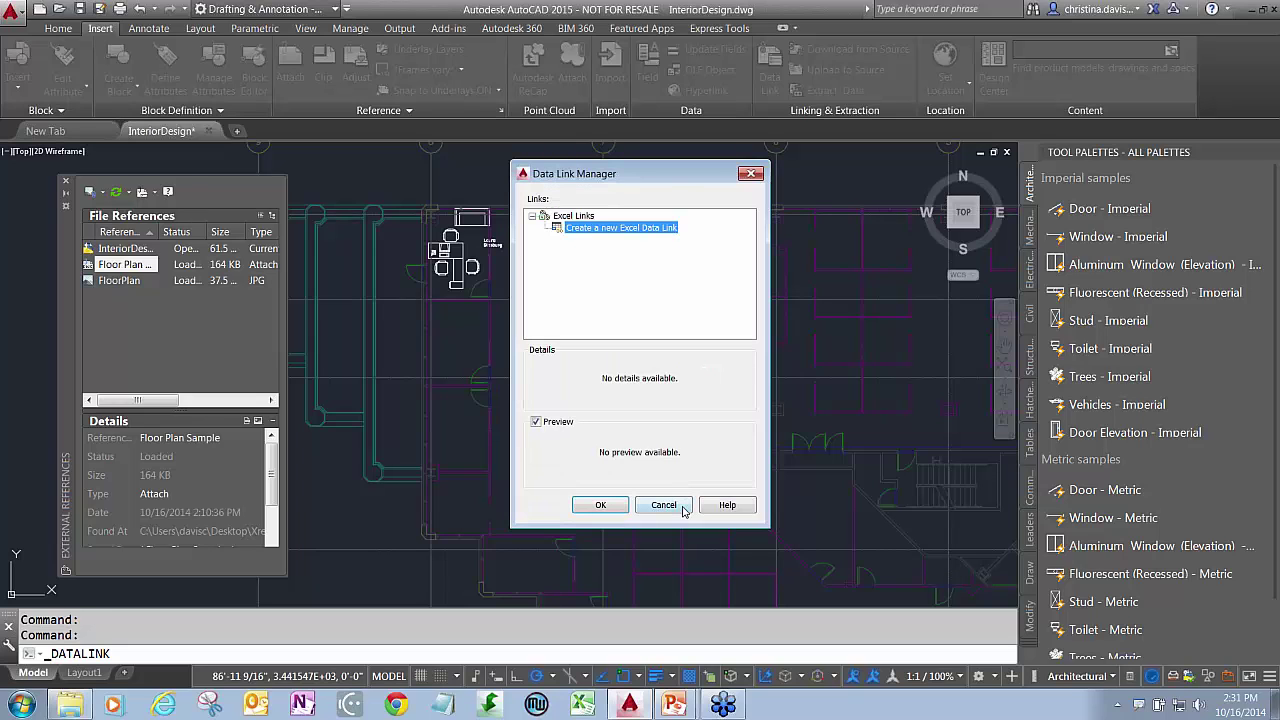
pyautogui.click(664, 505)
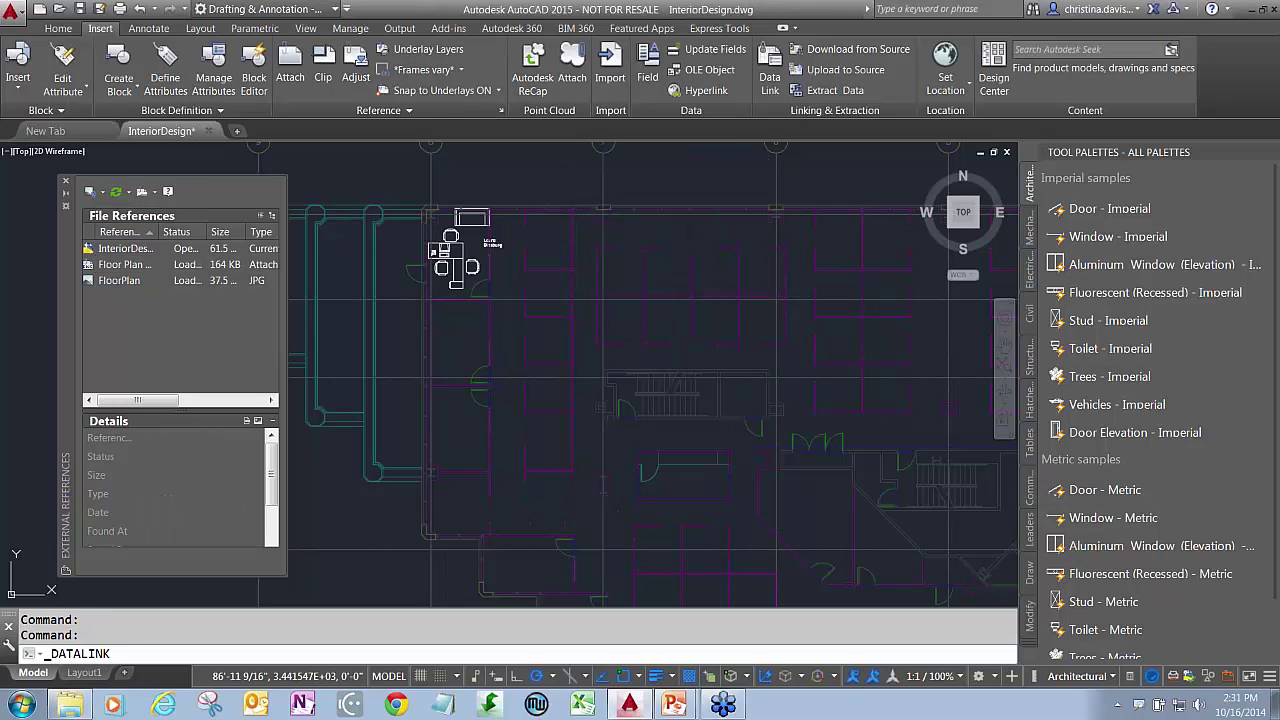
pyautogui.moveTo(465, 176); pyautogui.dragTo(474, 182)
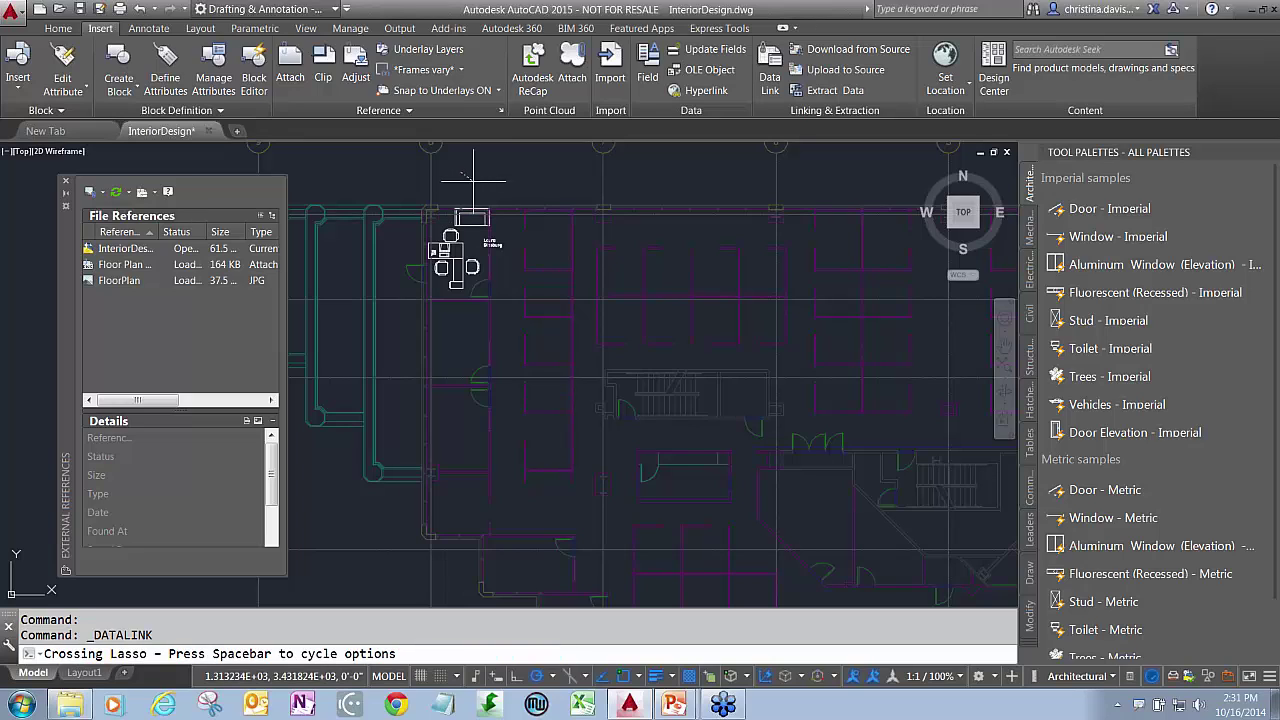
pyautogui.press('Escape')
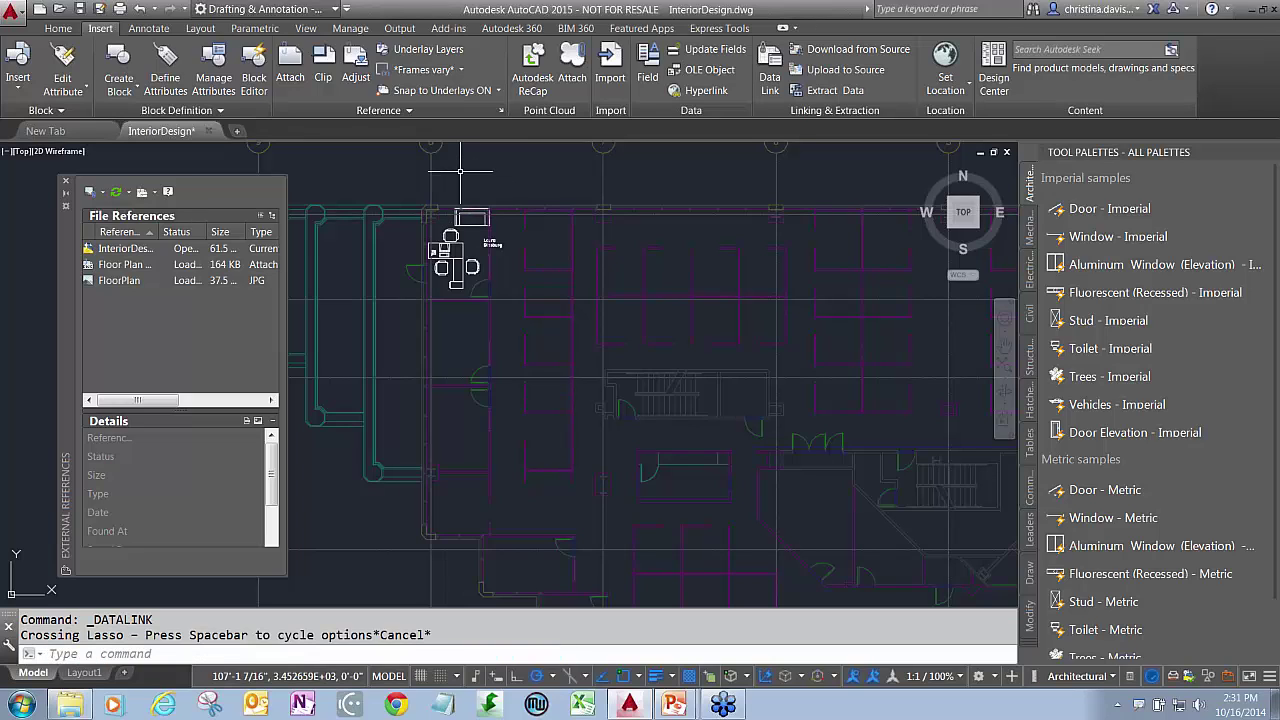
# - Start a new table from a data link to view the Excel link selection, and cancel the table
pyautogui.write('table')
pyautogui.press('Return')
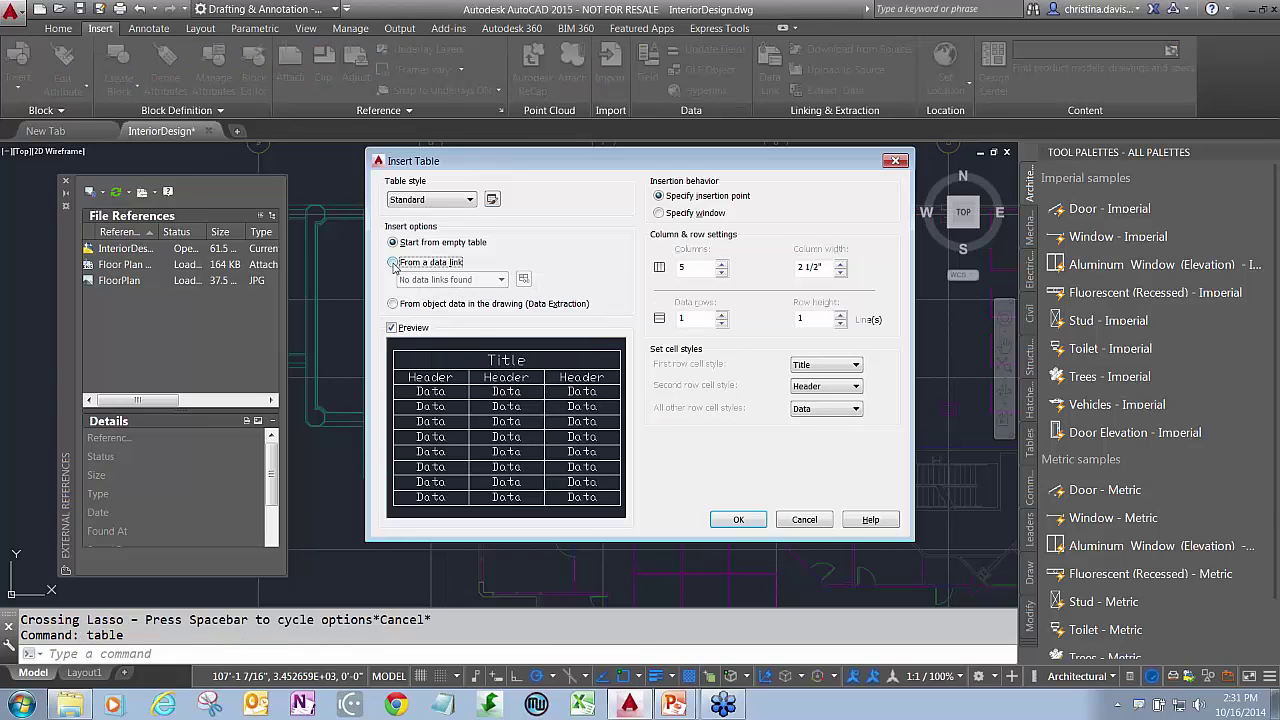
pyautogui.click(395, 262)
pyautogui.click(523, 279)
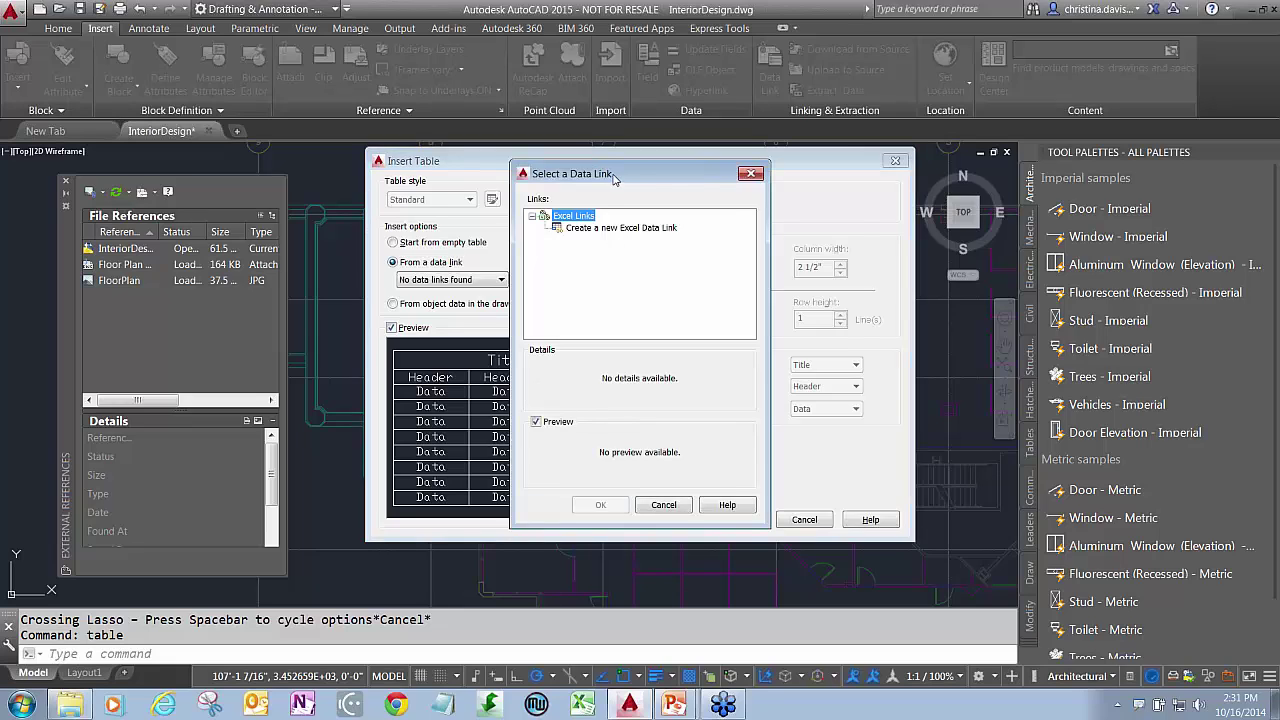
pyautogui.moveTo(612, 177); pyautogui.dragTo(697, 177)
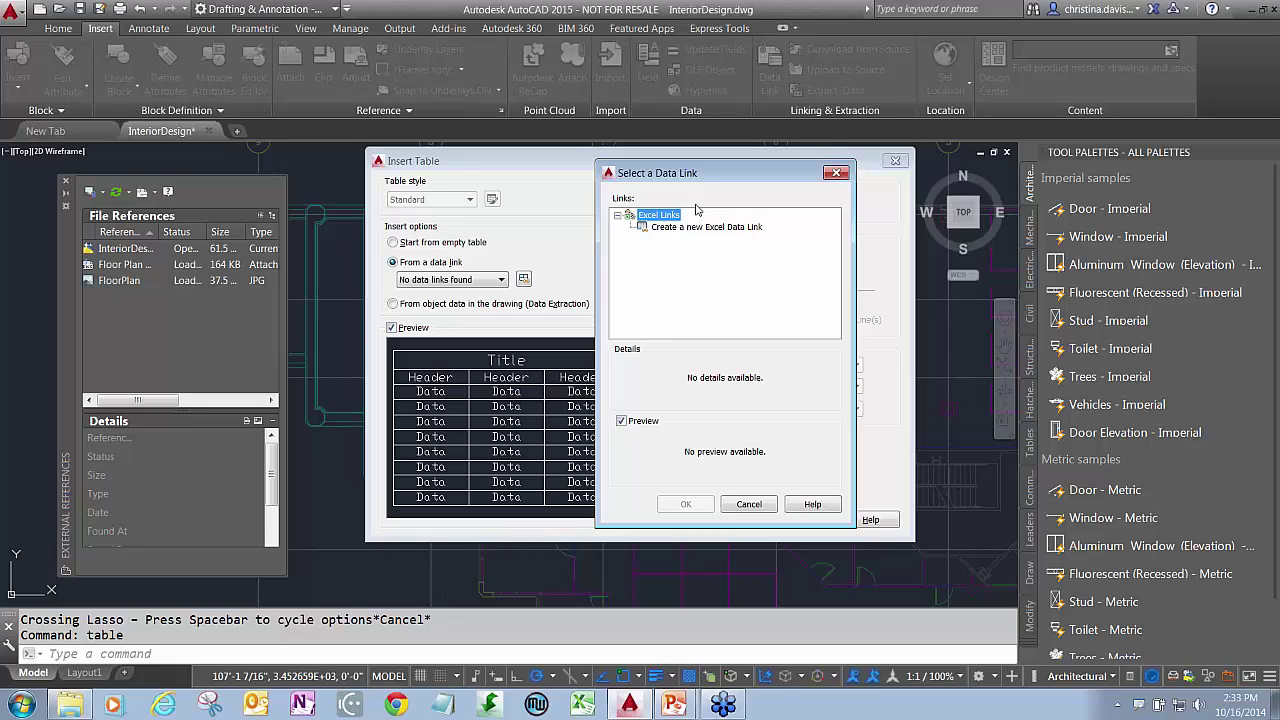
pyautogui.click(836, 172)
pyautogui.click(894, 162)
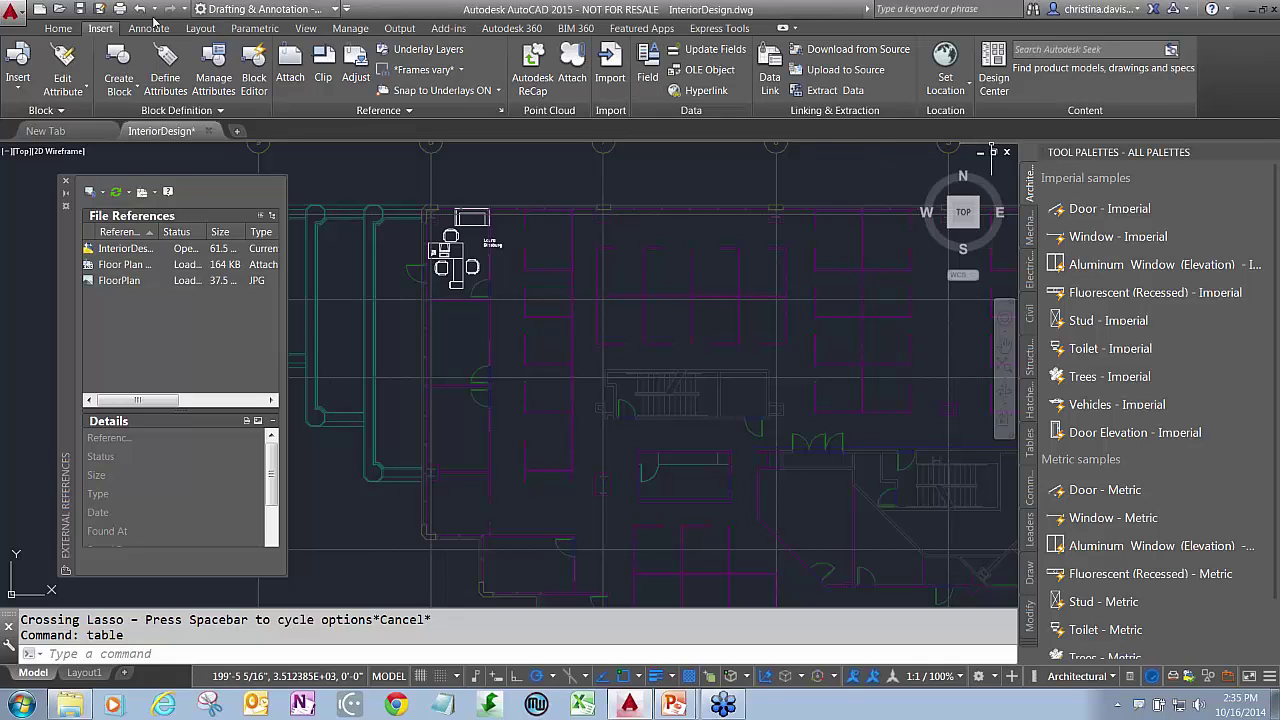
pyautogui.click(58, 29)
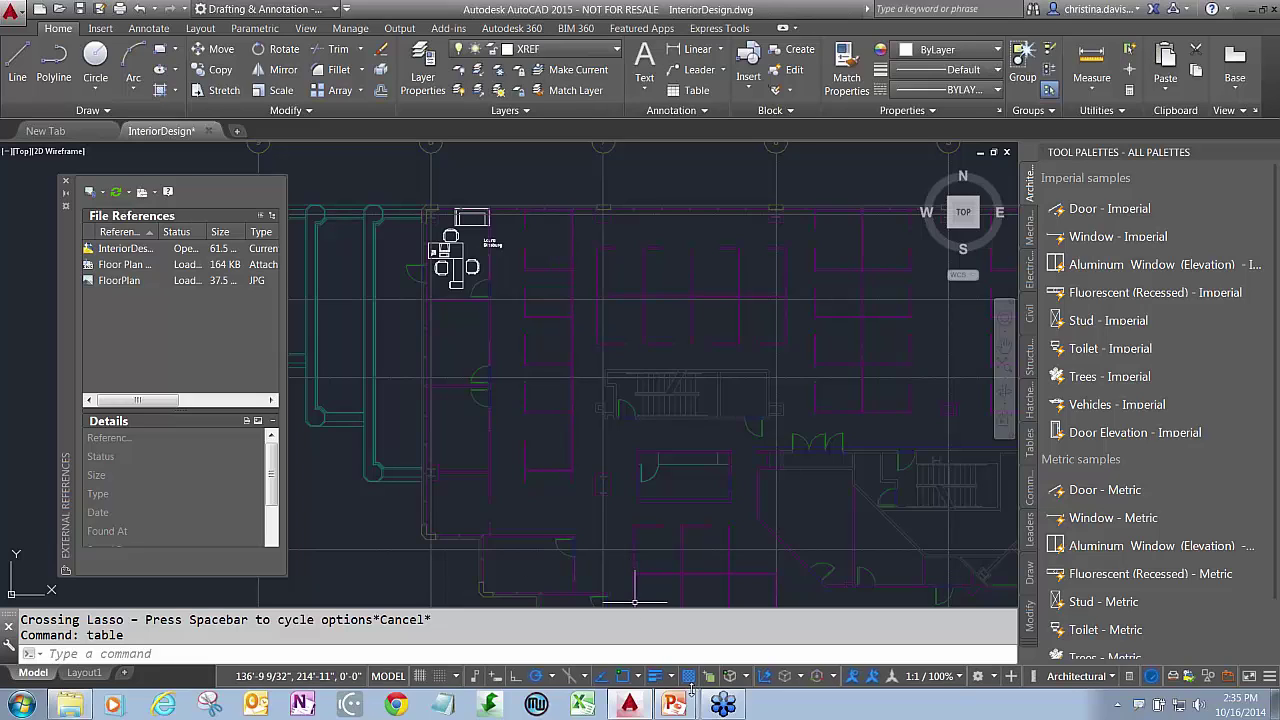
# - Switch to the GettingStartedXRefs.pptx slide show in PowerPoint and advance to the Nesting and Reference Types slide
pyautogui.moveTo(688, 708)
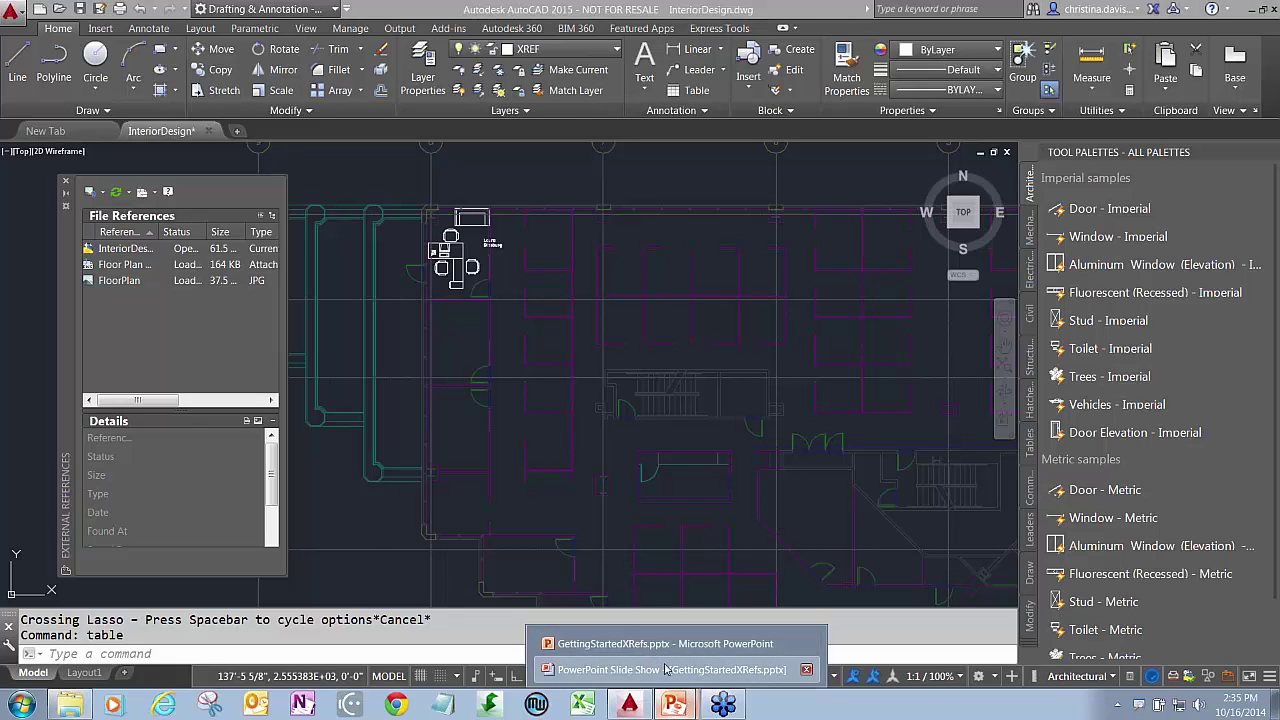
pyautogui.click(664, 669)
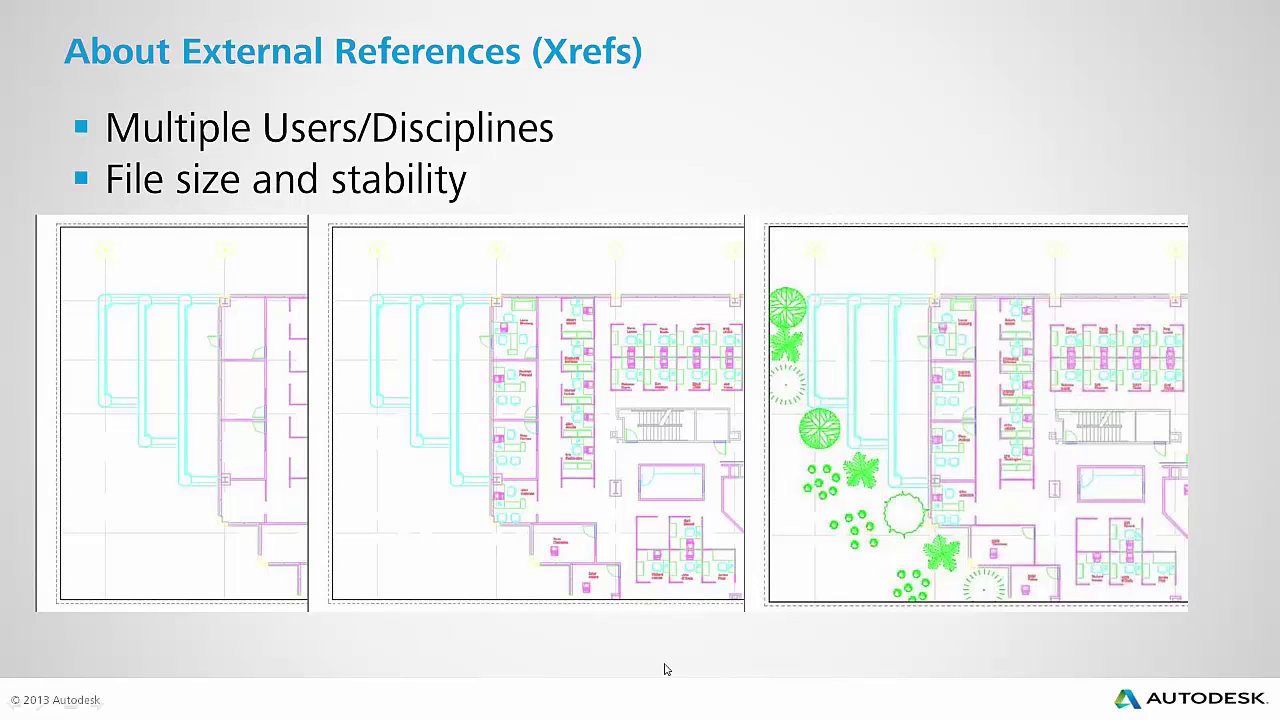
pyautogui.press('Right')
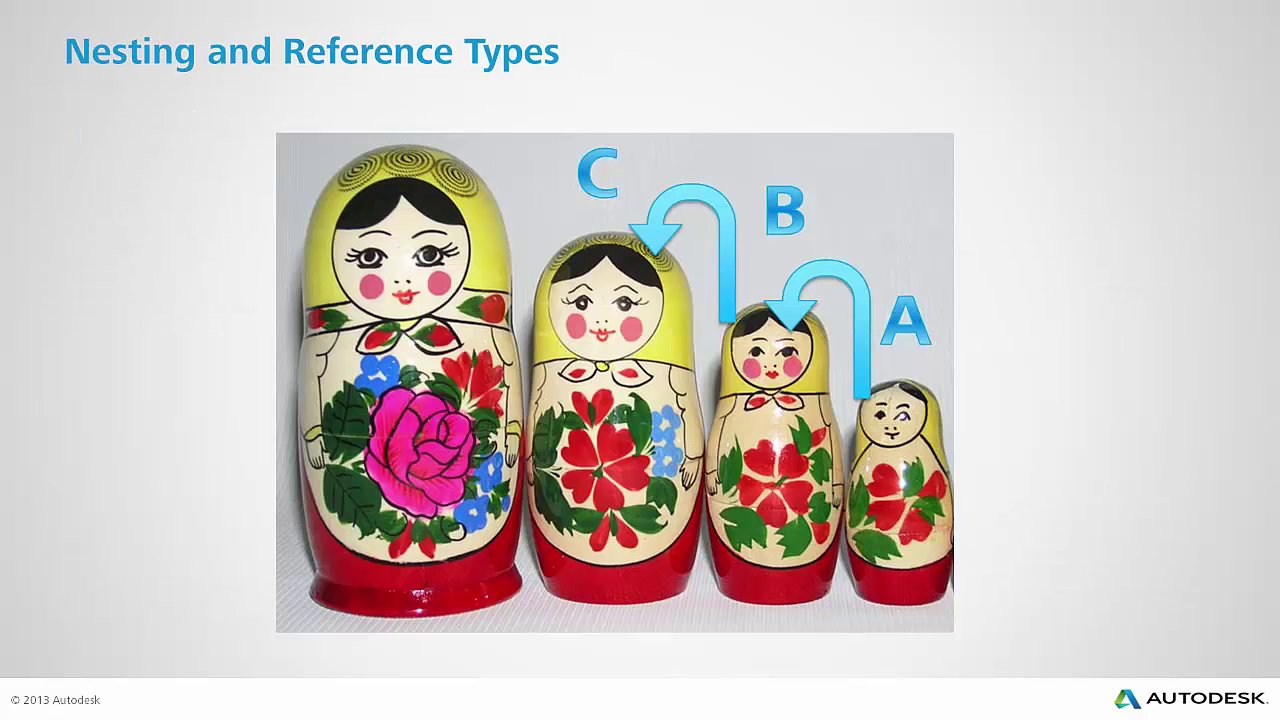
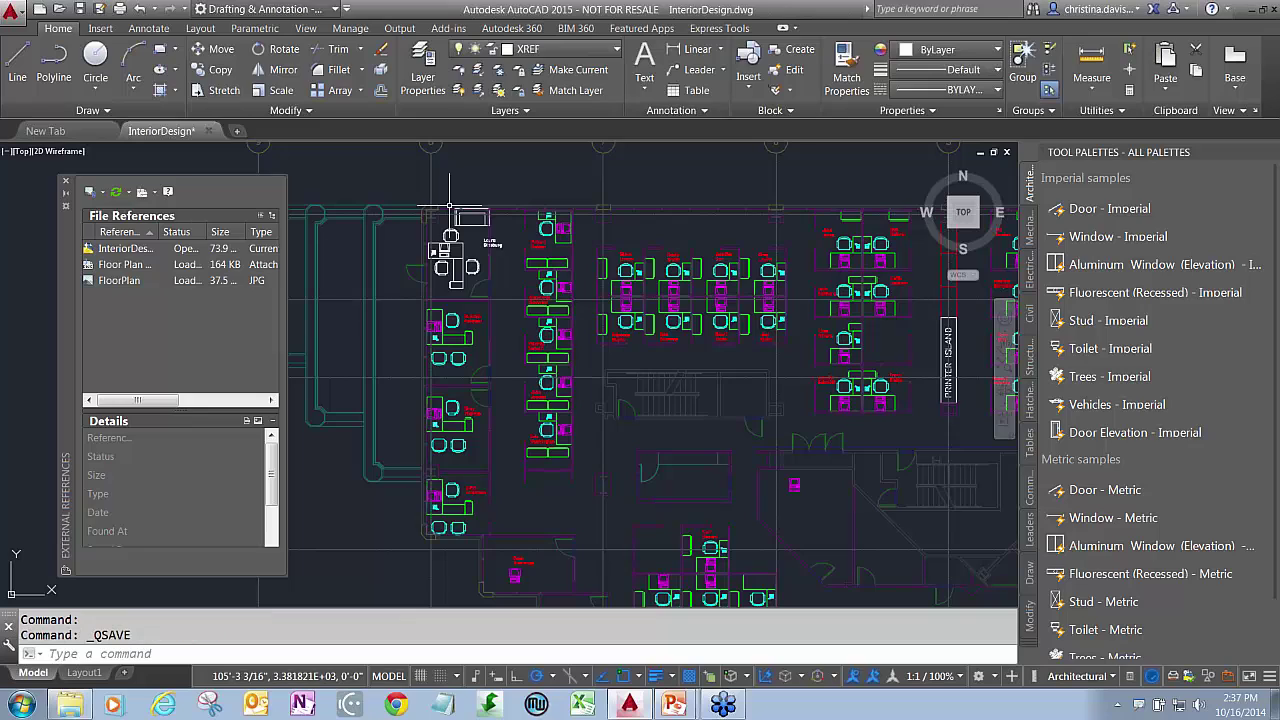
# - Open LandscapeArch.dwg and attach InteriorDesign.dwg to it as an Attachment reference with a relative path
pyautogui.click(237, 131)
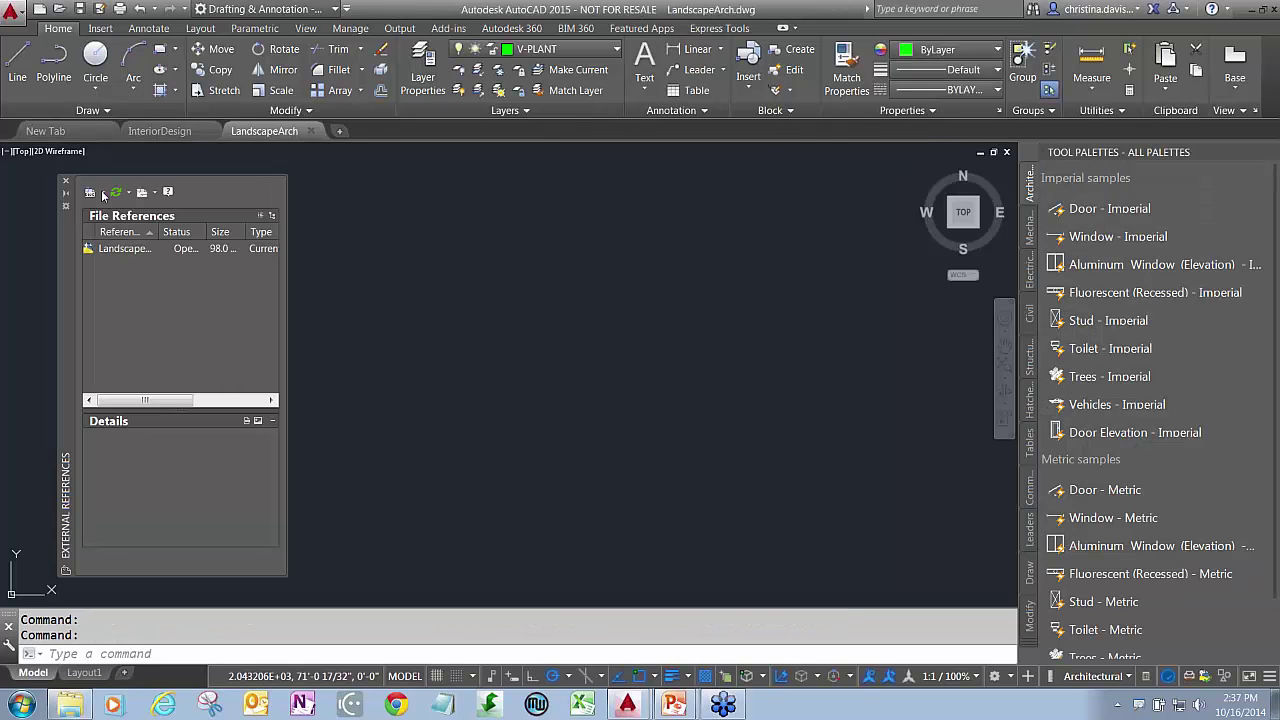
pyautogui.click(103, 196)
pyautogui.click(116, 218)
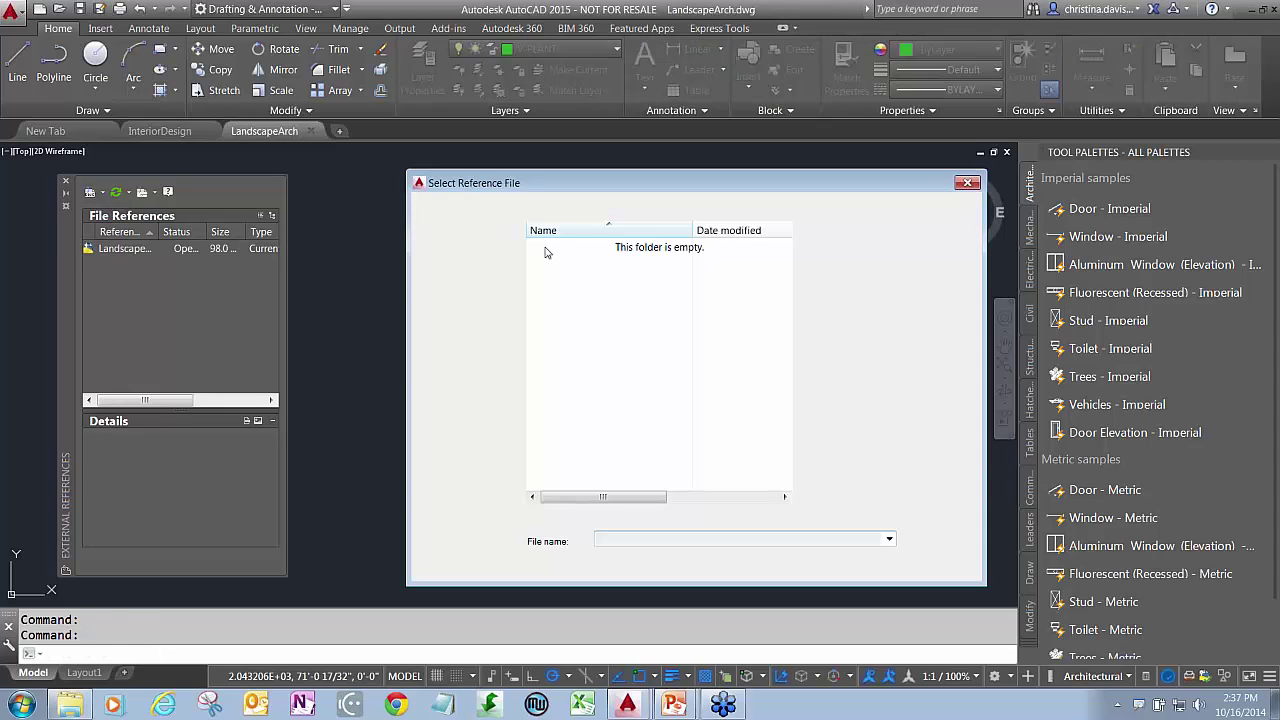
pyautogui.click(780, 205)
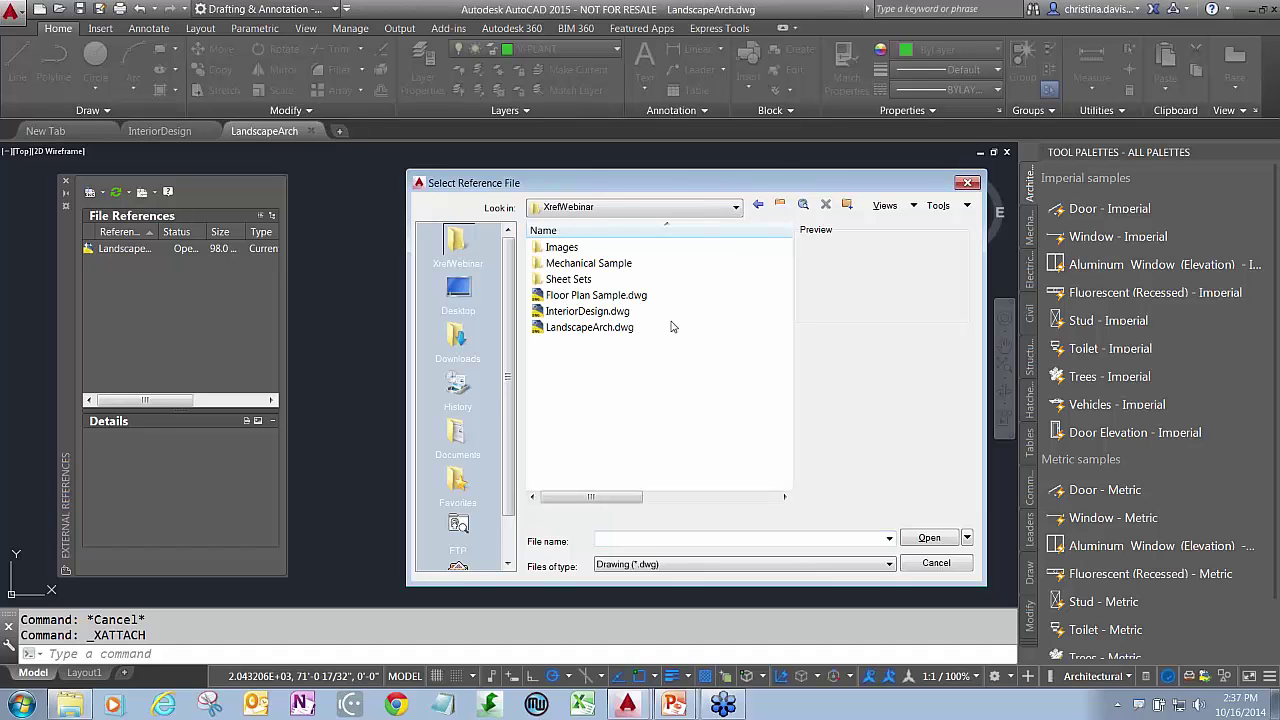
pyautogui.doubleClick(592, 311)
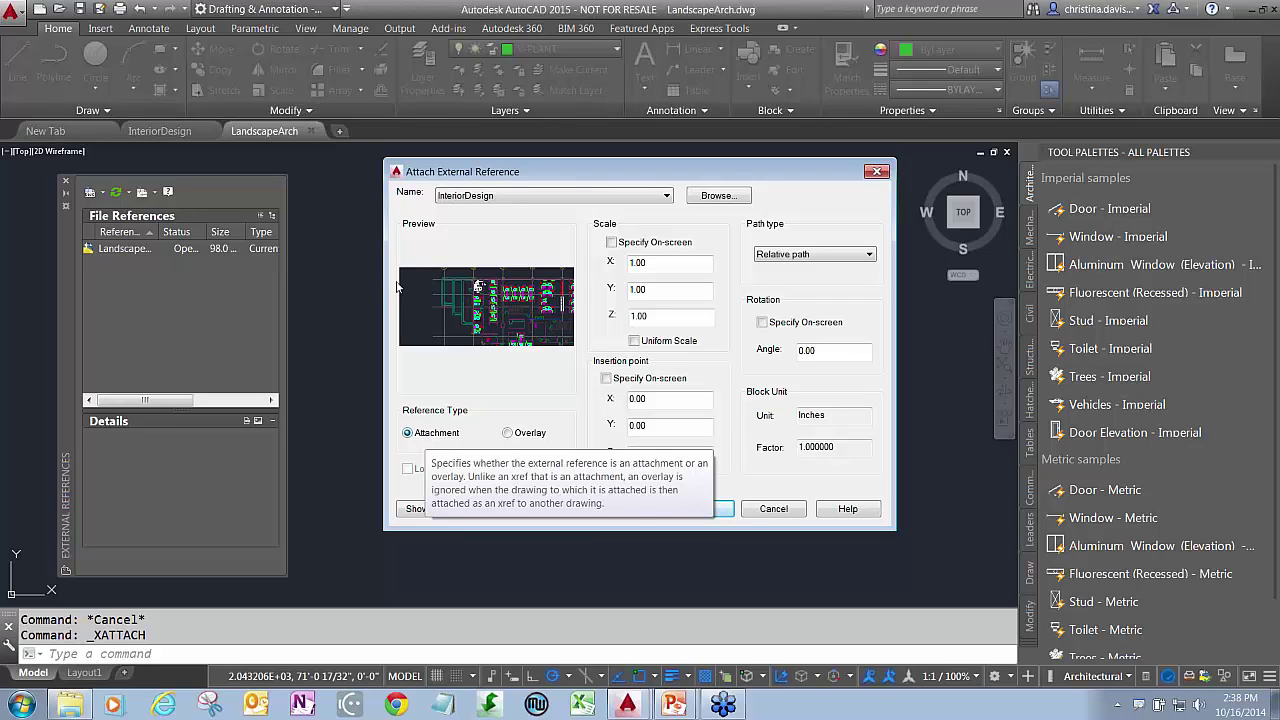
pyautogui.click(686, 510)
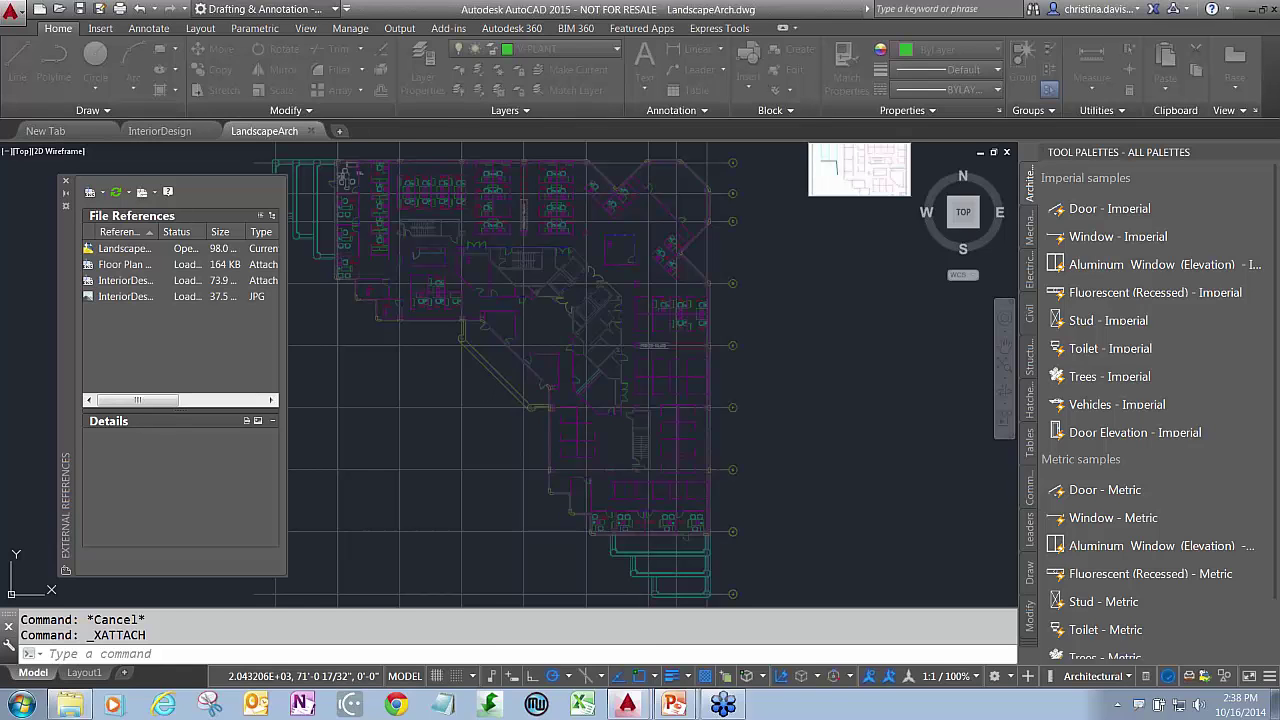
# - Insert two Trees - Imperial blocks outside the stepped corners of the building's west side and save LandscapeArch
pyautogui.moveTo(422, 376); pyautogui.dragTo(524, 437, button='middle')
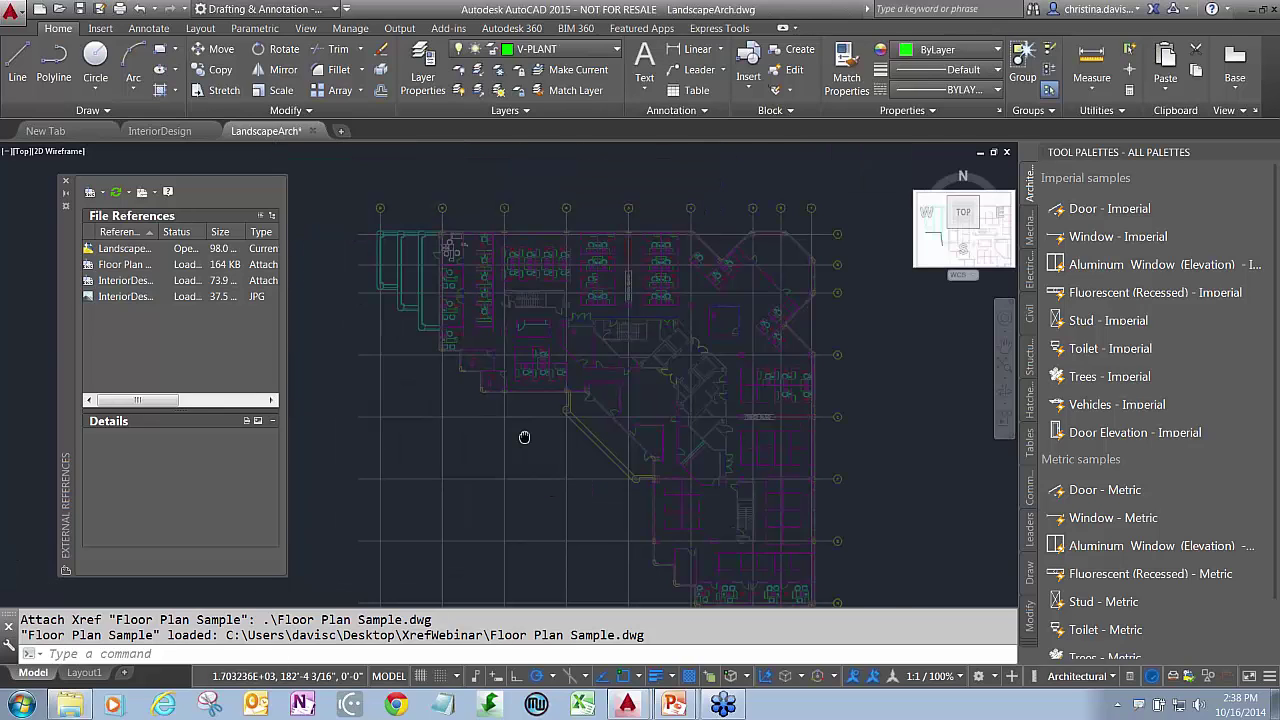
pyautogui.scroll(2, 469, 309)
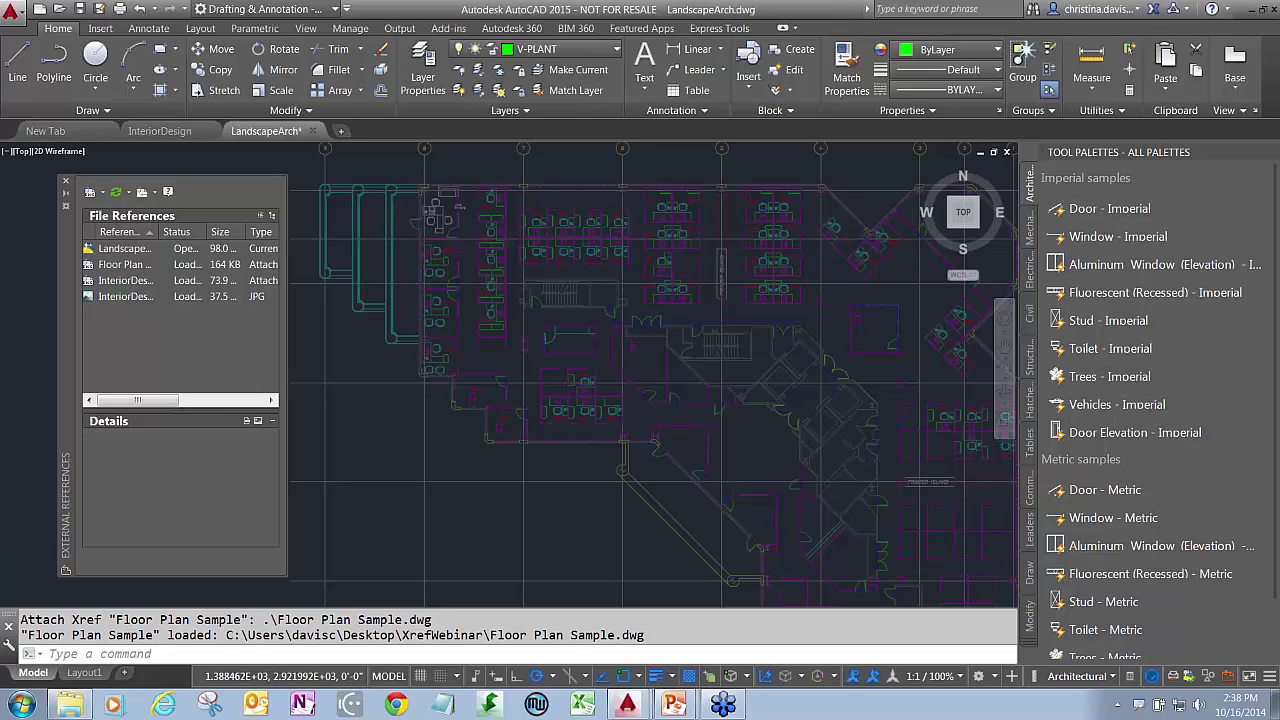
pyautogui.scroll(-5, 475, 345)
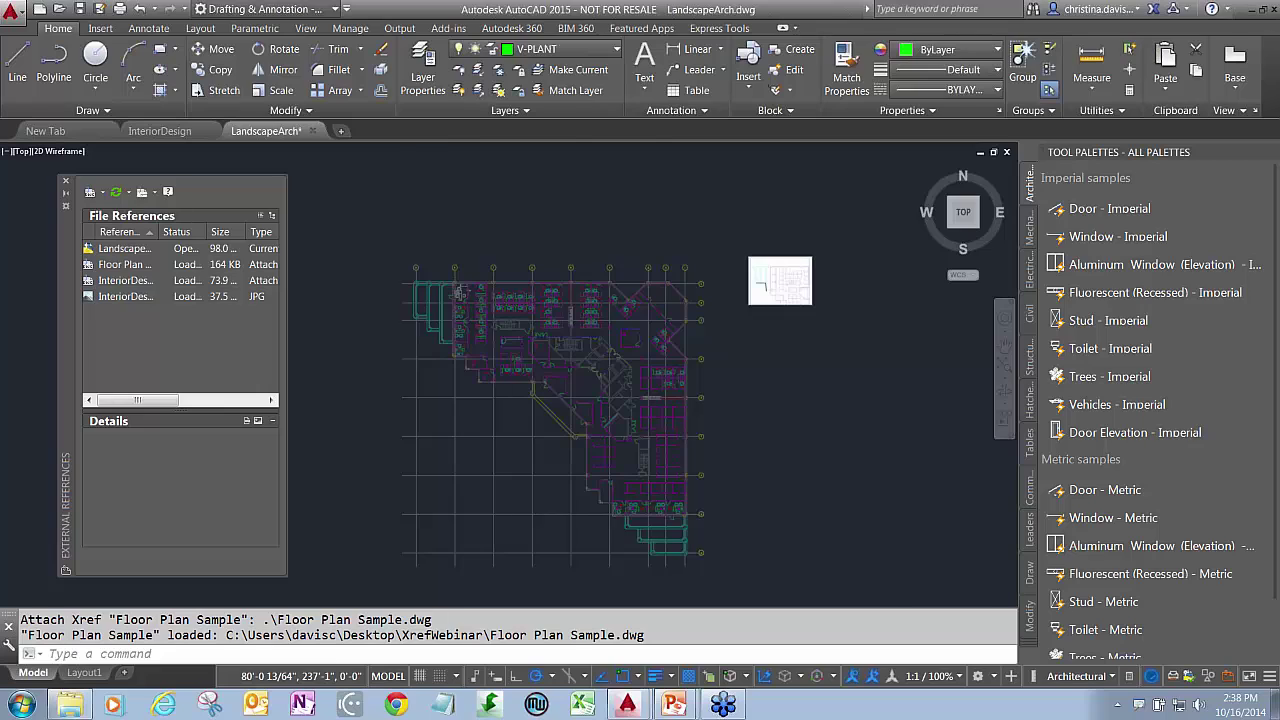
pyautogui.scroll(5, 430, 288)
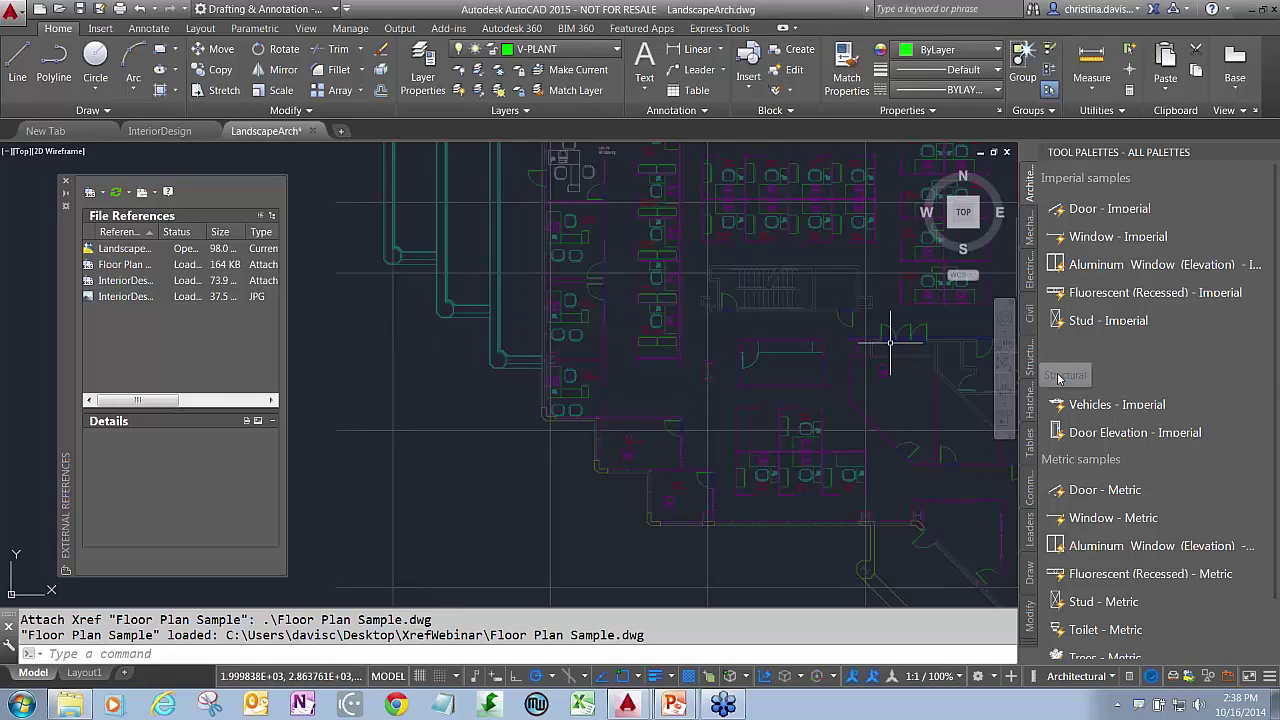
pyautogui.click(1060, 377)
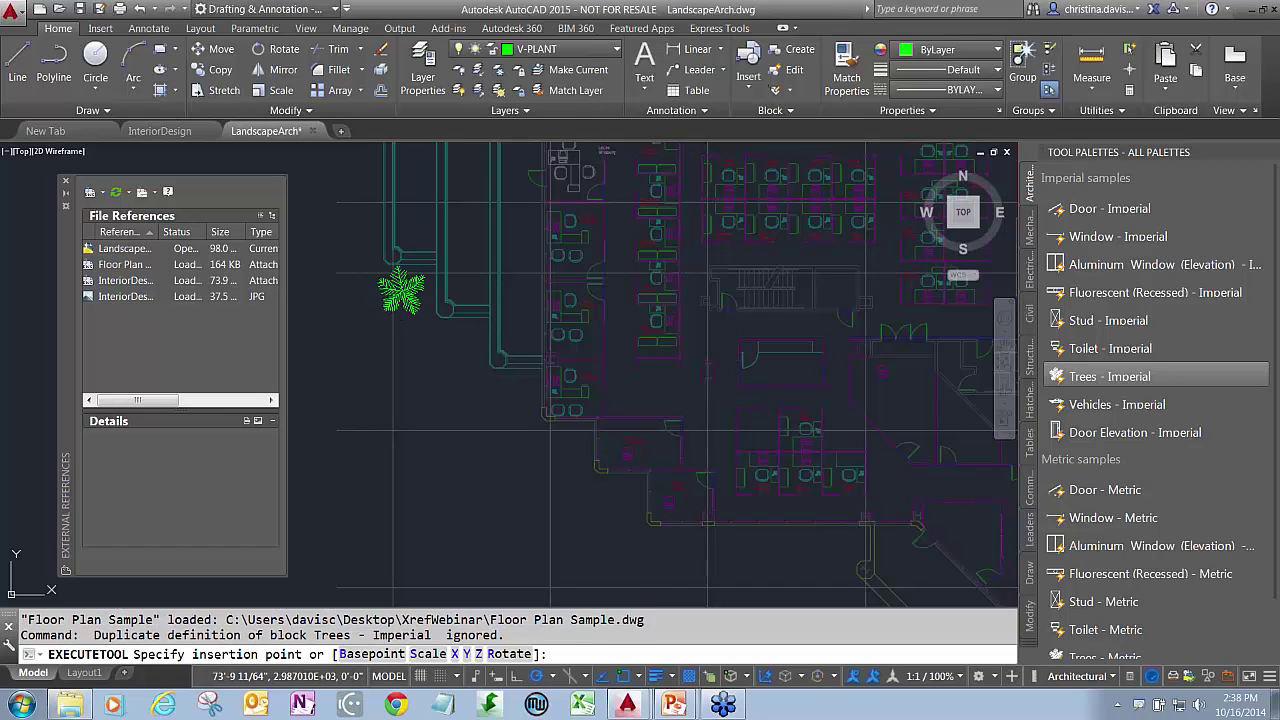
pyautogui.click(401, 290)
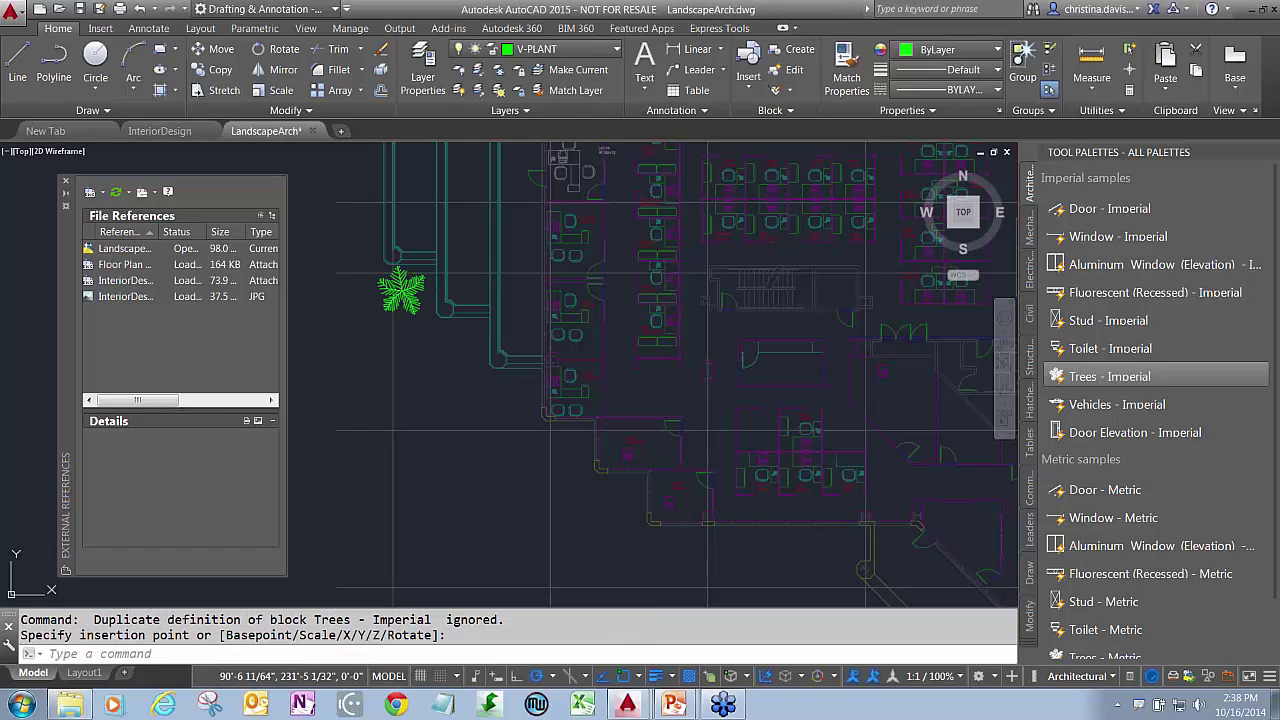
pyautogui.click(1060, 376)
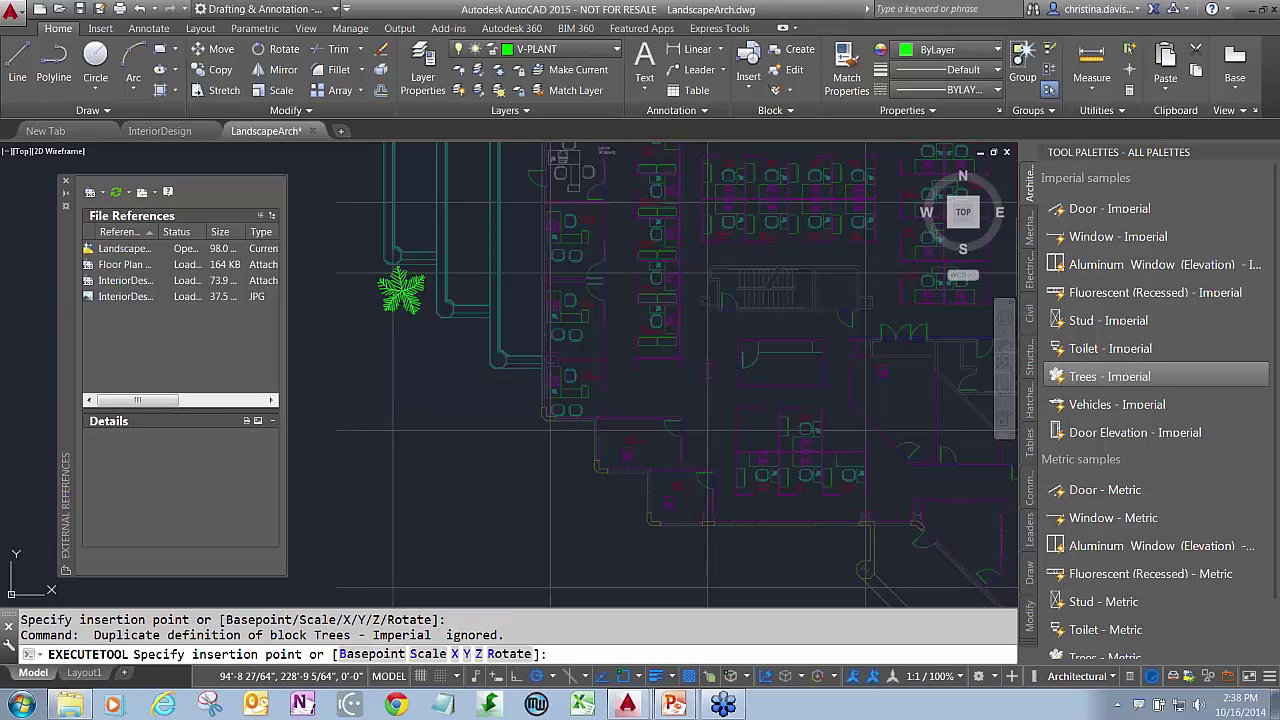
pyautogui.click(511, 393)
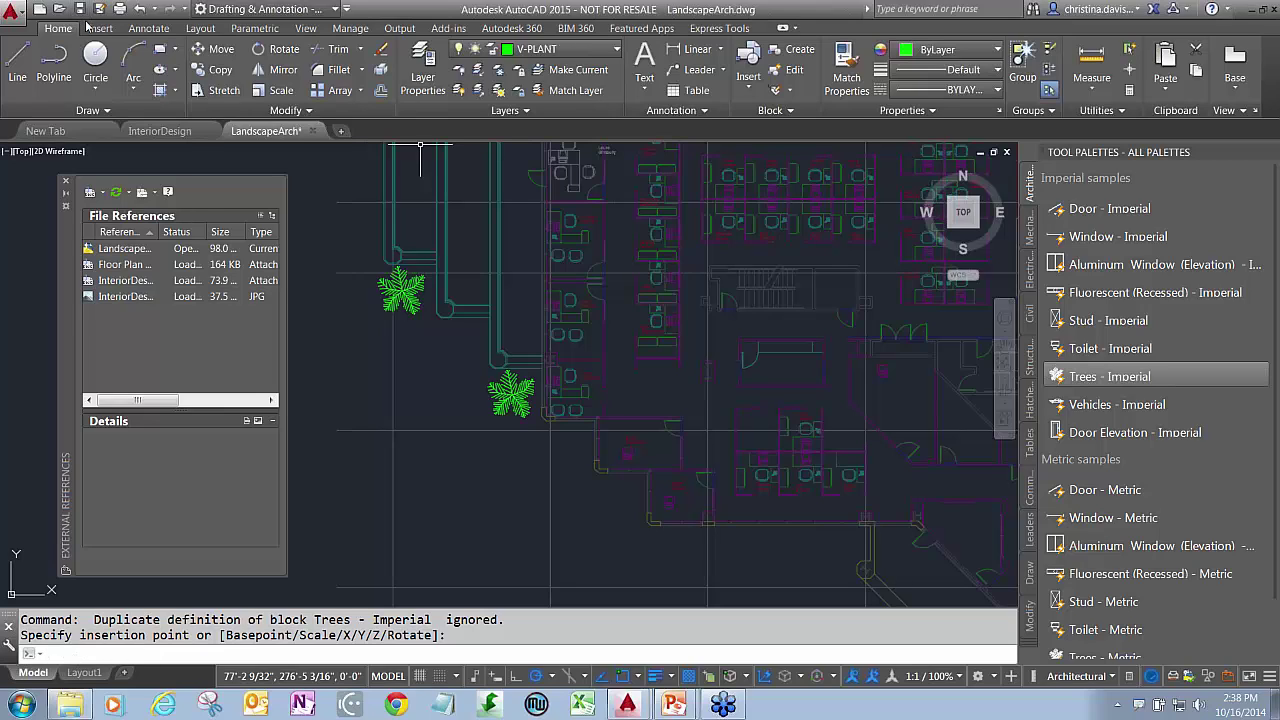
pyautogui.hotkey('ctrl', 's')
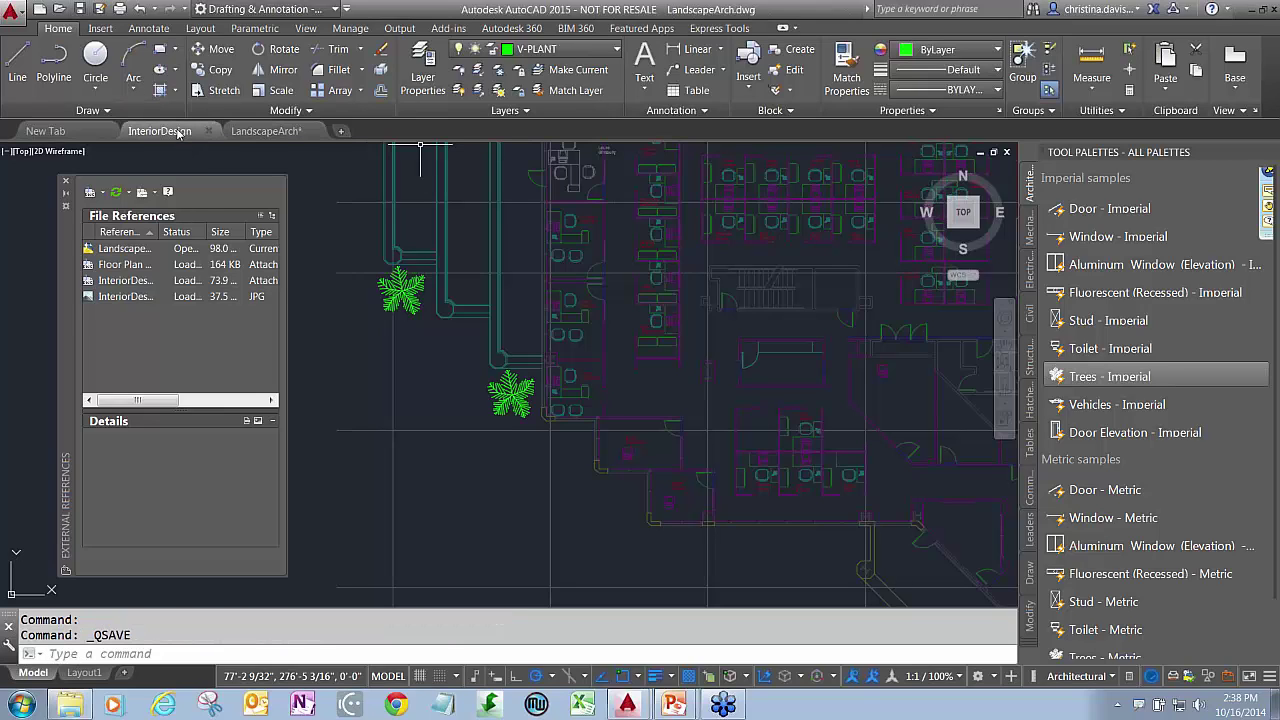
# - In the InteriorDesign drawing, change the Floor Plan Sample reference type to Overlay and save the drawing
pyautogui.click(160, 131)
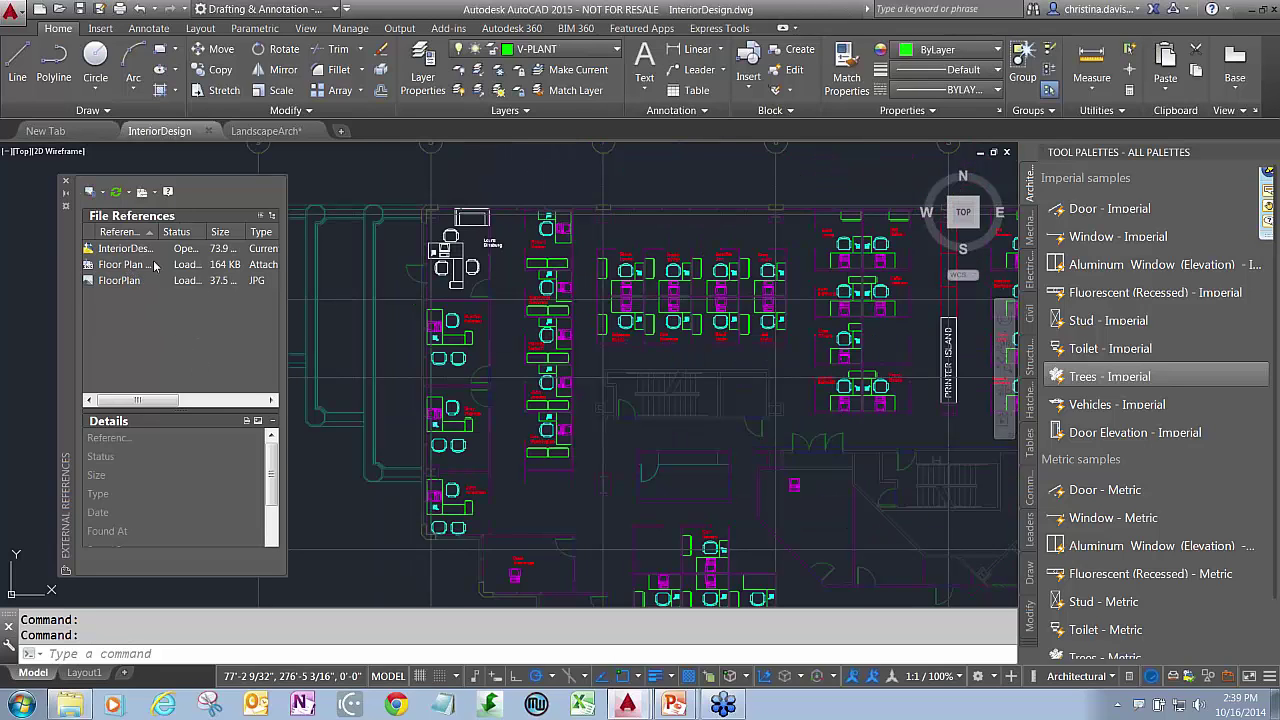
pyautogui.click(144, 266)
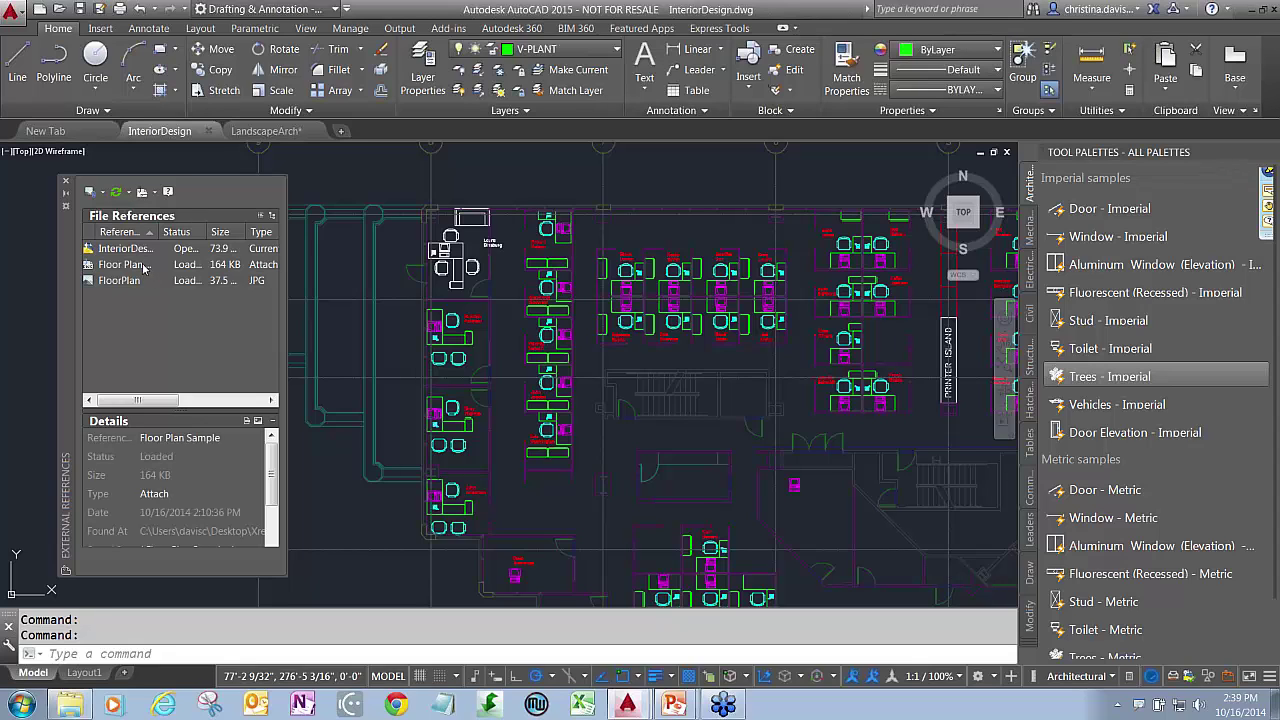
pyautogui.click(144, 266)
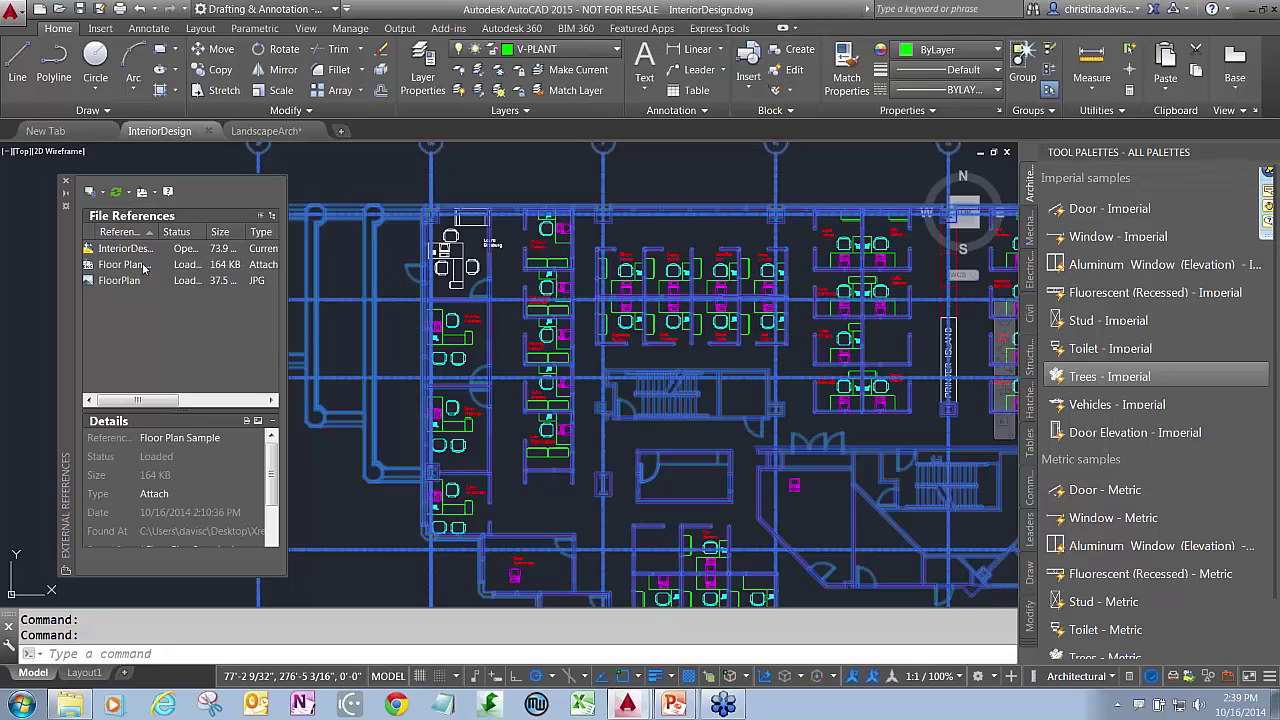
pyautogui.click(186, 496)
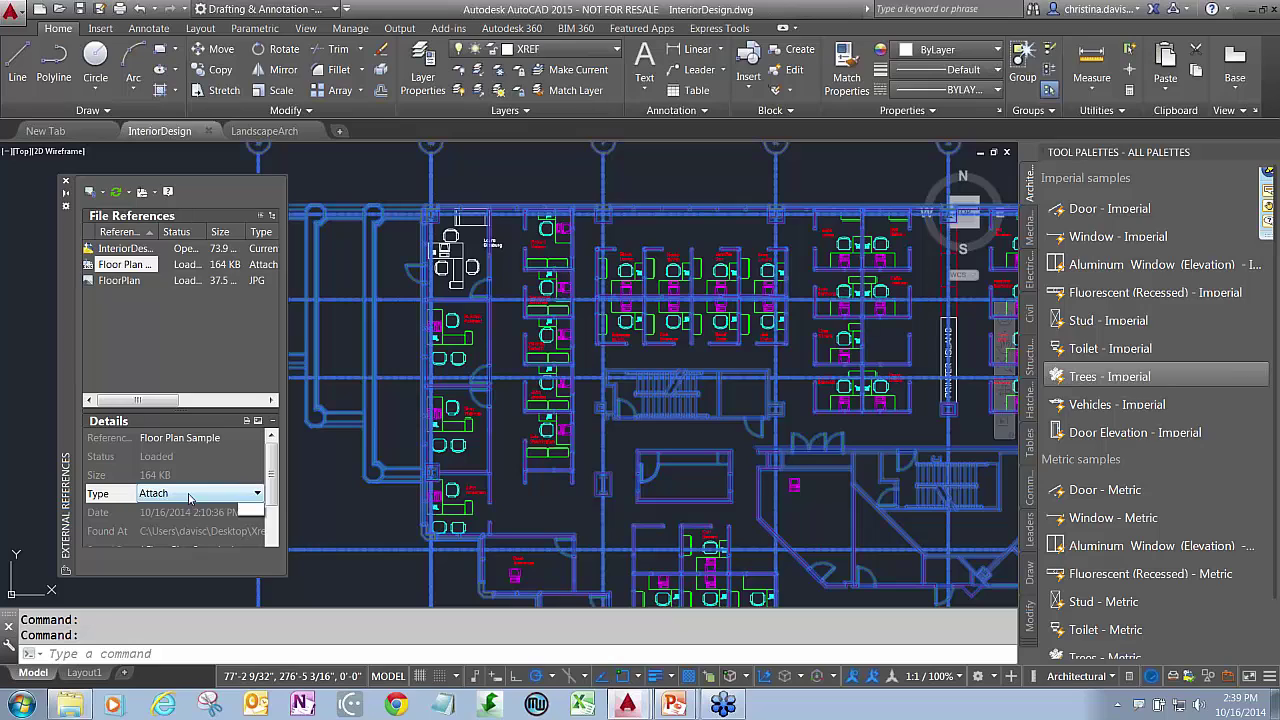
pyautogui.click(189, 494)
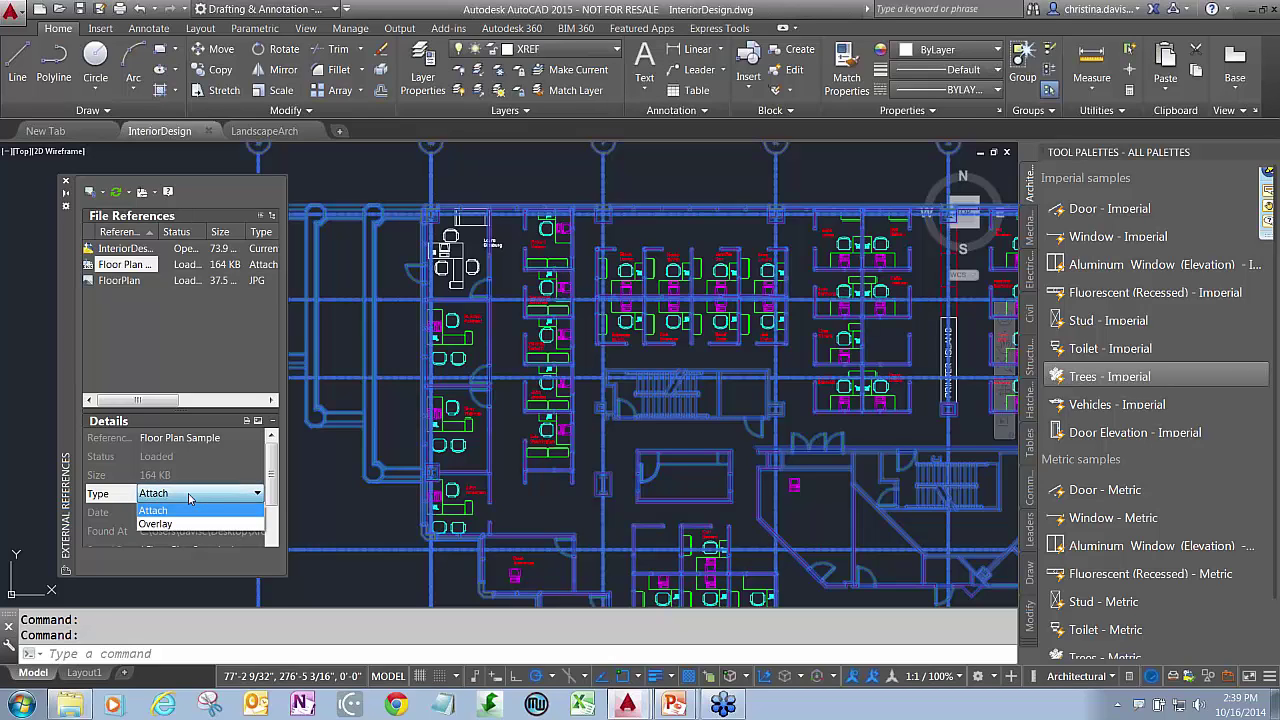
pyautogui.click(183, 523)
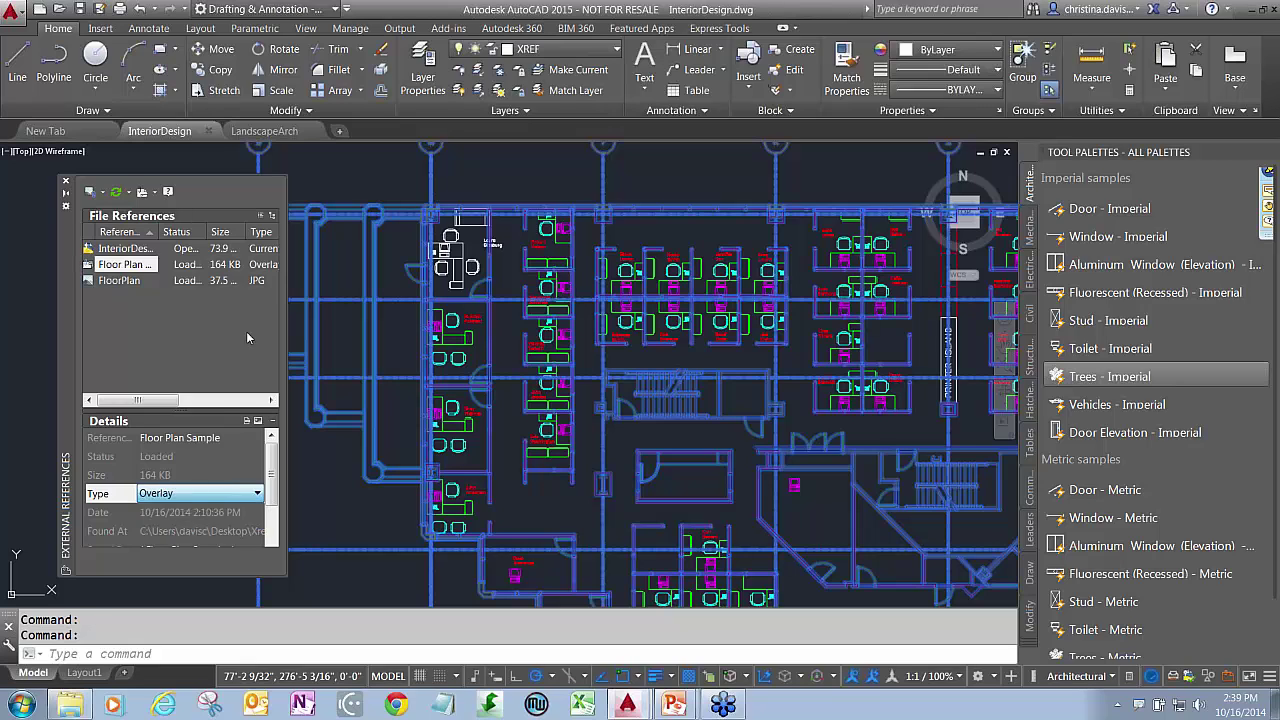
pyautogui.click(80, 8)
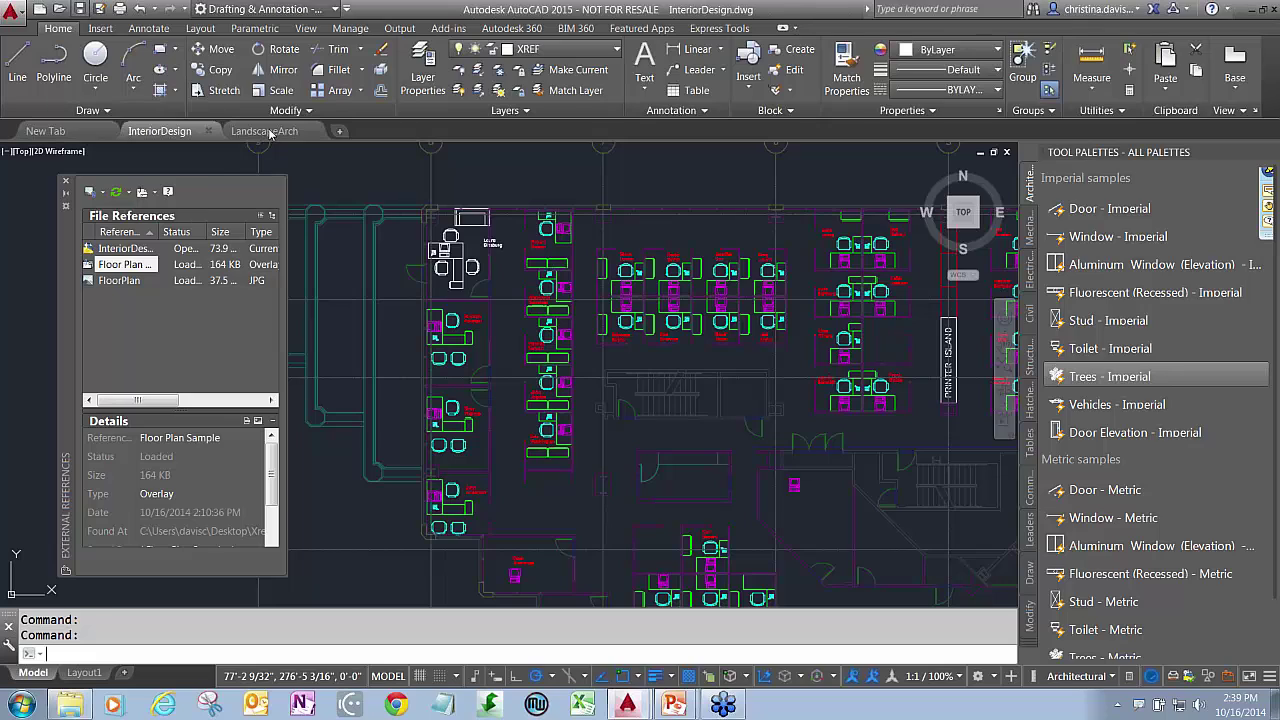
# - Return to the LandscapeArch drawing and reload the changed InteriorDesign reference
pyautogui.click(269, 131)
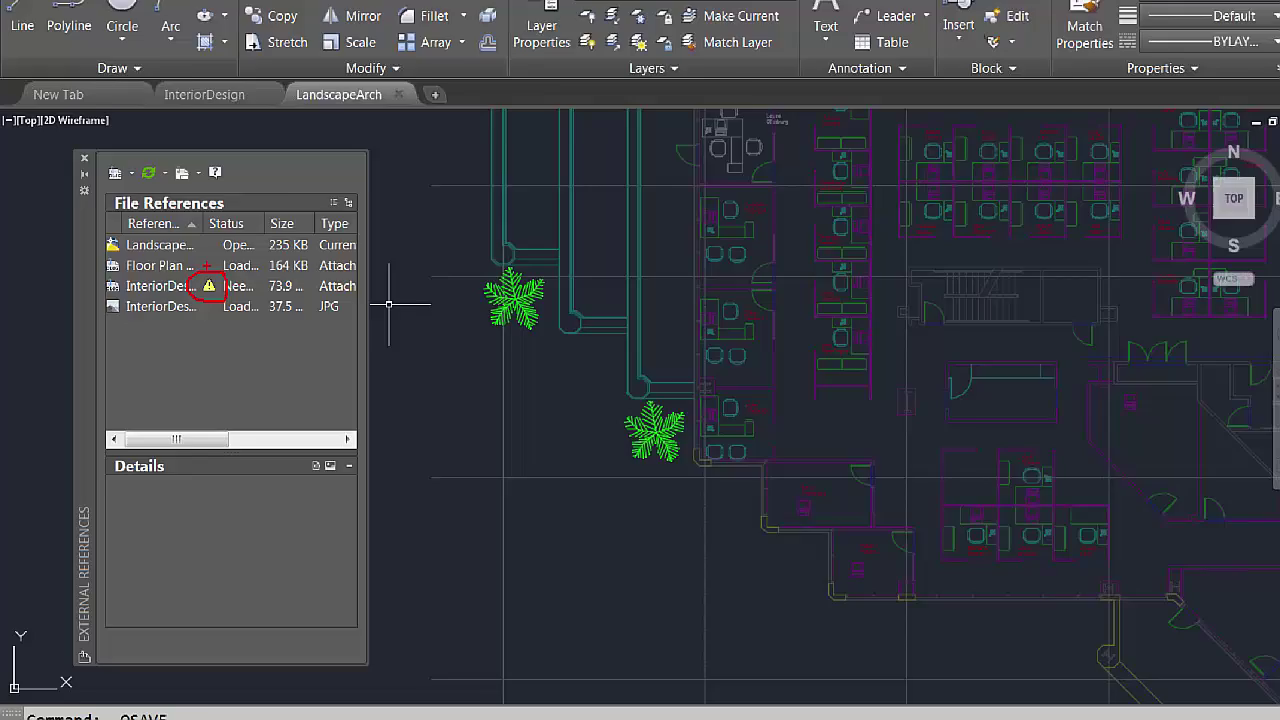
pyautogui.click(217, 122)
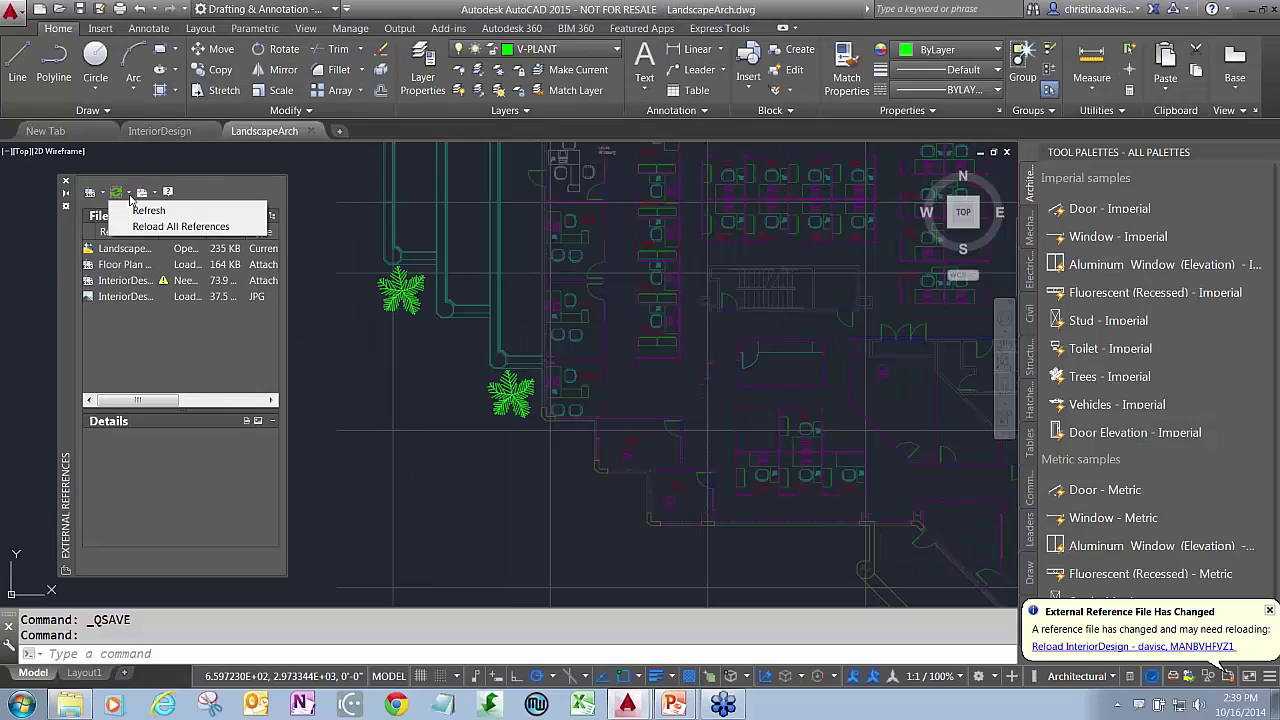
pyautogui.click(247, 154)
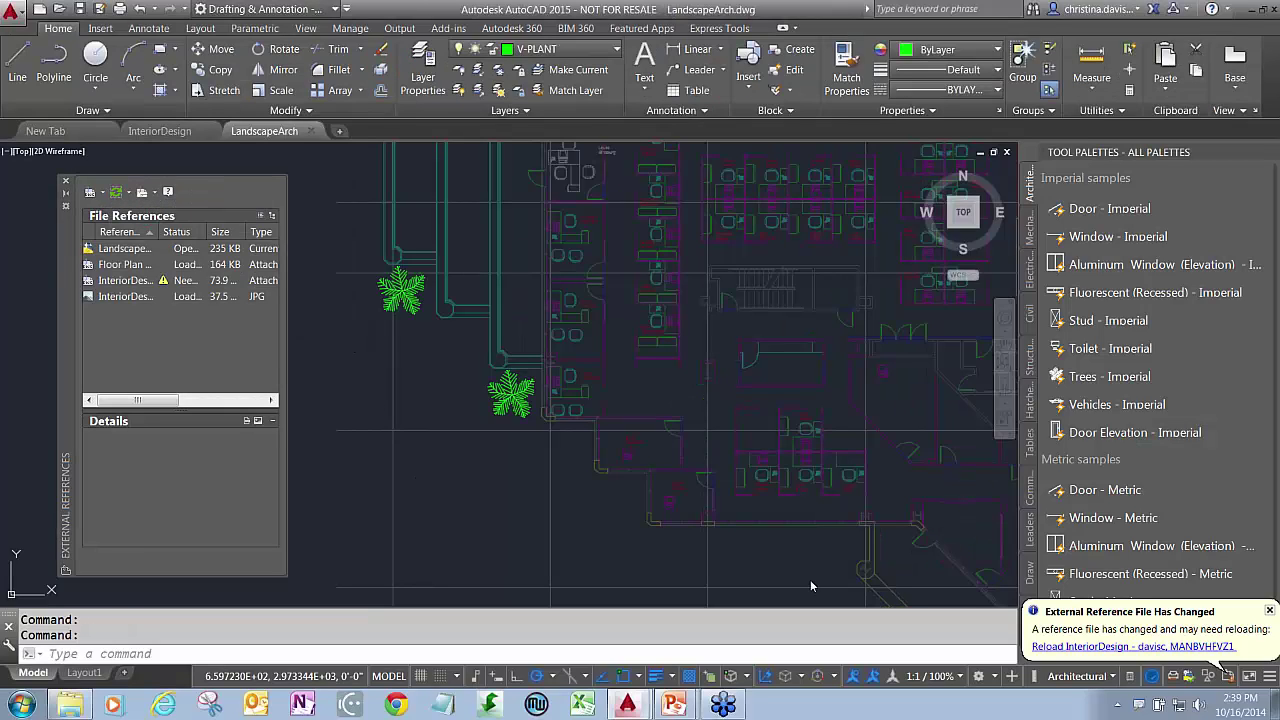
pyautogui.click(1085, 647)
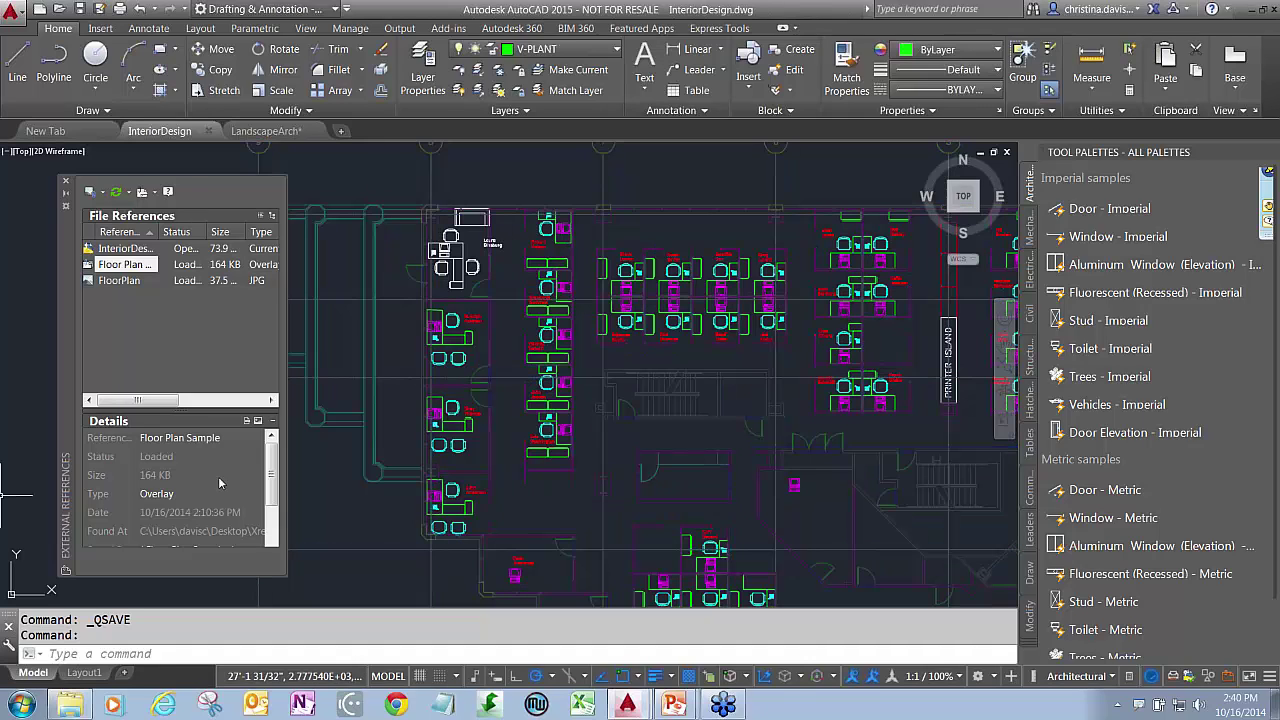
# - In InteriorDesign, set the Floor Plan Sample reference type back to Attach and save the drawing
pyautogui.click(180, 493)
pyautogui.click(186, 493)
pyautogui.click(155, 510)
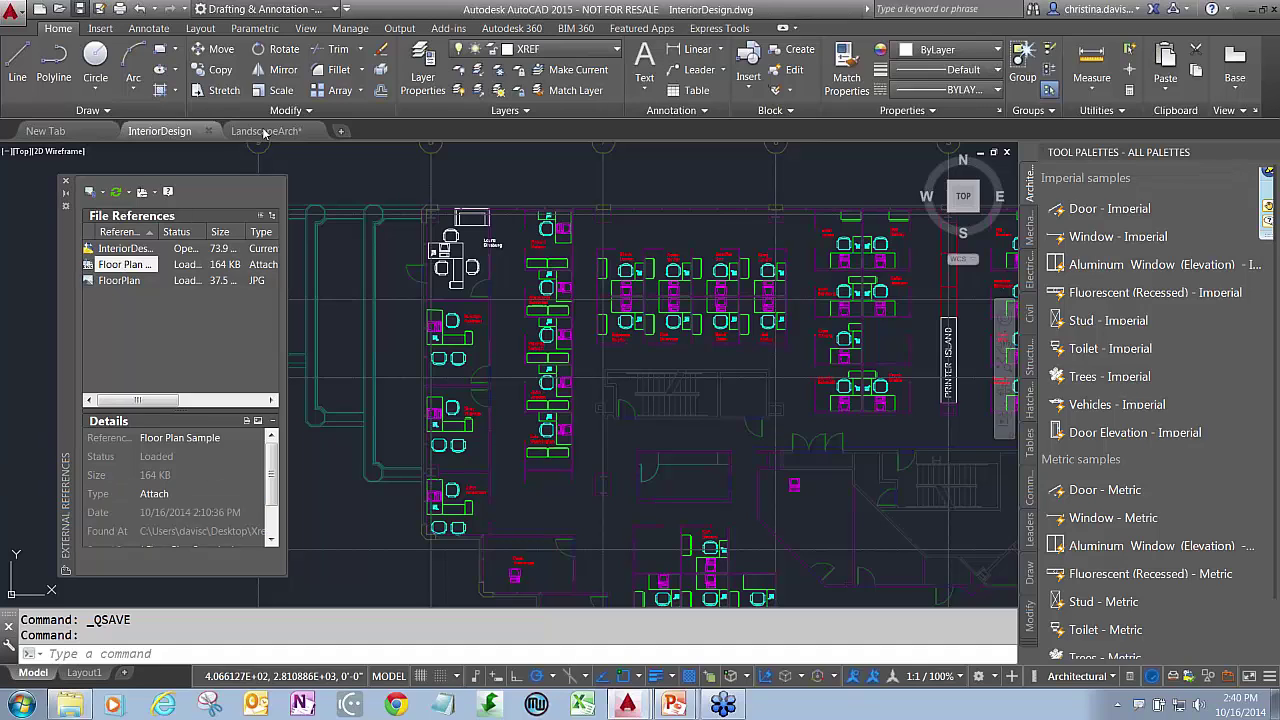
pyautogui.click(268, 132)
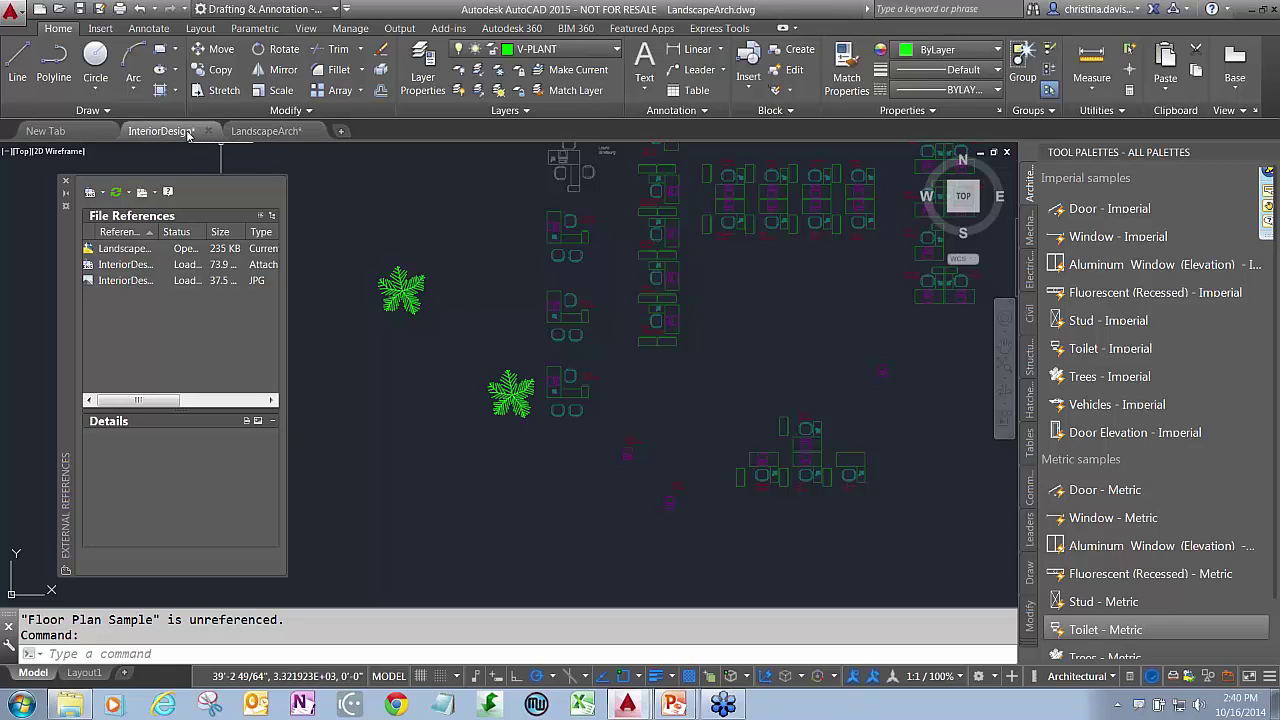
pyautogui.click(80, 8)
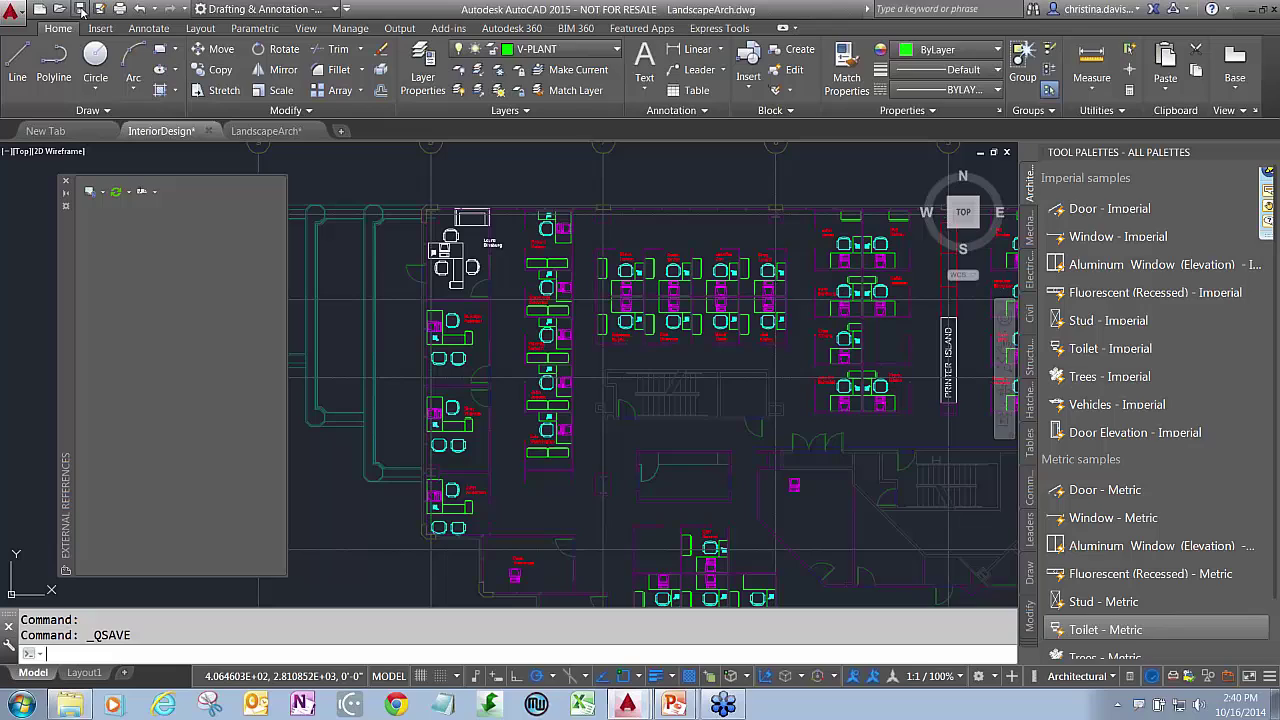
# - Reload InteriorDesign in the LandscapeArch drawing to bring the nested floor plan back in
pyautogui.click(264, 134)
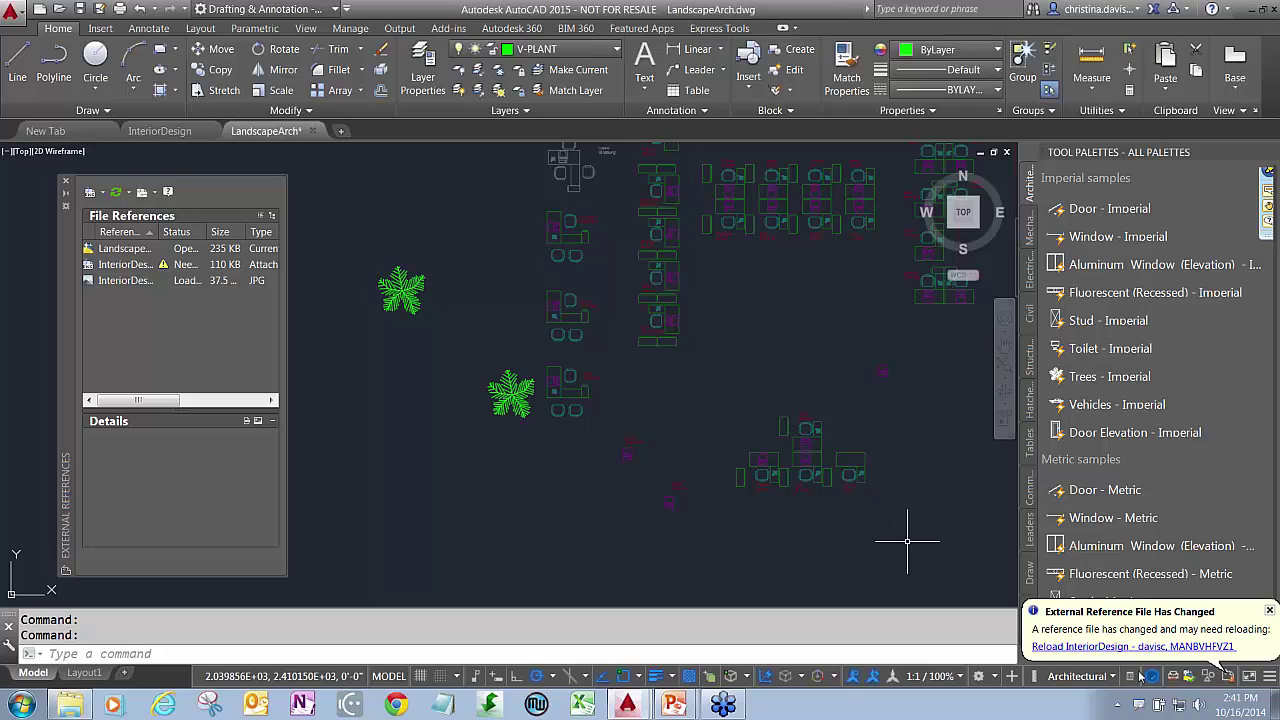
pyautogui.click(1111, 648)
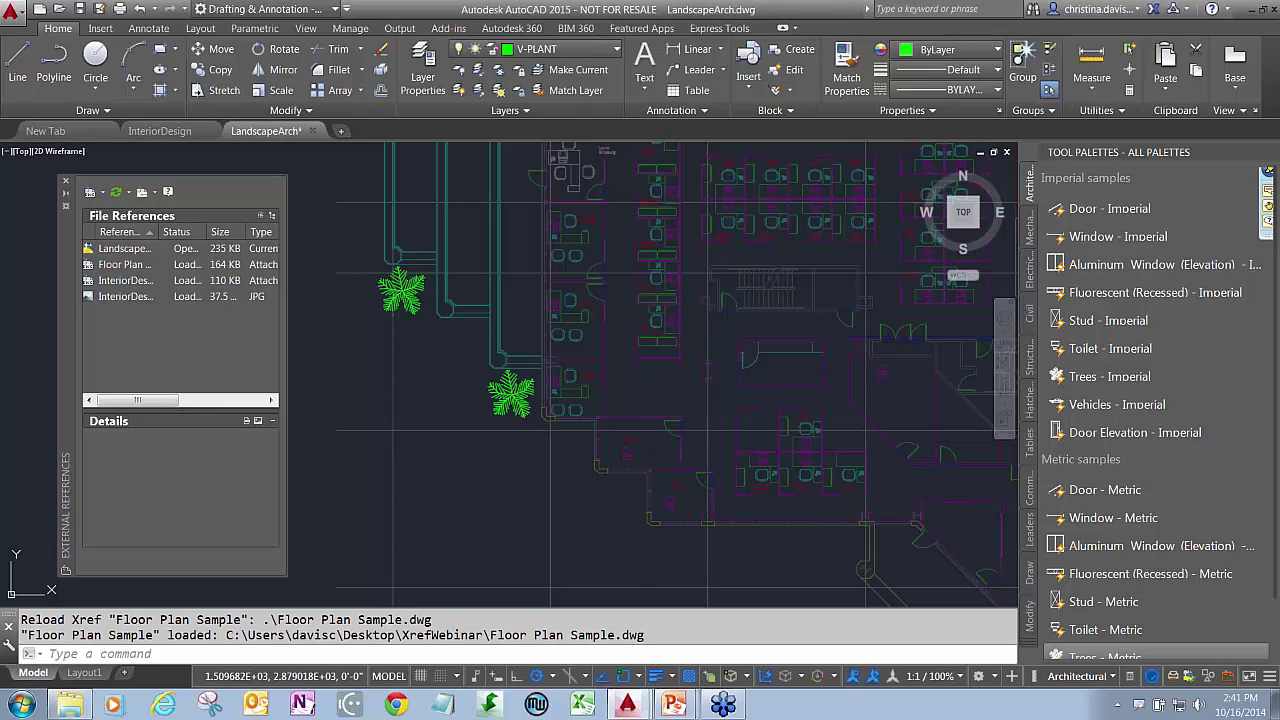
pyautogui.moveTo(644, 373); pyautogui.dragTo(591, 426, button='middle')
pyautogui.scroll(-2, 593, 423)
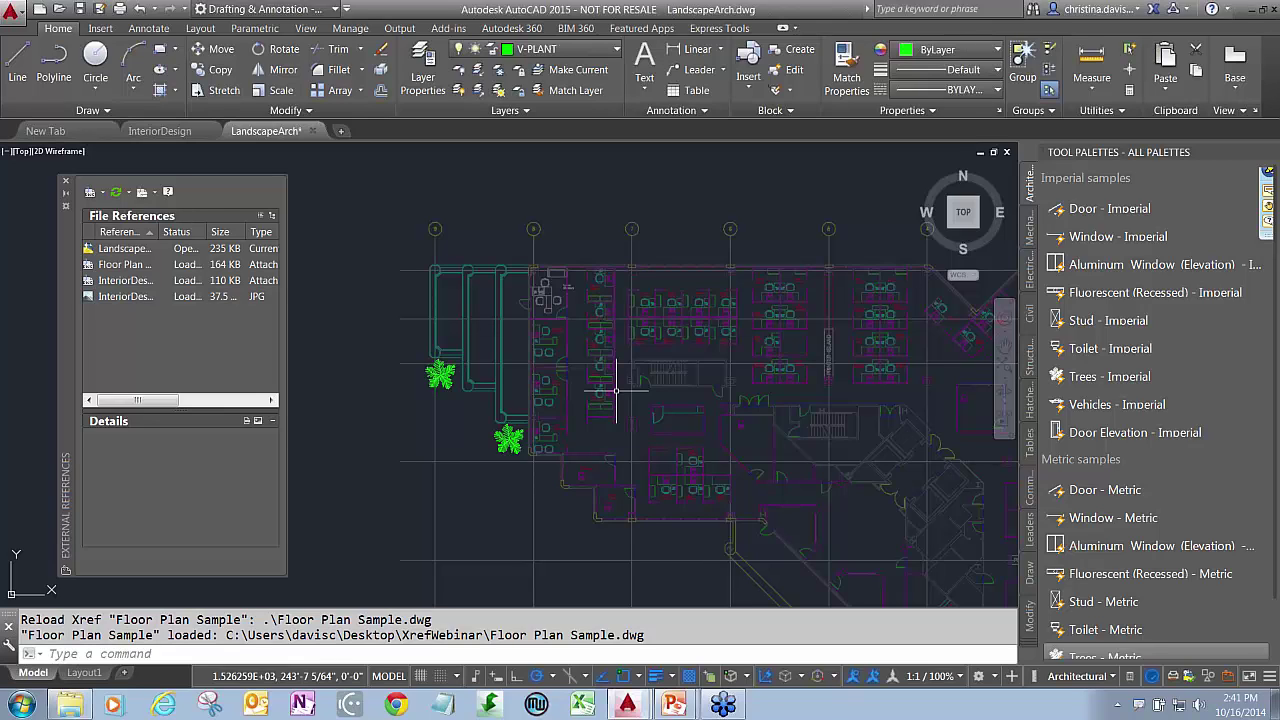
# - Enlarge the External References palette and inspect the details and saved path of the nested Floor Plan Sample reference
pyautogui.click(128, 265)
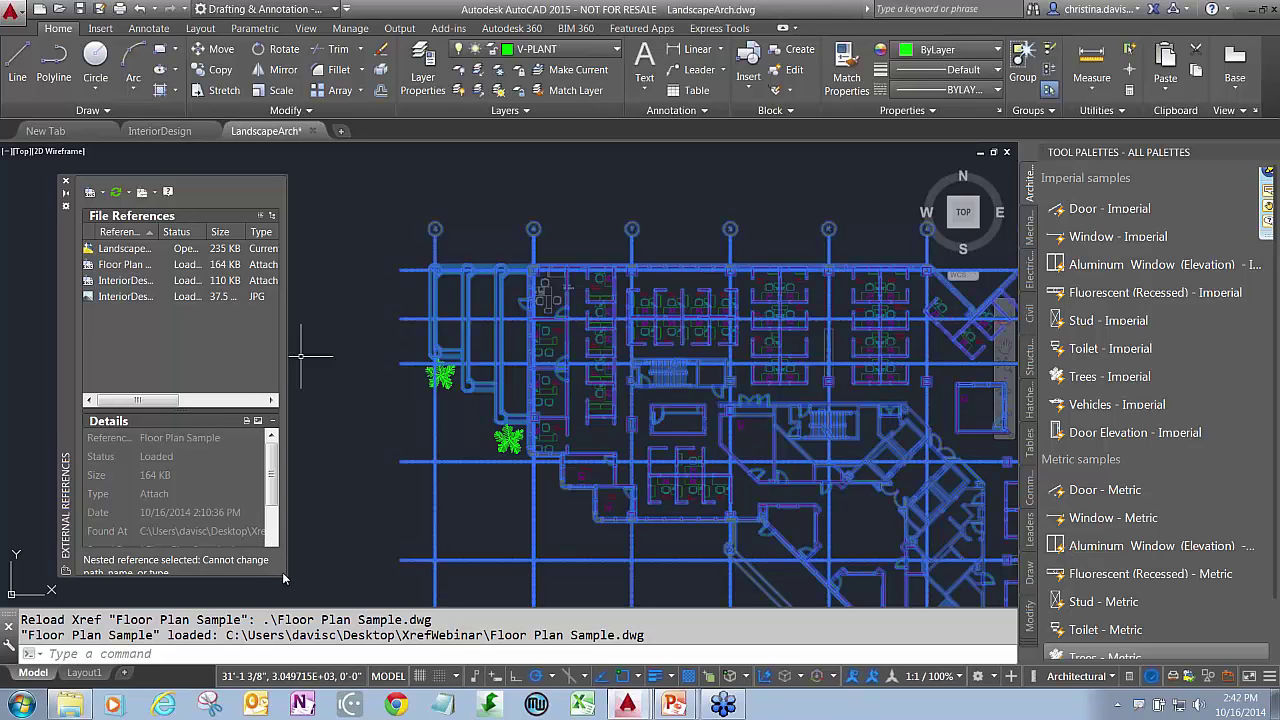
pyautogui.moveTo(283, 578); pyautogui.dragTo(349, 611)
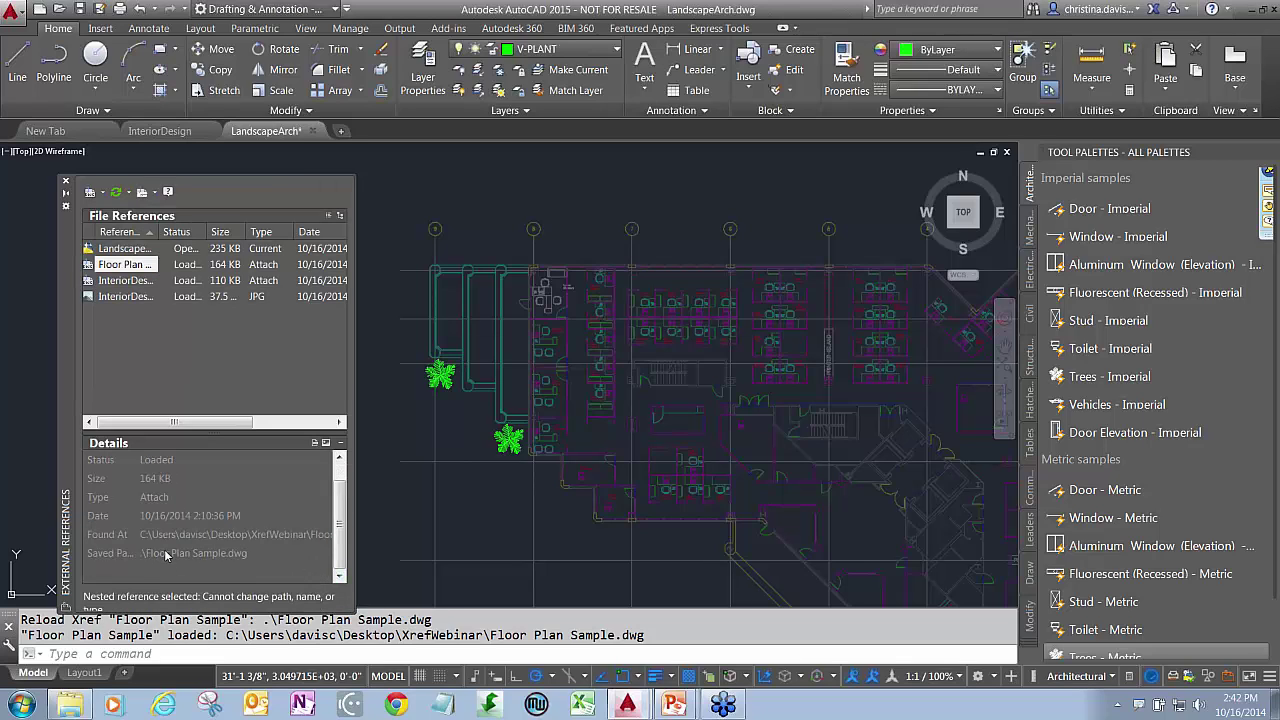
pyautogui.click(185, 540)
pyautogui.click(186, 554)
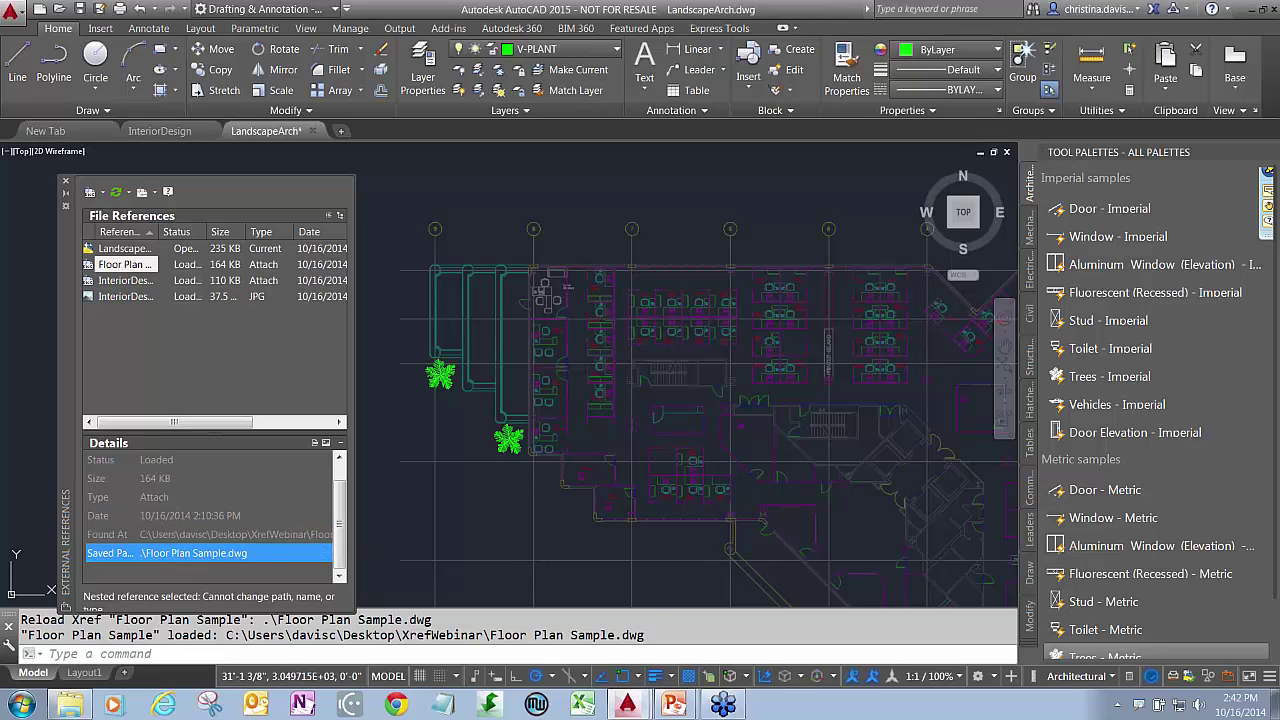
pyautogui.click(378, 543)
pyautogui.press('Escape')
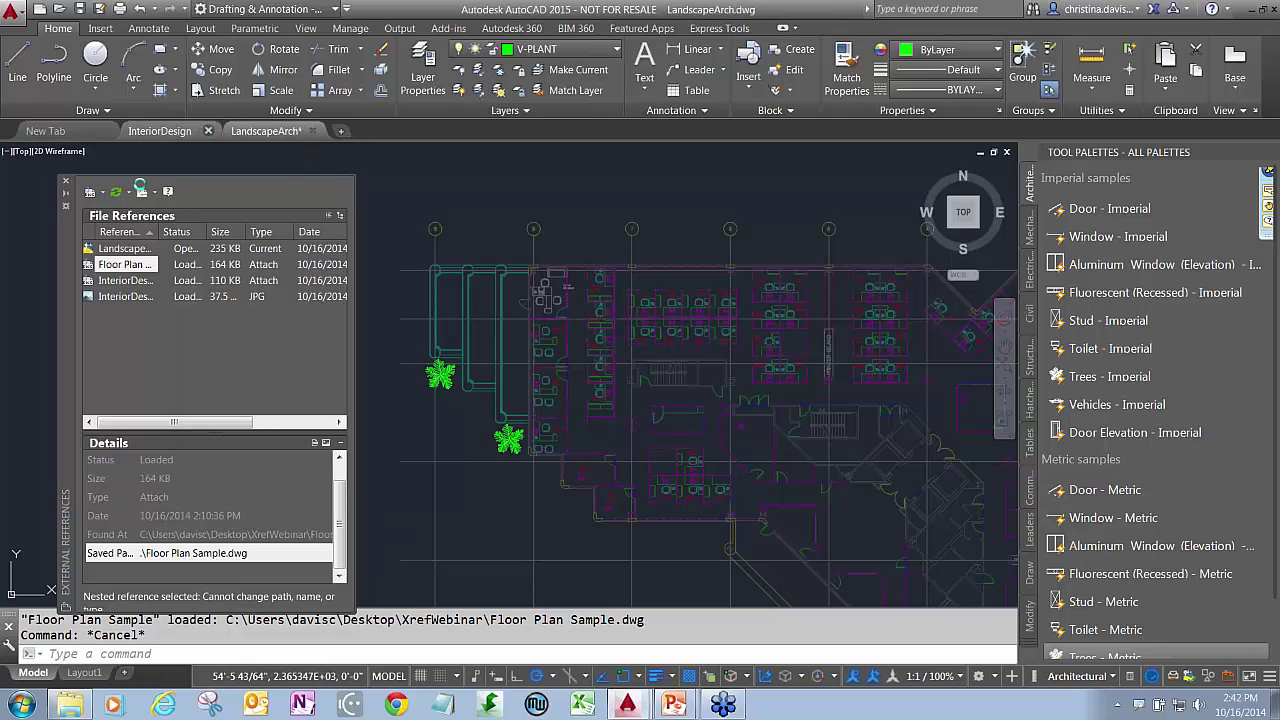
# - Close the open drawings and delete Floor Plan Sample.dwg from the XrefWebinar folder in Windows Explorer
pyautogui.click(140, 190)
pyautogui.click(628, 390)
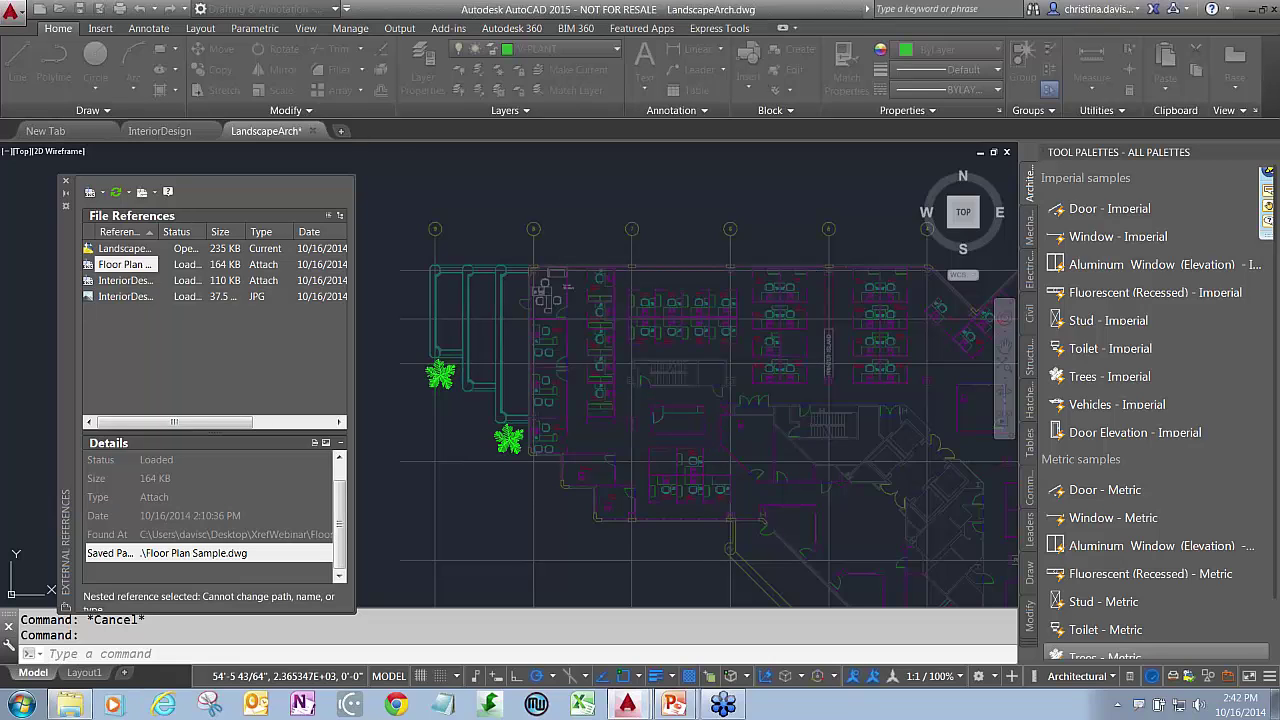
pyautogui.click(70, 706)
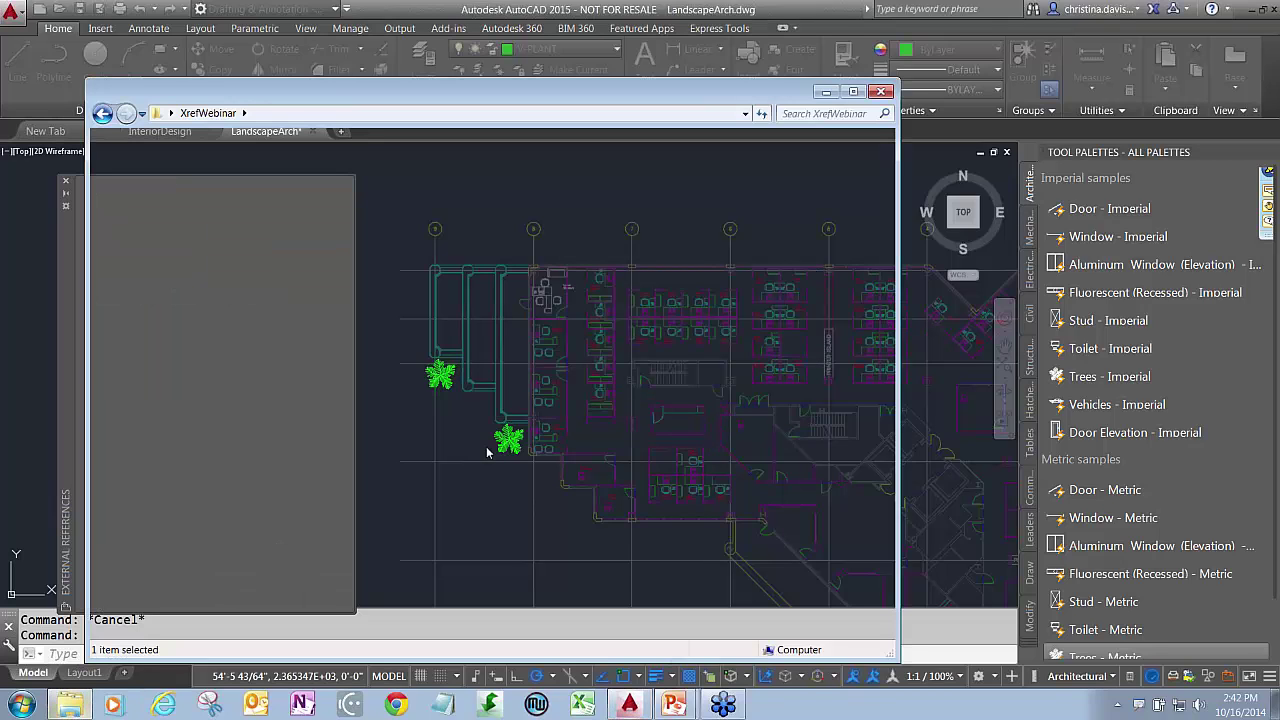
pyautogui.moveTo(624, 93); pyautogui.dragTo(648, 89)
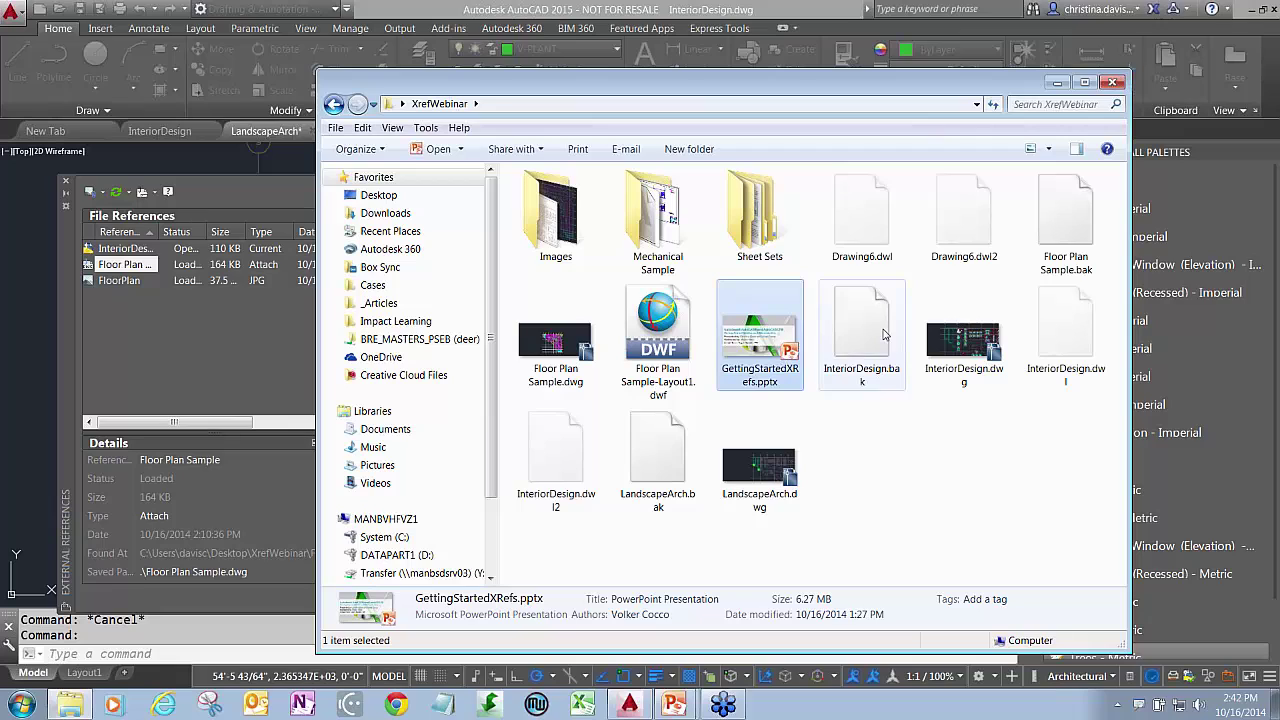
pyautogui.click(558, 342)
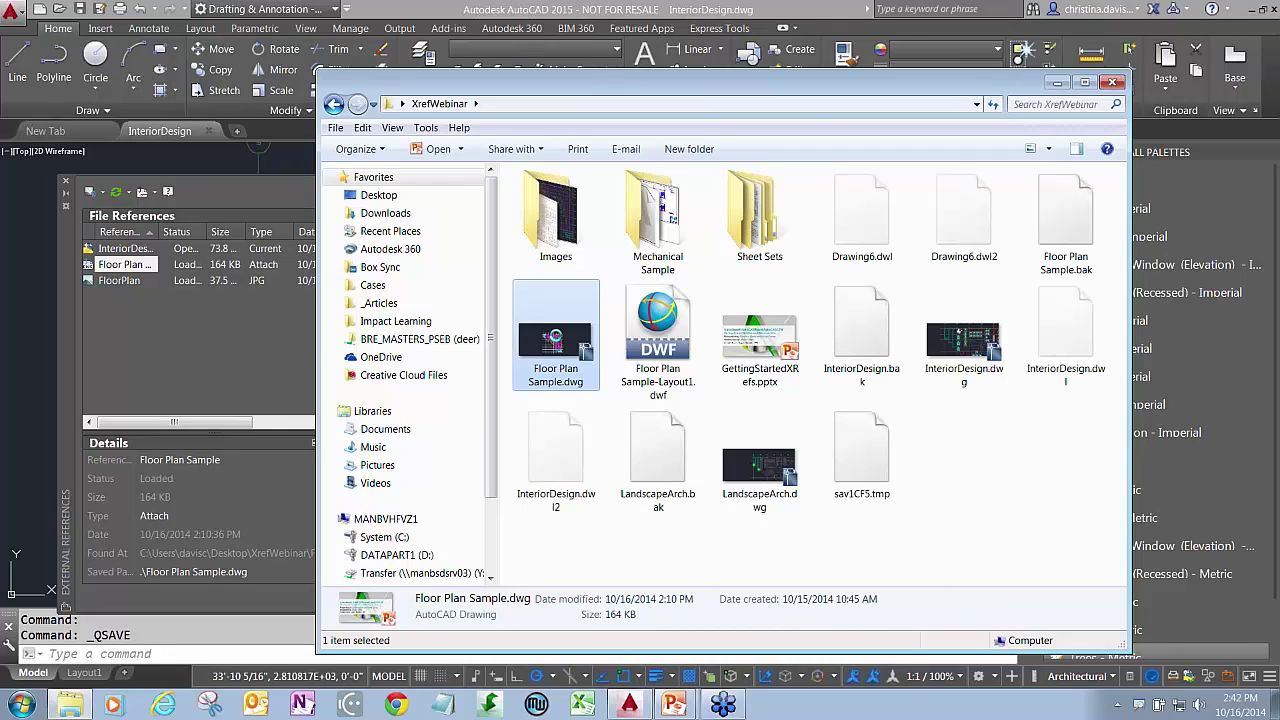
pyautogui.rightClick(557, 342)
pyautogui.click(509, 537)
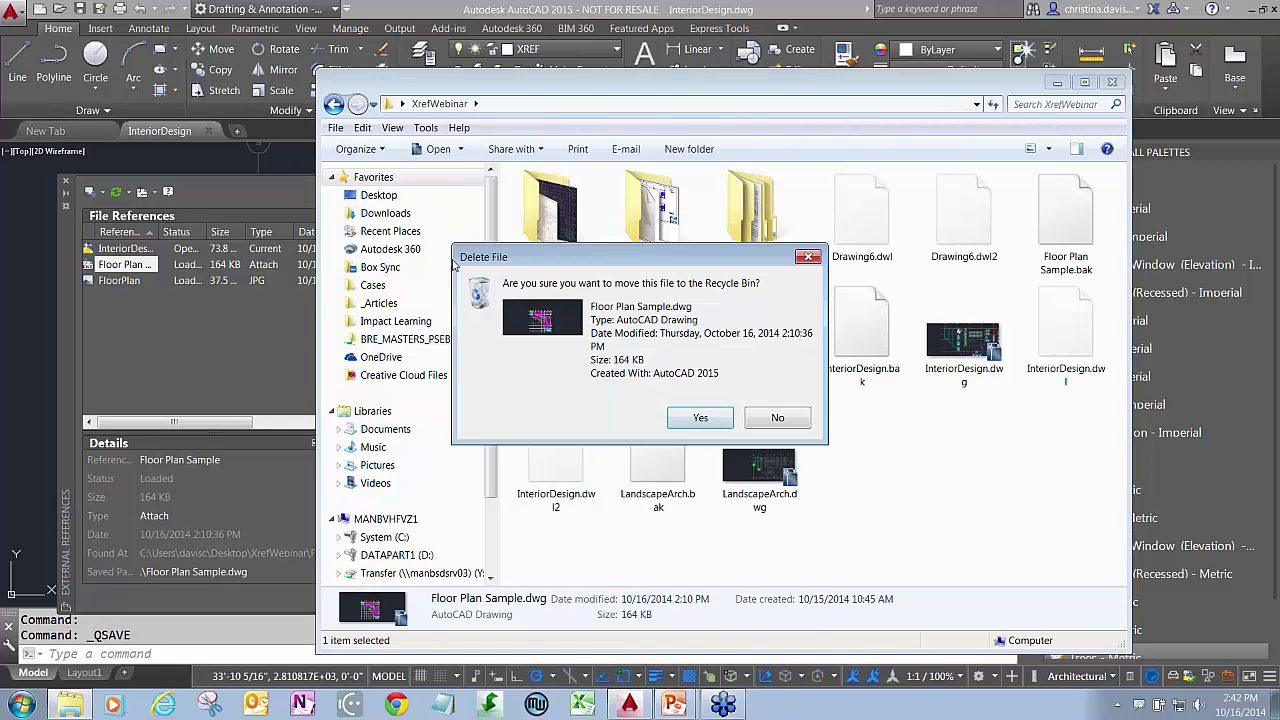
pyautogui.click(217, 134)
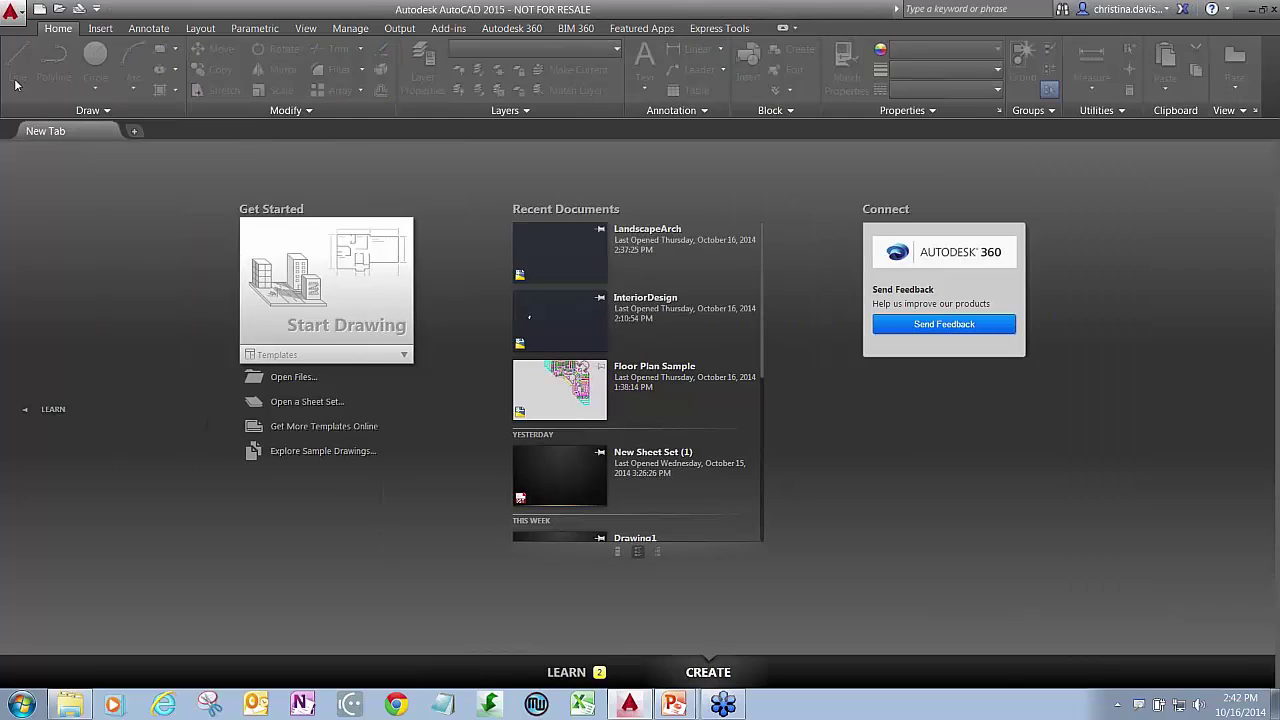
pyautogui.click(84, 706)
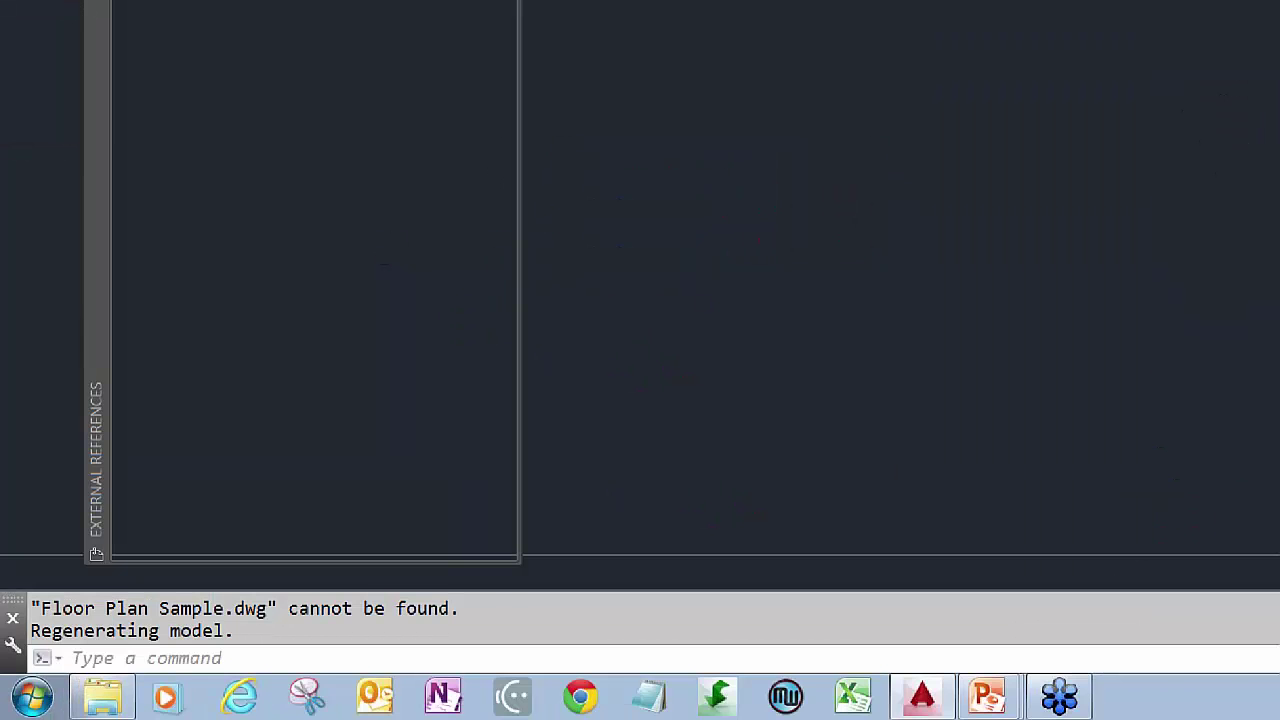
# - In LandscapeArch, choose to update the location of the unresolved reference and browse for a new saved path for Floor Plan Sample
pyautogui.moveTo(36, 625); pyautogui.dragTo(451, 625)
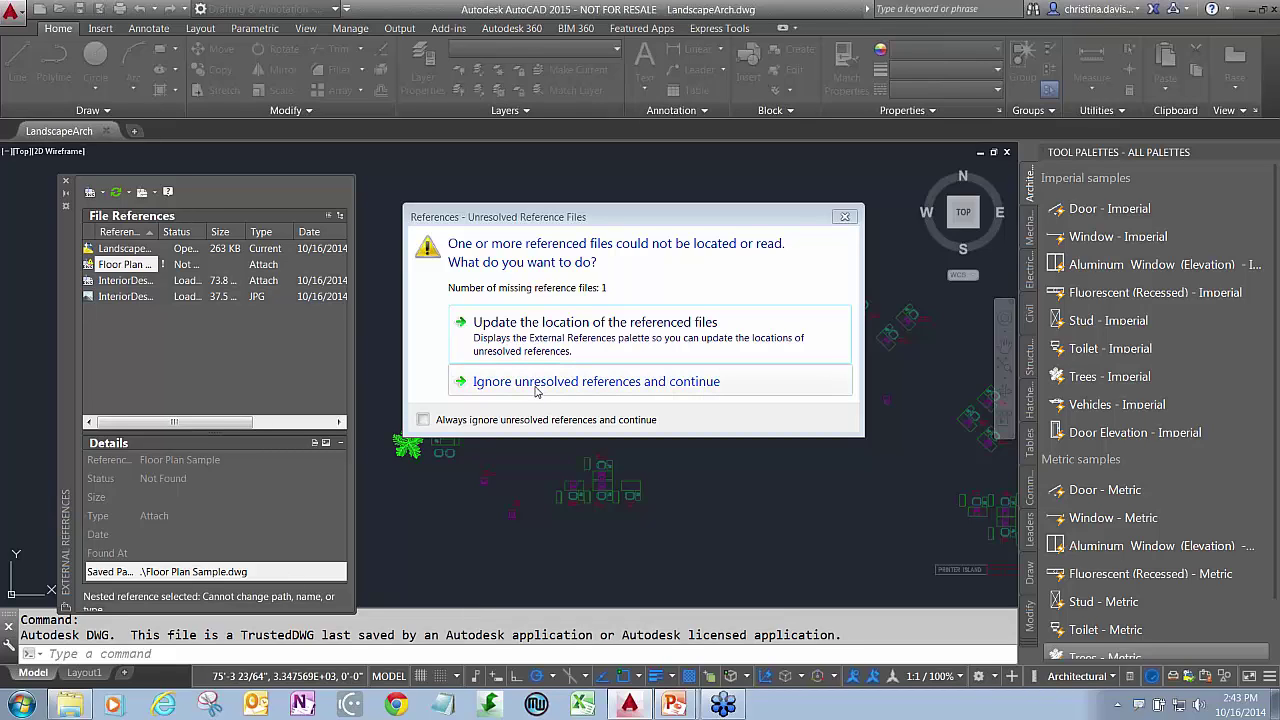
pyautogui.click(528, 331)
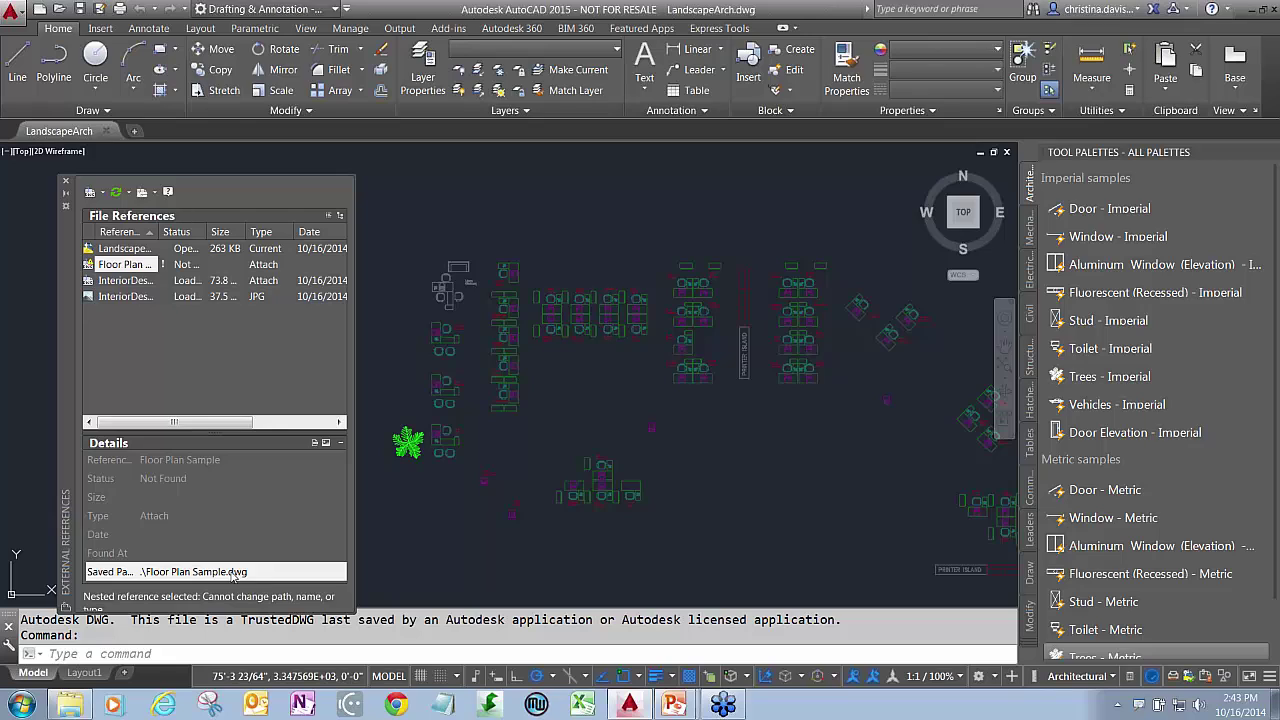
pyautogui.click(268, 575)
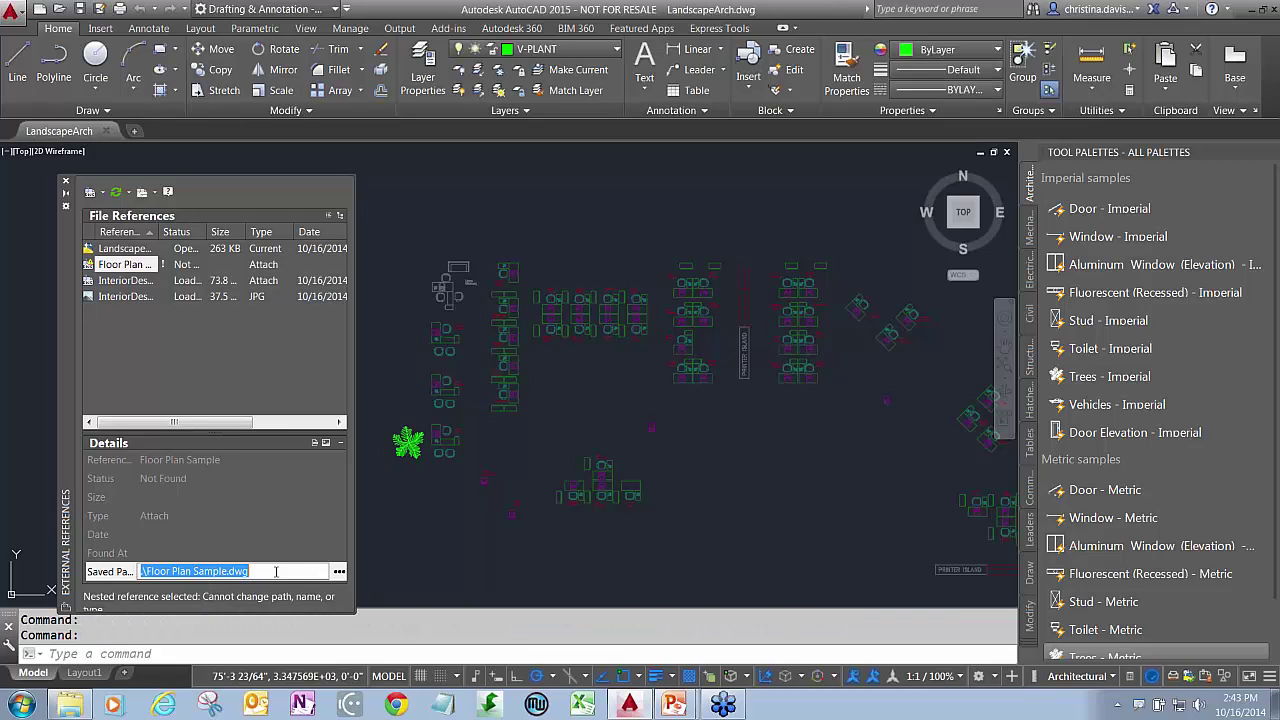
pyautogui.click(339, 573)
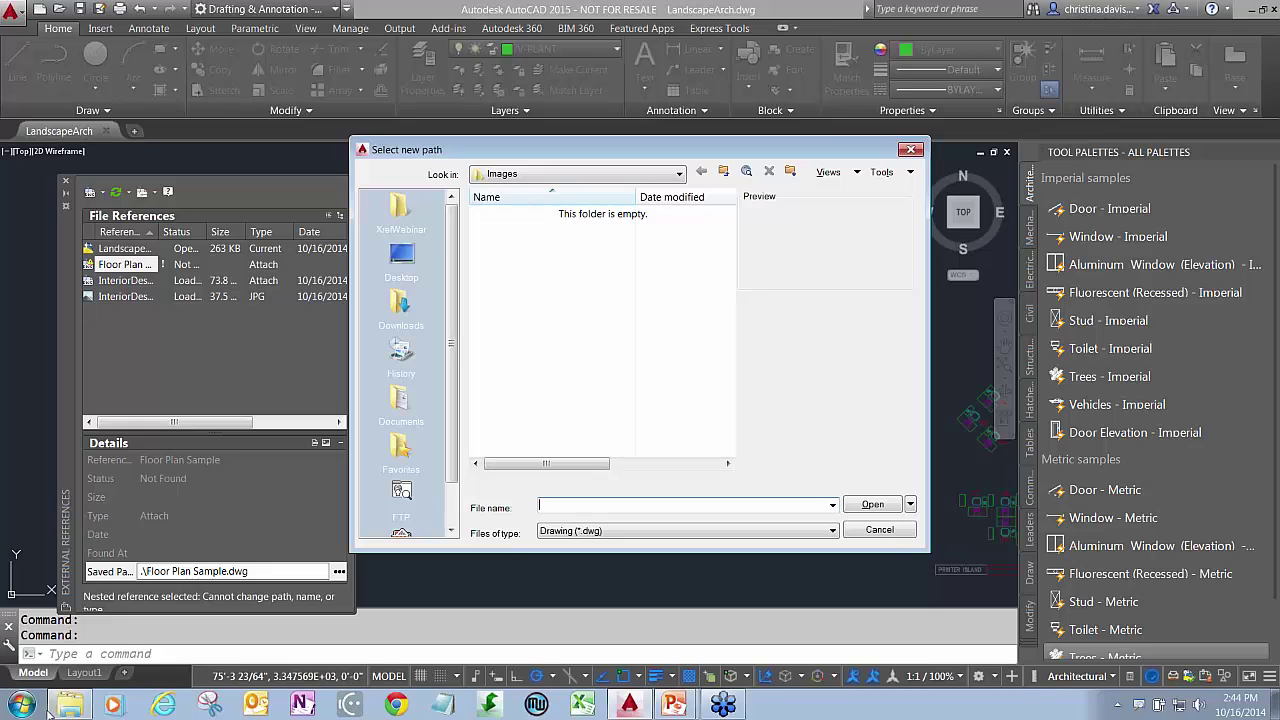
# - Restore the deleted Floor Plan Sample.dwg from the Recycle Bin and return to the path selection in AutoCAD
pyautogui.moveTo(70, 708)
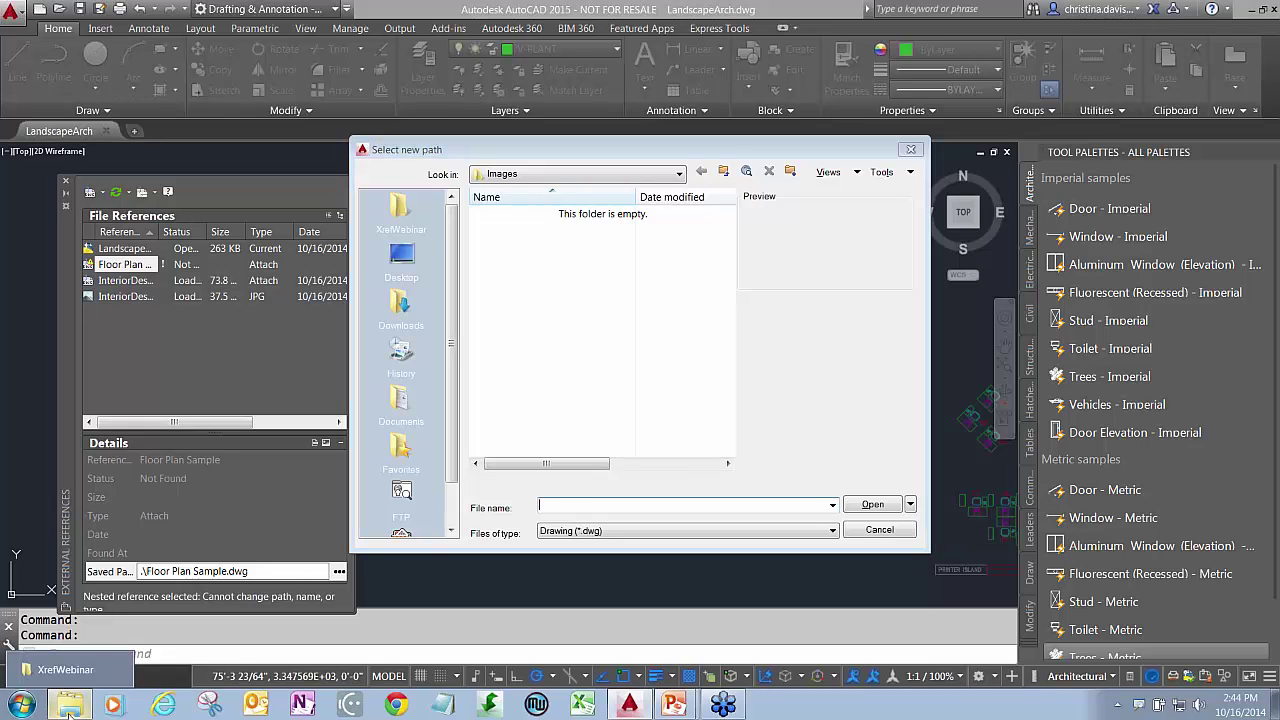
pyautogui.click(70, 708)
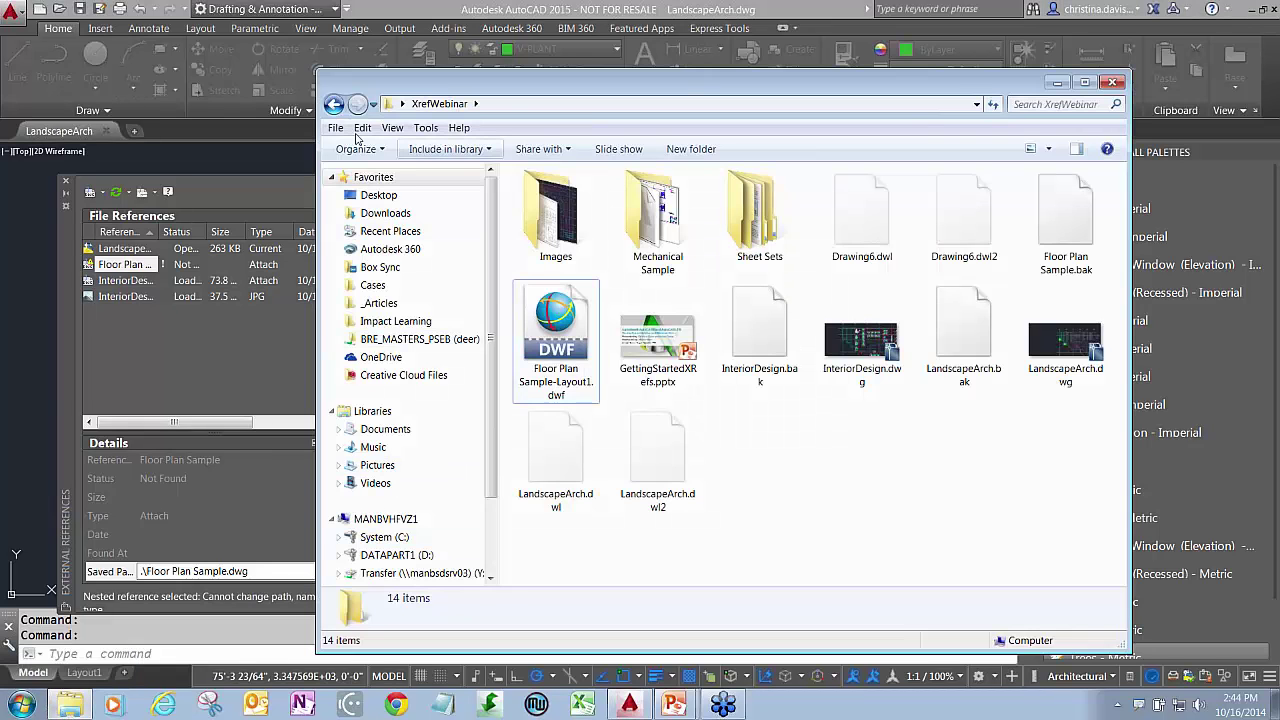
pyautogui.click(345, 195)
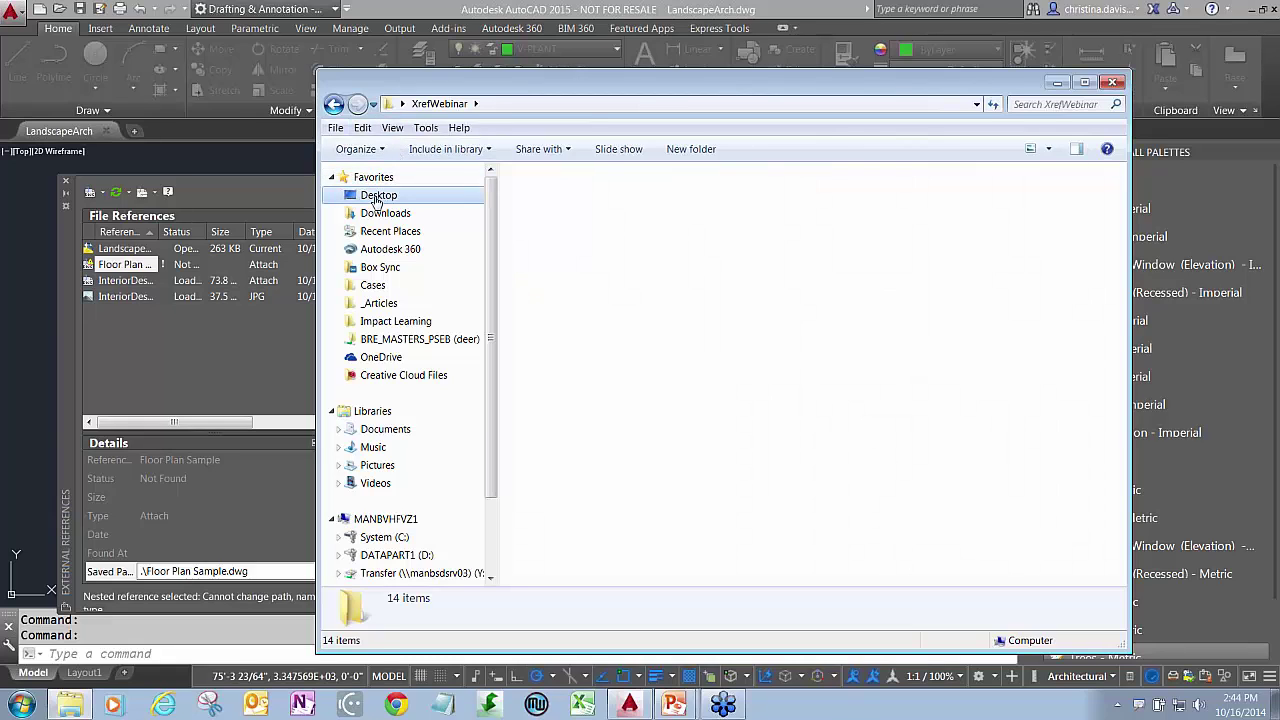
pyautogui.doubleClick(735, 285)
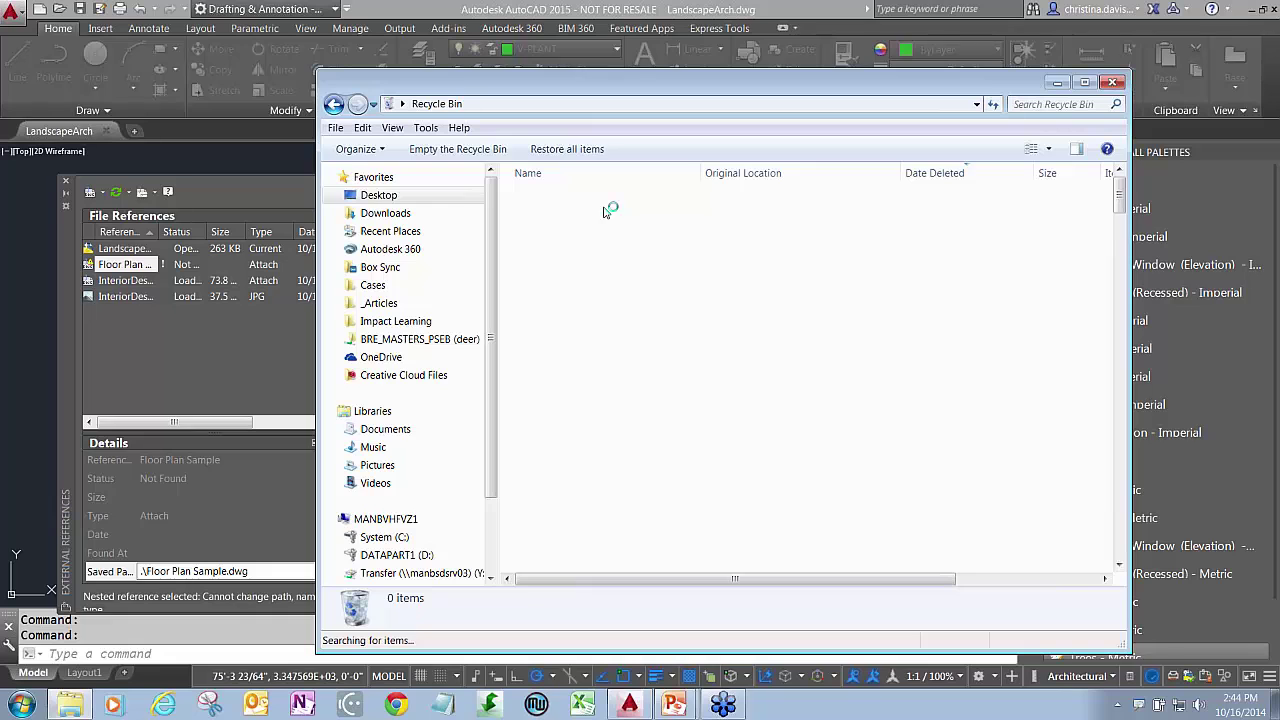
pyautogui.rightClick(579, 200)
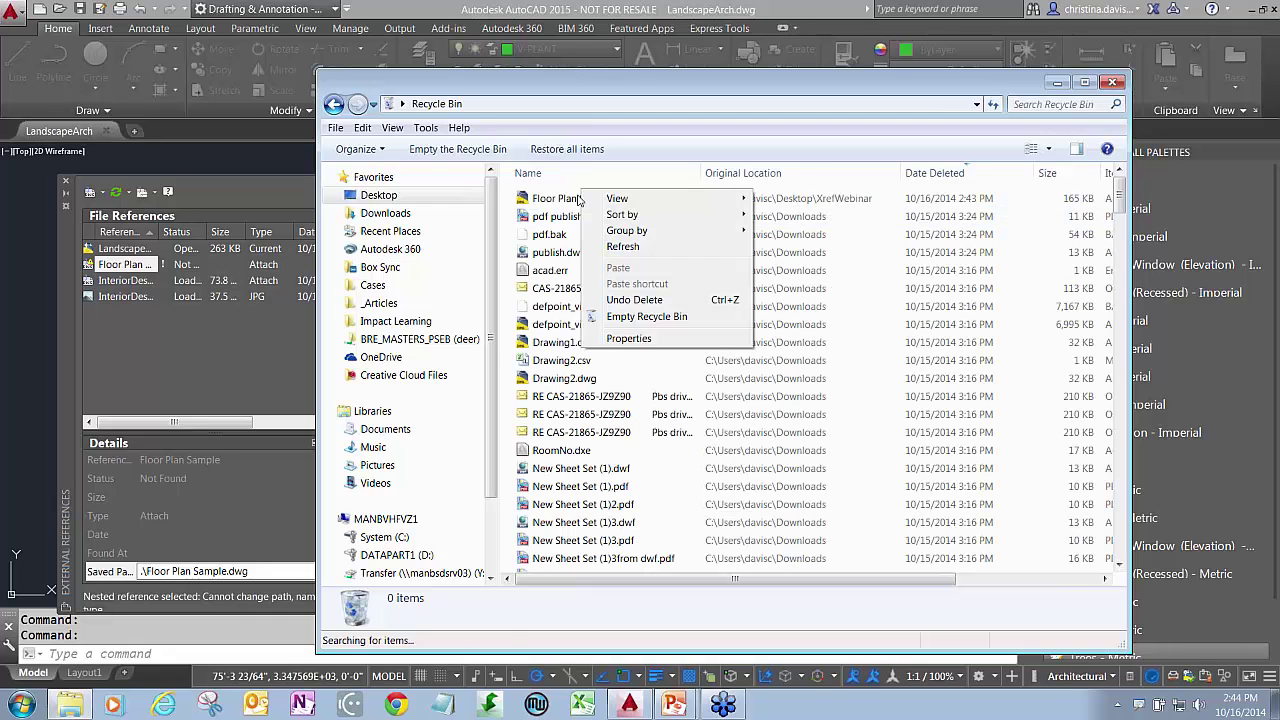
pyautogui.click(579, 199)
pyautogui.click(1050, 83)
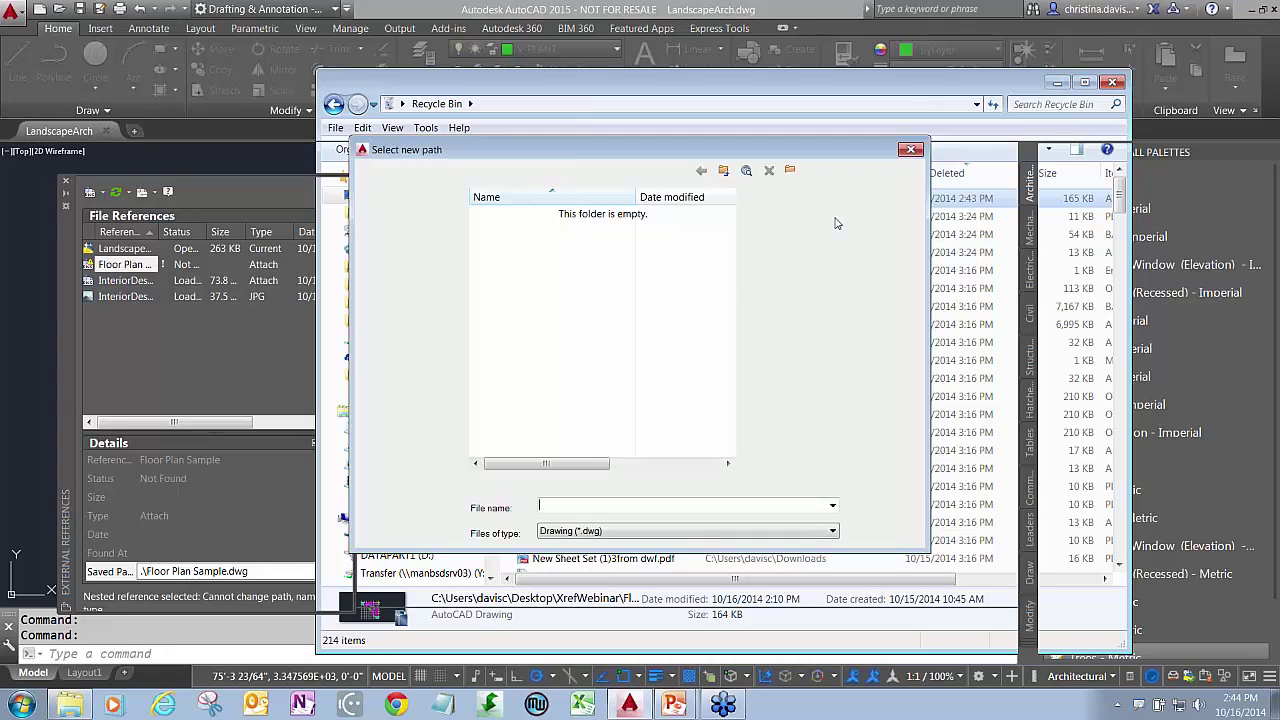
# - Set the reference's path to Floor Plan Sample.dwg in the XrefWebinar folder and close the External References palette
pyautogui.click(556, 263)
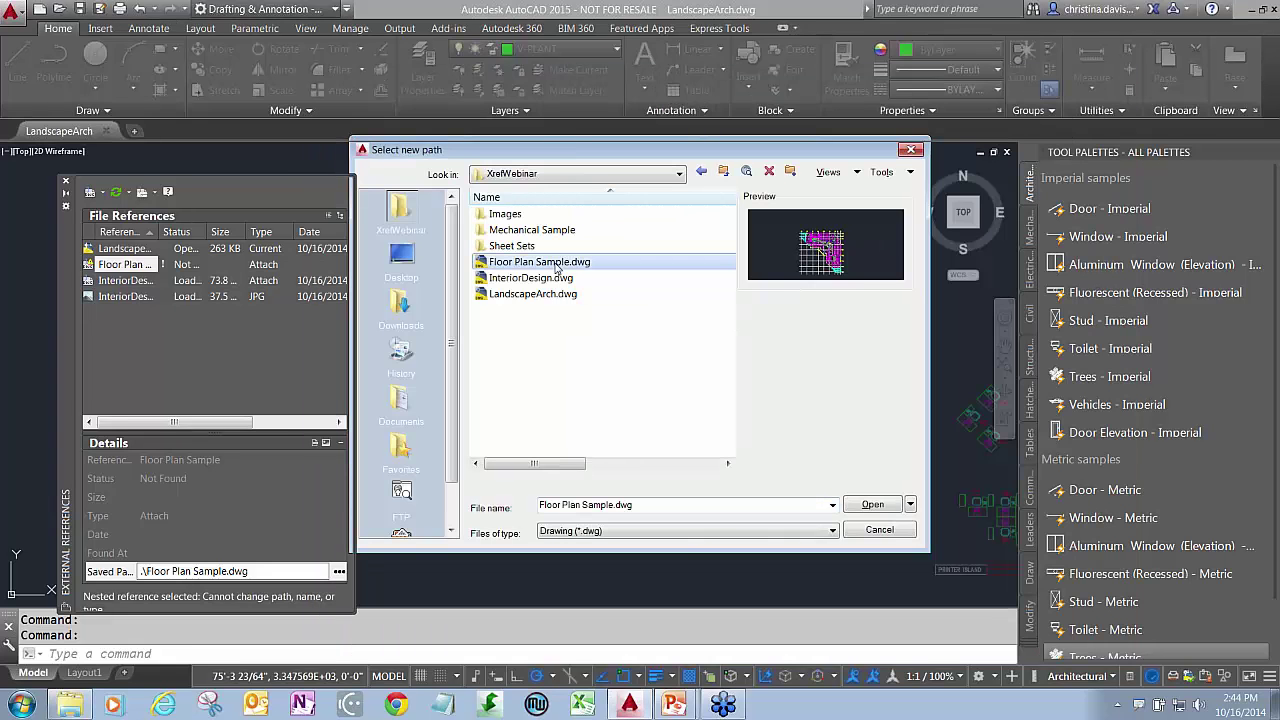
pyautogui.doubleClick(556, 263)
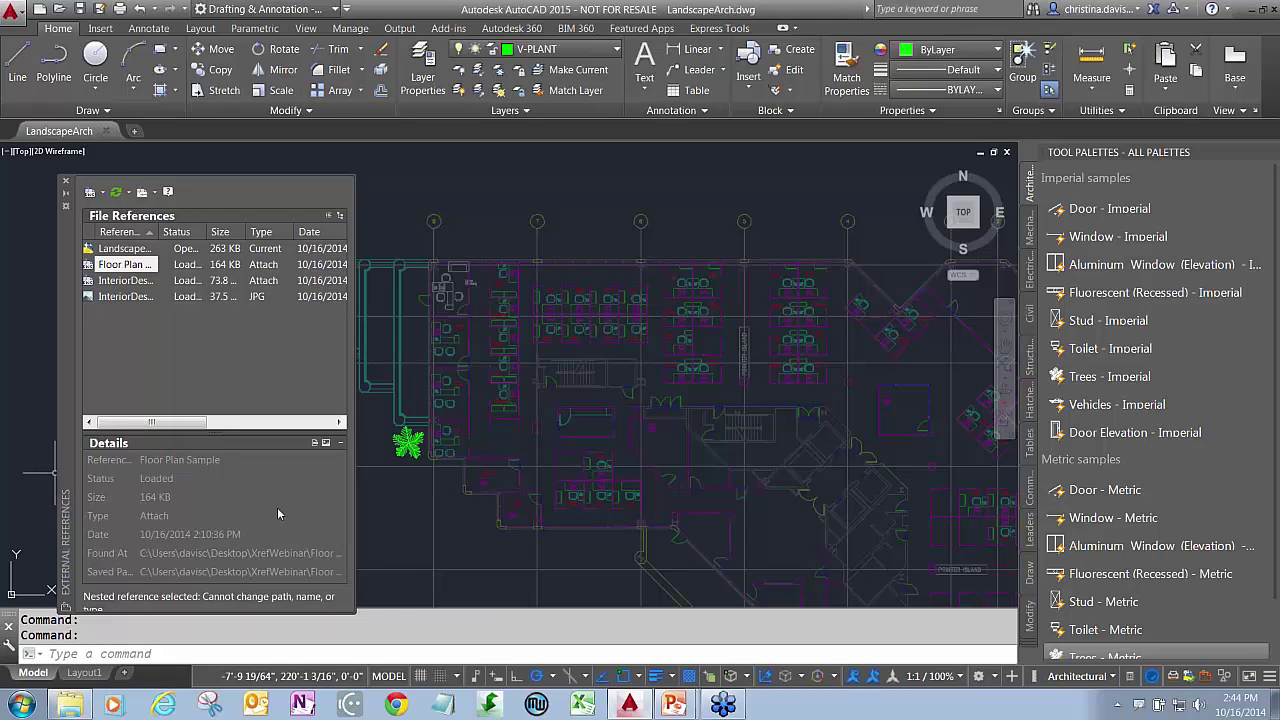
pyautogui.click(595, 225)
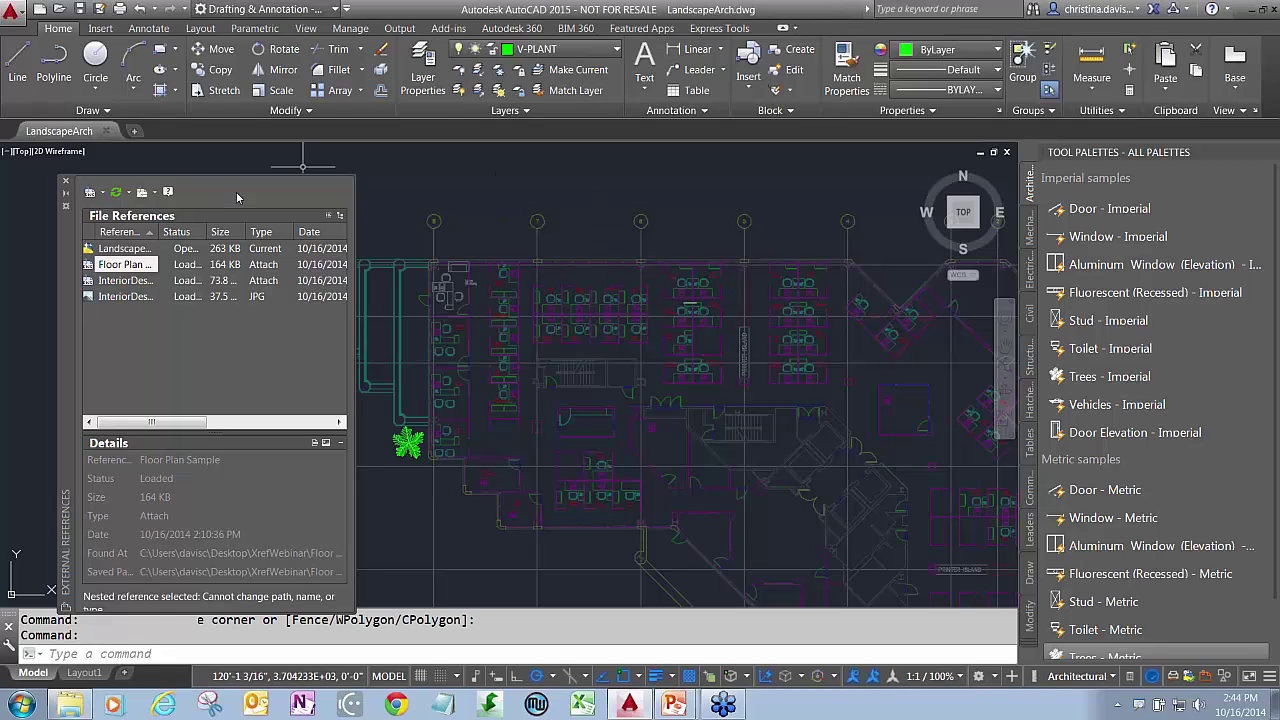
pyautogui.press('Escape')
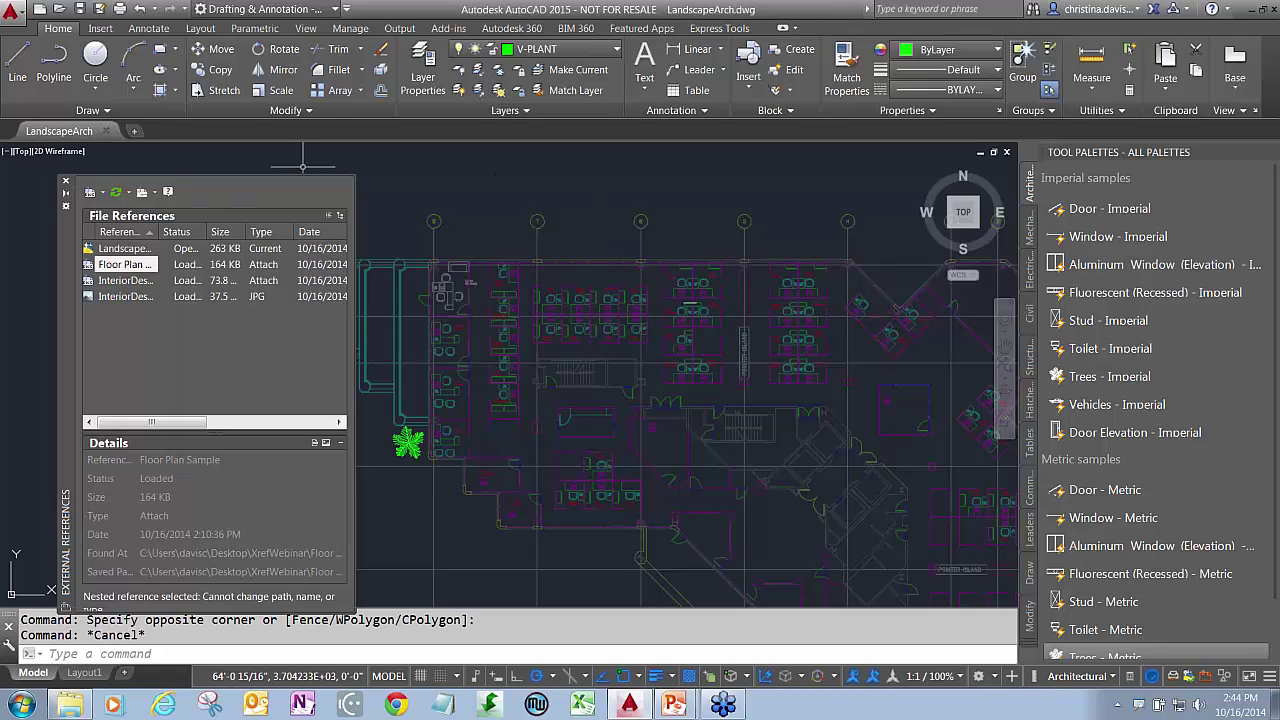
pyautogui.click(65, 181)
# - Clip the attached InteriorDesign reference with a rectangular boundary around the eight-desk cluster and the stair below it
pyautogui.click(487, 265)
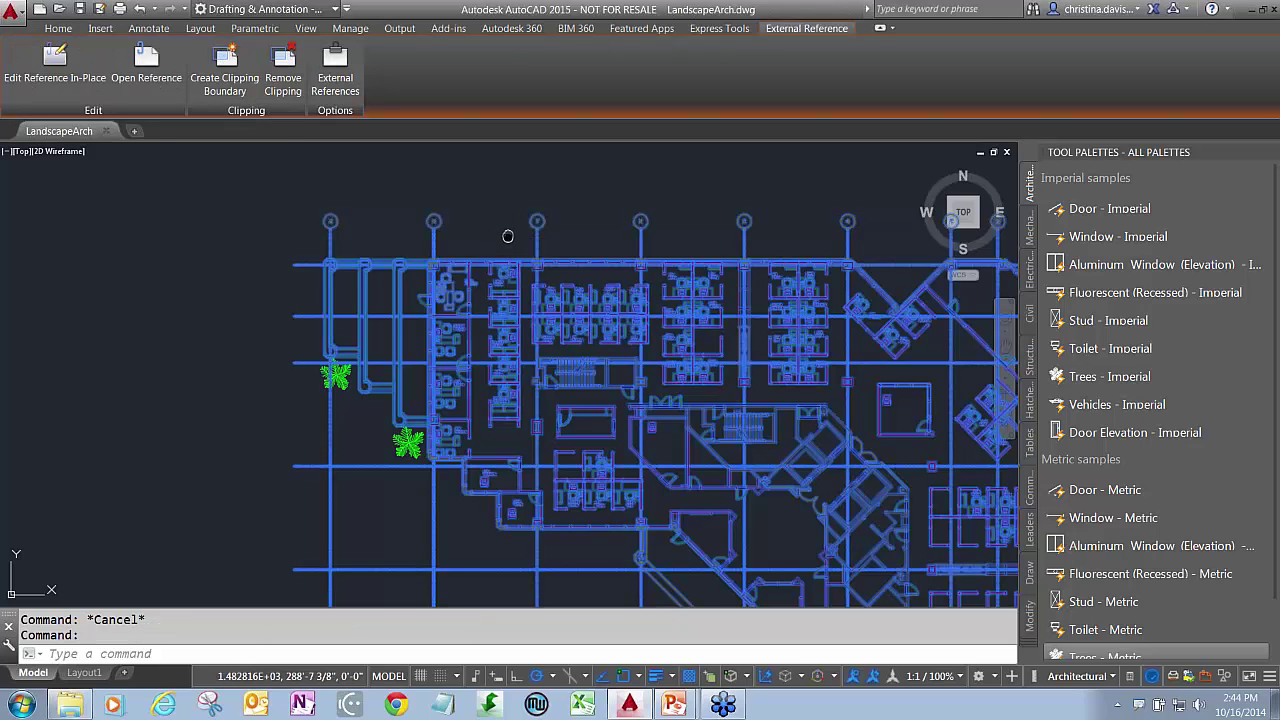
pyautogui.moveTo(436, 235); pyautogui.dragTo(364, 233, button='middle')
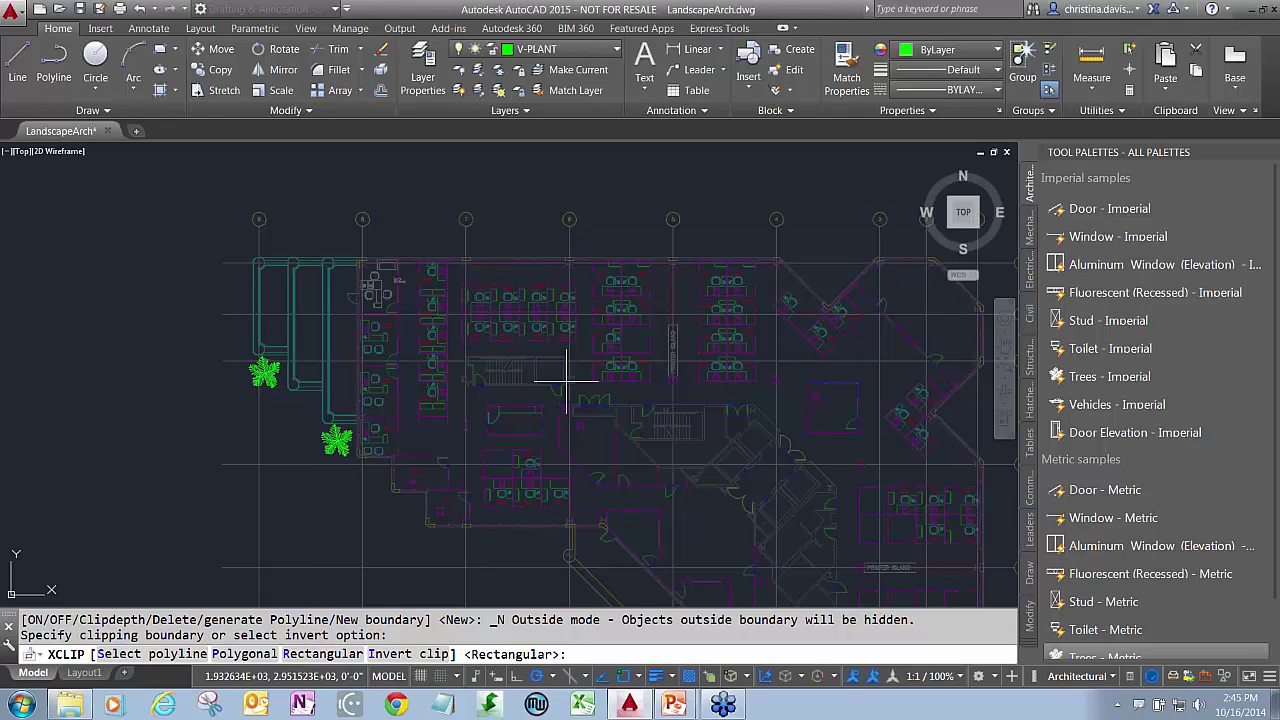
pyautogui.press('Return')
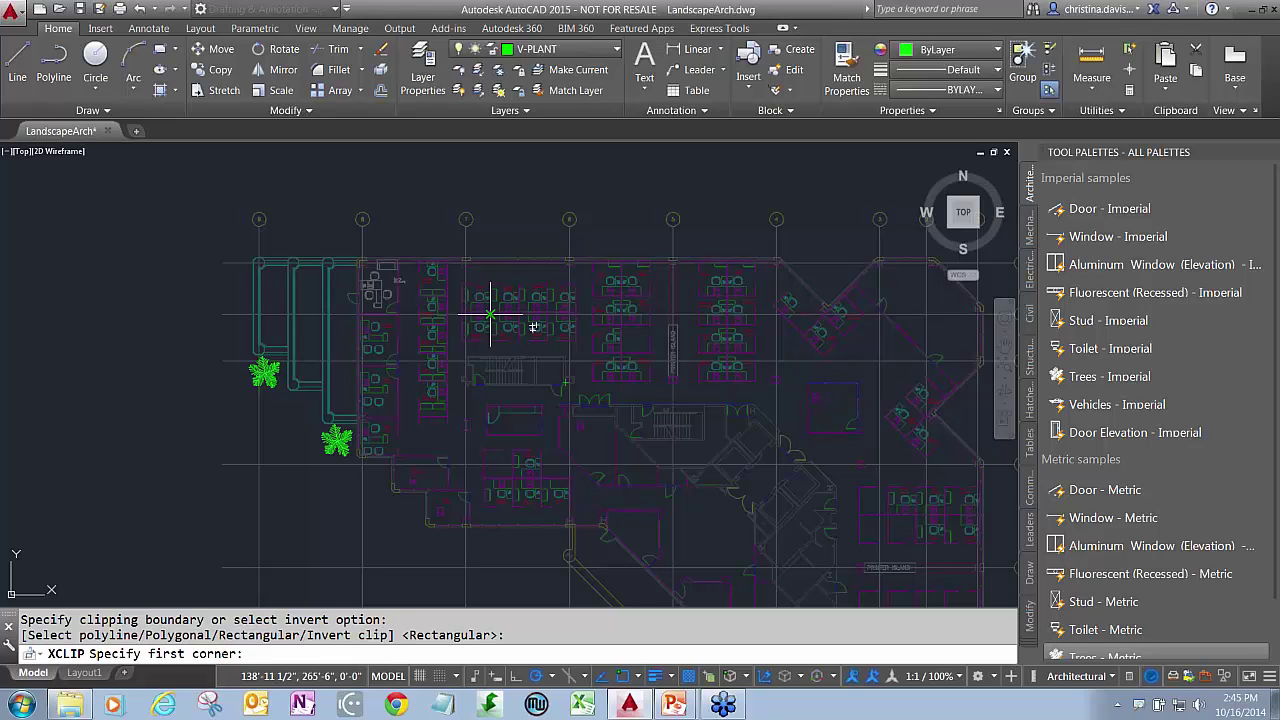
pyautogui.click(447, 270)
pyautogui.click(618, 440)
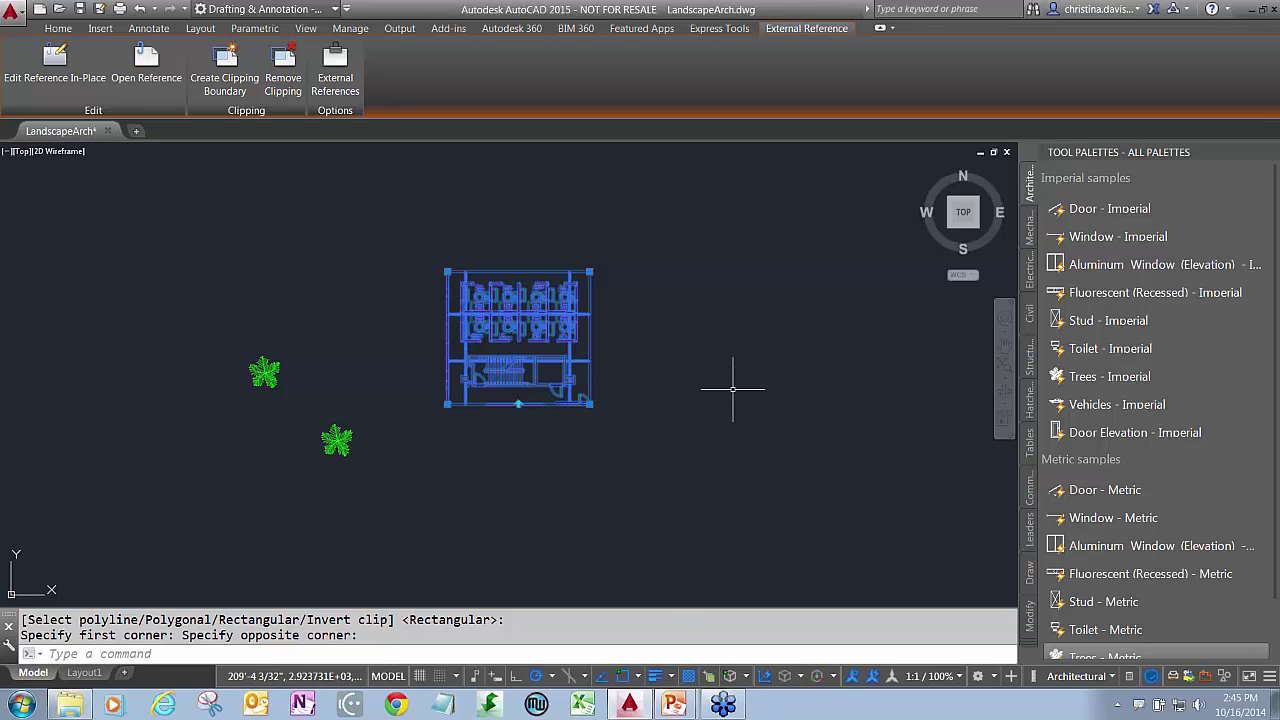
# - Enlarge the clipping boundary by stretching its upper-right and lower-right corners outward, and invert the clip and flip it back
pyautogui.click(590, 271)
pyautogui.click(649, 229)
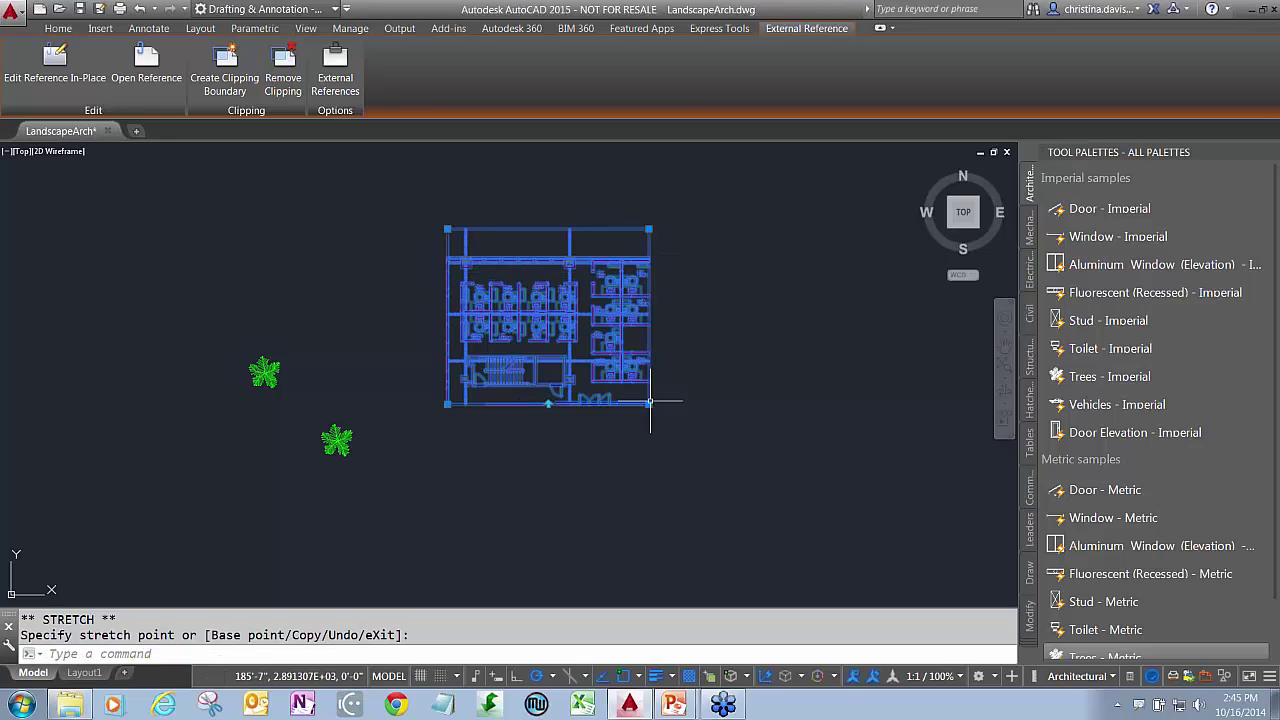
pyautogui.click(649, 404)
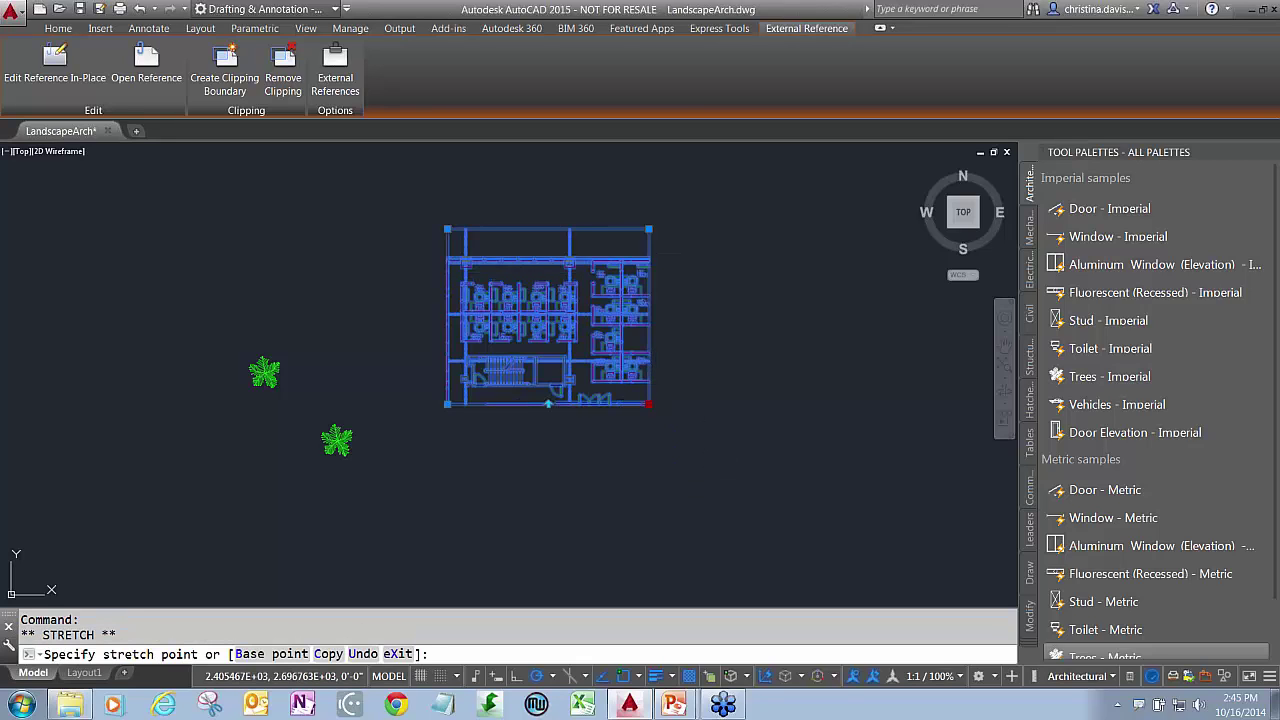
pyautogui.click(703, 455)
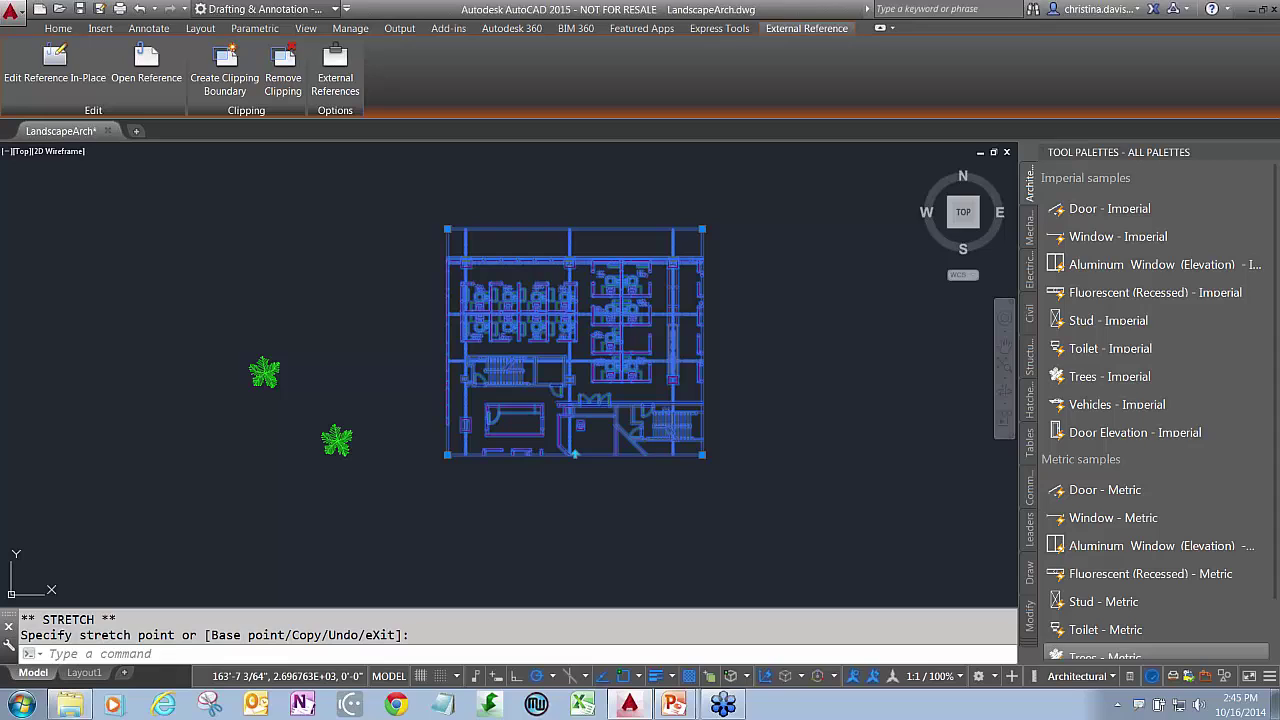
pyautogui.click(574, 455)
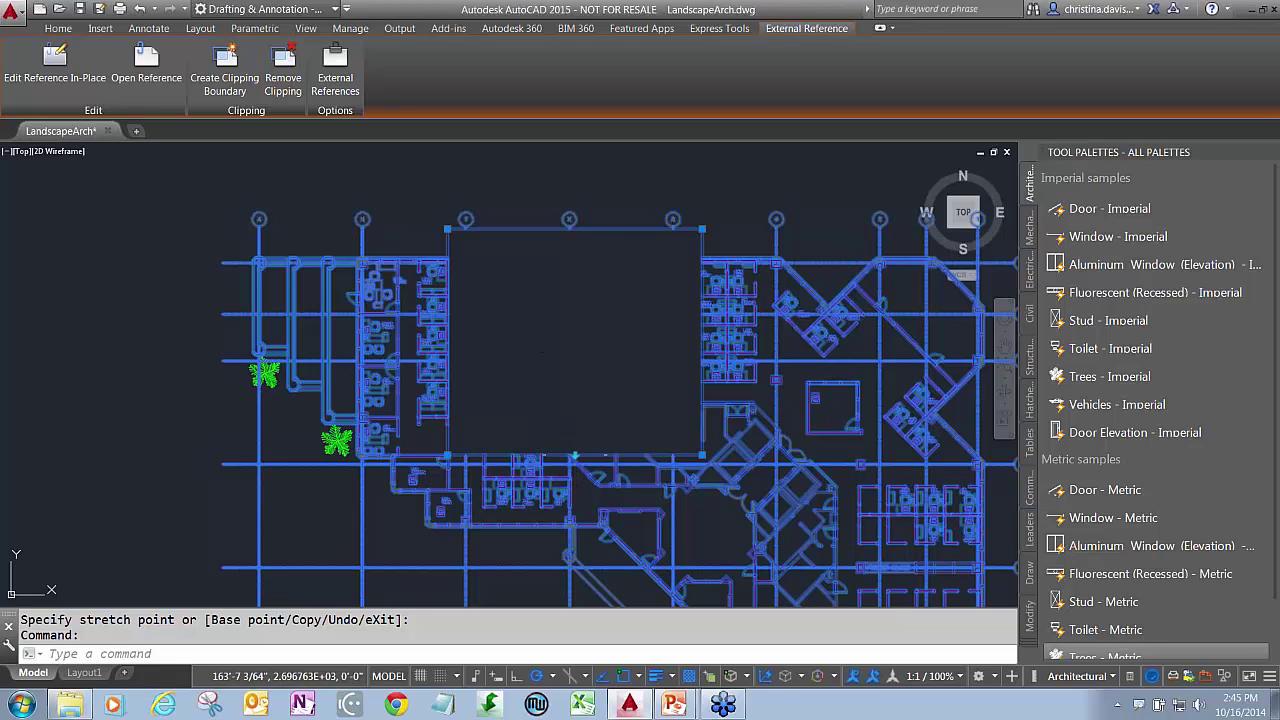
pyautogui.click(574, 455)
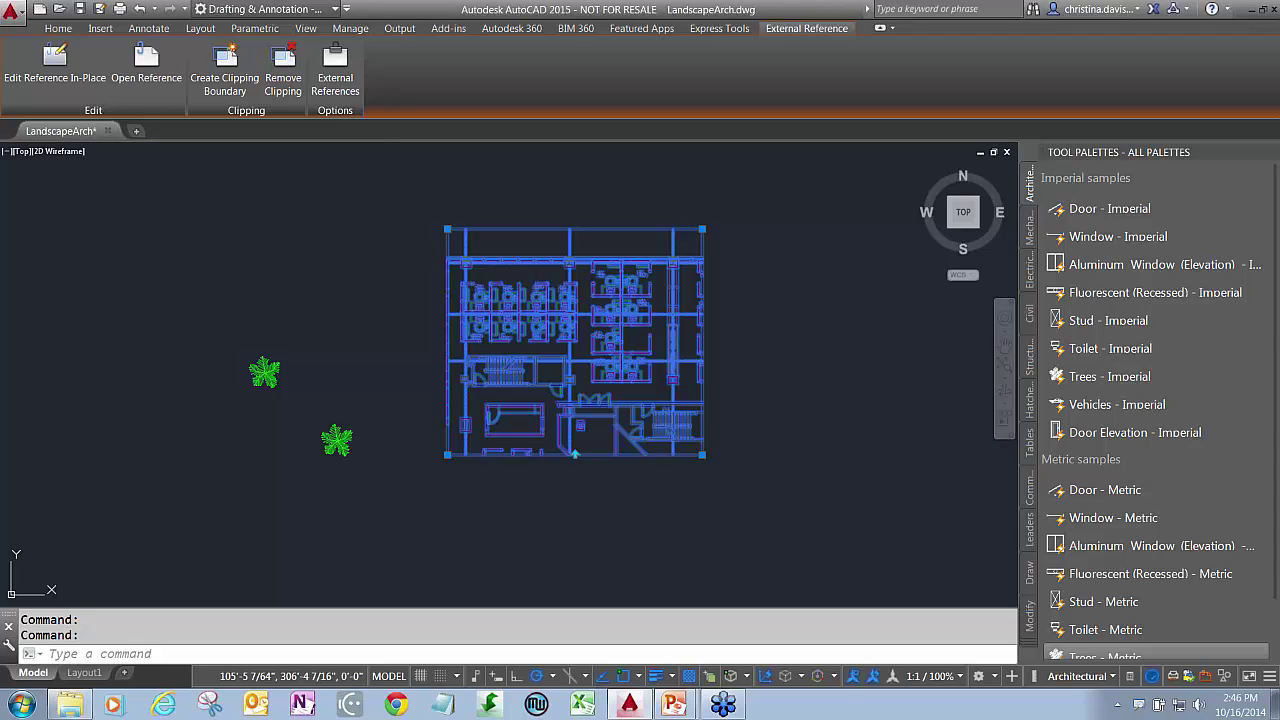
# - Remove the clipping from the InteriorDesign reference and clear the selection
pyautogui.click(283, 77)
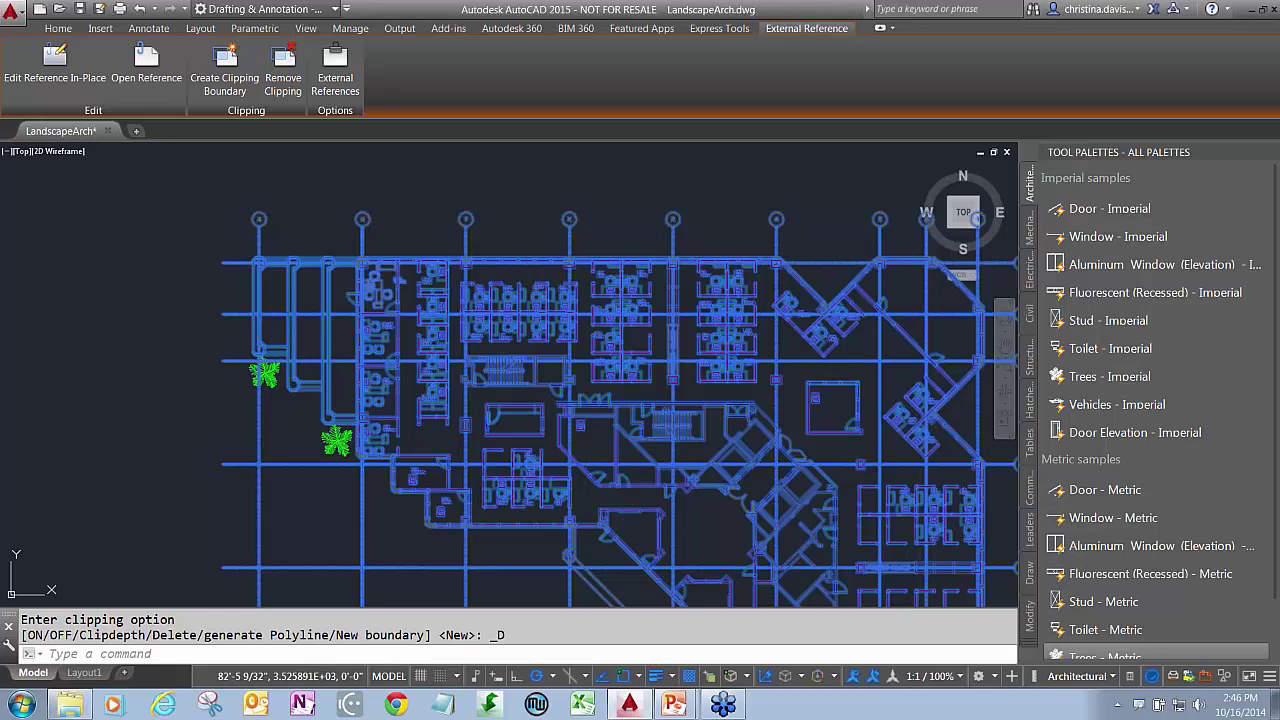
pyautogui.press('Escape')
pyautogui.click(192, 229)
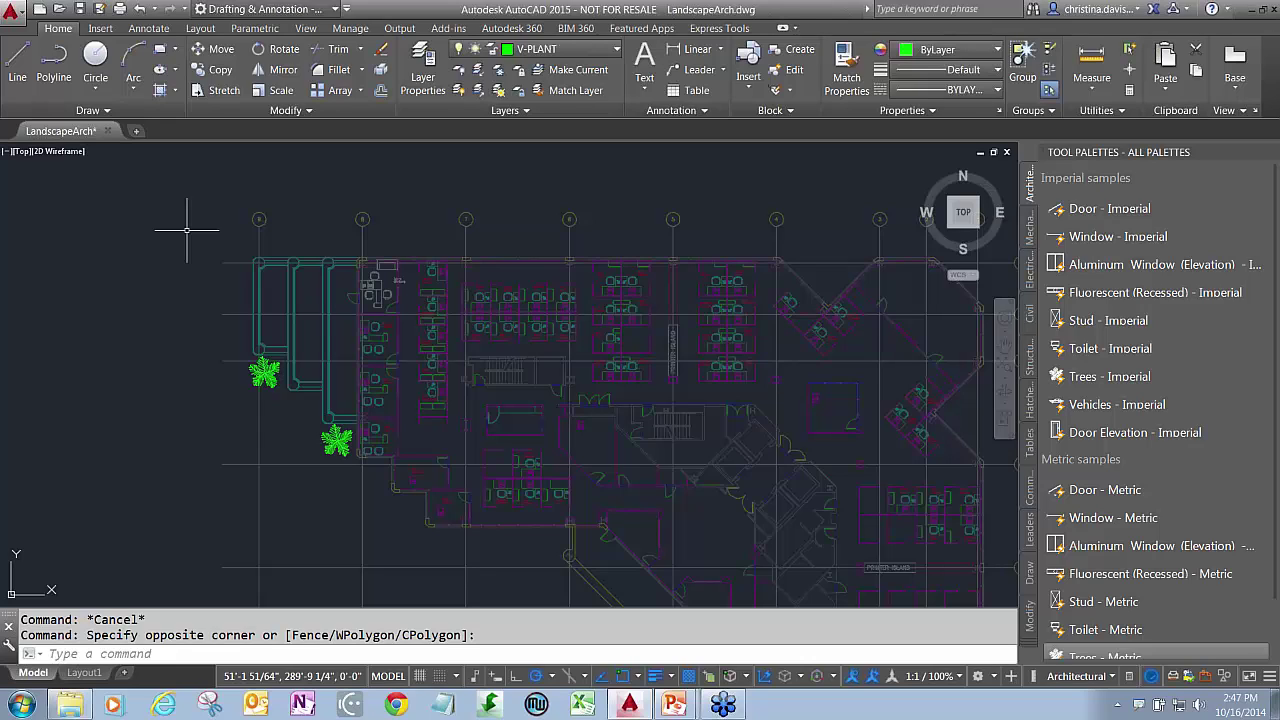
# - Check the current value of the BINDTYPE system variable without changing it
pyautogui.write('bindtype')
pyautogui.press('Return')
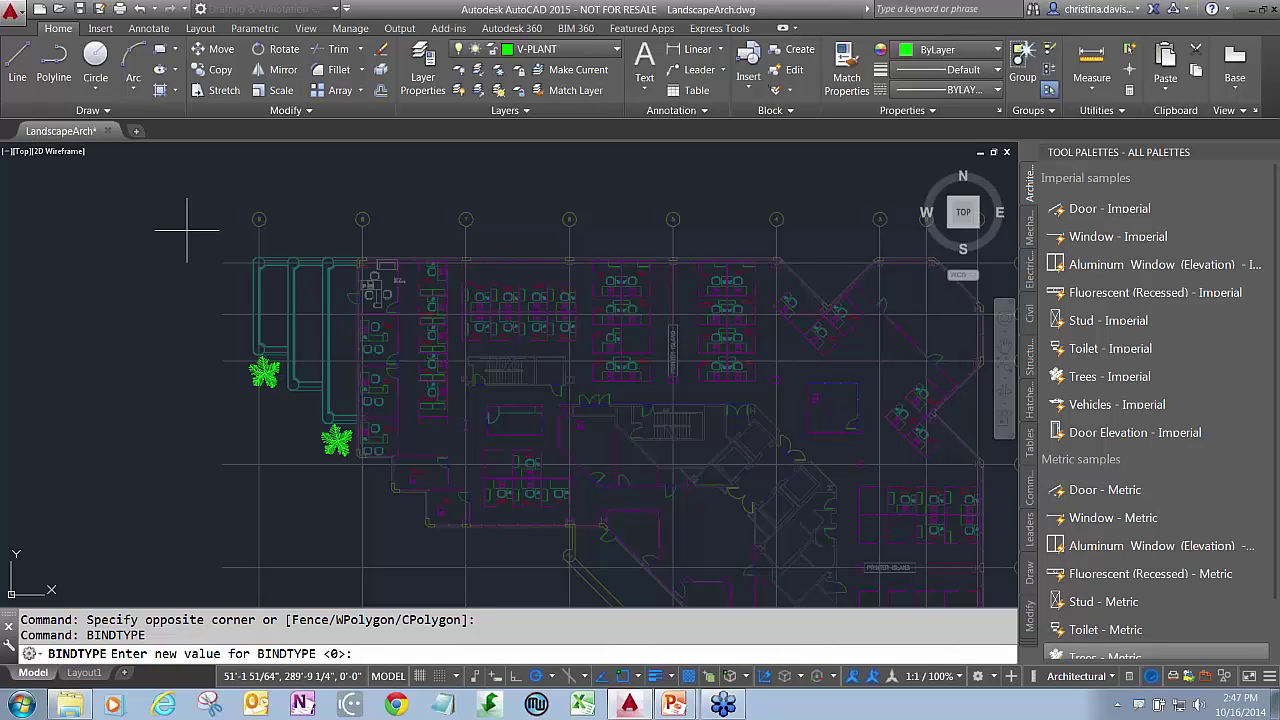
pyautogui.press('Escape')
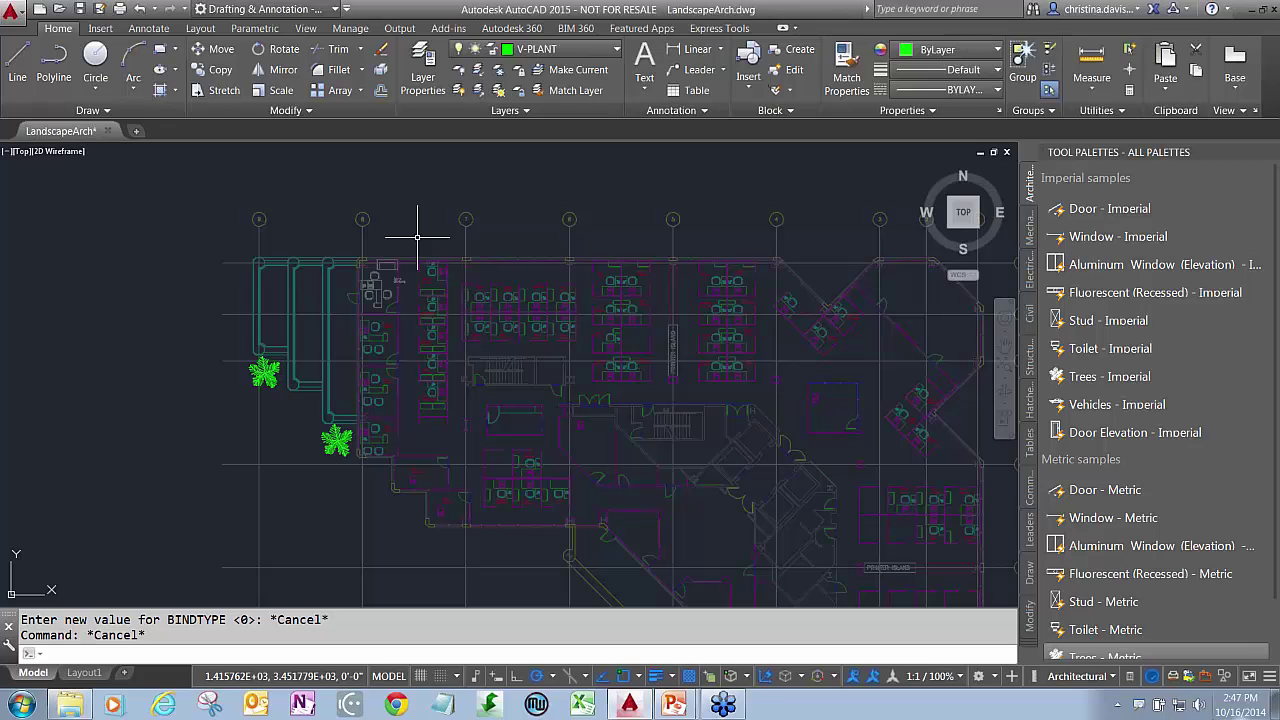
# - Bind only the DR-69P and IBMAT block definitions from the InteriorDesign reference into the drawing with XBIND
pyautogui.write('xbind')
pyautogui.press('Return')
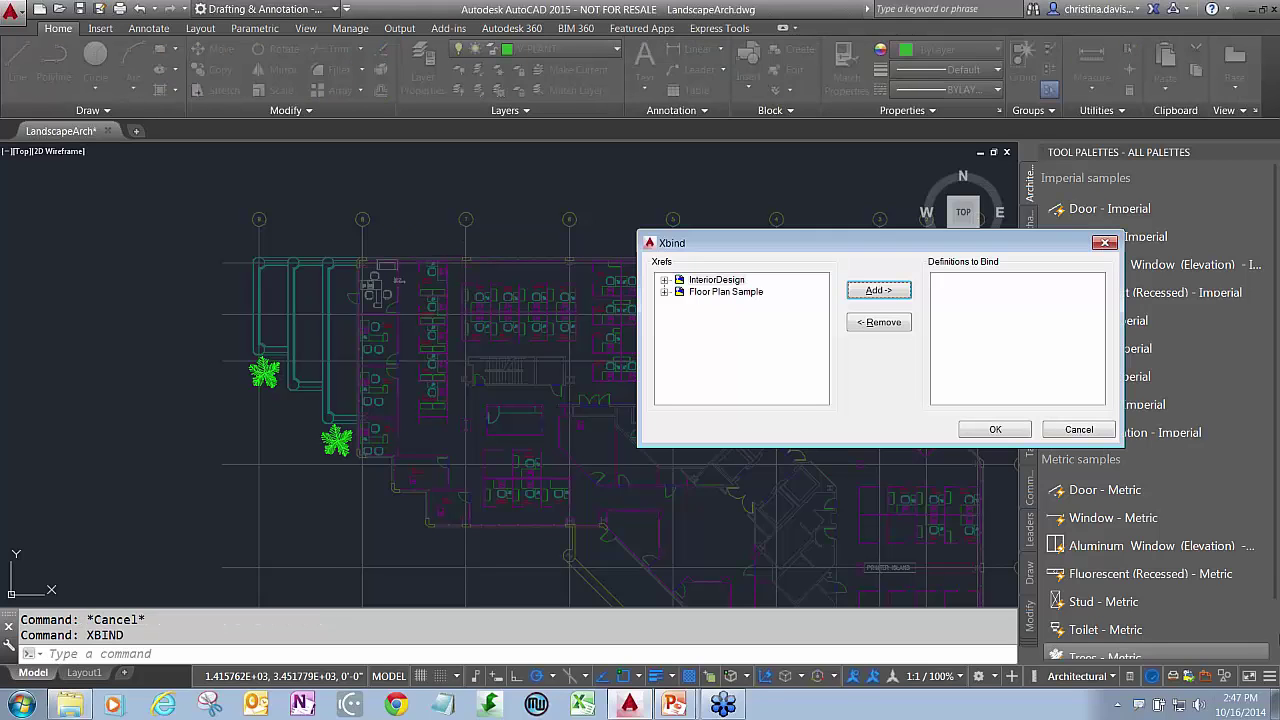
pyautogui.moveTo(784, 243); pyautogui.dragTo(477, 243)
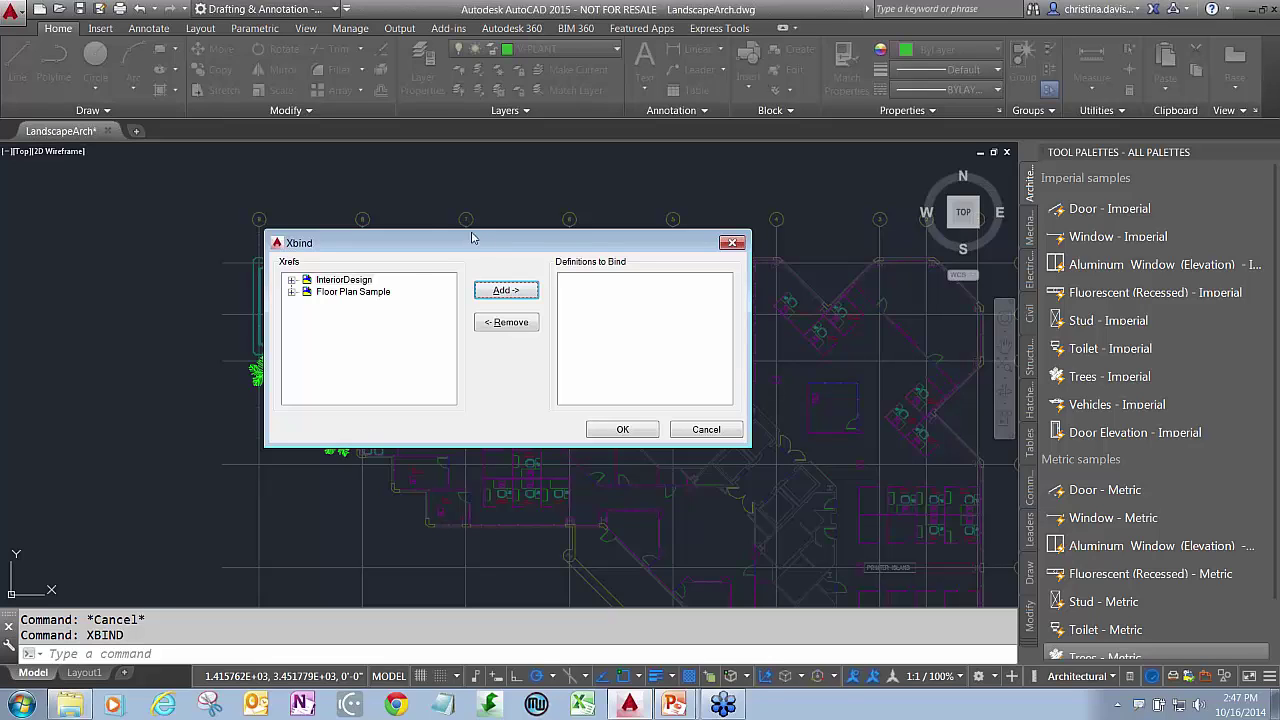
pyautogui.doubleClick(310, 282)
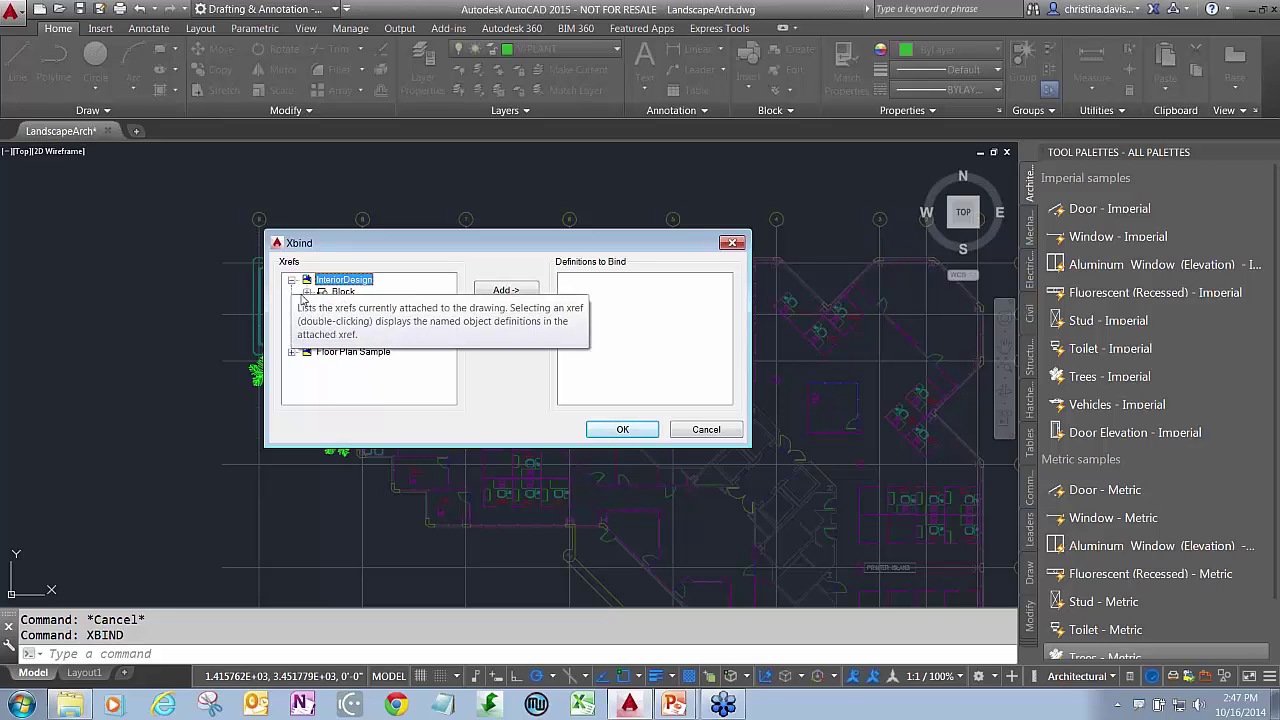
pyautogui.click(519, 290)
pyautogui.click(322, 292)
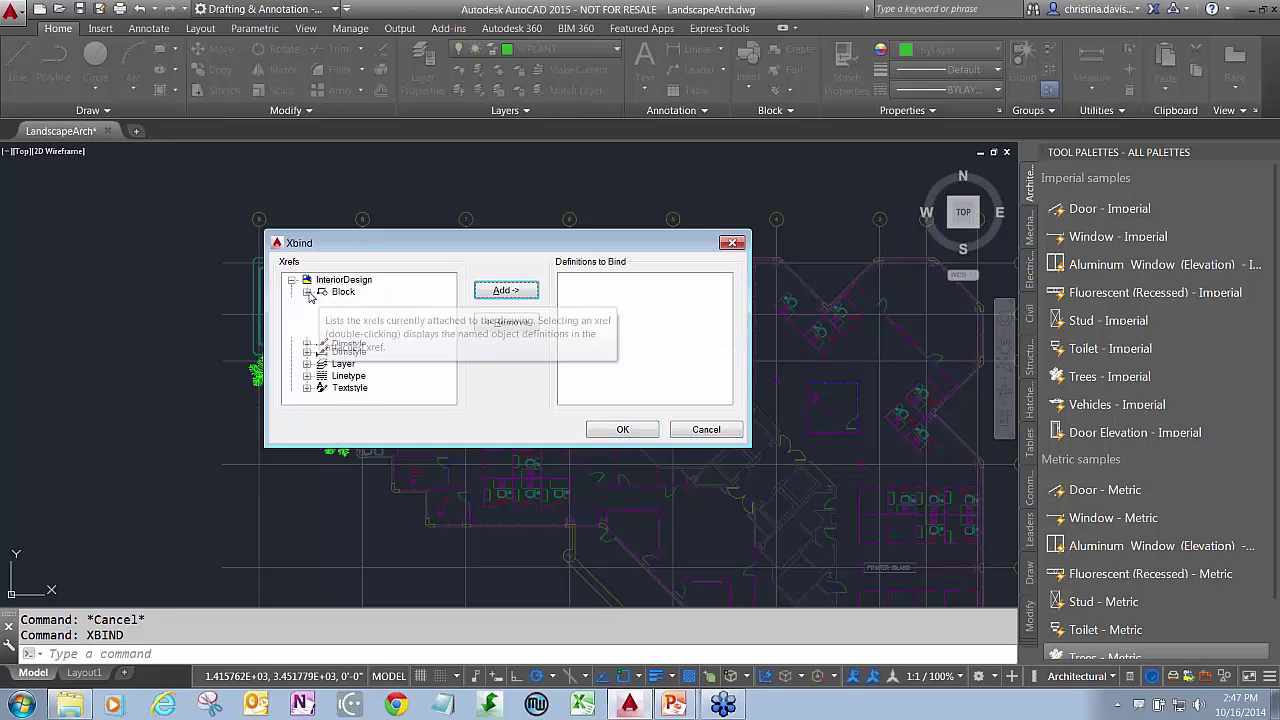
pyautogui.doubleClick(324, 292)
pyautogui.click(365, 292)
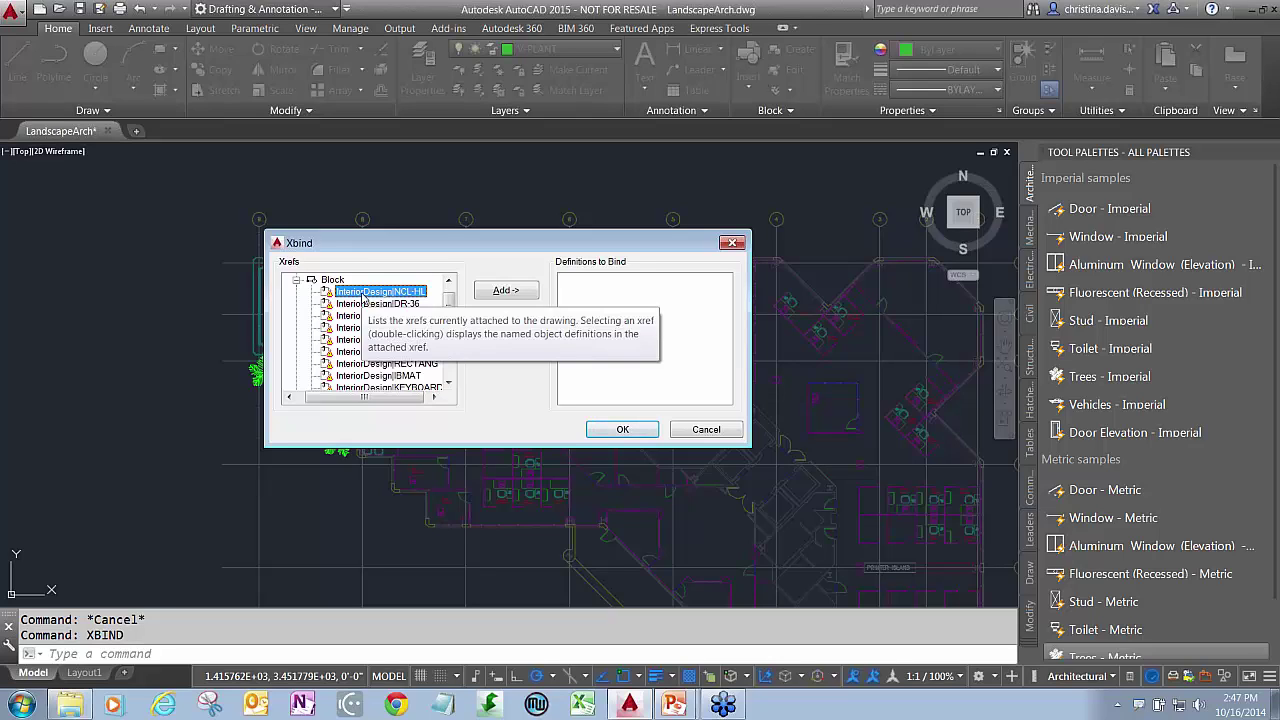
pyautogui.click(357, 328)
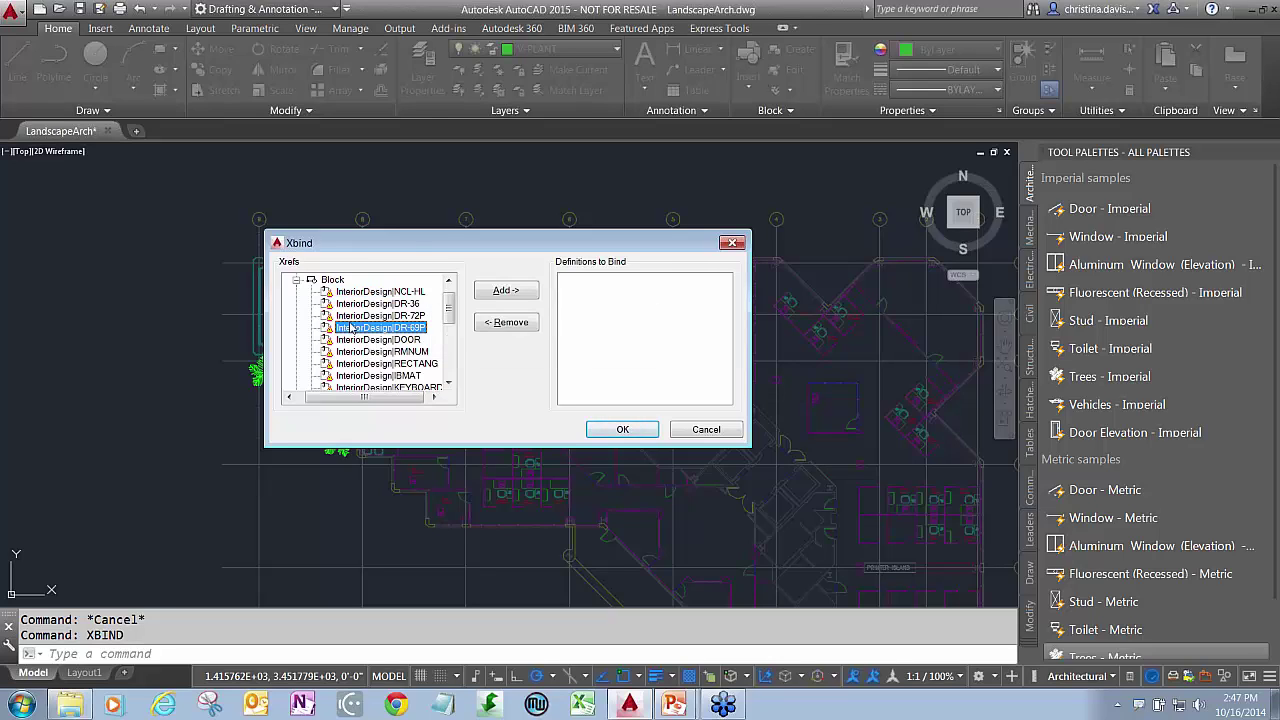
pyautogui.click(512, 291)
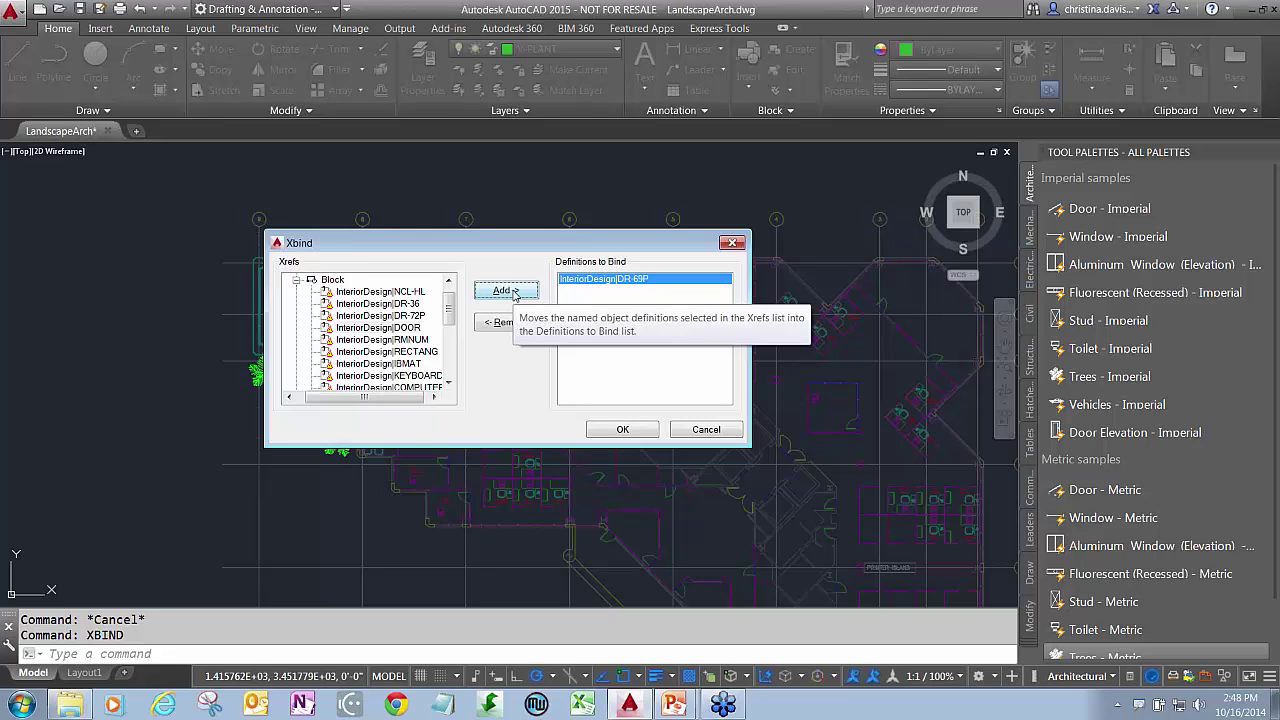
pyautogui.click(381, 364)
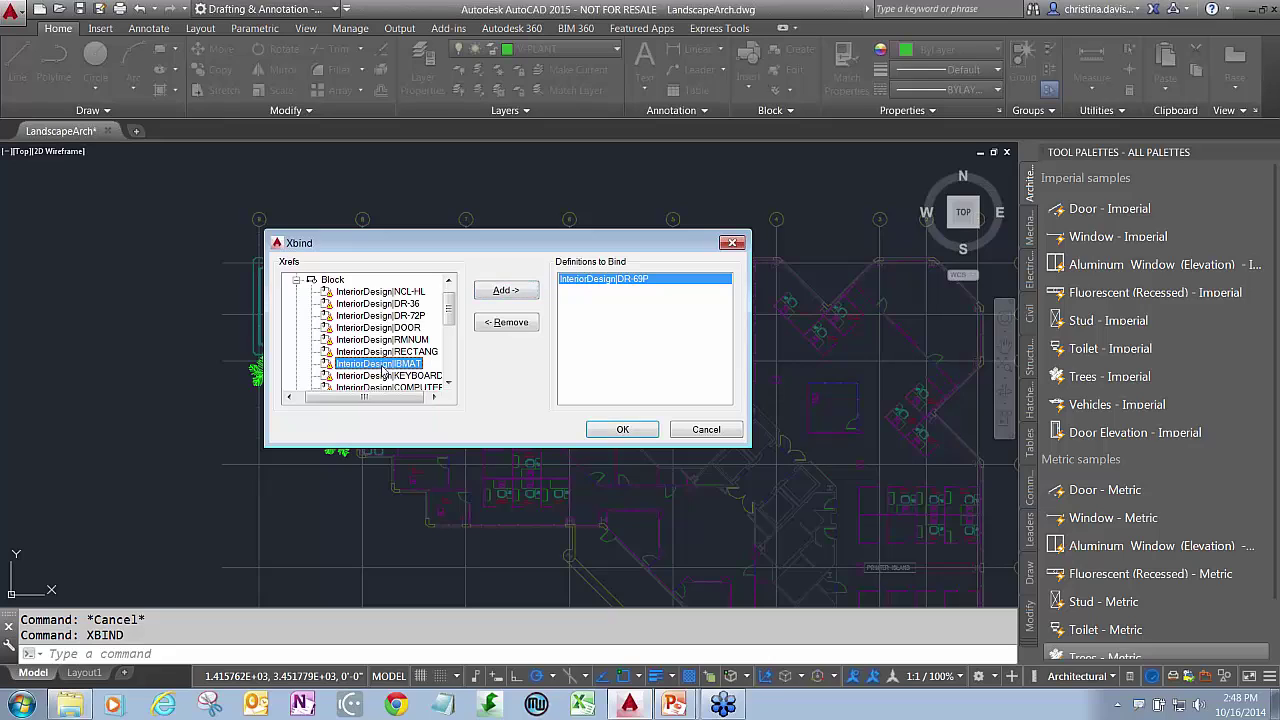
pyautogui.click(496, 298)
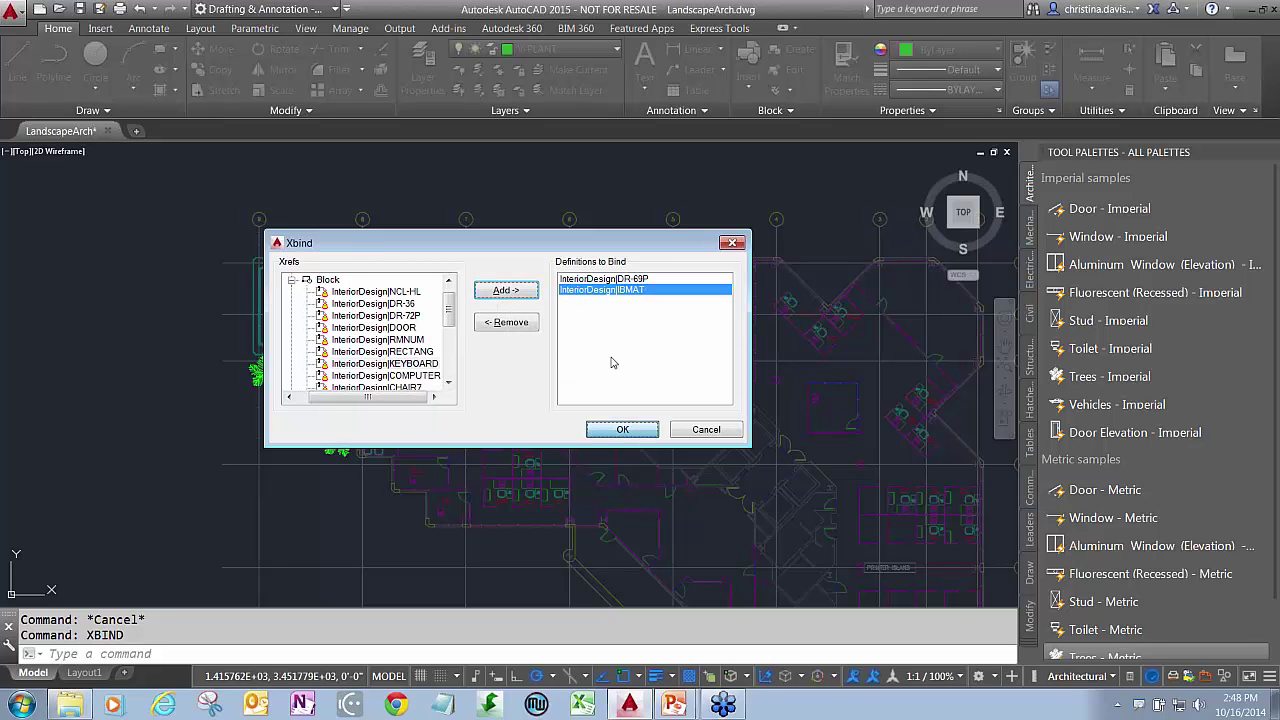
pyautogui.press('Return')
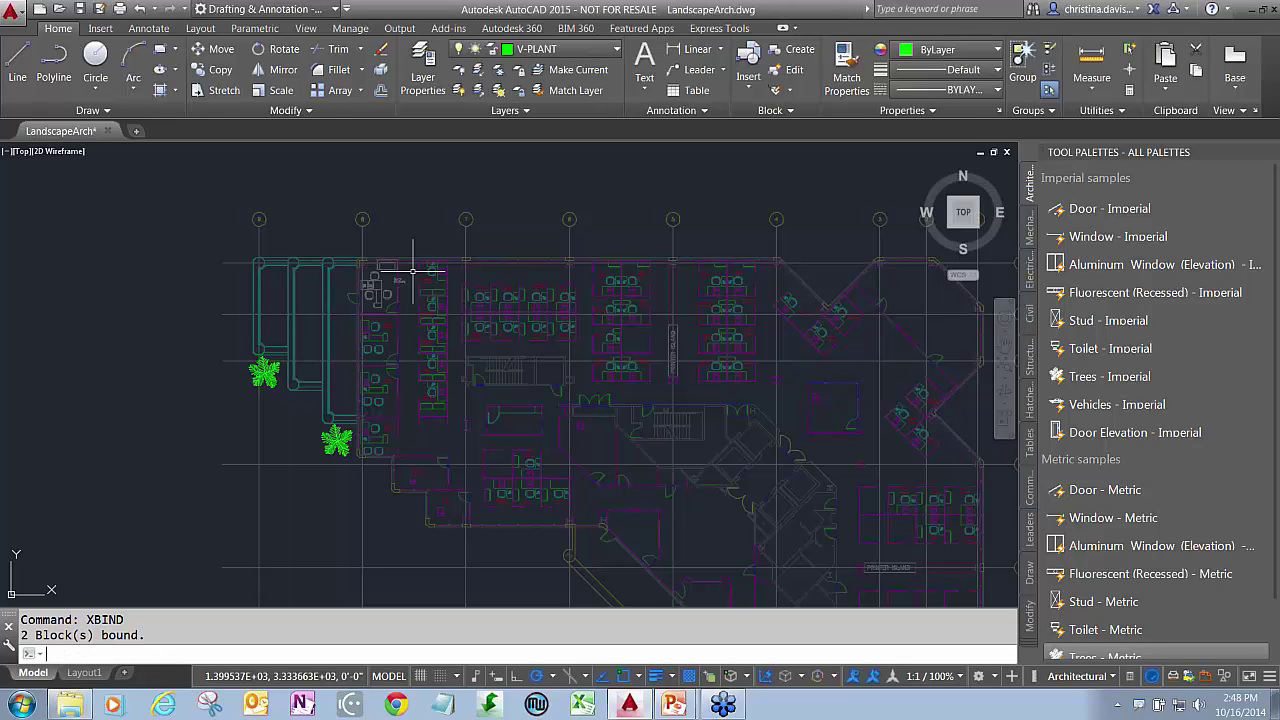
# - Examine how the blocks bound from InteriorDesign are named in the Rename command's block list, and leave without renaming anything
pyautogui.write('rename')
pyautogui.press('Return')
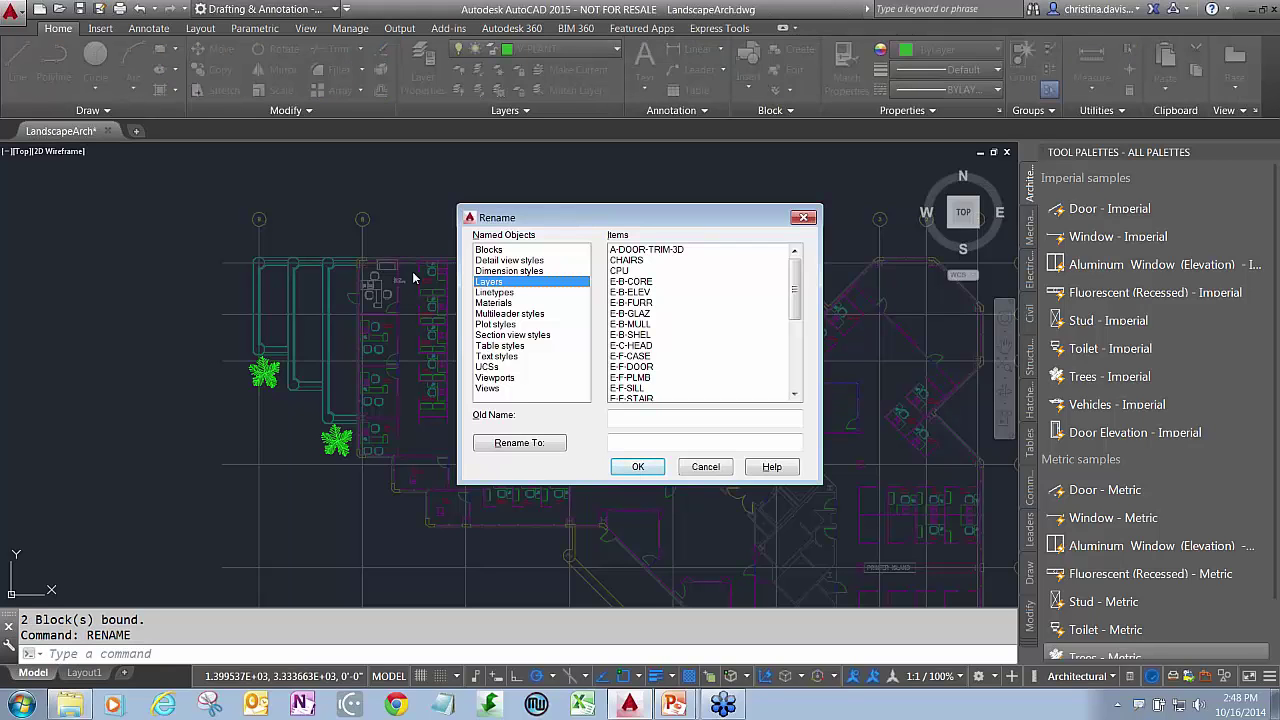
pyautogui.click(497, 250)
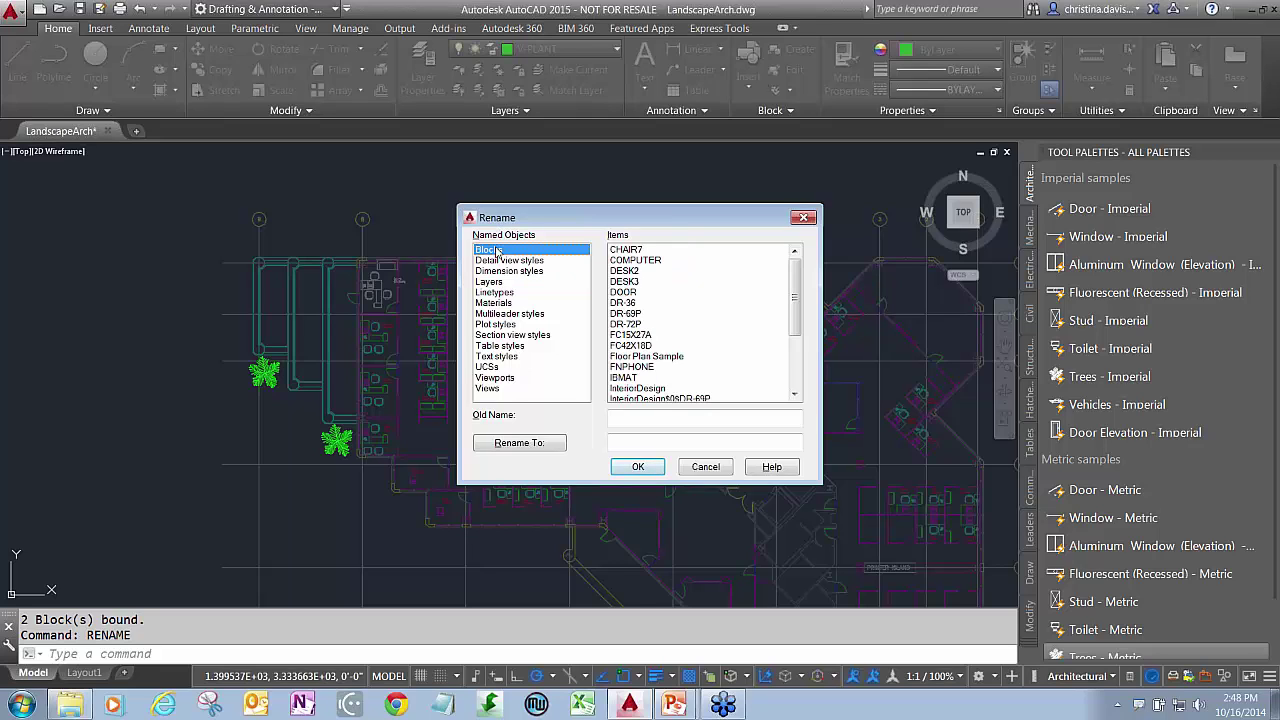
pyautogui.scroll(-2, 686, 358)
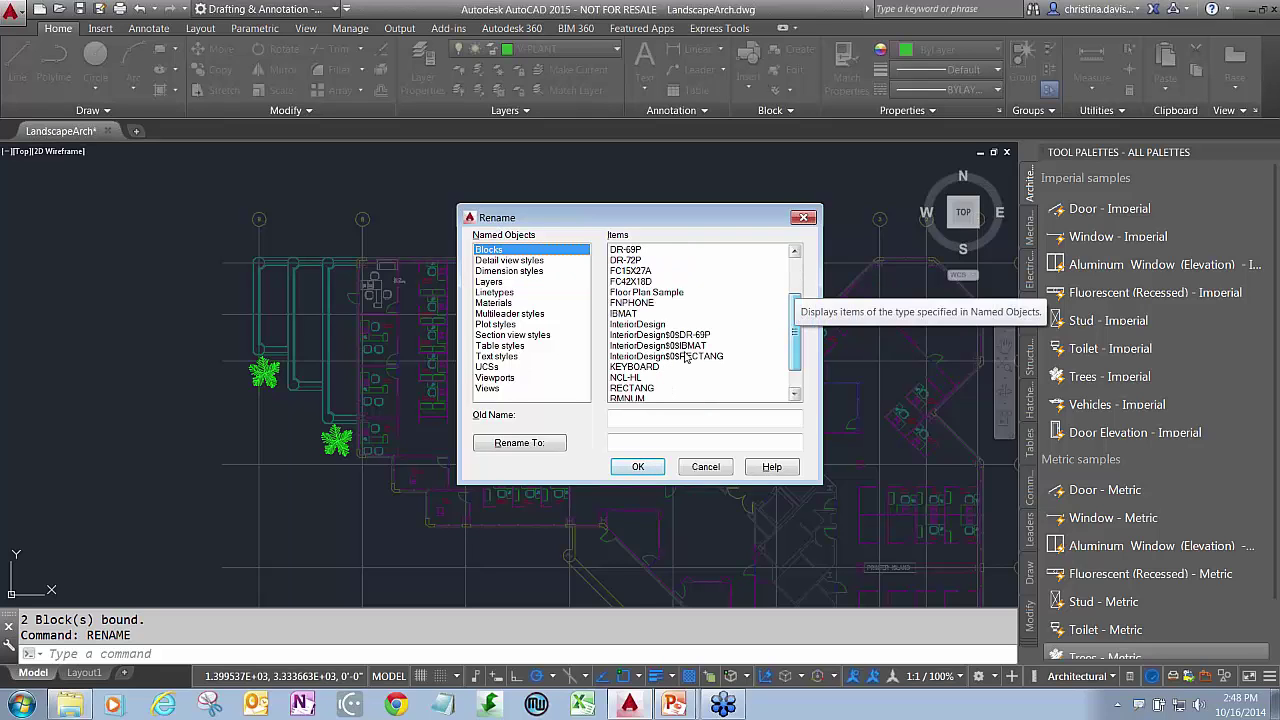
pyautogui.click(638, 325)
pyautogui.click(650, 336)
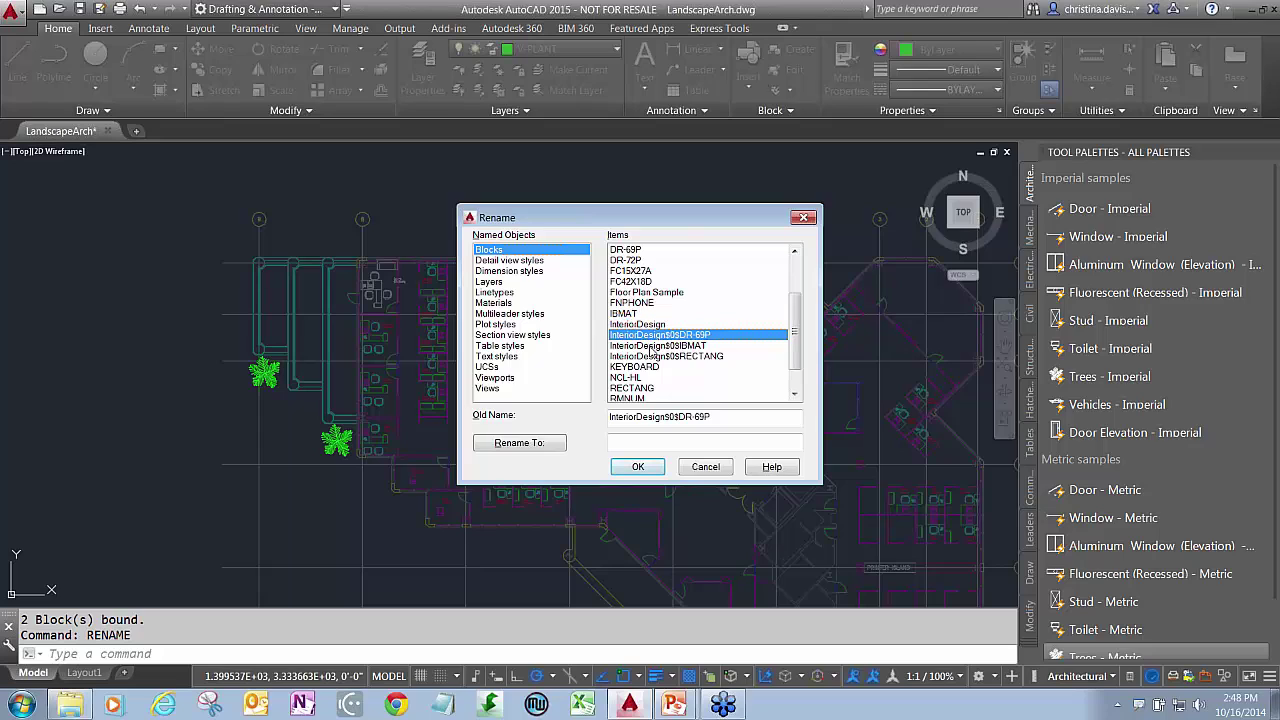
pyautogui.click(652, 356)
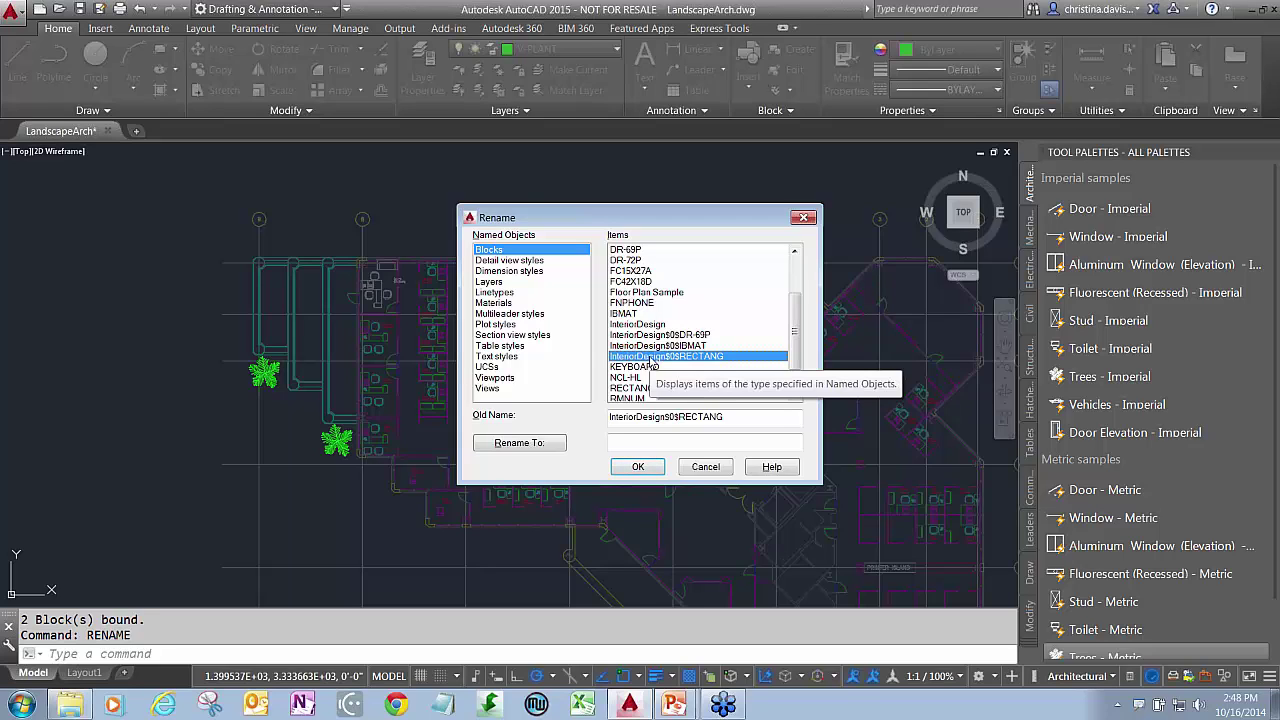
pyautogui.click(706, 467)
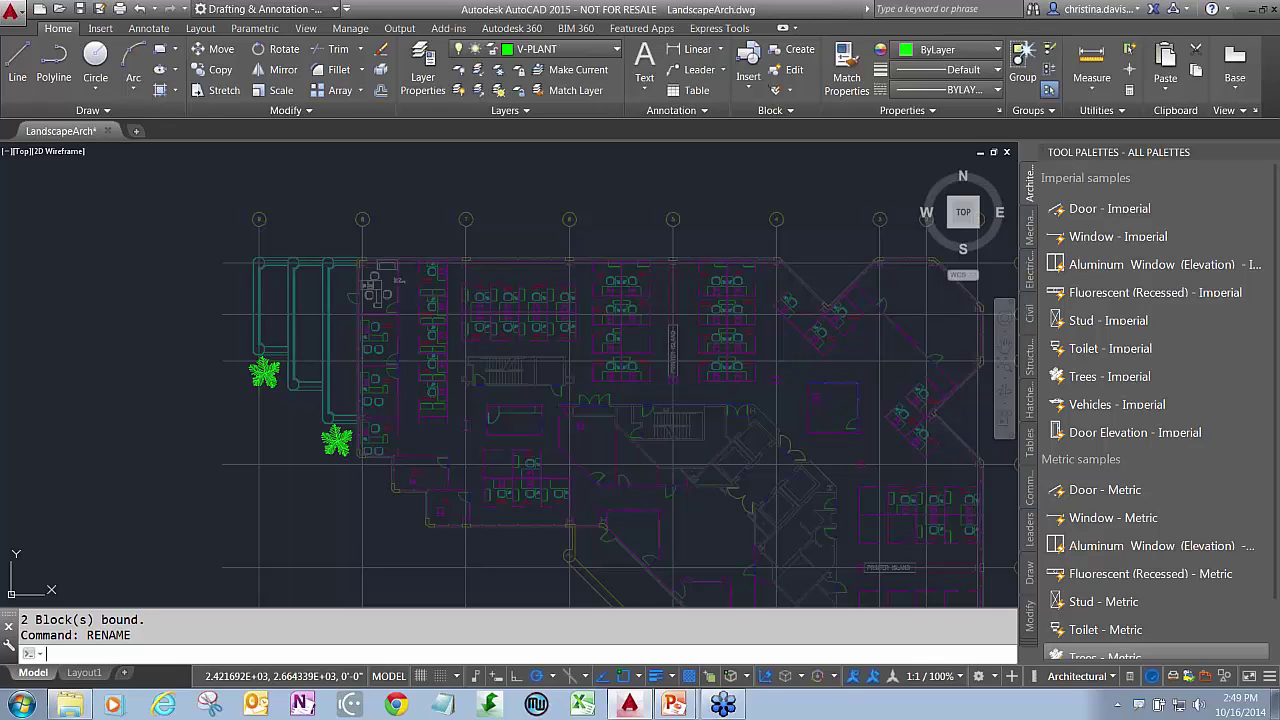
# - Add all layers except 0 from the Assembly Sample.dwg sample in ActiveX\ExtAttr to the drawing through DesignCenter, and close DesignCenter
pyautogui.write('dc')
pyautogui.press('Return')
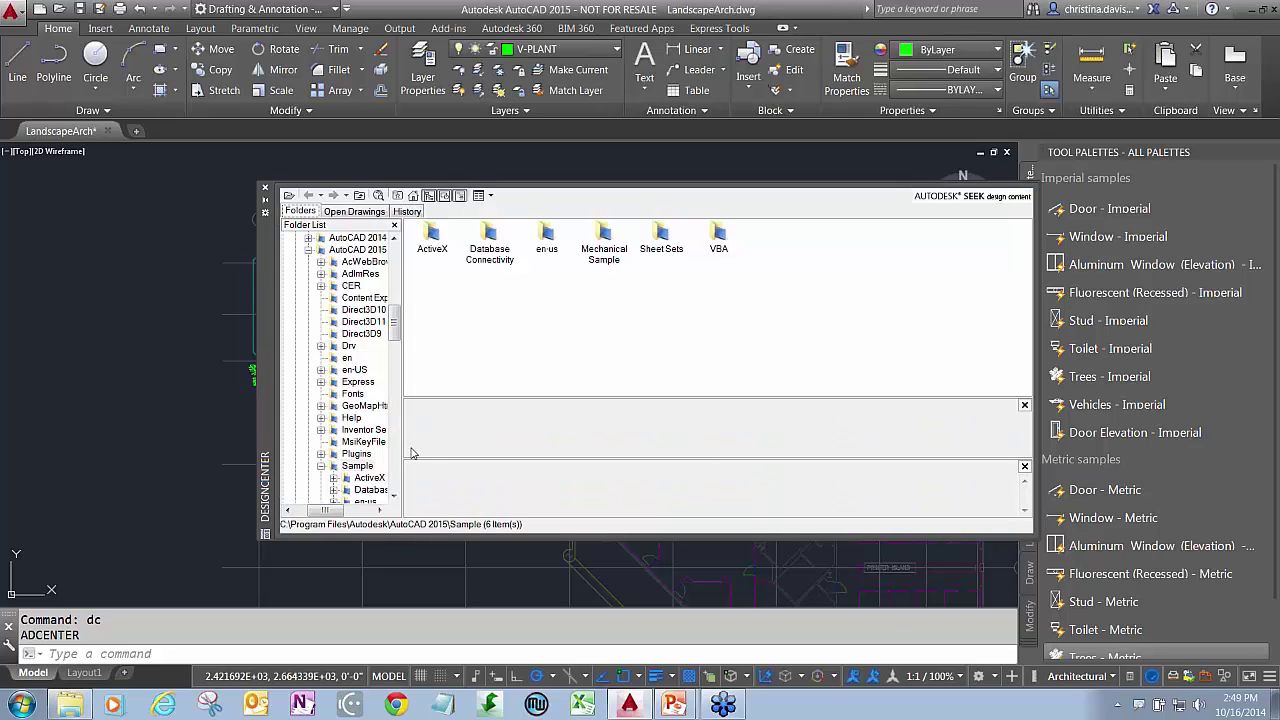
pyautogui.click(334, 478)
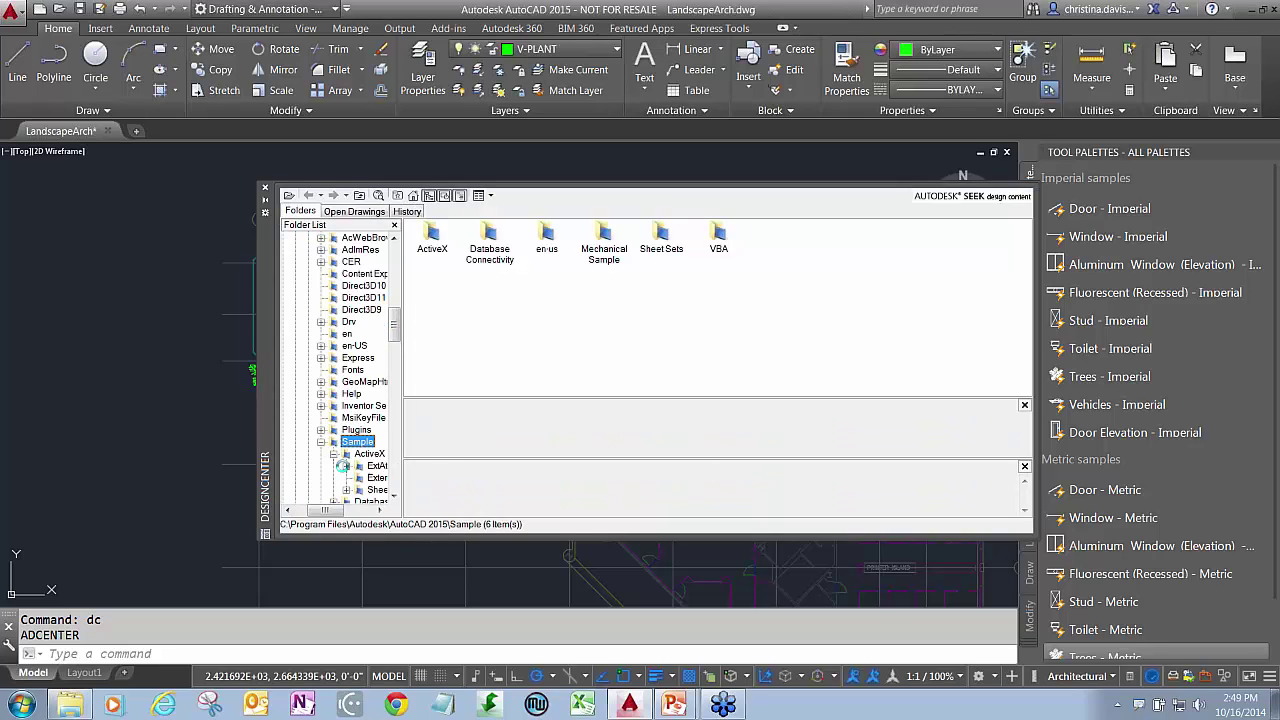
pyautogui.click(346, 466)
pyautogui.click(381, 484)
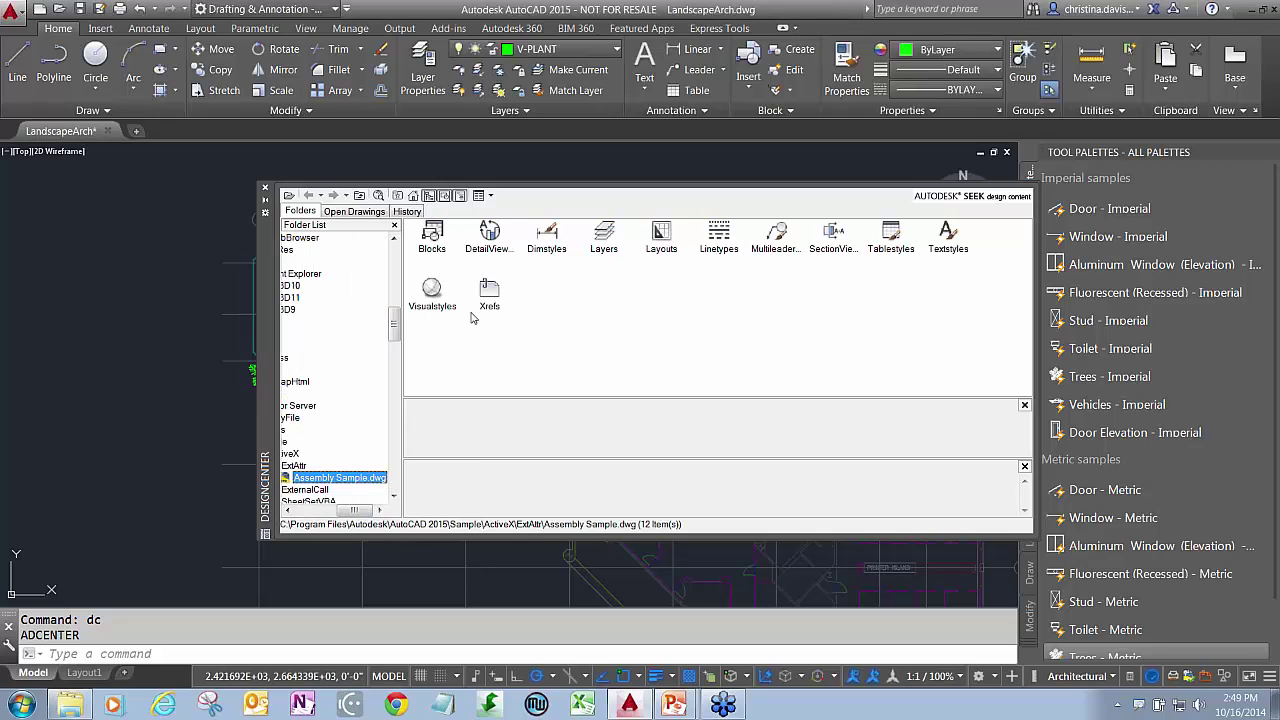
pyautogui.click(604, 240)
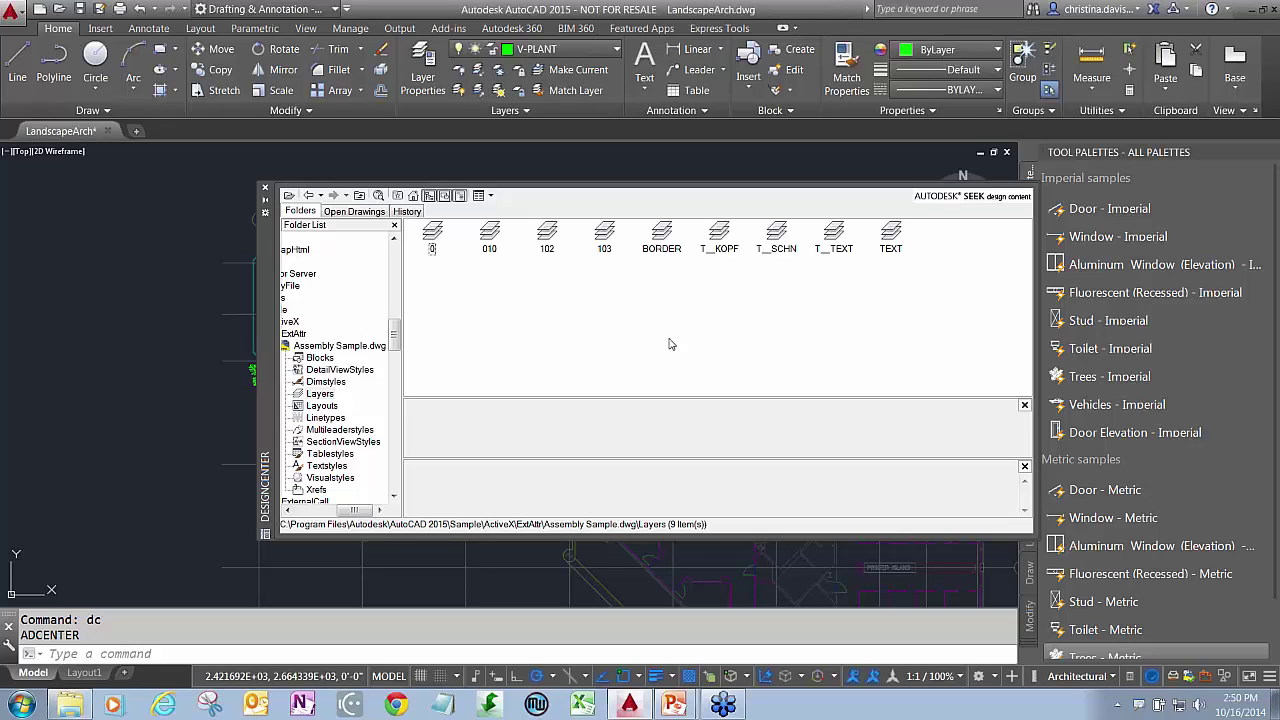
pyautogui.moveTo(356, 510); pyautogui.dragTo(313, 510)
pyautogui.moveTo(905, 318)
pyautogui.mouseDown()
pyautogui.moveTo(690, 222)
pyautogui.moveTo(470, 228)
pyautogui.moveTo(285, 311)
pyautogui.moveTo(171, 284)
pyautogui.mouseUp()
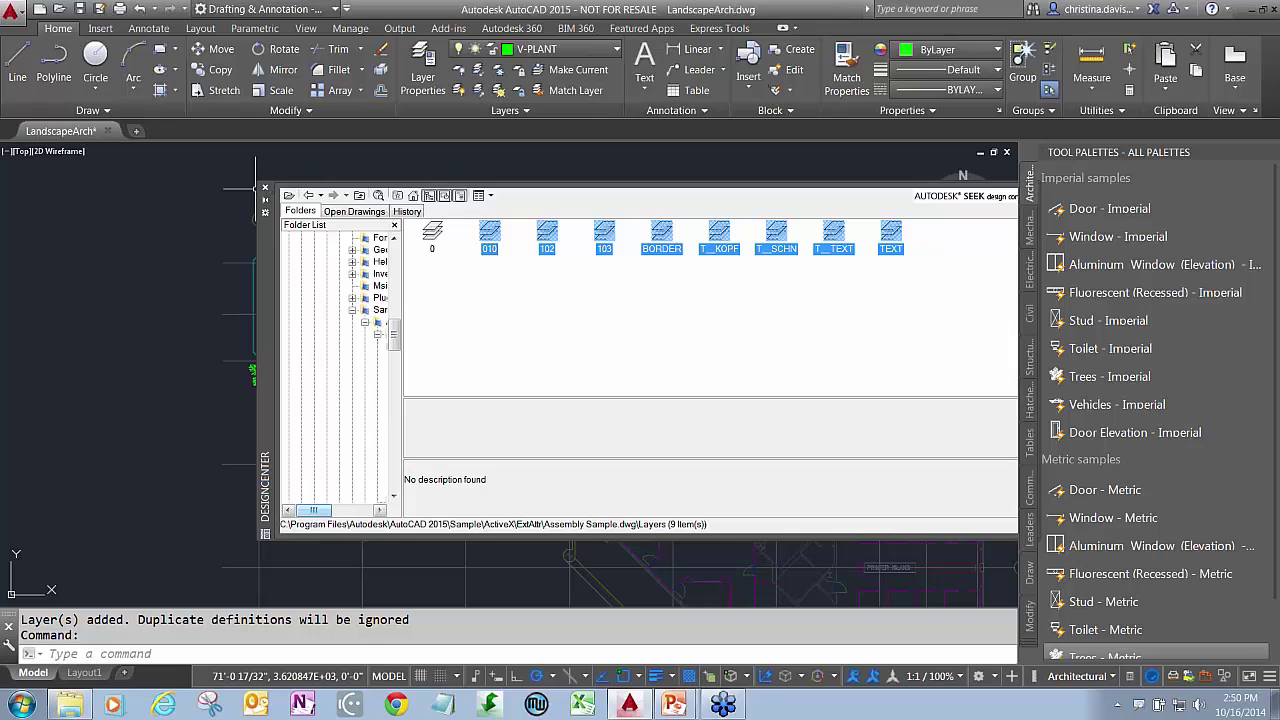
pyautogui.click(267, 190)
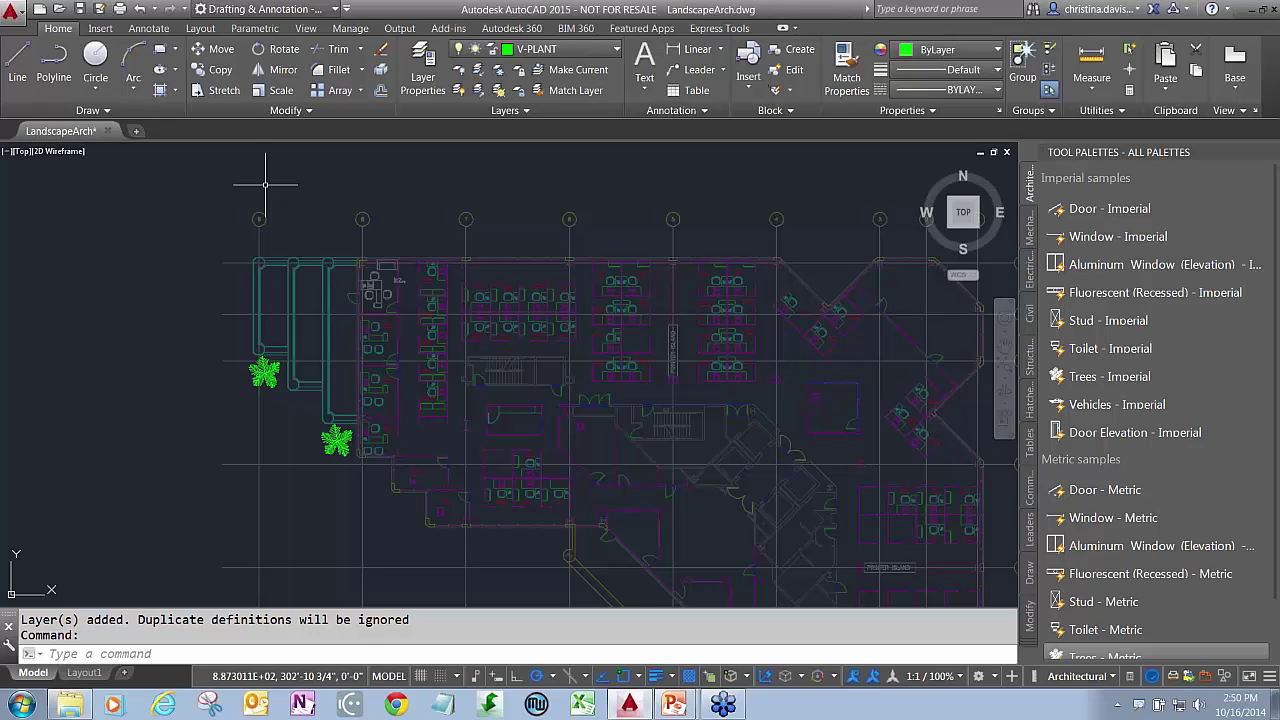
pyautogui.click(120, 175)
pyautogui.press('Escape')
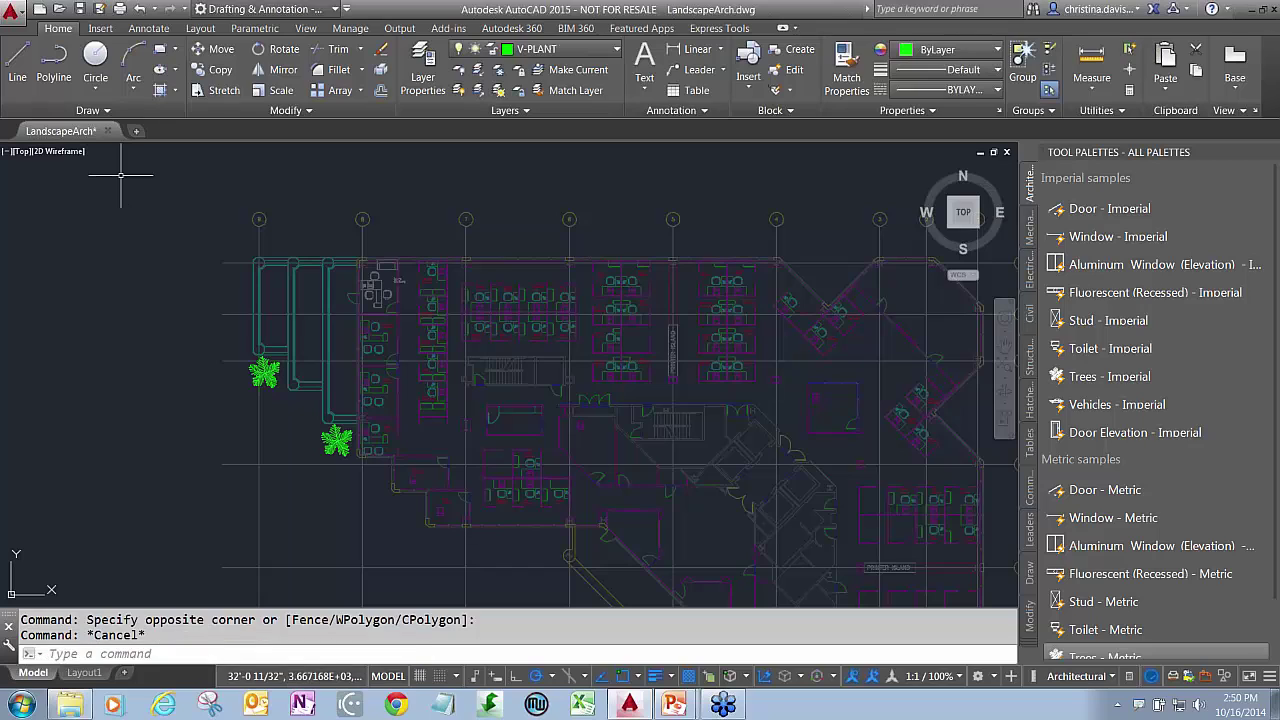
pyautogui.press('Escape')
# - Try Enabled with copy as the Demand load Xrefs setting in the Open and Save options, and discard the change
pyautogui.rightClick(129, 189)
pyautogui.click(170, 439)
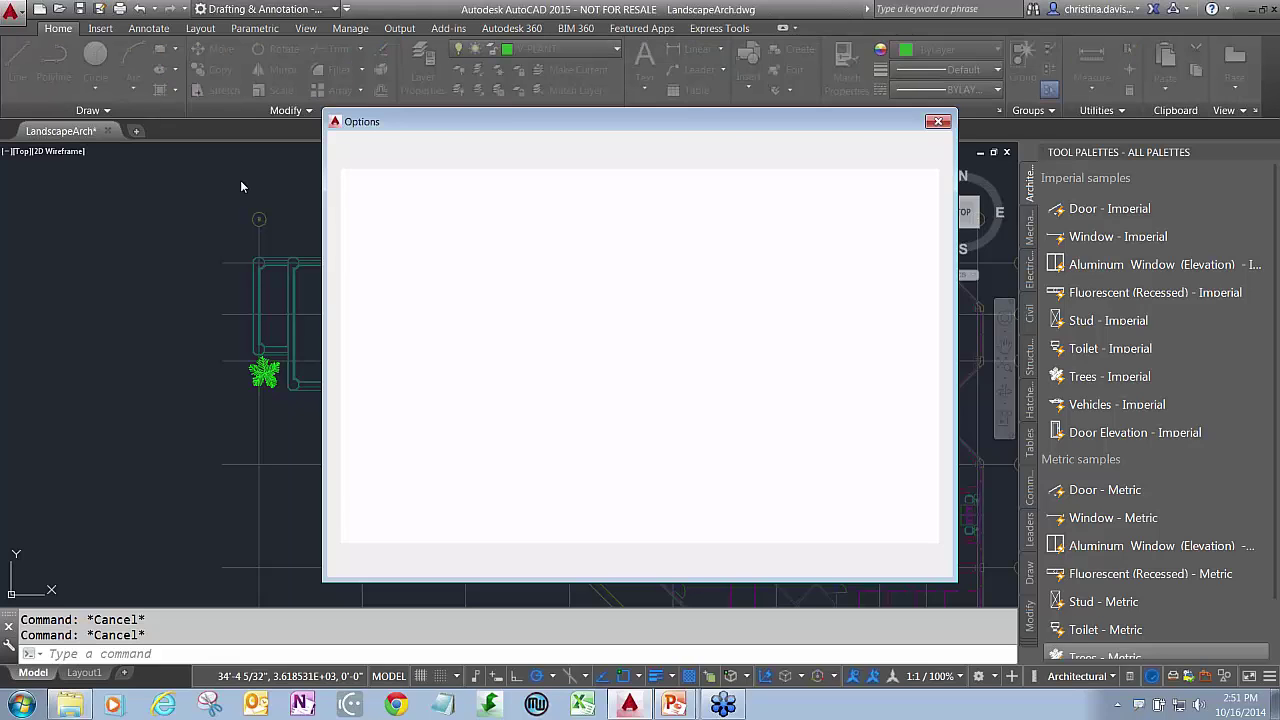
pyautogui.click(440, 160)
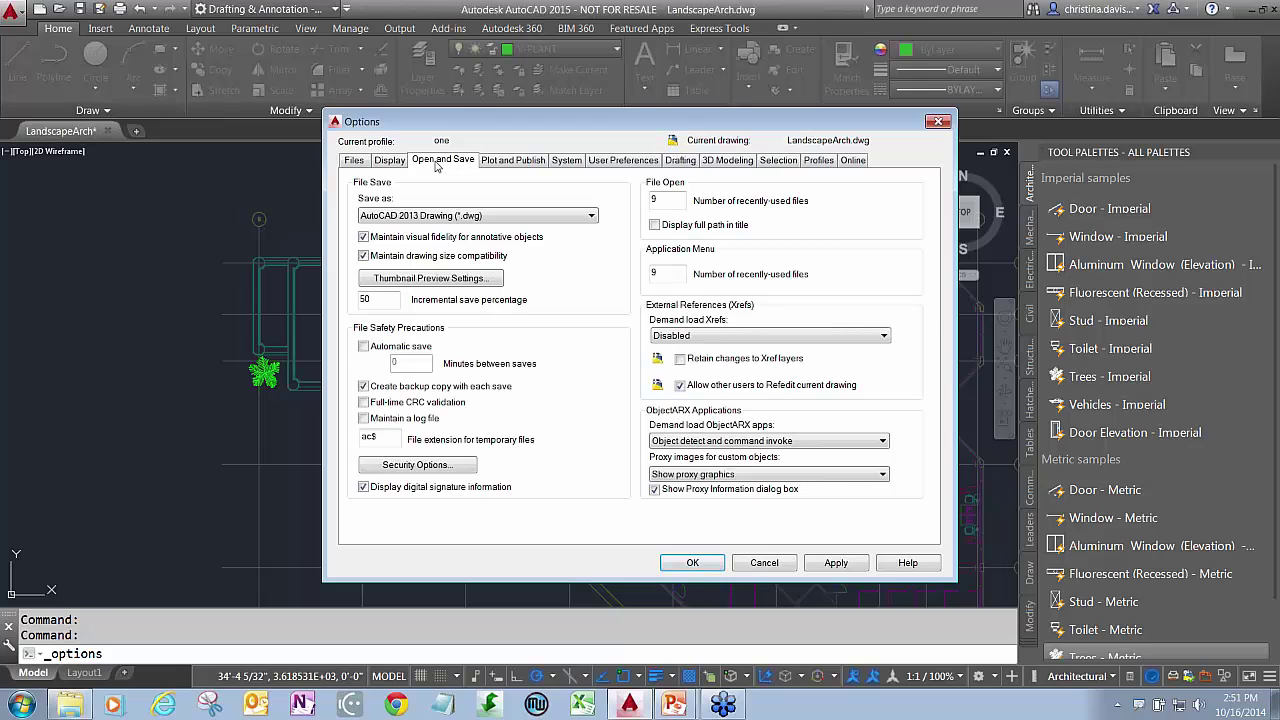
pyautogui.click(777, 337)
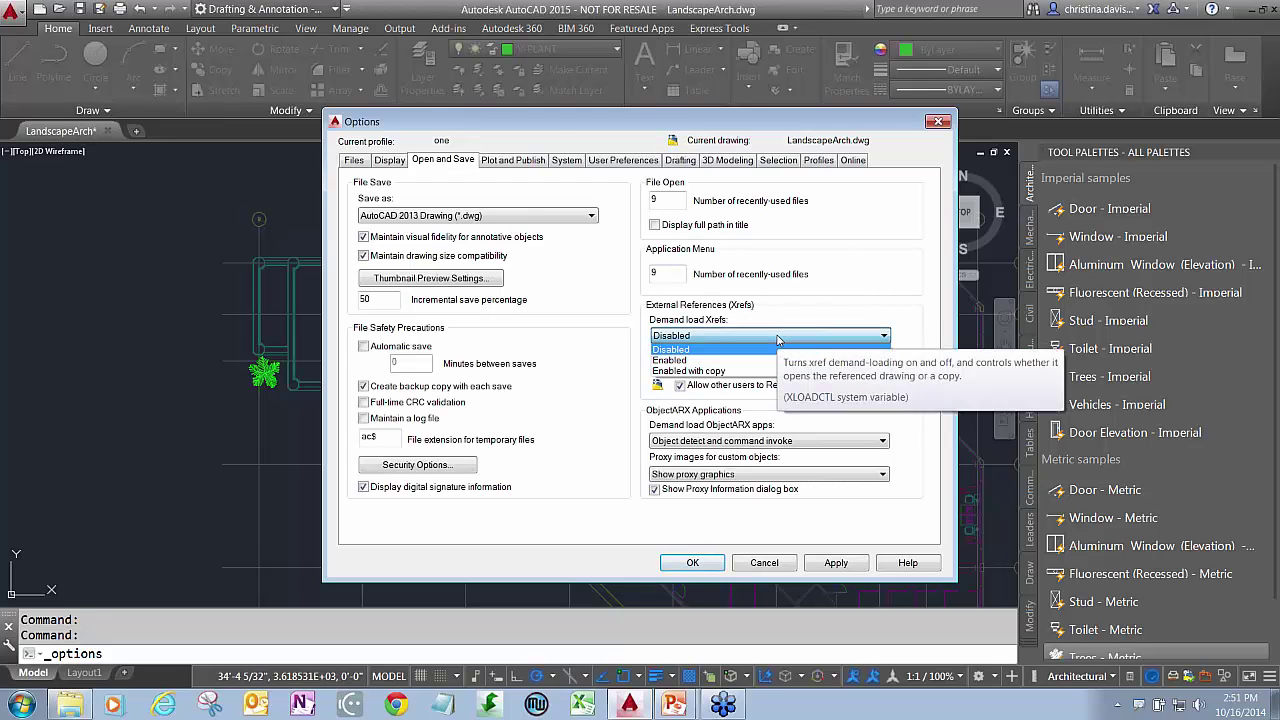
pyautogui.click(799, 320)
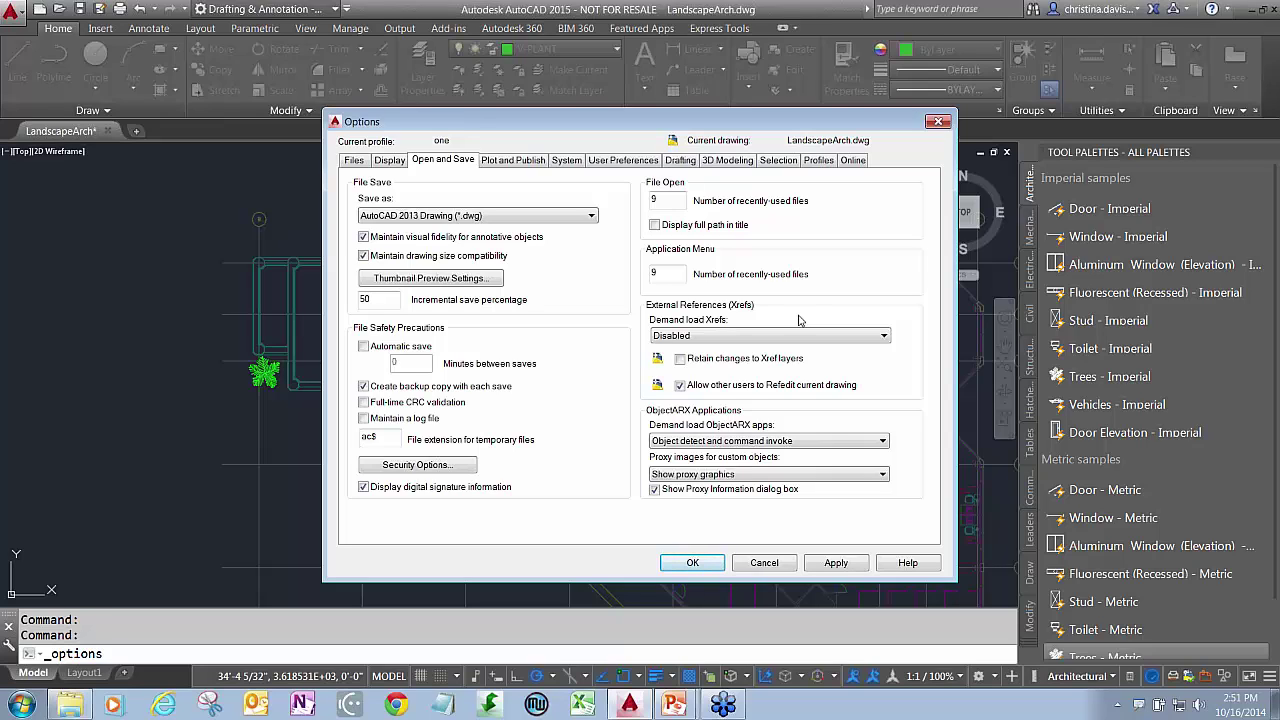
pyautogui.click(724, 336)
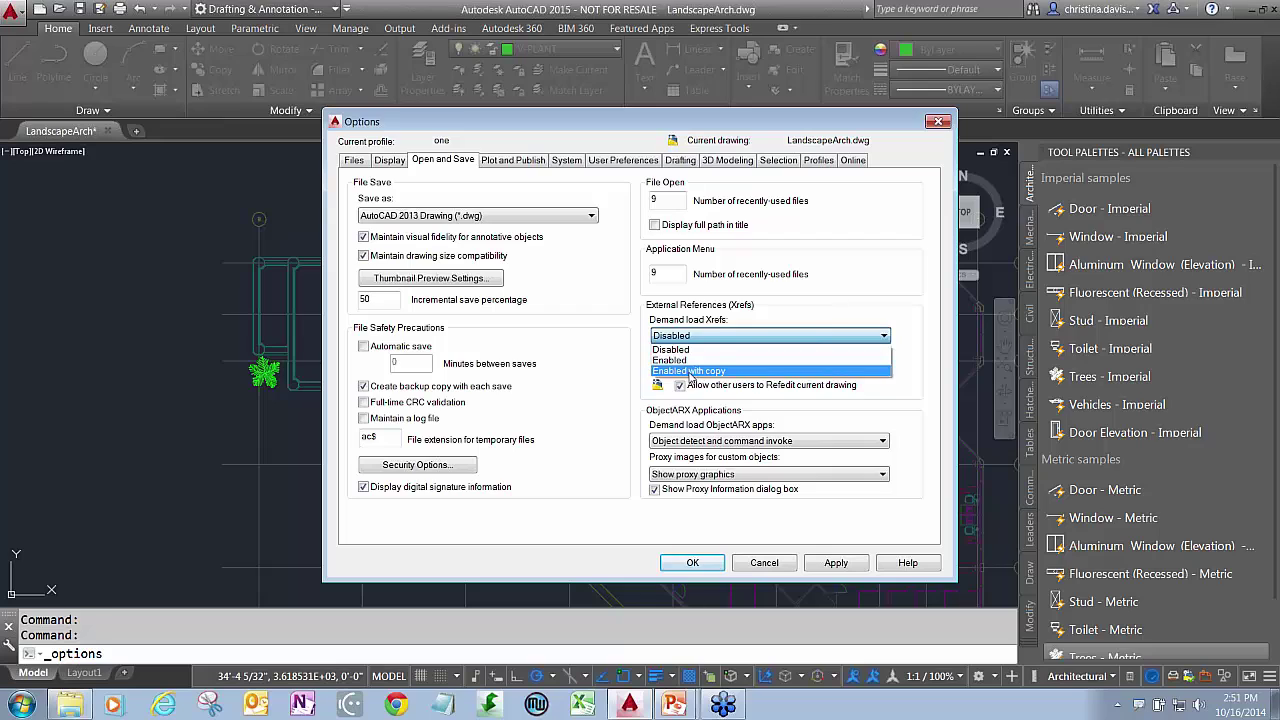
pyautogui.click(692, 374)
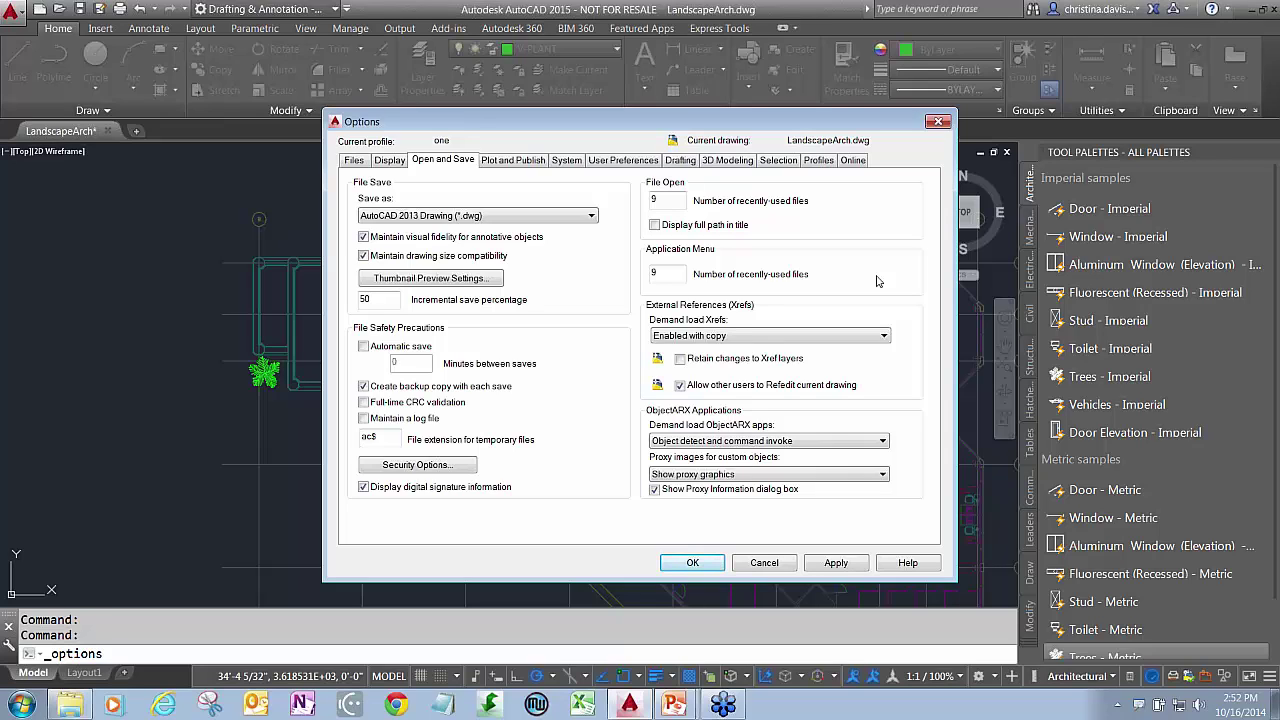
pyautogui.click(763, 563)
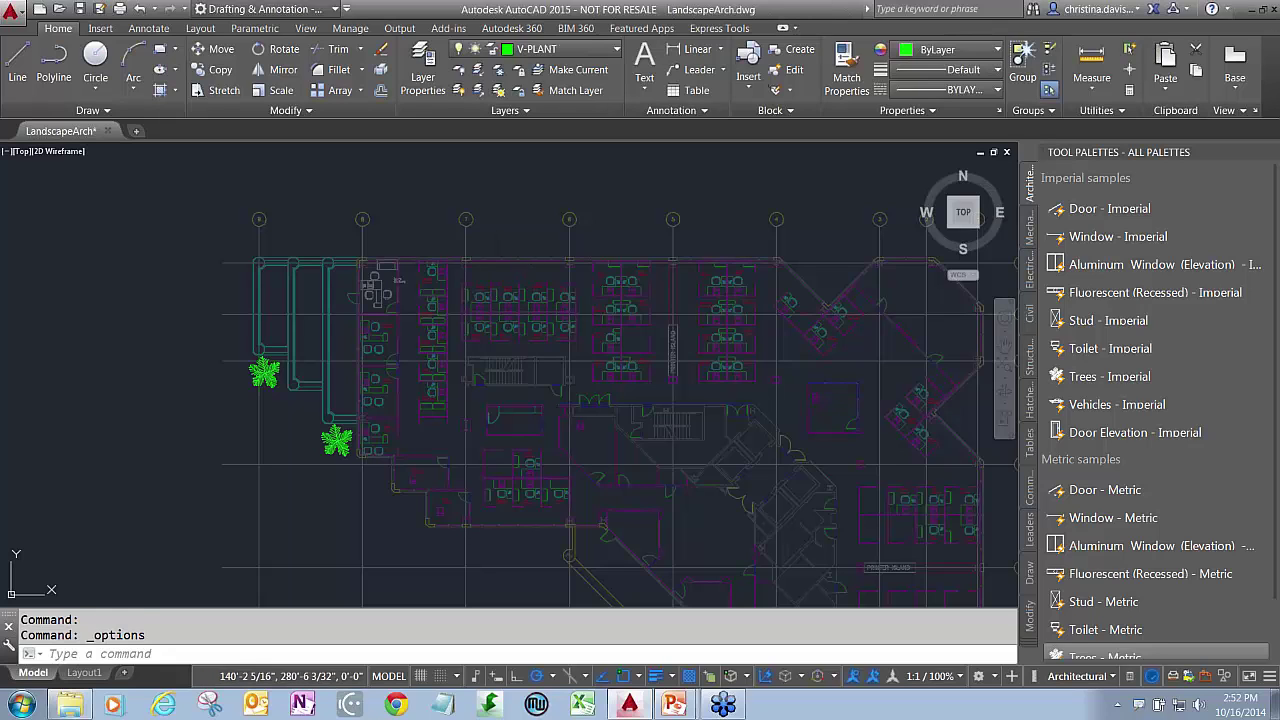
# - Try to edit the InteriorDesign reference in place with all nested objects selected automatically
pyautogui.click(494, 262)
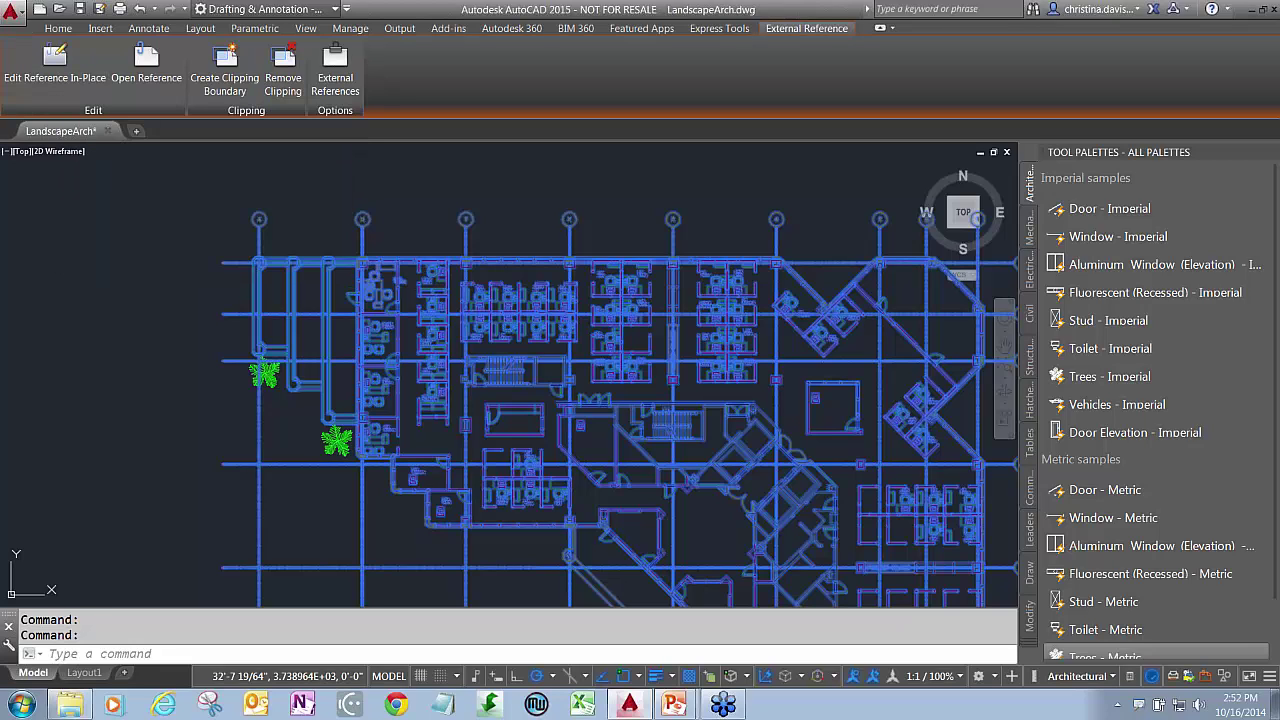
pyautogui.doubleClick(507, 193)
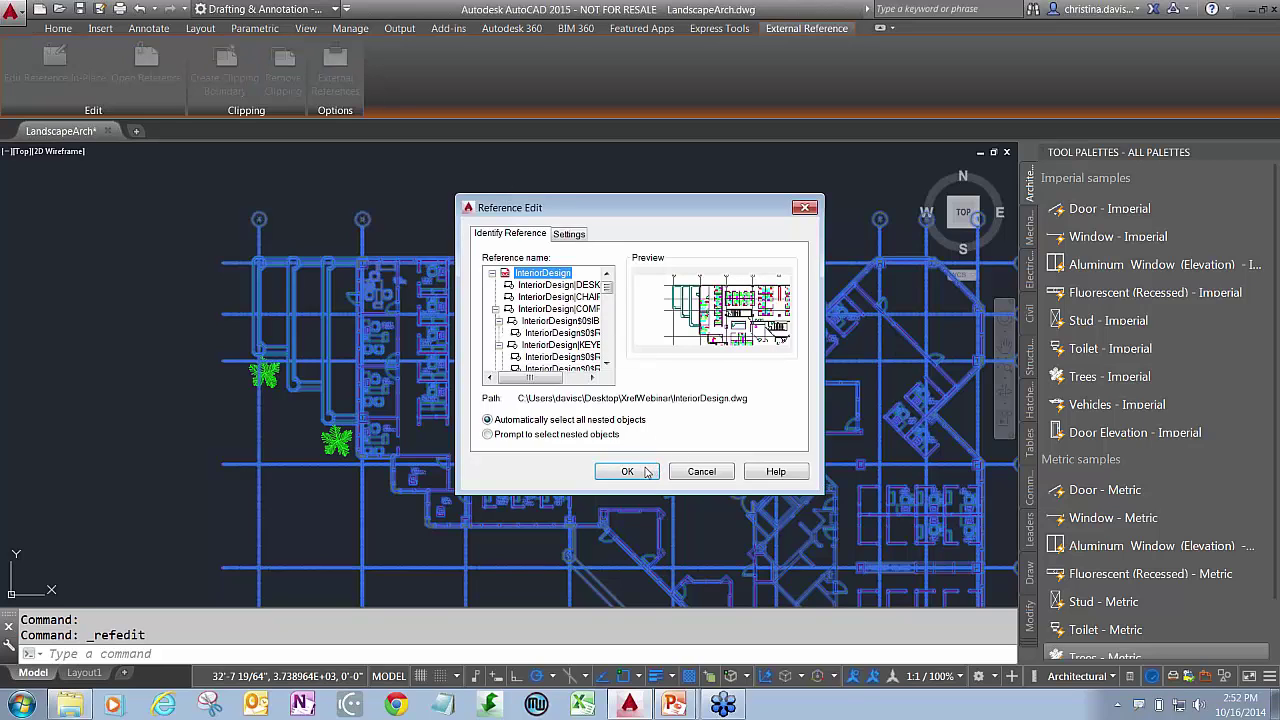
pyautogui.click(627, 471)
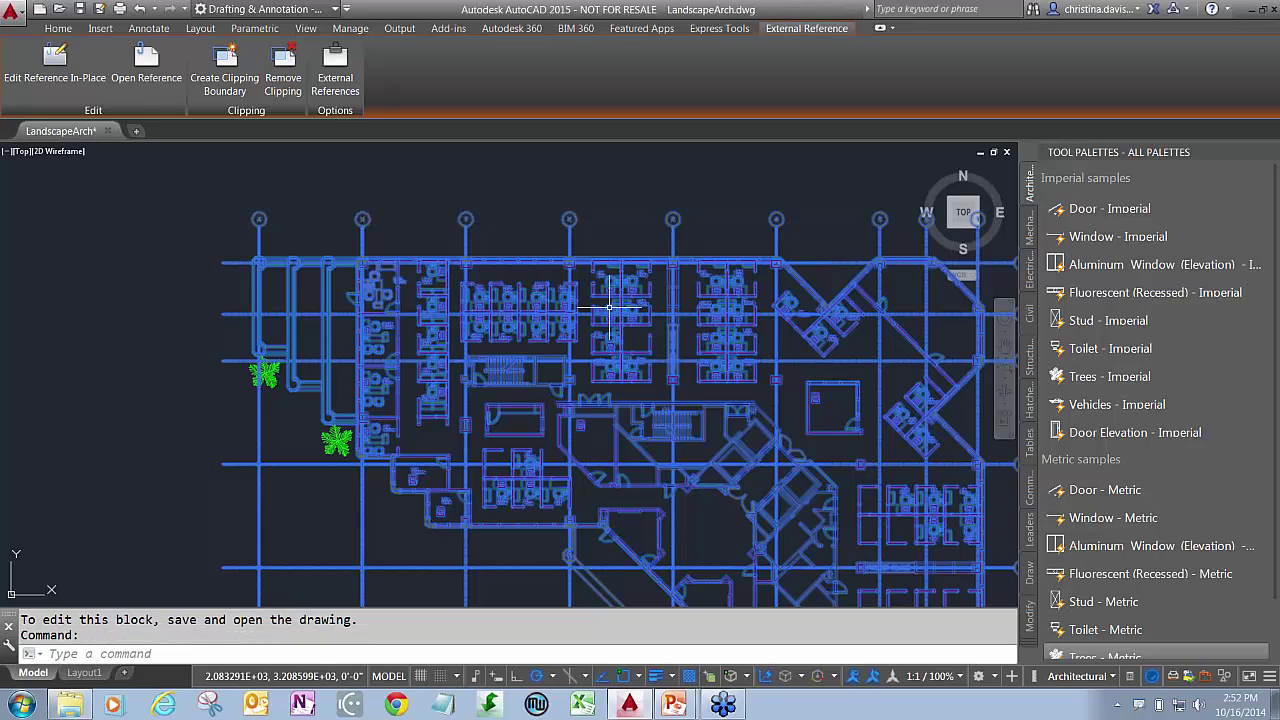
# - Try to edit the InteriorDesign reference in place with prompting to select nested objects, and clear the selection
pyautogui.click(72, 76)
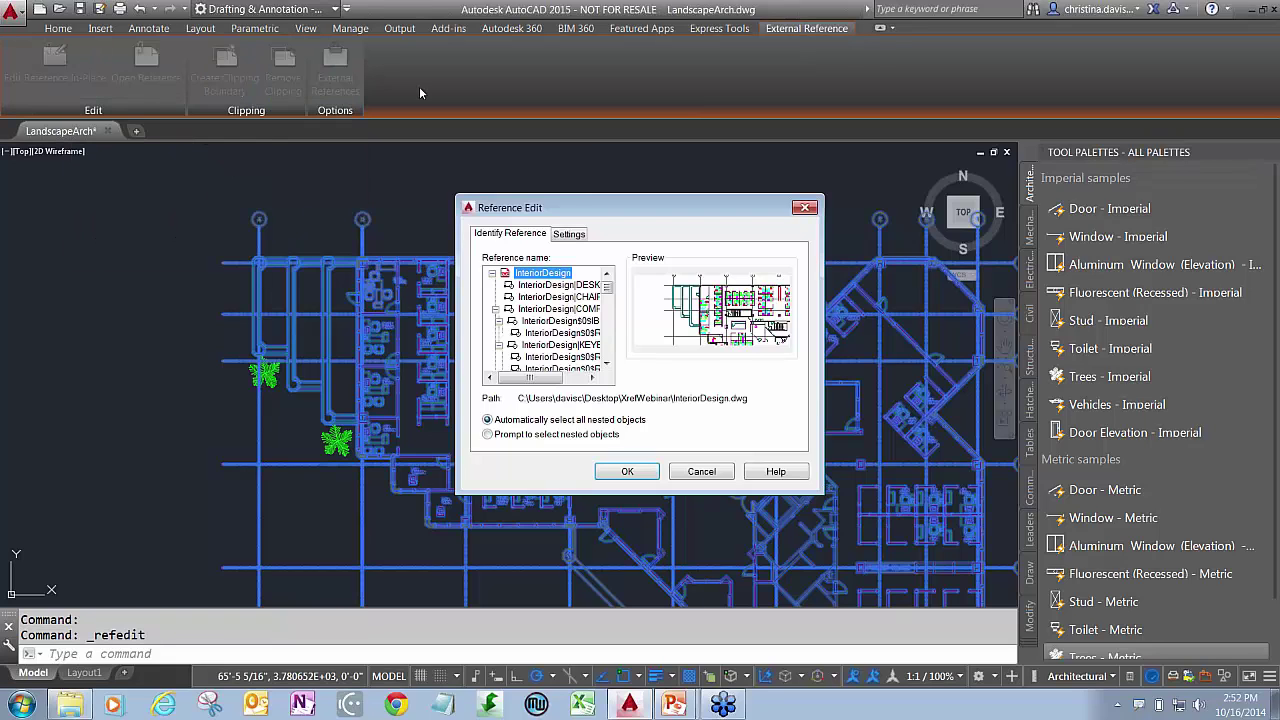
pyautogui.click(585, 438)
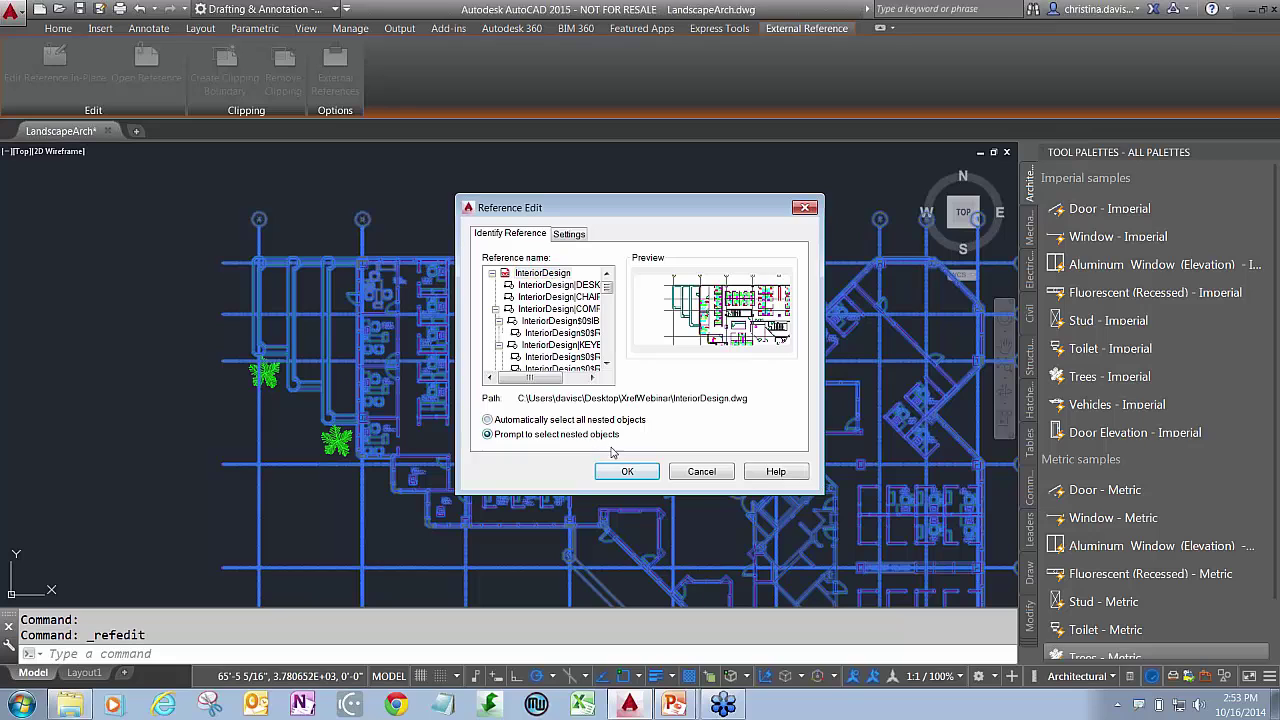
pyautogui.click(630, 471)
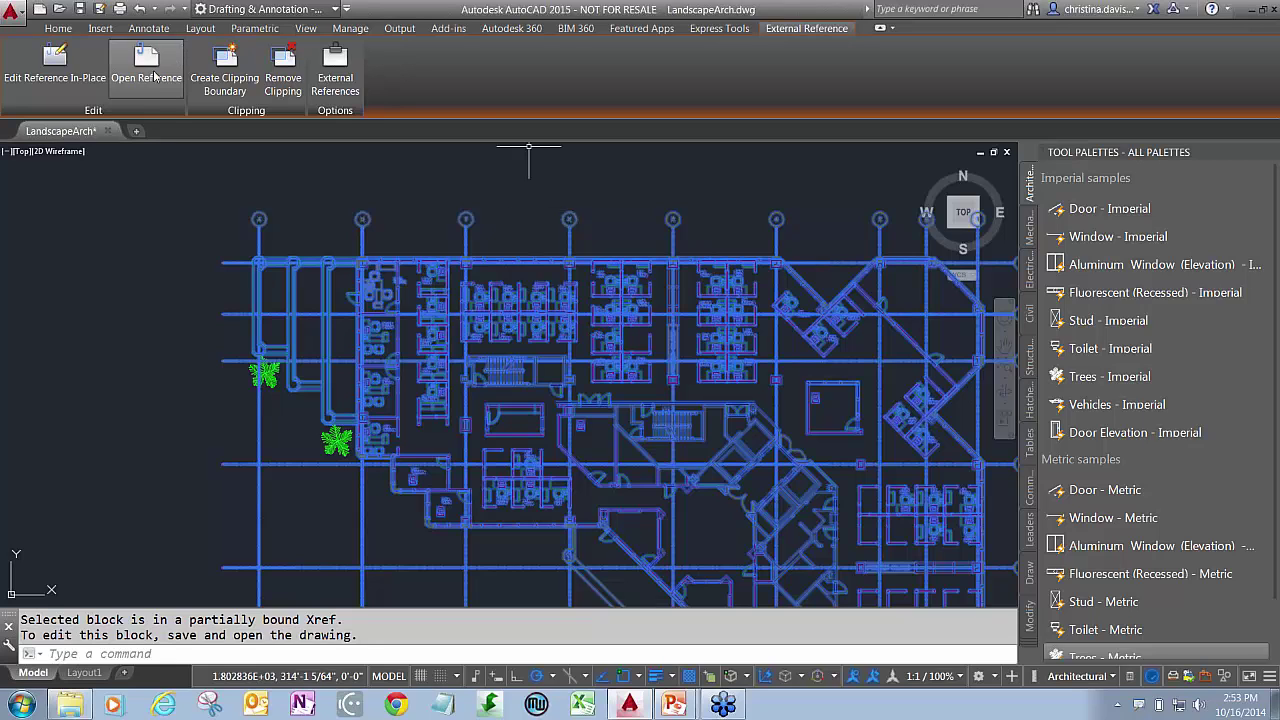
pyautogui.click(161, 307)
pyautogui.press('Escape')
pyautogui.press('Escape')
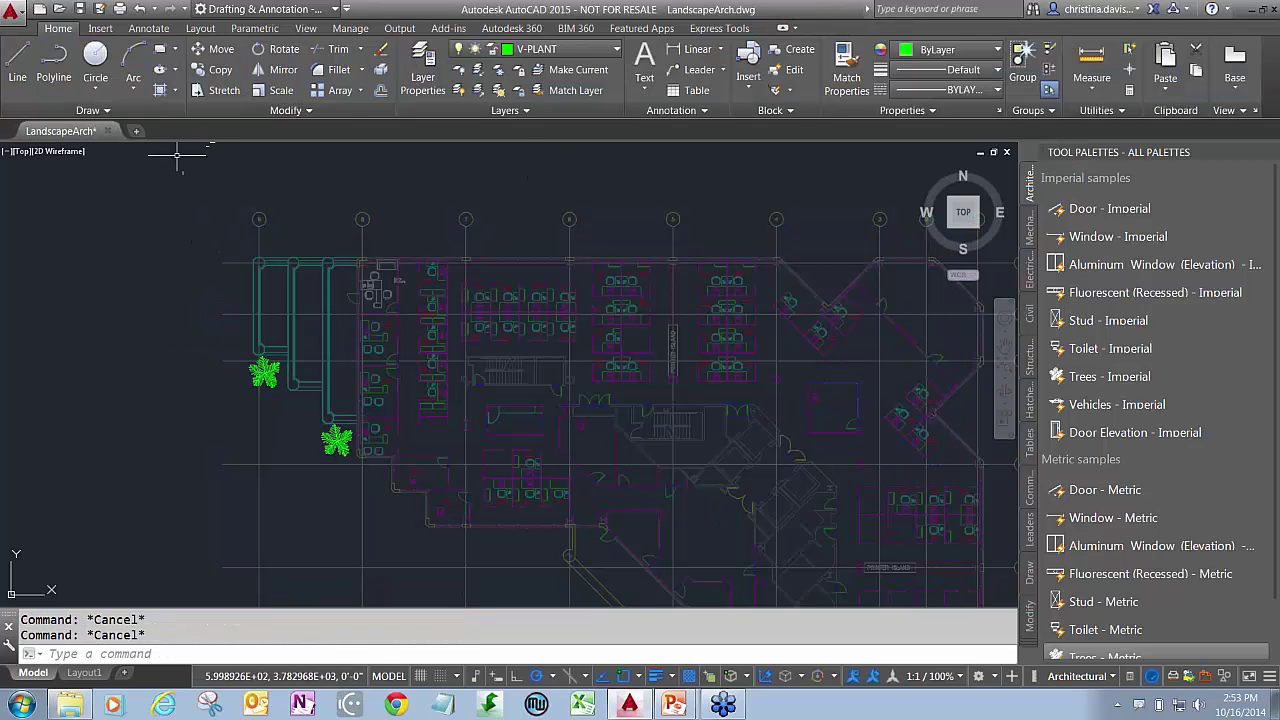
# - Select the attached InteriorDesign reference for opening its source drawing
pyautogui.click(428, 392)
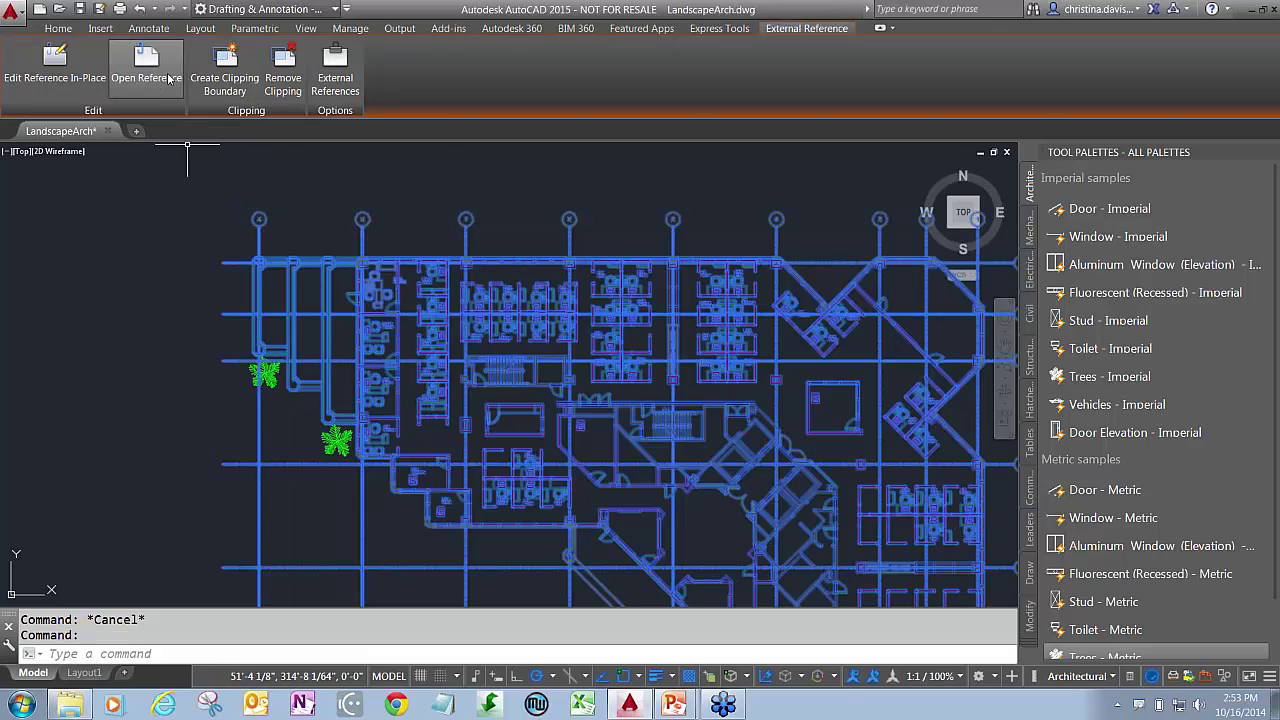